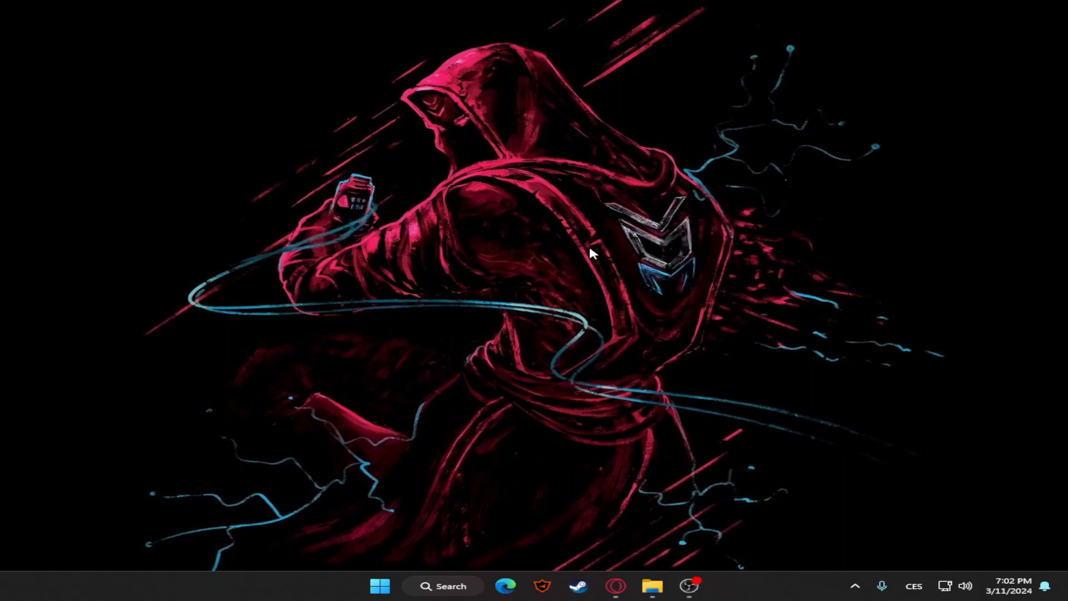
Switch to the browser, close the Notepad++ downloads page, and bring up the HPL2/Tools wiki page after viewing the Custom Story Template page
left_click(626, 580)
left_click(139, 9)
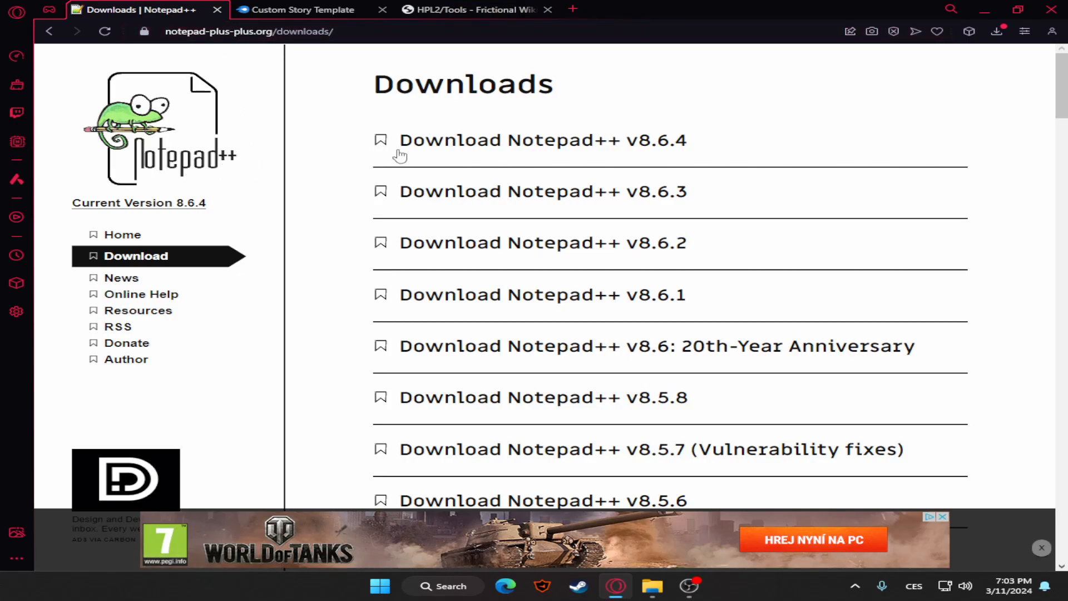
left_click(217, 10)
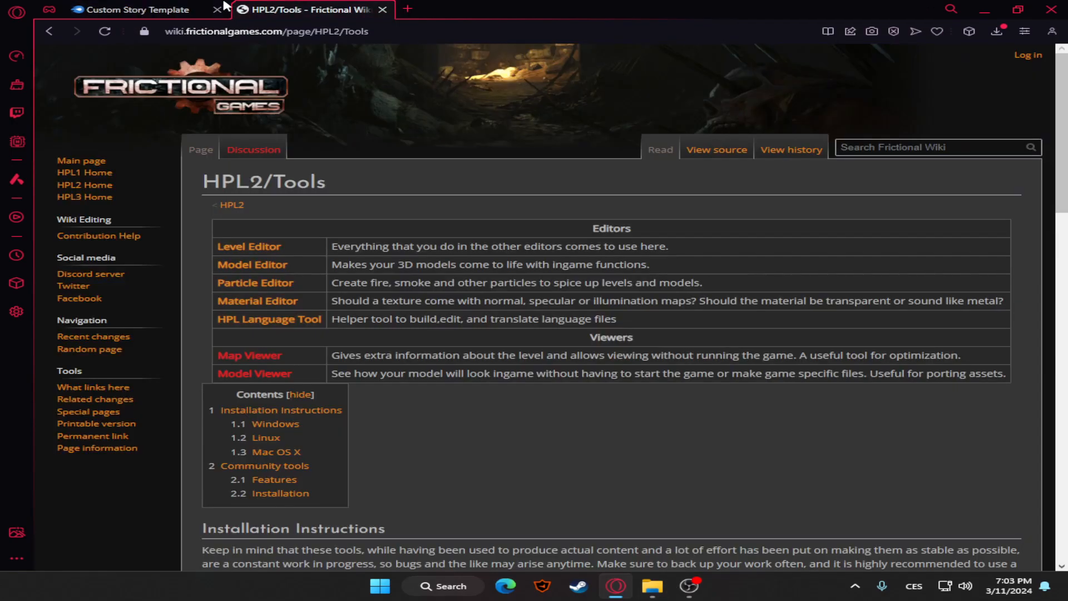
left_click(153, 7)
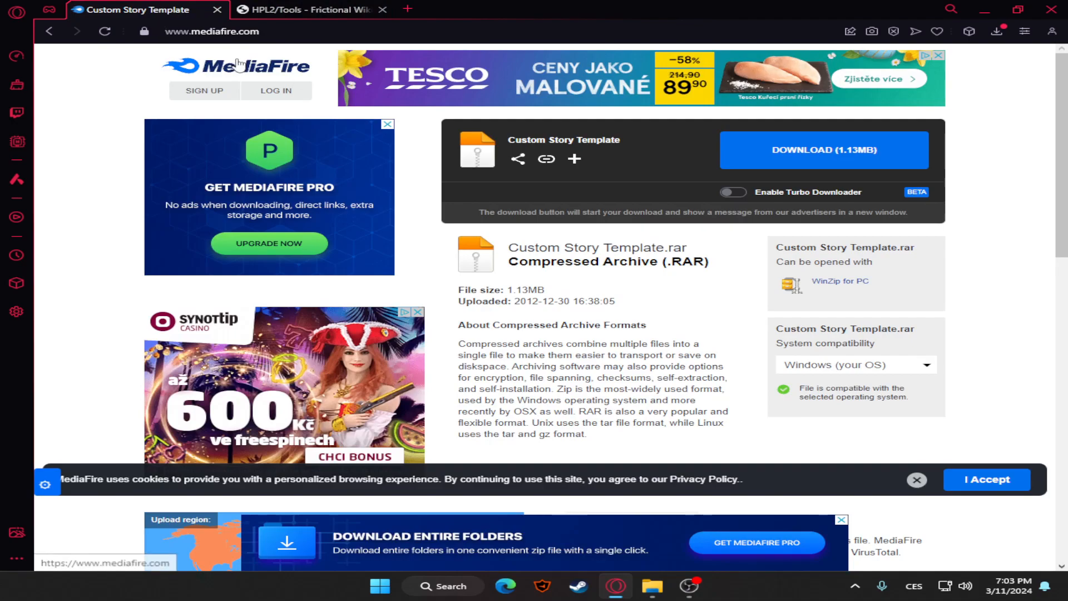
left_click(304, 10)
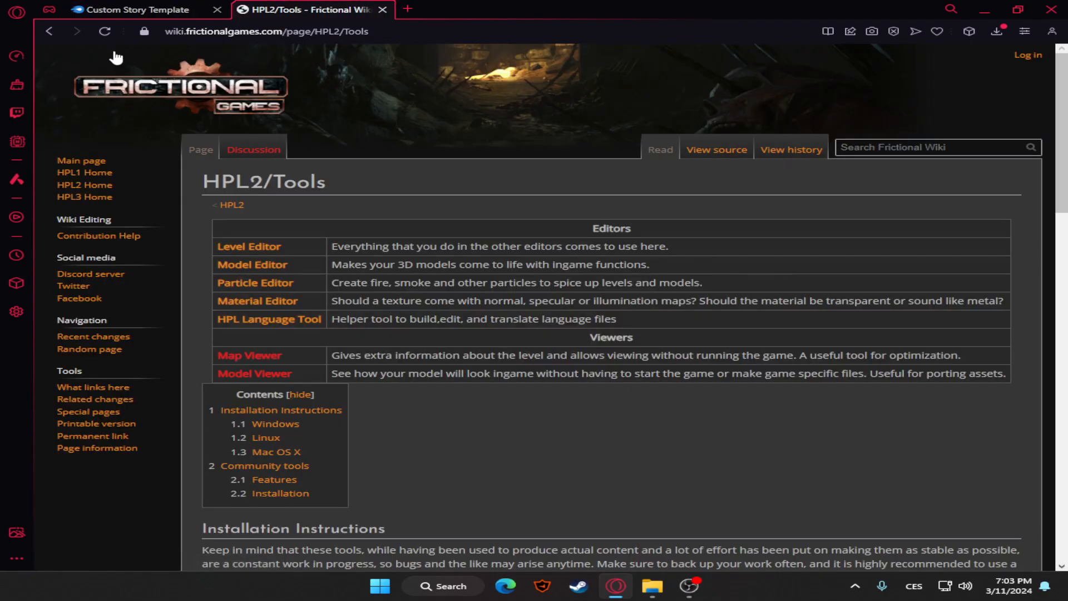
Examine the HPL2/Tools page for the Level Editor entry and the Windows download link for version 1.3 and later
left_click_drag(216, 246, 281, 247)
left_click(428, 118)
scroll(334, 220, "down", 3)
double_click(232, 384)
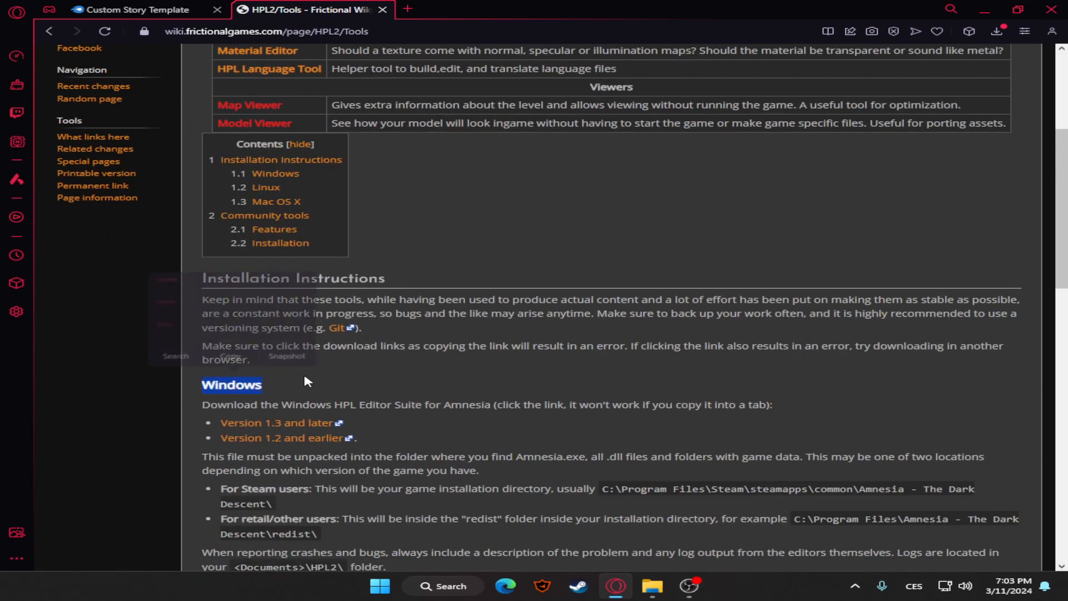
scroll(230, 367, "down", 3)
scroll(349, 299, "up", 2)
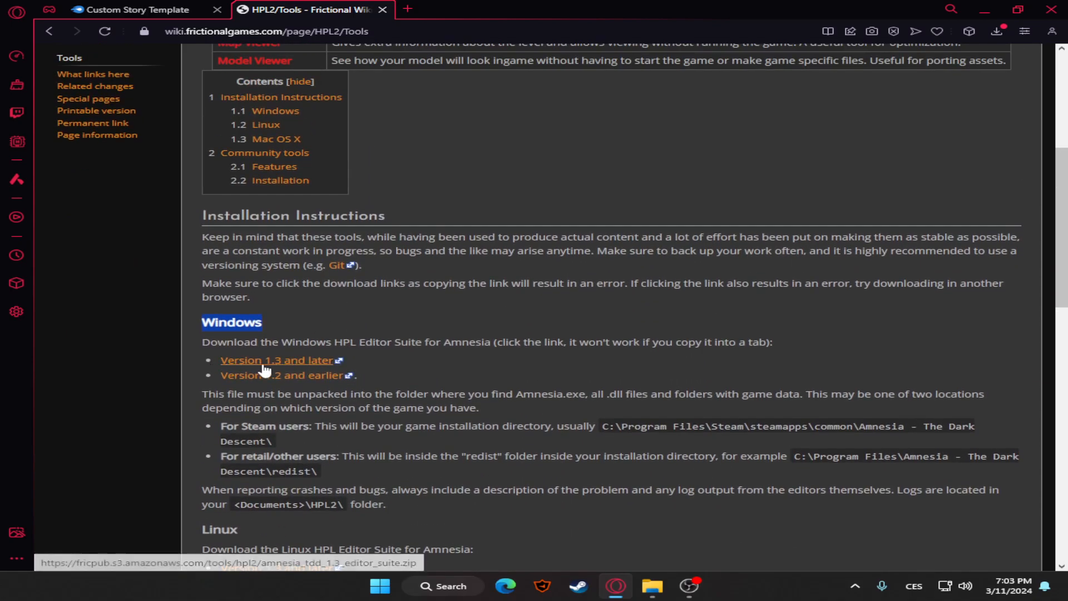
left_click(296, 318)
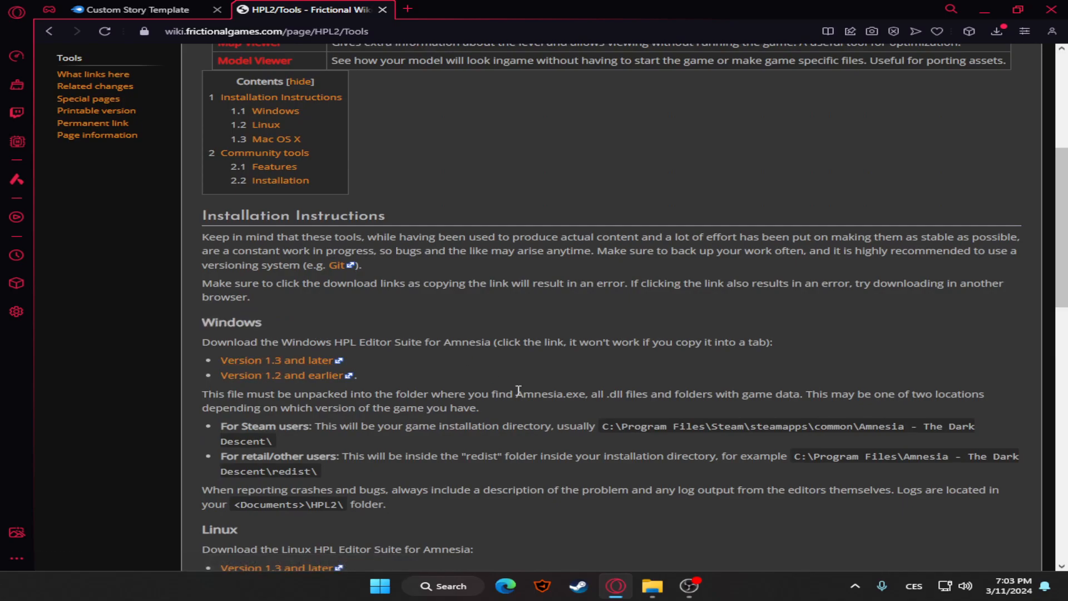
Open the amnesia_tdd_1.3_editor_suite (2) archive from the Downloads folder, select its contents briefly, and close the Downloads window
left_click(653, 586)
left_click(261, 240)
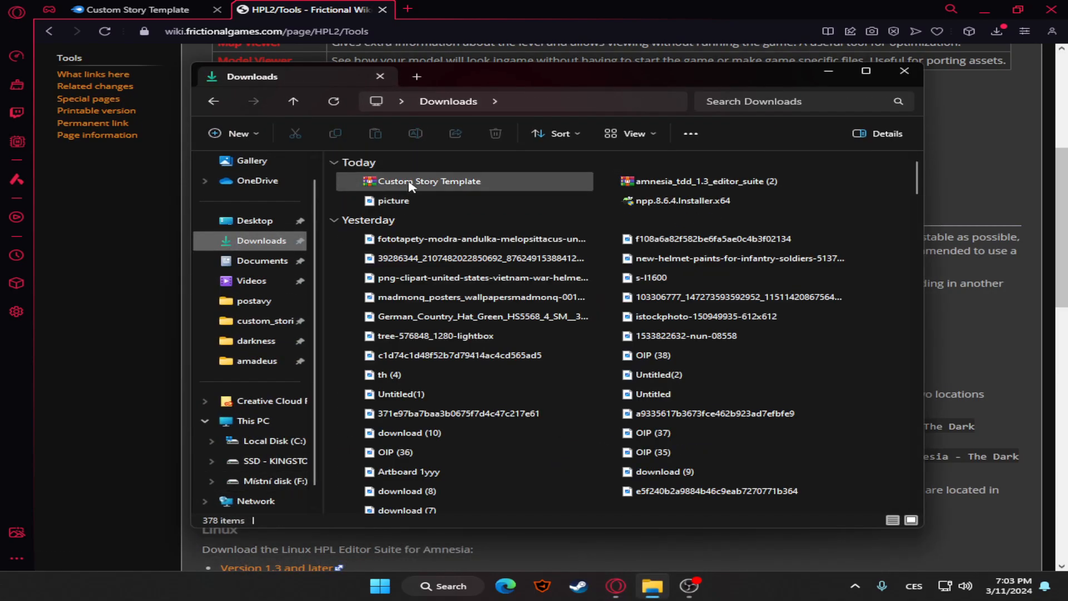
left_click(662, 183)
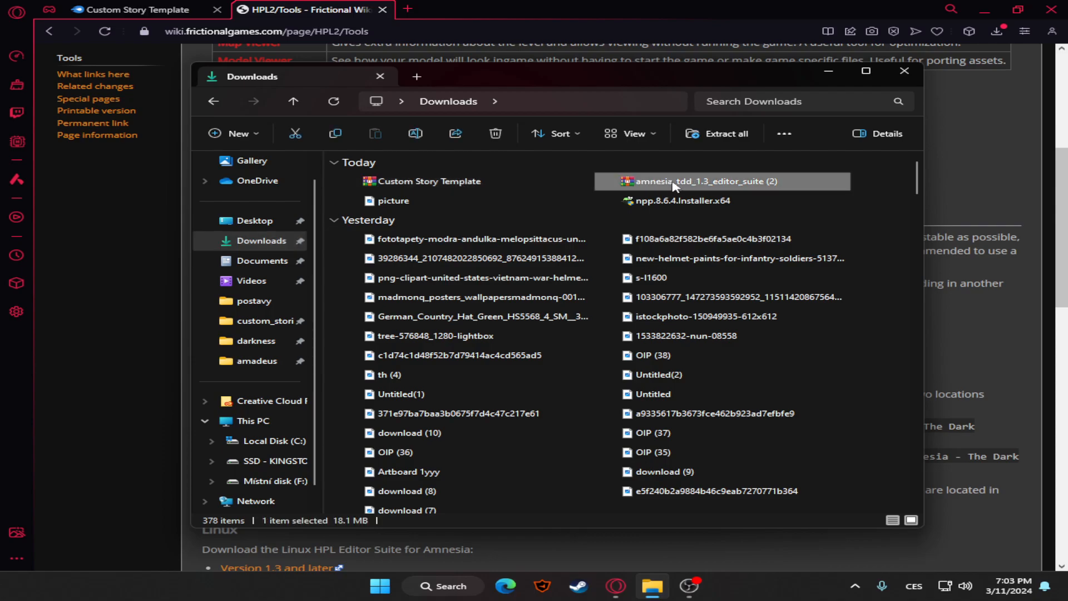
double_click(748, 182)
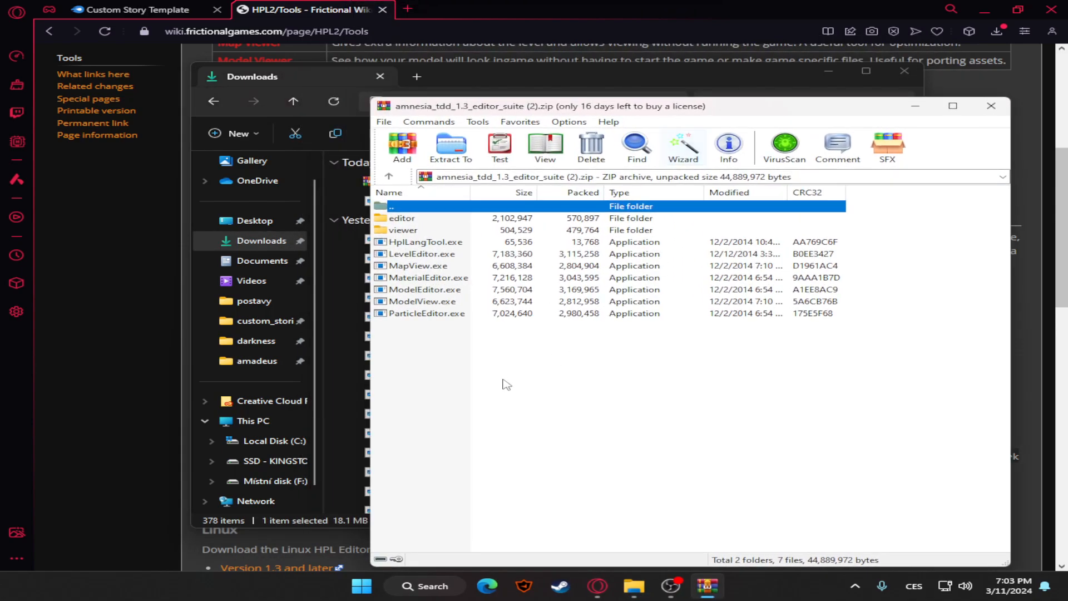
left_click_drag(500, 378, 416, 218)
left_click(471, 354)
left_click(904, 70)
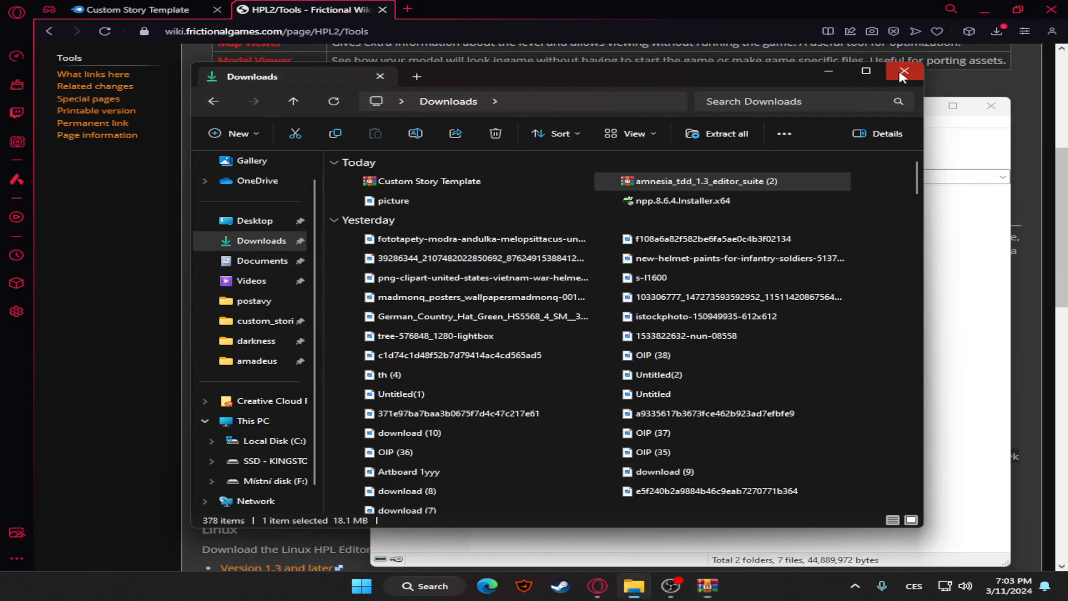
Switch to Steam and browse the local files of Amnesia: The Dark Descent
left_click(995, 5)
left_click(579, 586)
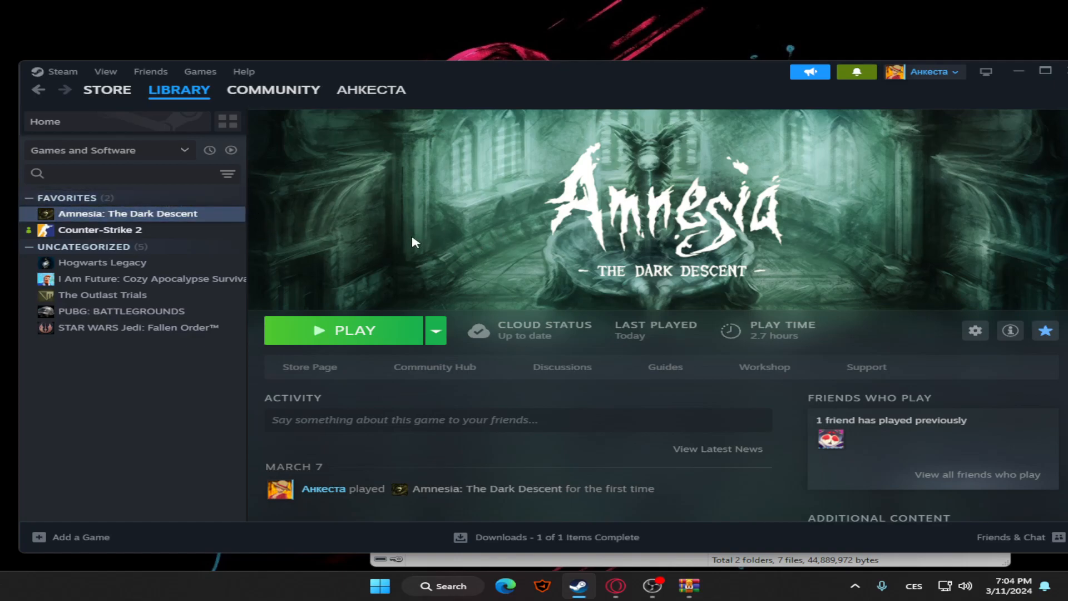
right_click(238, 214)
mouse_move(328, 277)
mouse_move(317, 297)
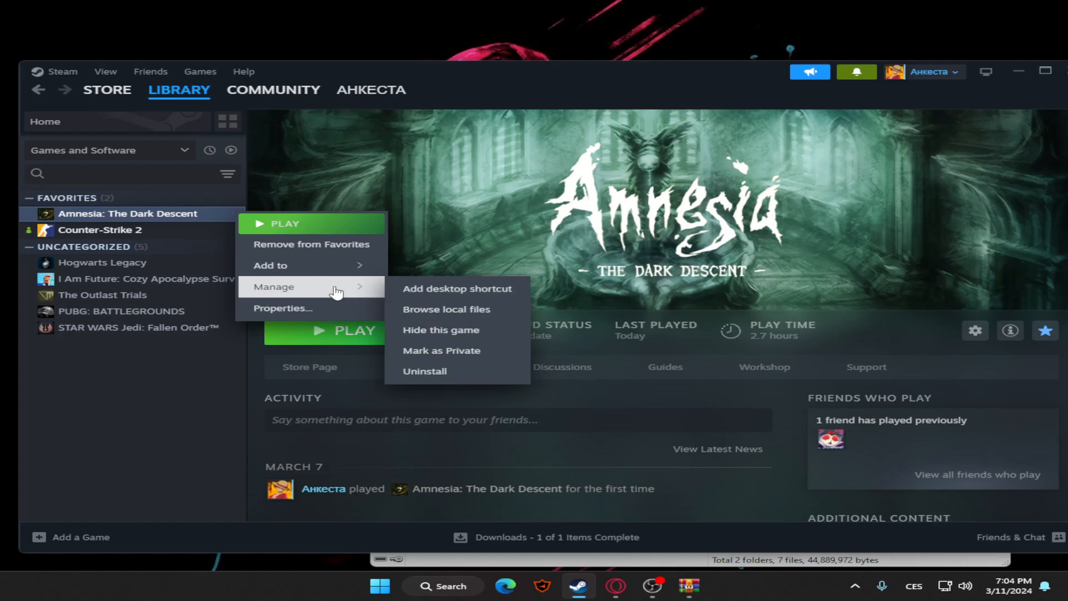
right_click(178, 219)
mouse_move(250, 275)
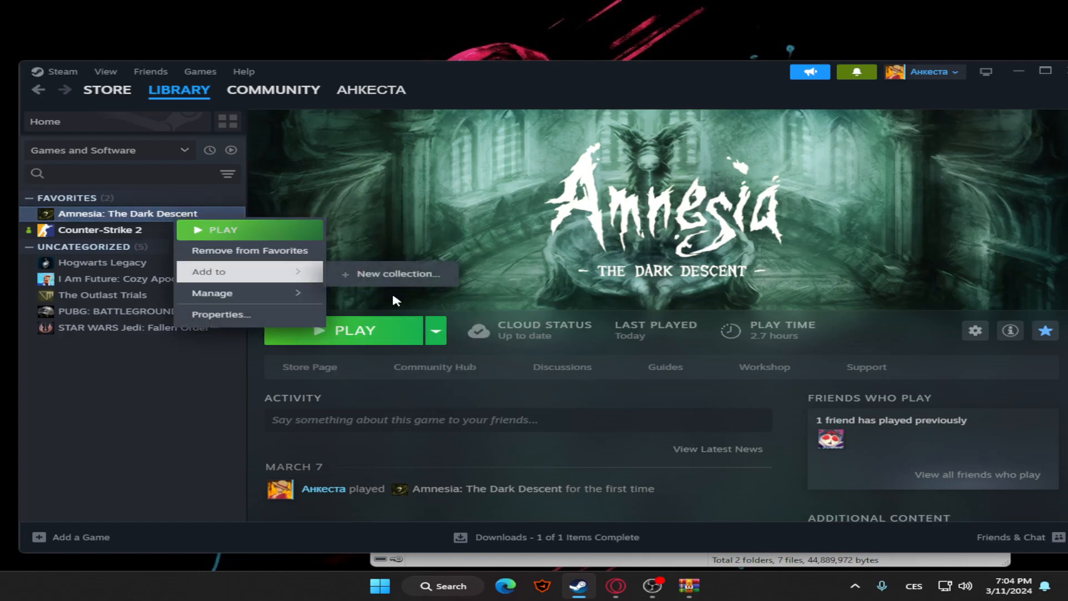
left_click(402, 315)
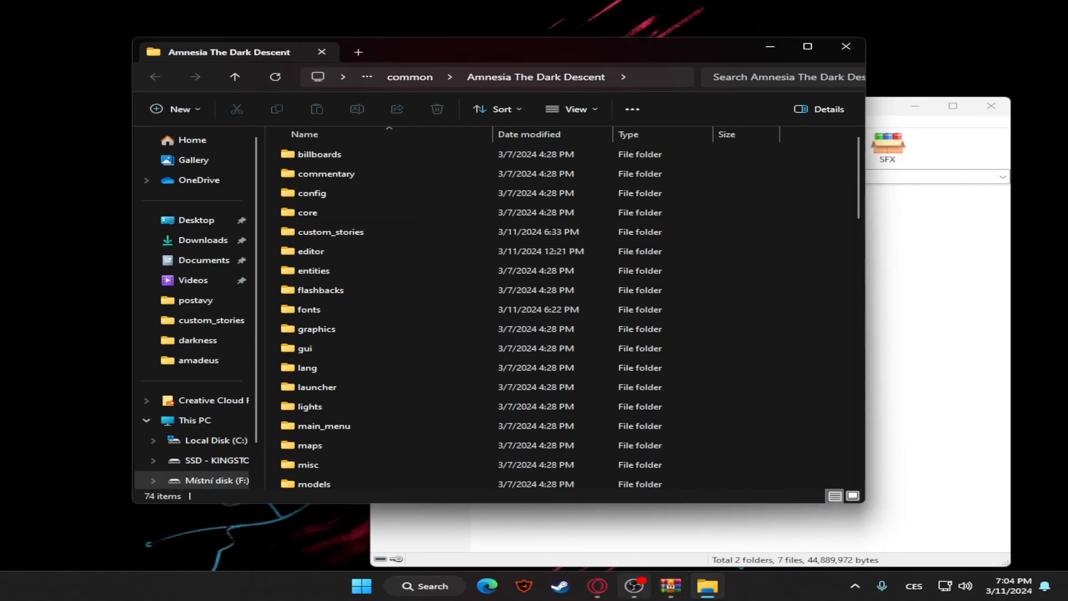
Review the Amnesia The Dark Descent folder alongside the editor suite archive's contents, then close the archive
left_click(715, 587)
left_click(714, 587)
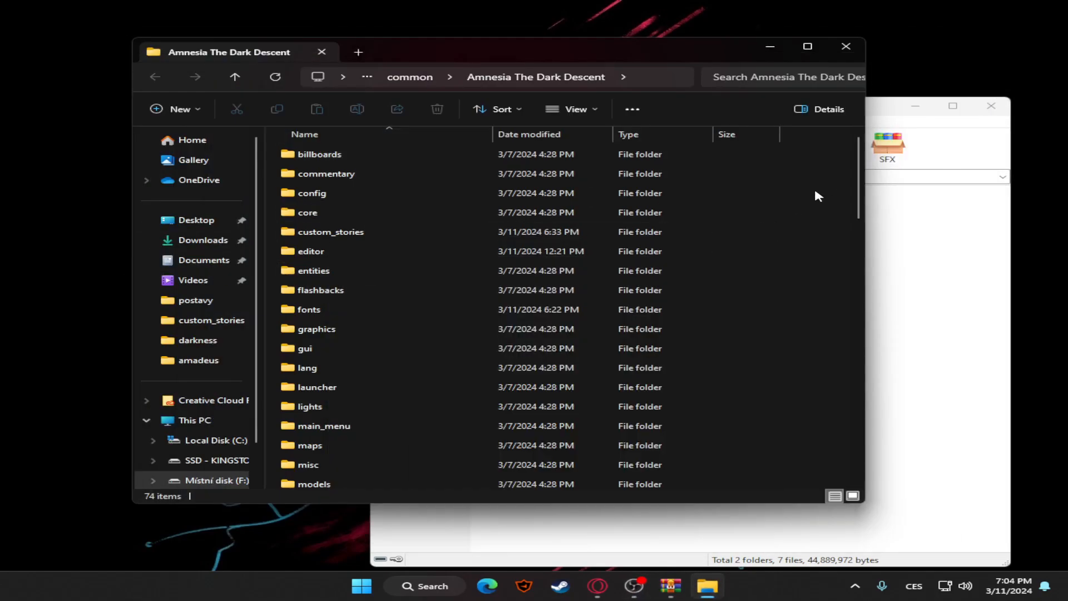
left_click_drag(825, 172, 854, 297)
scroll(527, 275, "down", 5)
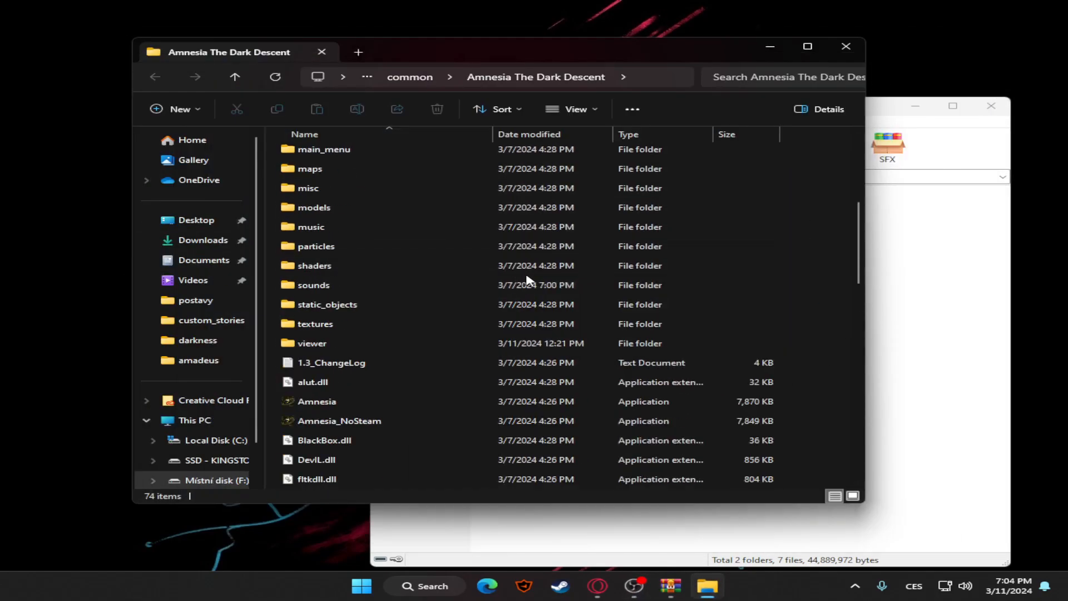
scroll(526, 278, "down", 14)
scroll(578, 300, "up", 10)
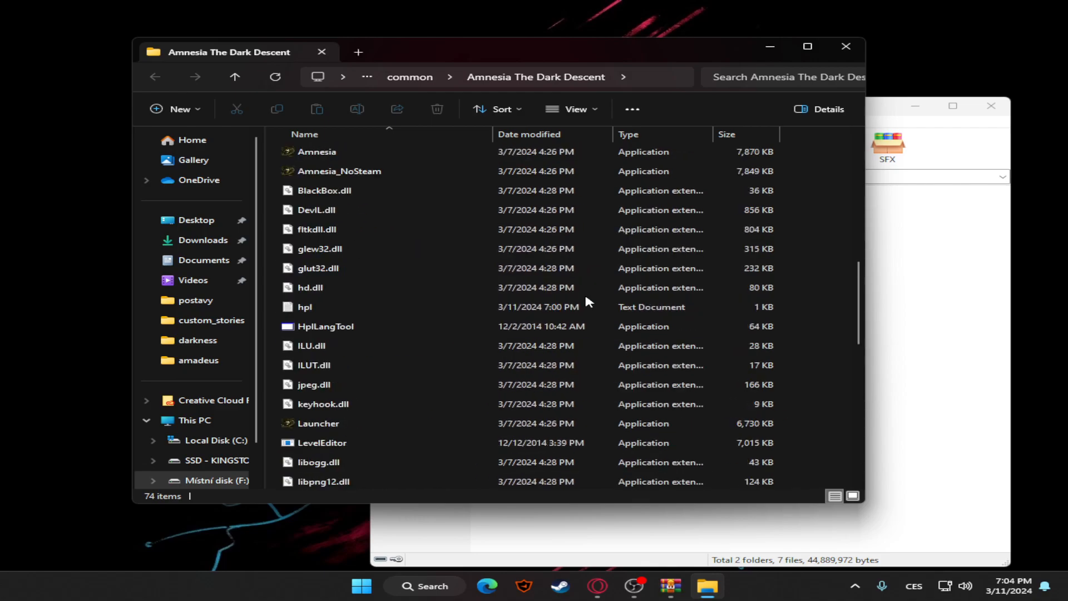
scroll(579, 302, "up", 8)
scroll(567, 306, "down", 5)
left_click(906, 247)
left_click_drag(685, 386, 310, 329)
left_click(718, 367)
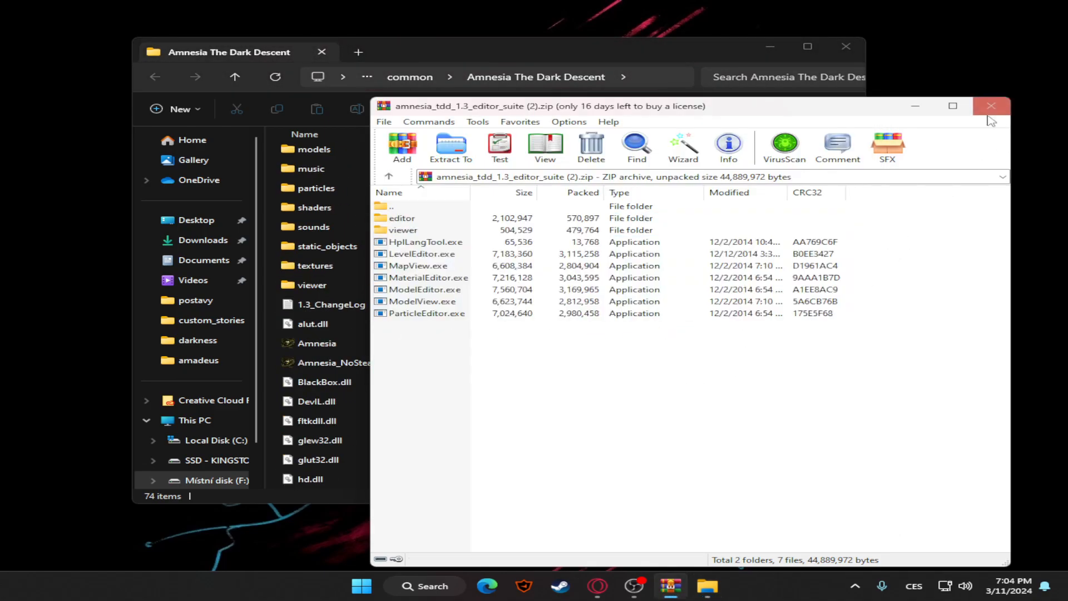
left_click(991, 106)
Find LevelEditor in the Amnesia The Dark Descent folder and launch it
scroll(390, 311, "down", 5)
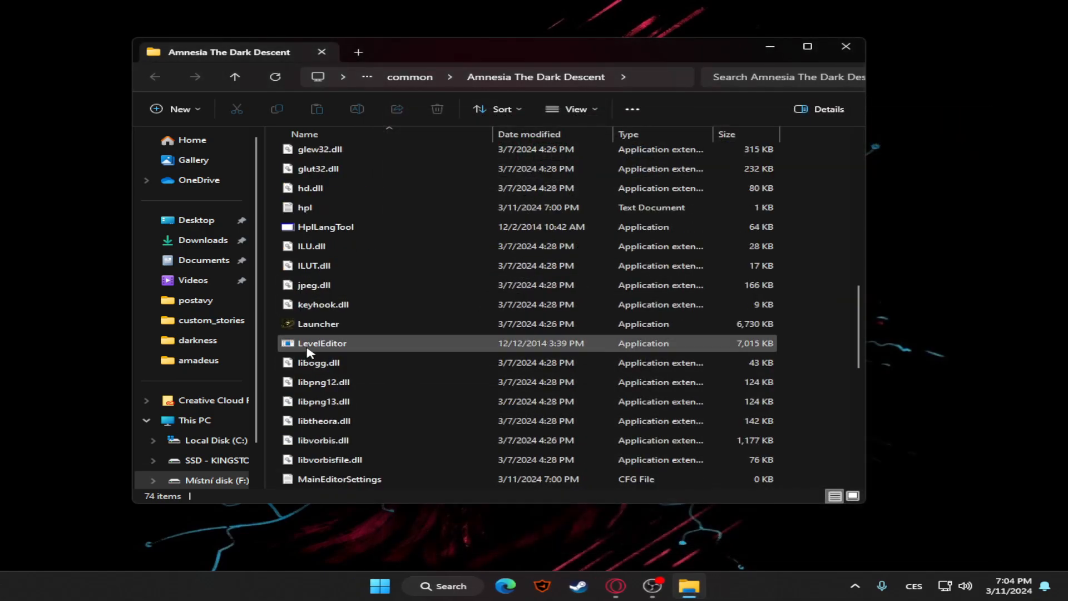
left_click(333, 348)
scroll(602, 346, "down", 7)
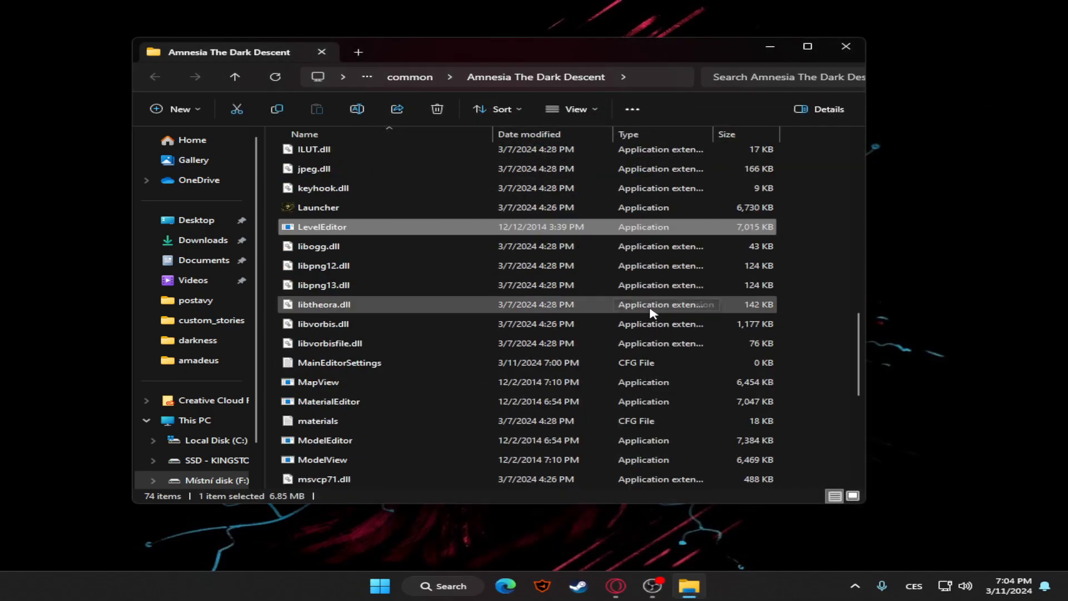
scroll(401, 400, "up", 6)
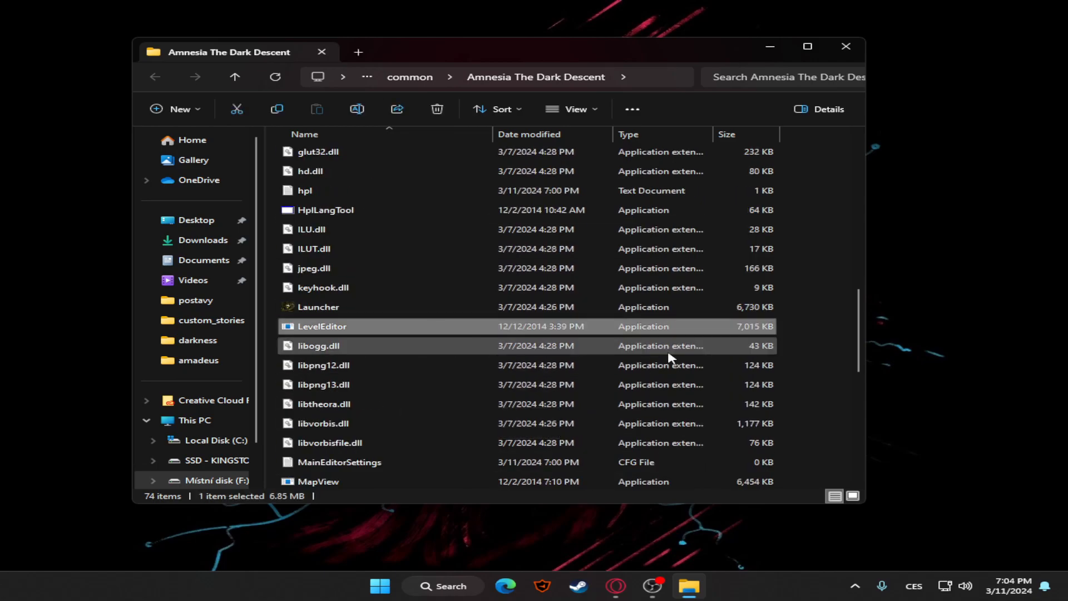
scroll(698, 306, "up", 9)
scroll(536, 295, "down", 13)
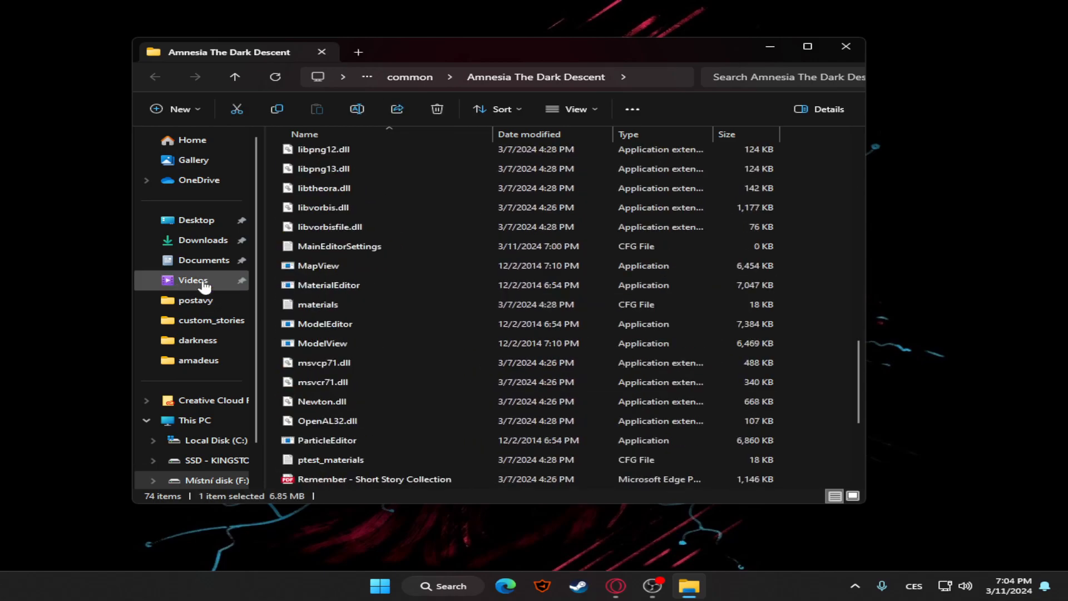
scroll(340, 312, "up", 4)
double_click(323, 327)
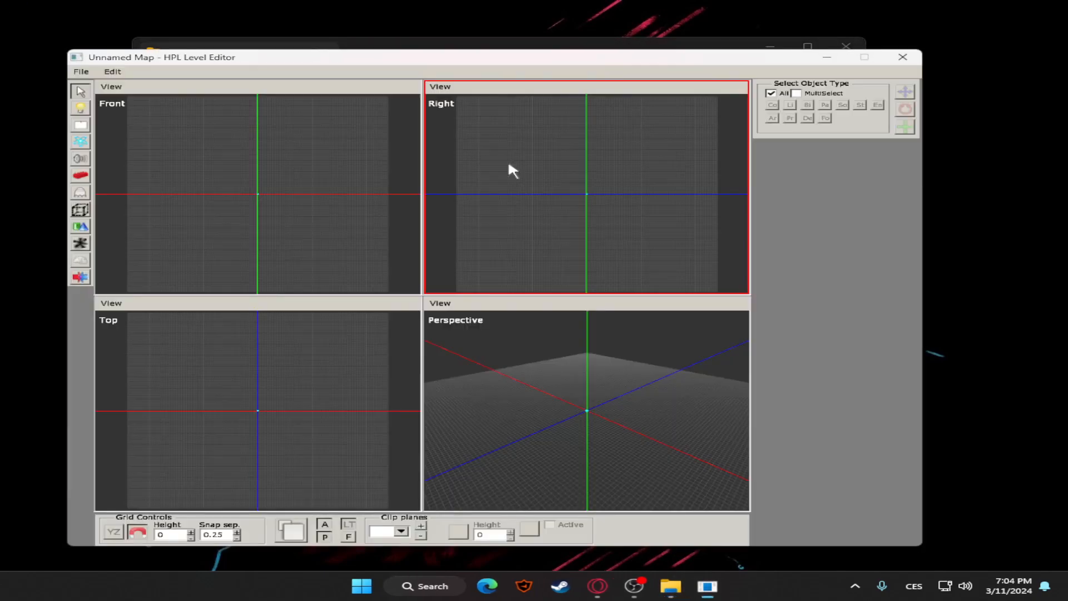
Reposition the HPL Level Editor window and exit the editor
left_click_drag(411, 46, 416, 69)
left_click(124, 61)
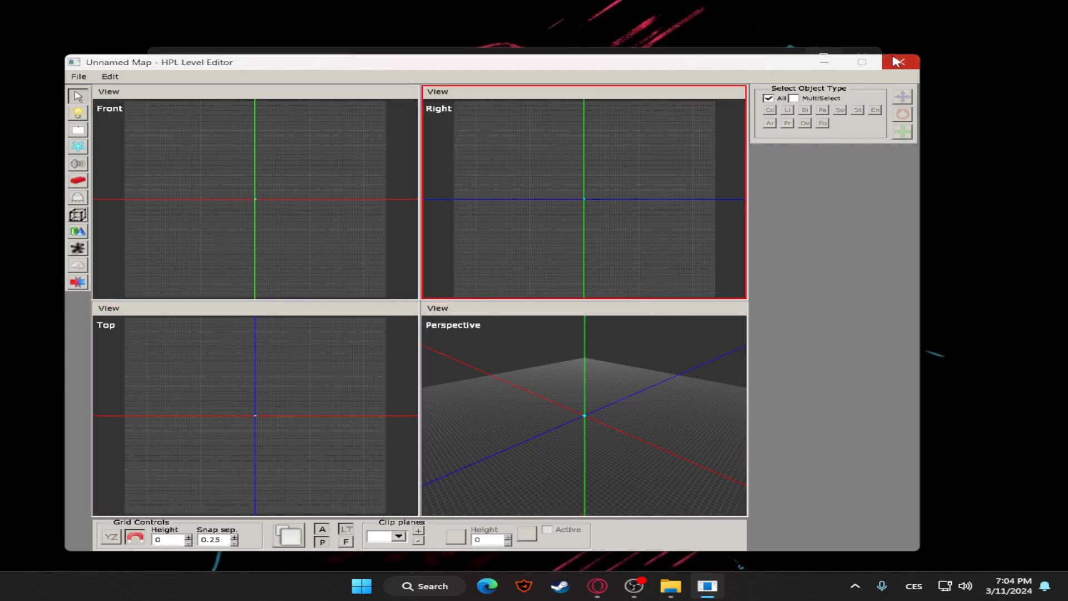
left_click(79, 76)
left_click(106, 184)
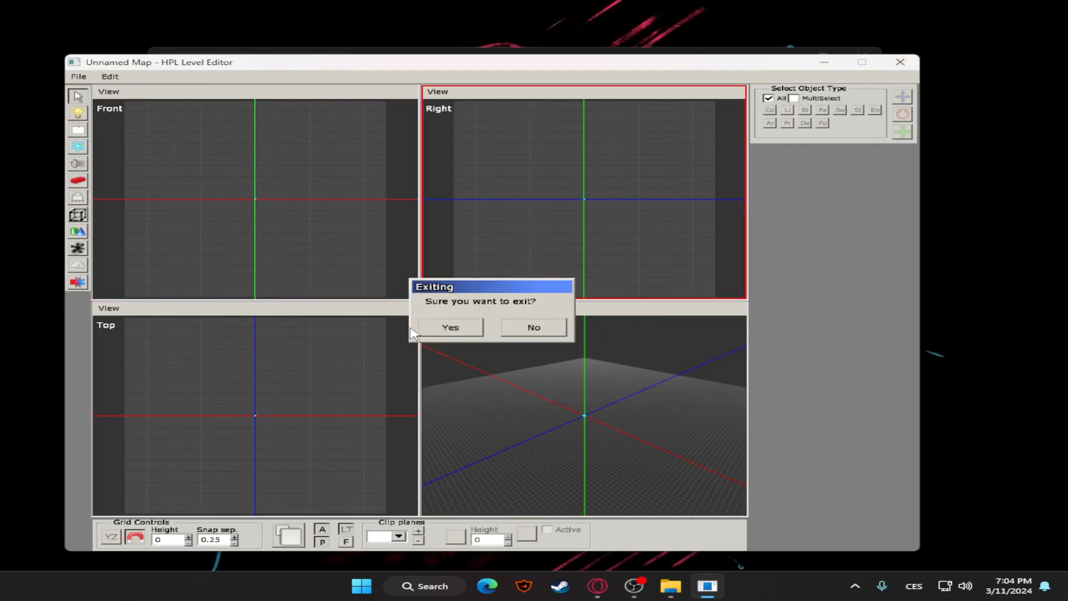
left_click(474, 328)
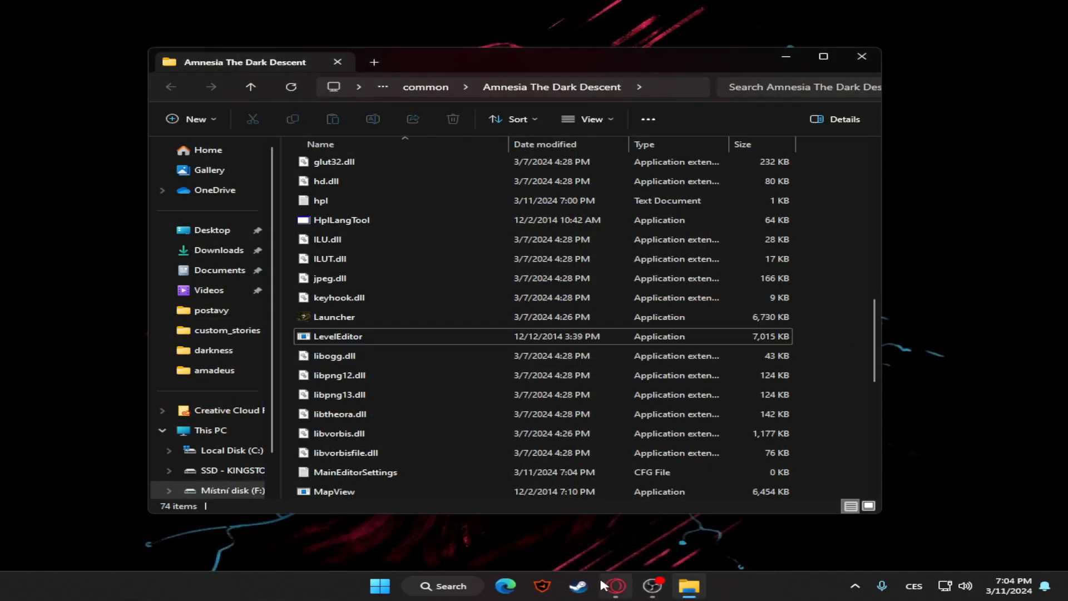
Switch to the browser, close the HPL2/Tools page, and download the Custom Story Template from MediaFire
left_click(613, 585)
left_click(383, 10)
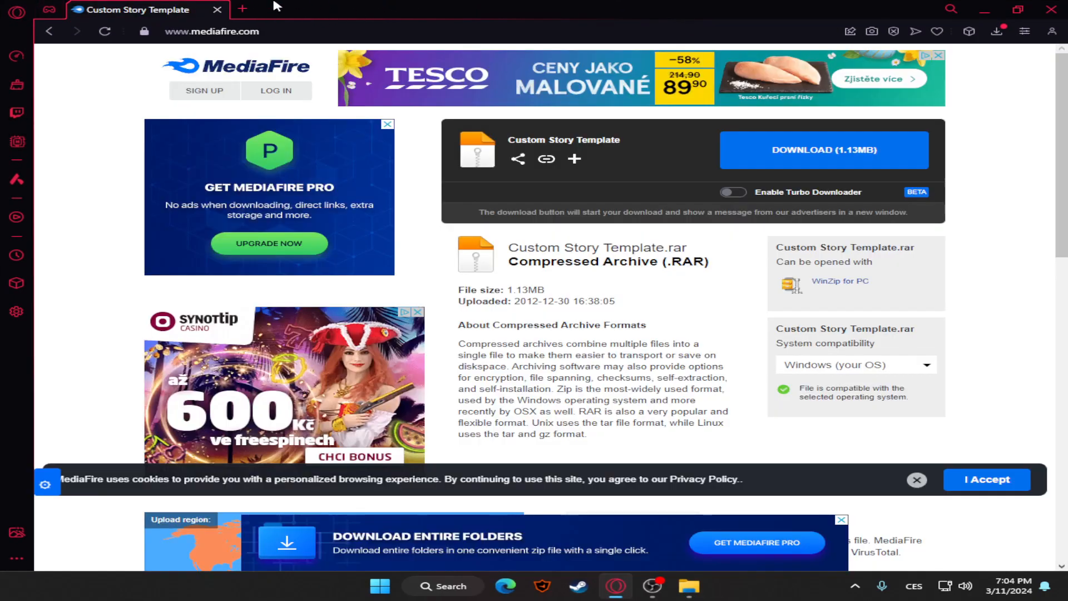
left_click(816, 155)
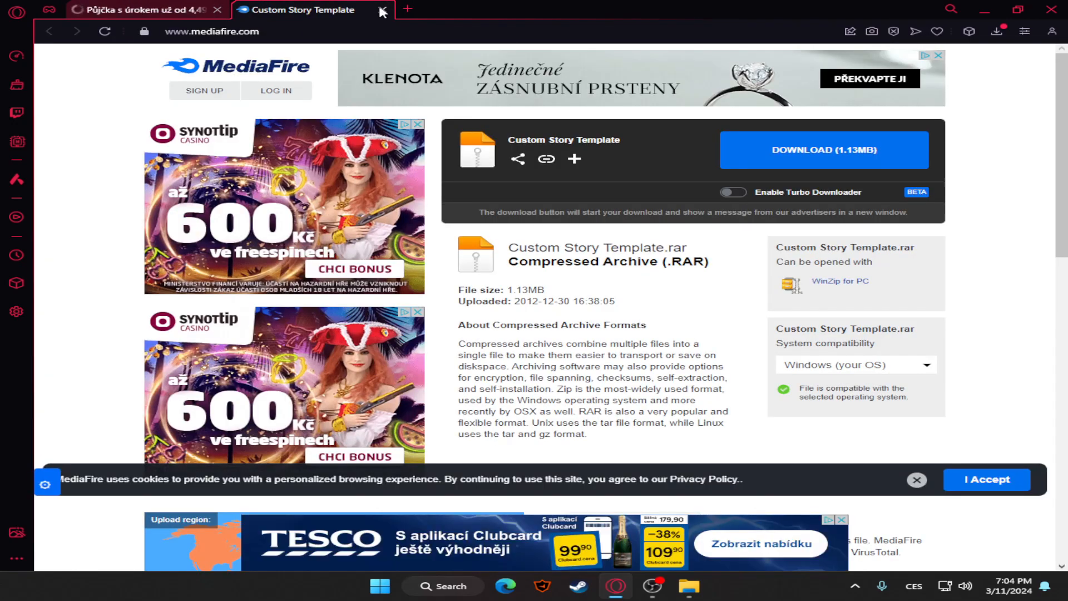
Close the remaining web pages, check the browser's download list, and minimize the browser
left_click(383, 10)
left_click(217, 9)
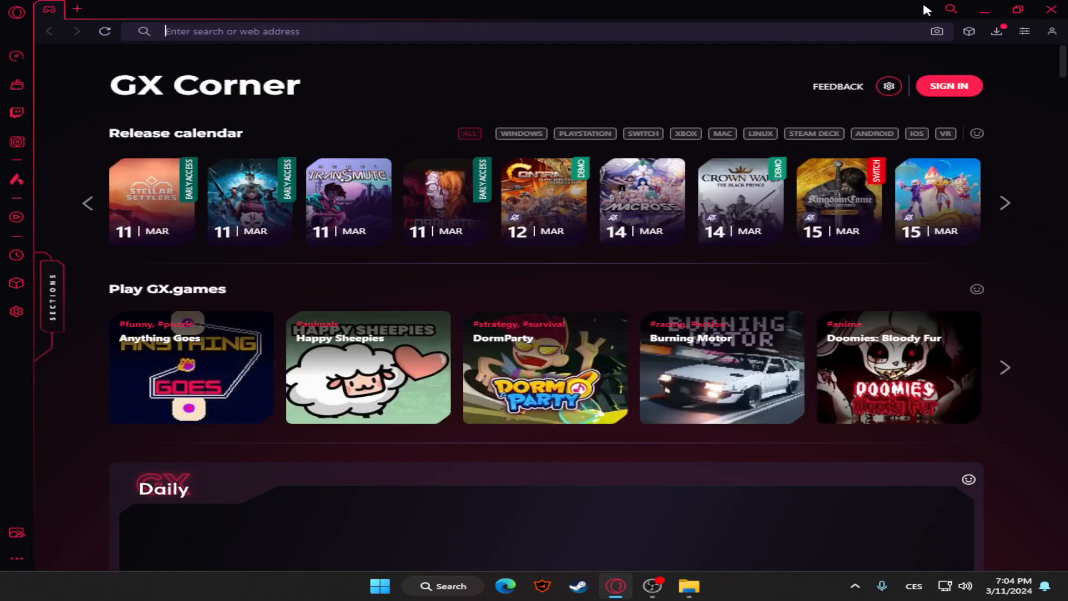
left_click(997, 32)
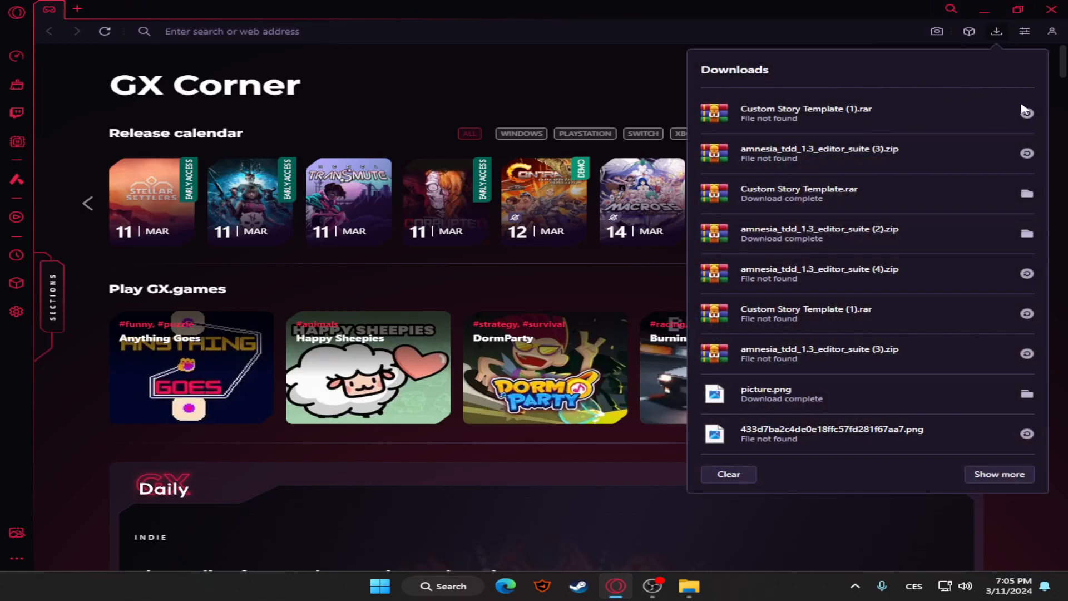
left_click(985, 10)
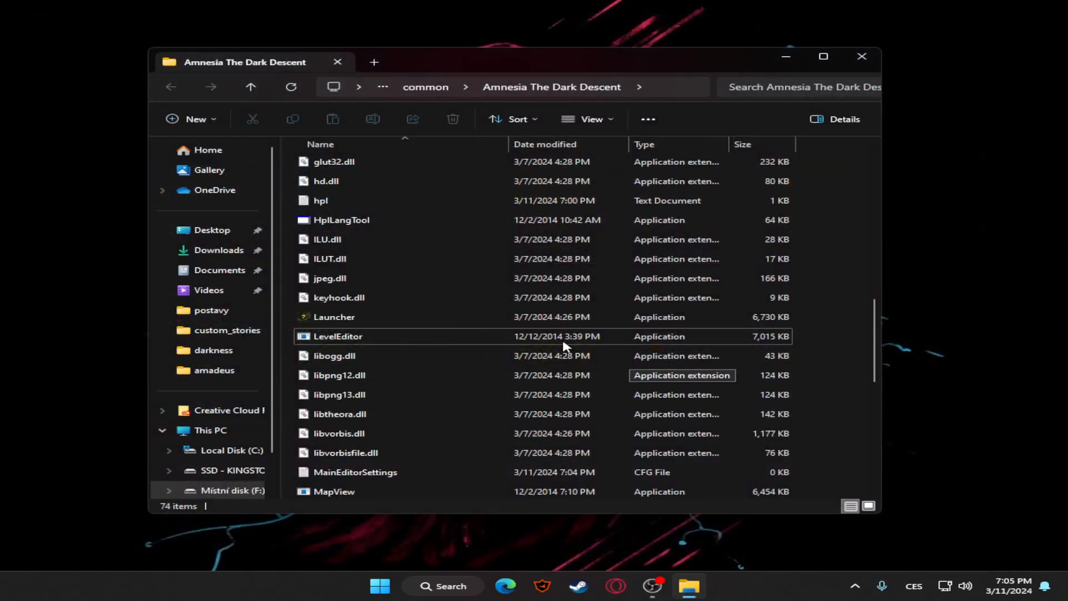
Open the Custom Story Template archive in Downloads, inspect its Map Name folder, and close the archive
left_click(234, 252)
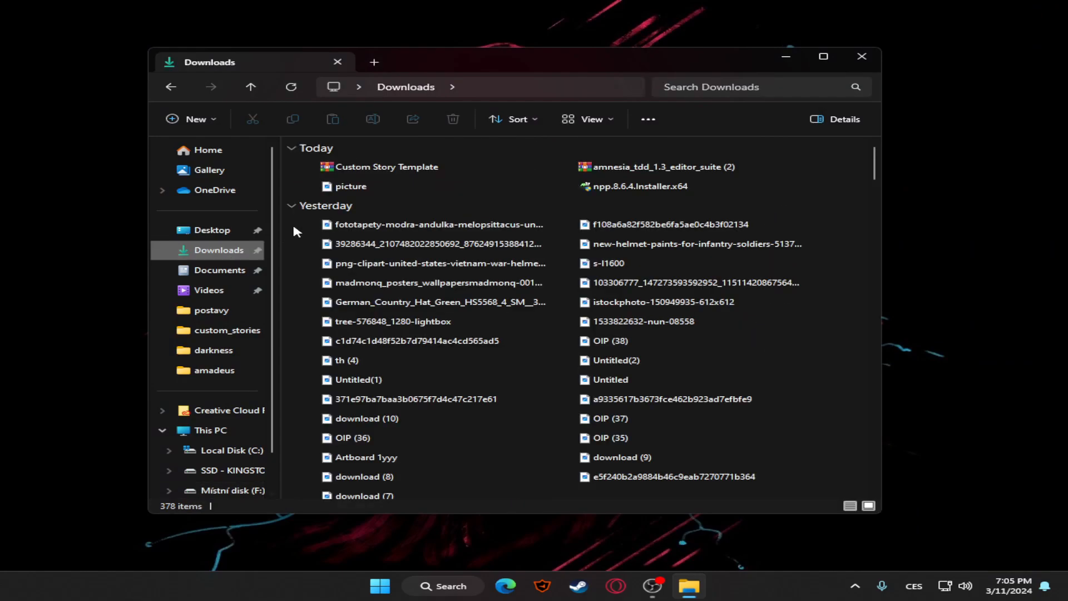
left_click(367, 169)
double_click(426, 219)
left_click(388, 176)
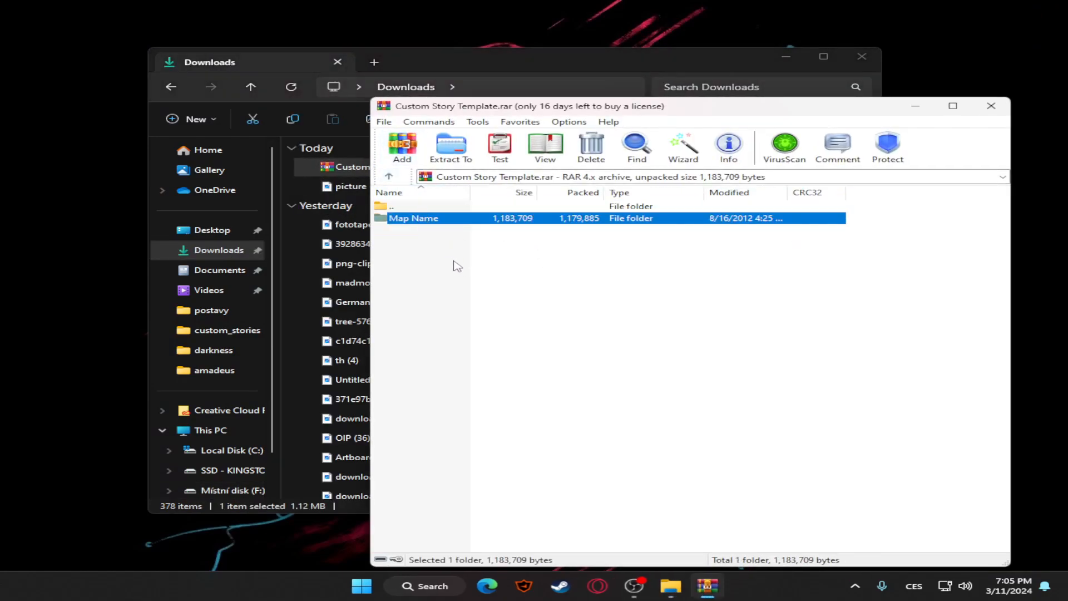
left_click_drag(460, 253, 604, 257)
left_click(606, 256)
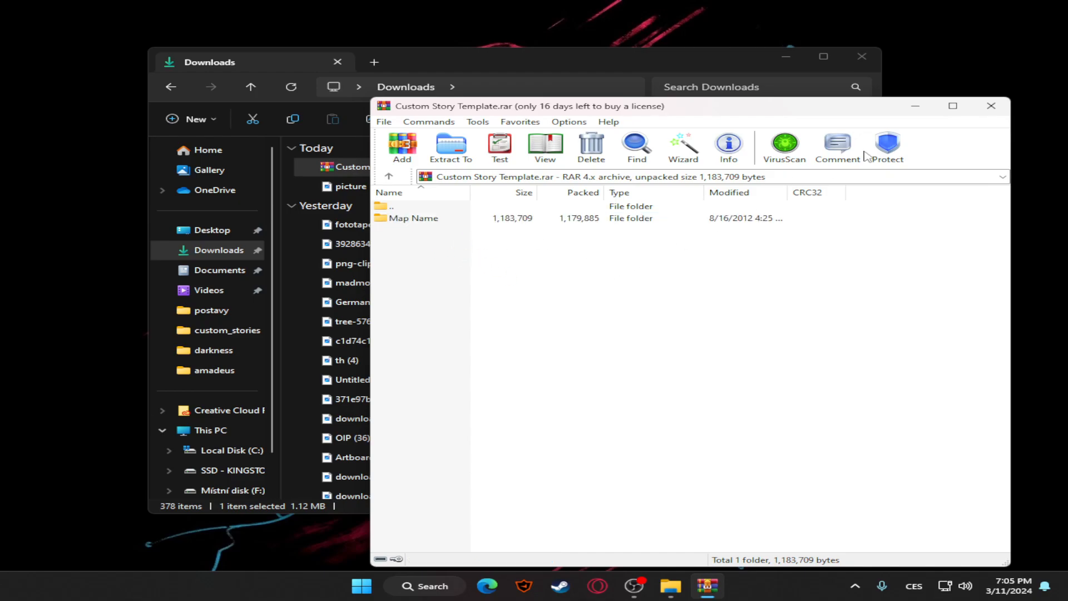
left_click(991, 106)
Browse from Downloads to the Amnesia The Dark Descent game folder inside the Steam library's common folder on Místní disk
left_click(223, 330)
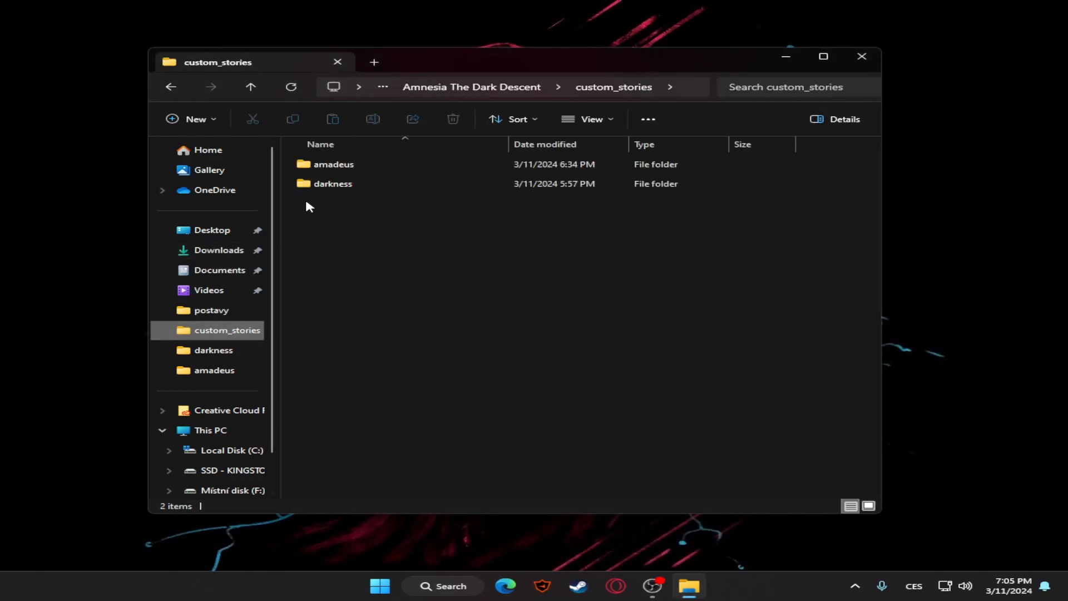
left_click(171, 87)
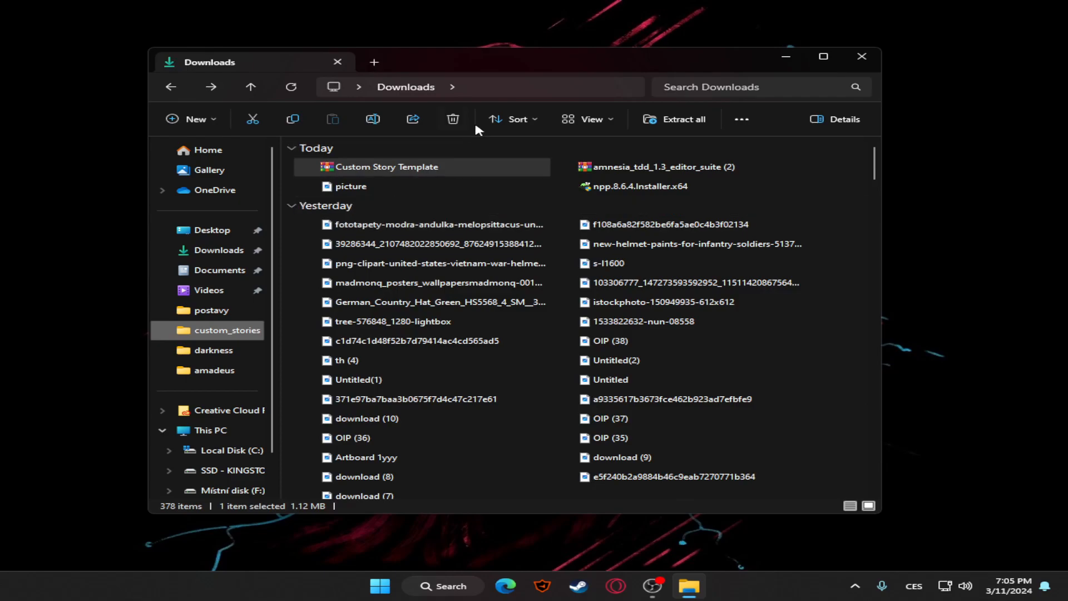
left_click(234, 490)
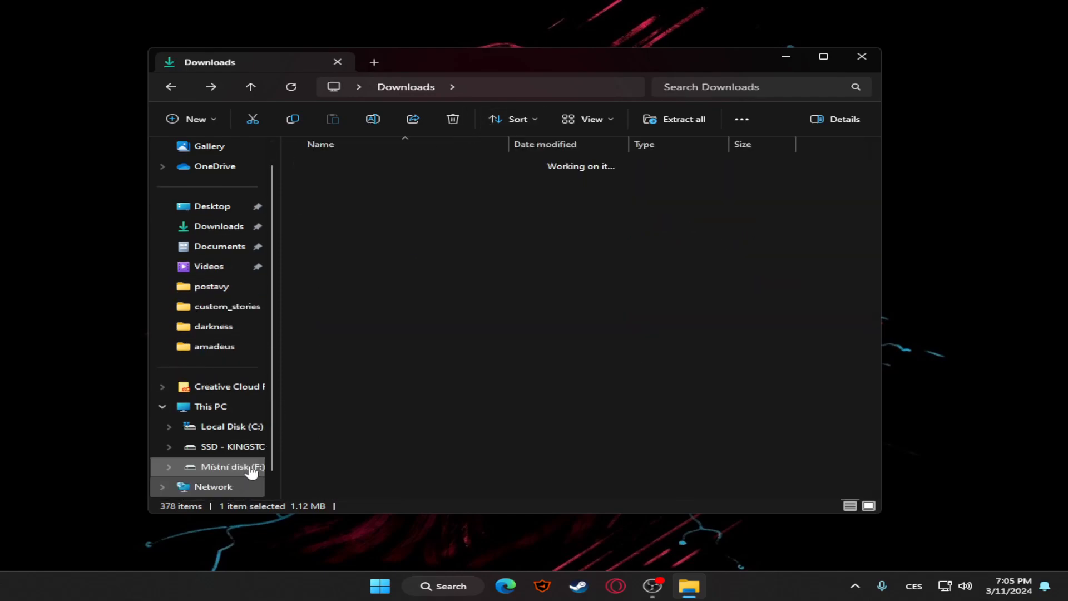
double_click(341, 262)
left_click(367, 164)
double_click(367, 164)
double_click(356, 165)
double_click(356, 184)
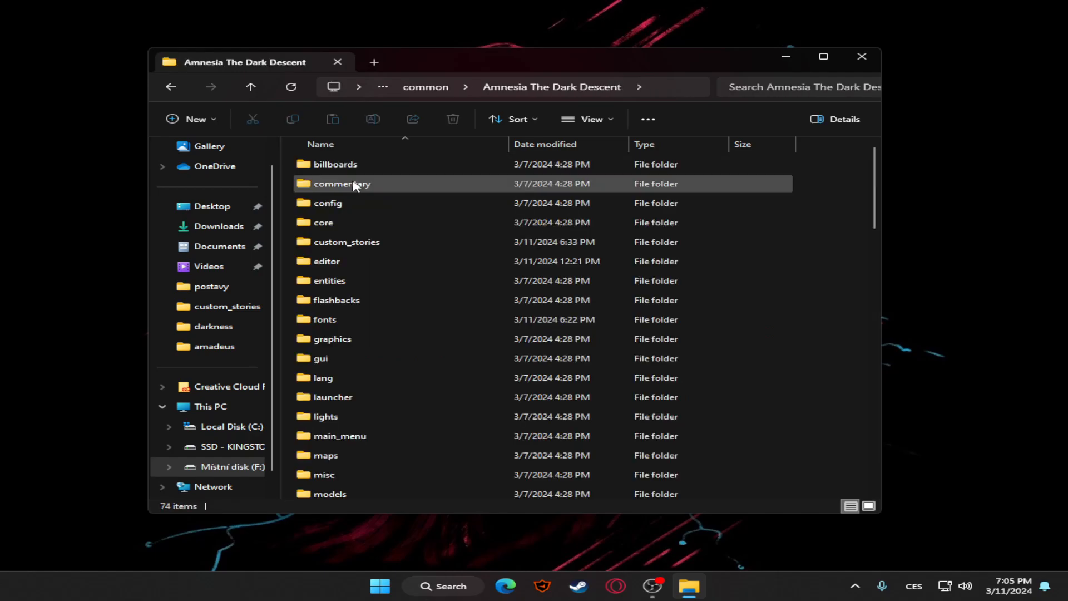
Look through the game folder's contents and open its custom_stories folder
scroll(384, 312, "down", 10)
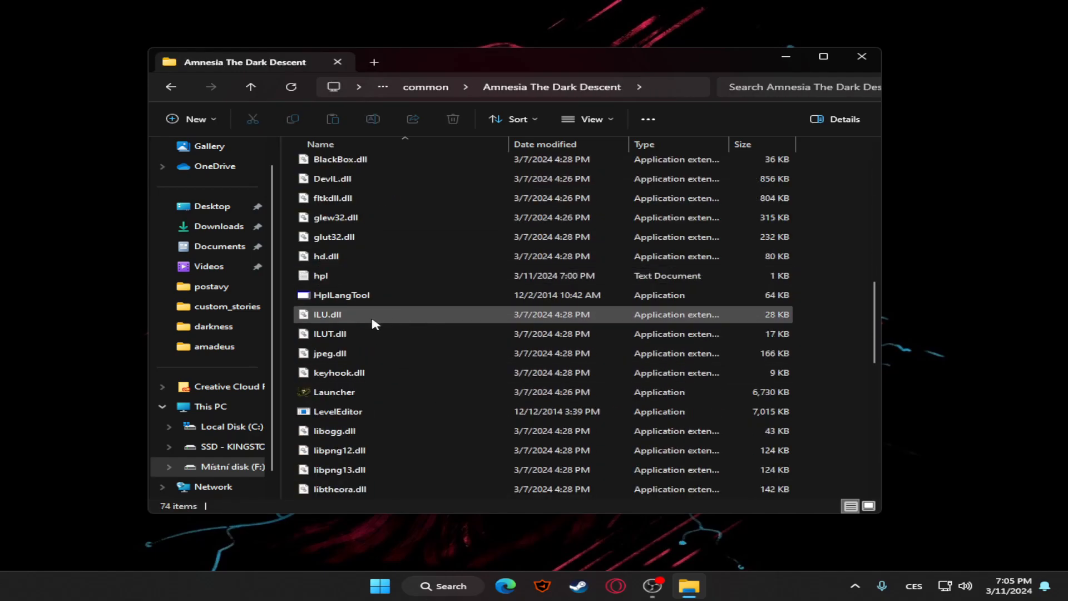
scroll(367, 356, "up", 10)
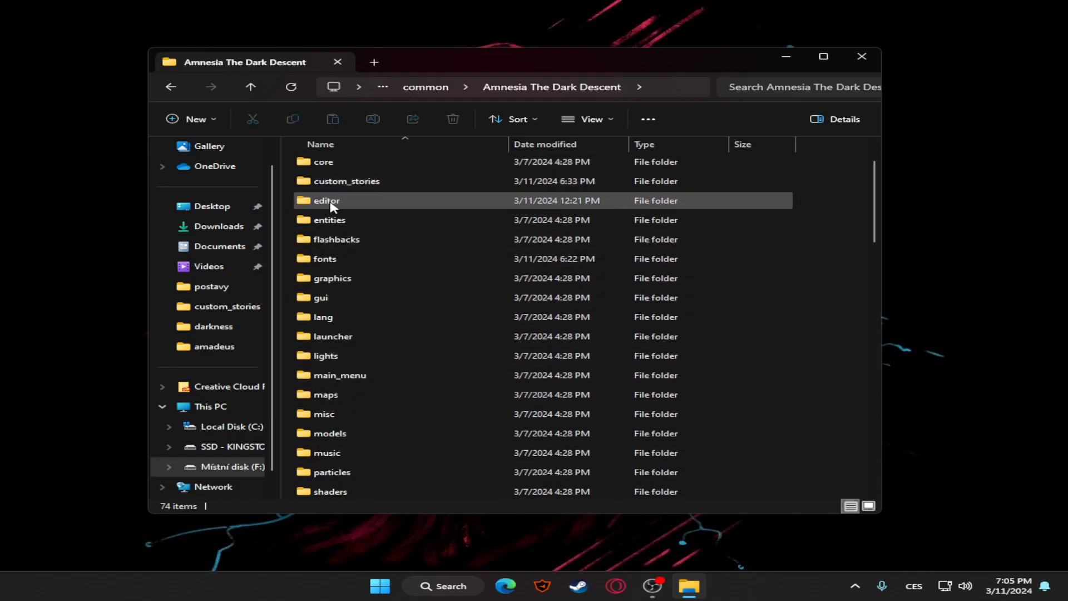
scroll(334, 195, "up", 1)
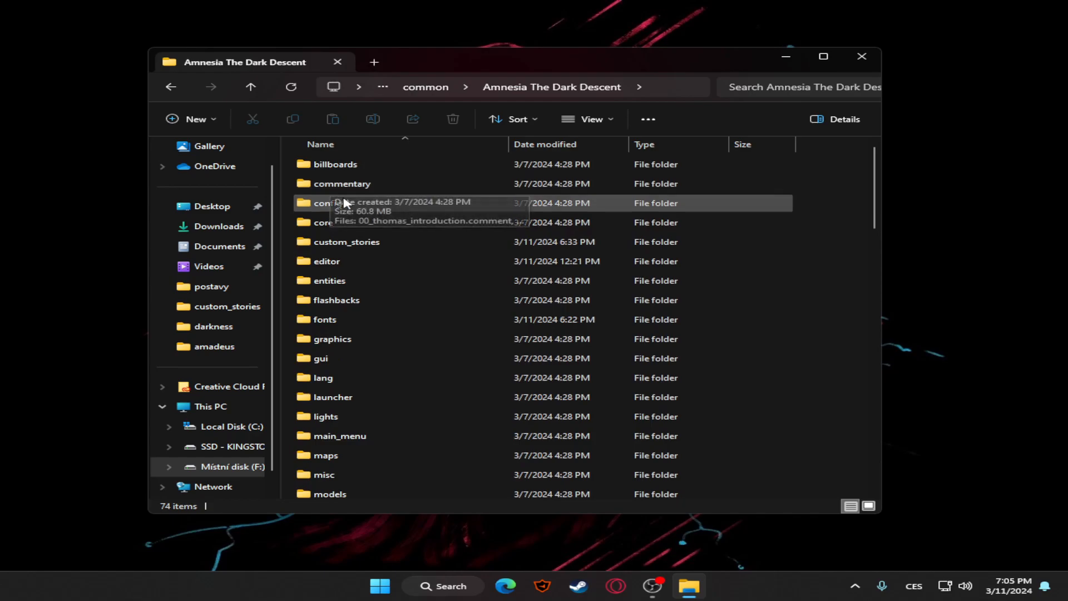
double_click(365, 245)
left_click_drag(665, 298, 615, 313)
left_click_drag(480, 283, 341, 227)
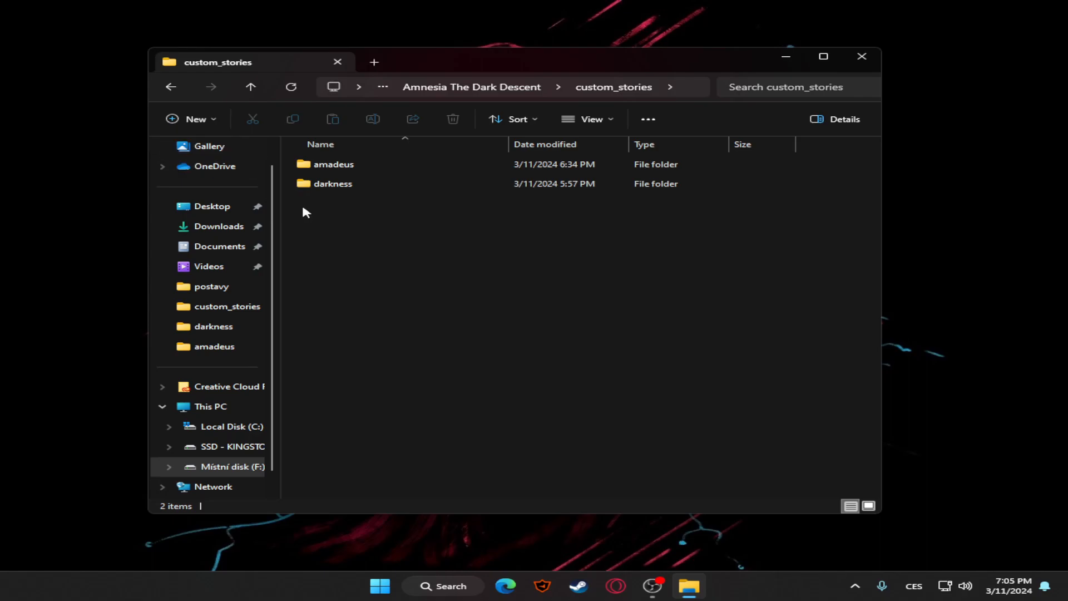
Extract the Map Name folder from the Custom Story Template archive in Downloads into custom_stories, and close the archive
left_click(374, 62)
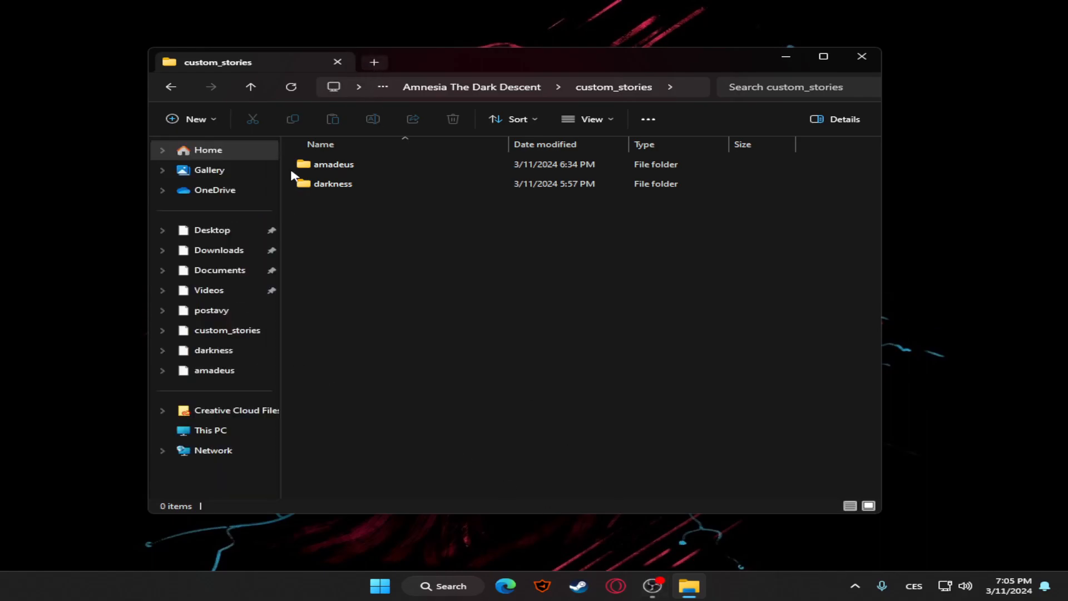
left_click(217, 252)
double_click(444, 169)
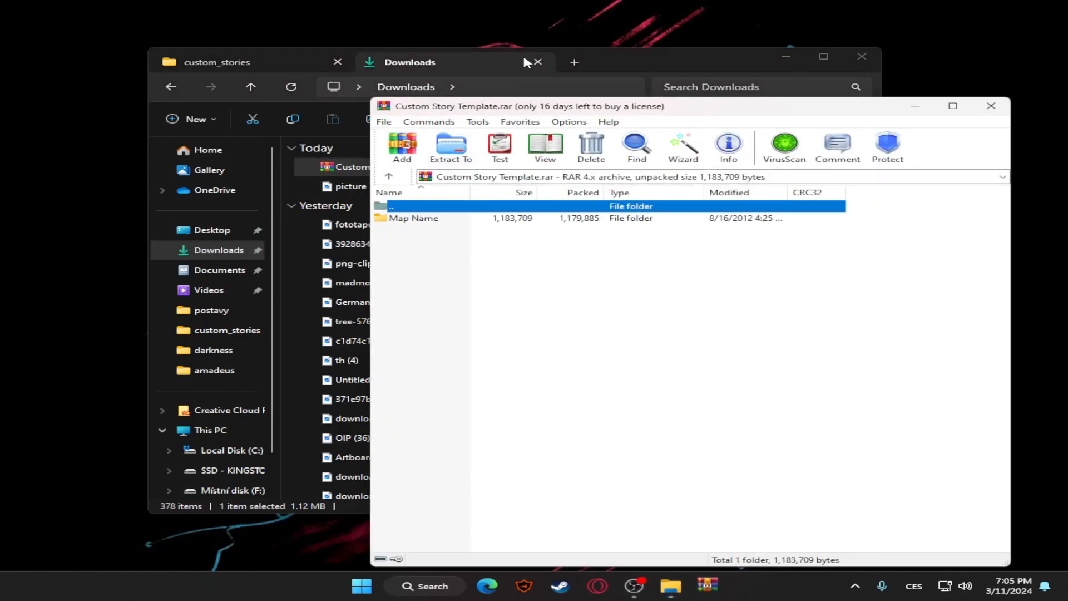
left_click(537, 62)
left_click(938, 271)
left_click_drag(456, 218, 406, 231)
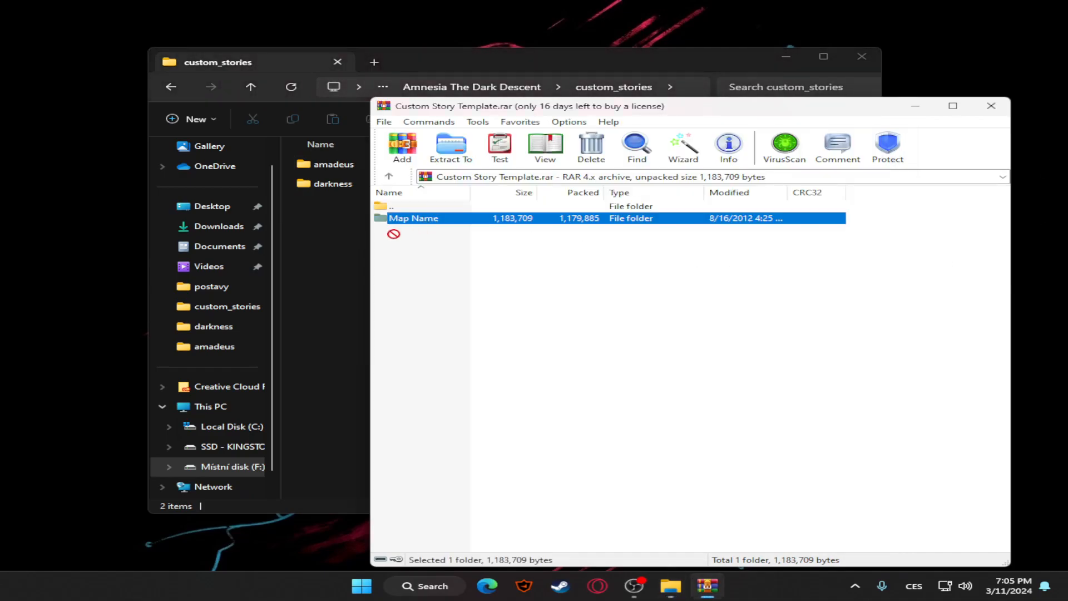
left_click_drag(330, 267, 330, 268)
left_click(910, 228)
left_click(991, 106)
Open the extracted Map Name folder and examine its maps and music folders, settings file and language file
double_click(368, 206)
left_click(325, 167)
left_click(335, 186)
left_click(341, 202)
left_click(350, 227)
left_click(280, 198)
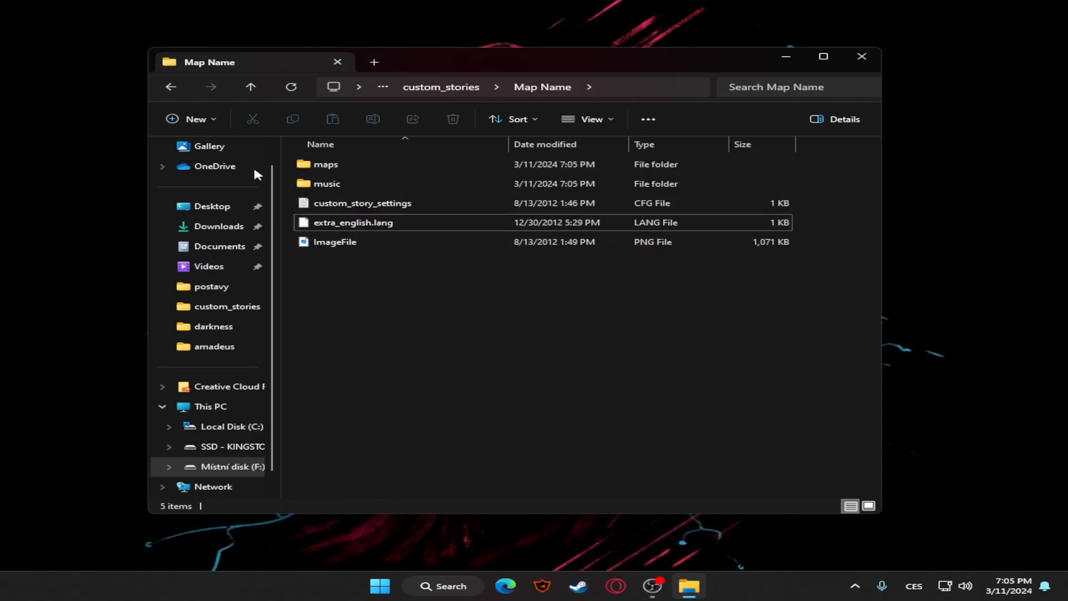
Return to custom_stories and look inside the existing darkness and amadeus story folders for comparison
left_click(171, 87)
left_click(449, 248)
double_click(348, 185)
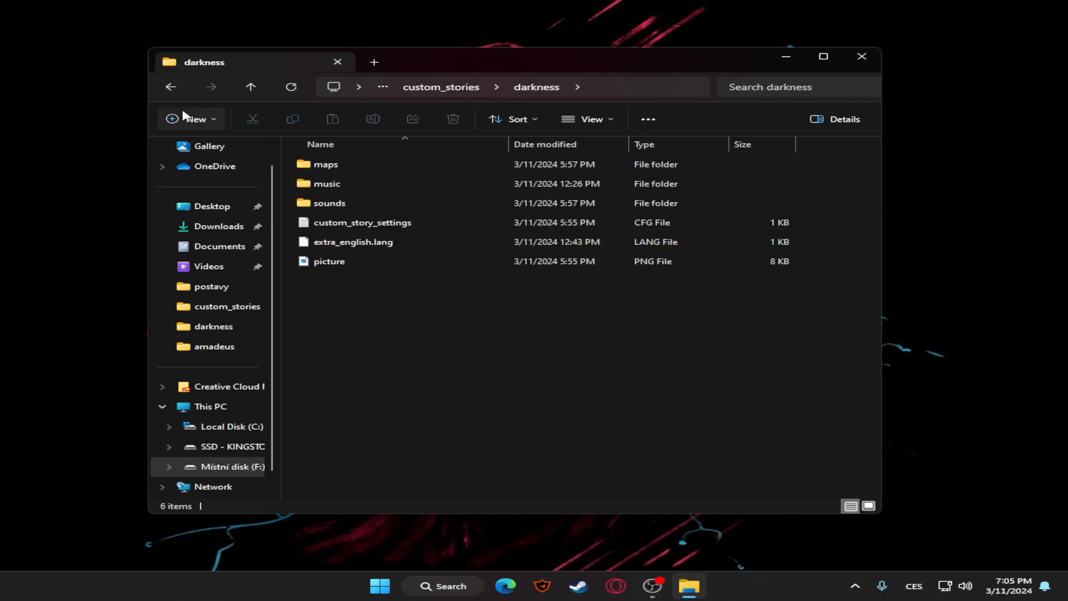
left_click(171, 87)
double_click(377, 166)
left_click(251, 87)
left_click(434, 244)
double_click(334, 164)
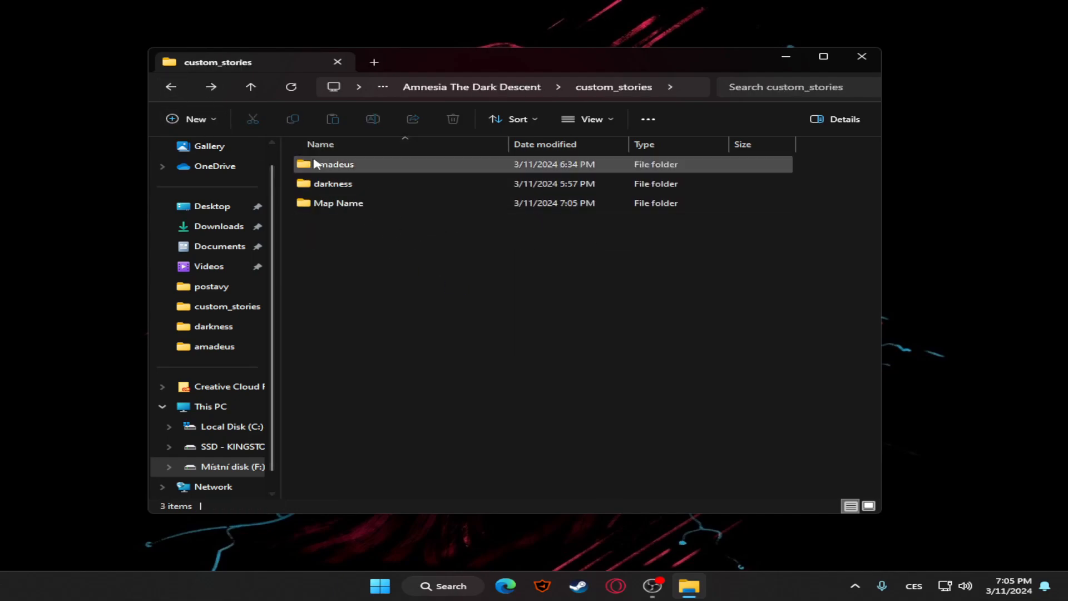
key("alt+Left")
Review the Map Name template folder's contents again and return to custom_stories
double_click(388, 209)
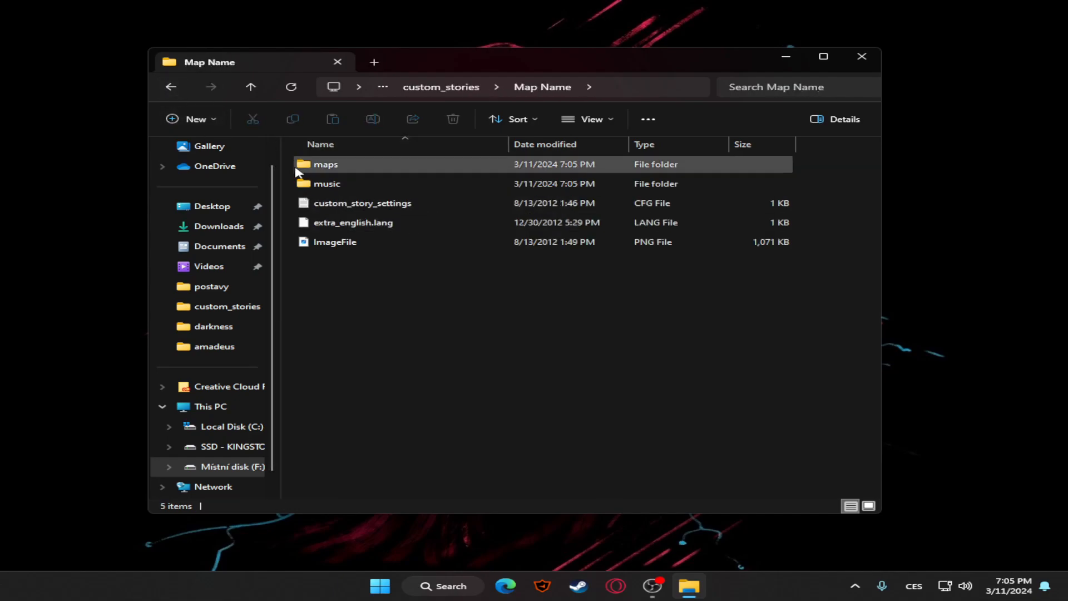
left_click(171, 86)
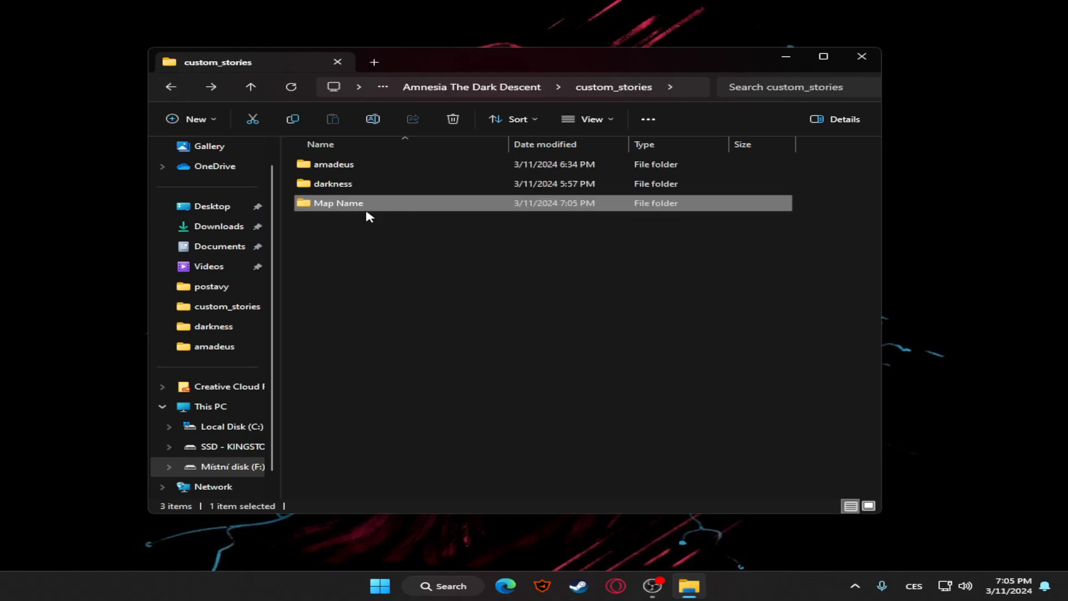
mouse_move(373, 212)
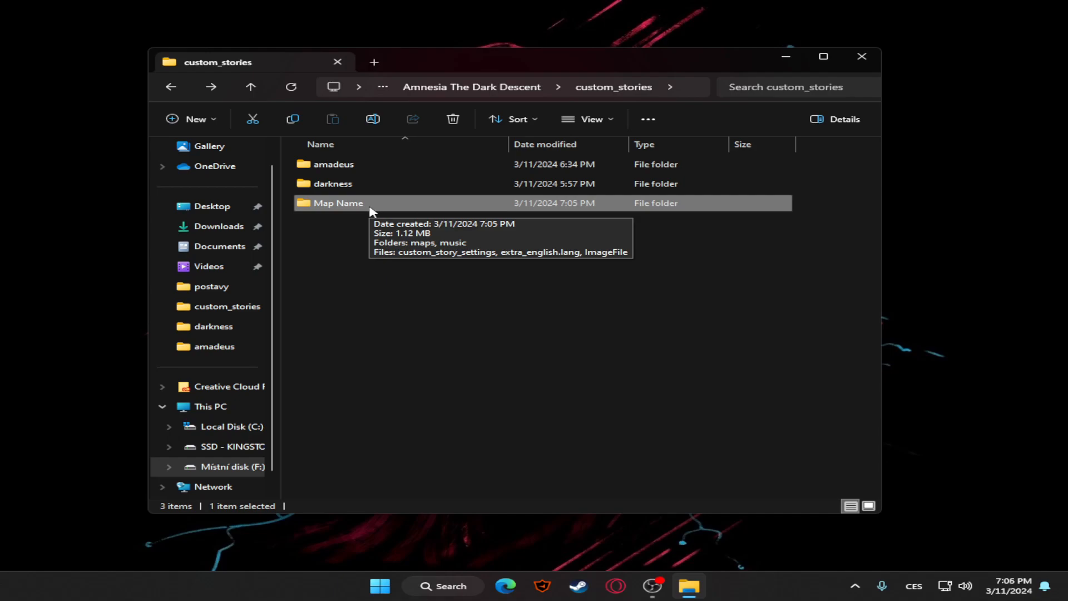
double_click(327, 210)
left_click(171, 87)
left_click_drag(431, 253, 358, 210)
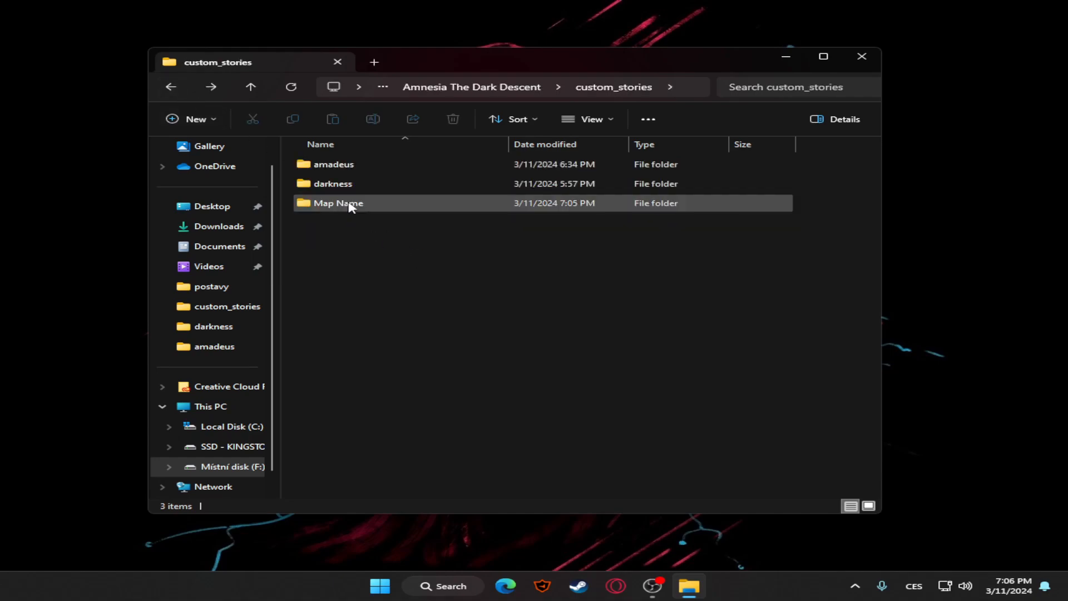
double_click(358, 206)
left_click(171, 87)
Rename the Map Name folder in custom_stories as tutorial
right_click(346, 208)
left_click(418, 216)
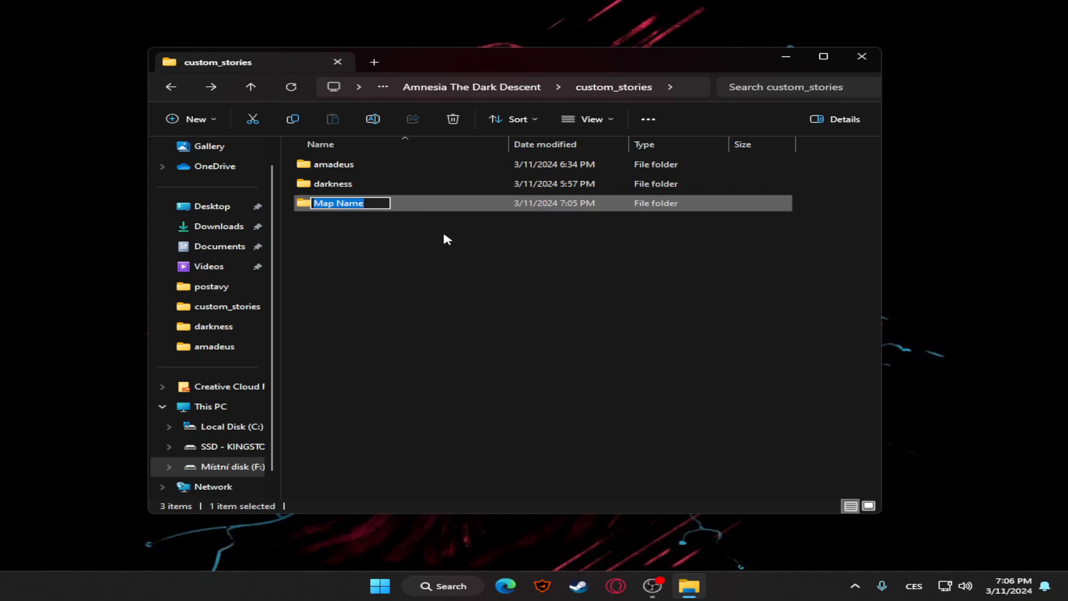
type("tutorial")
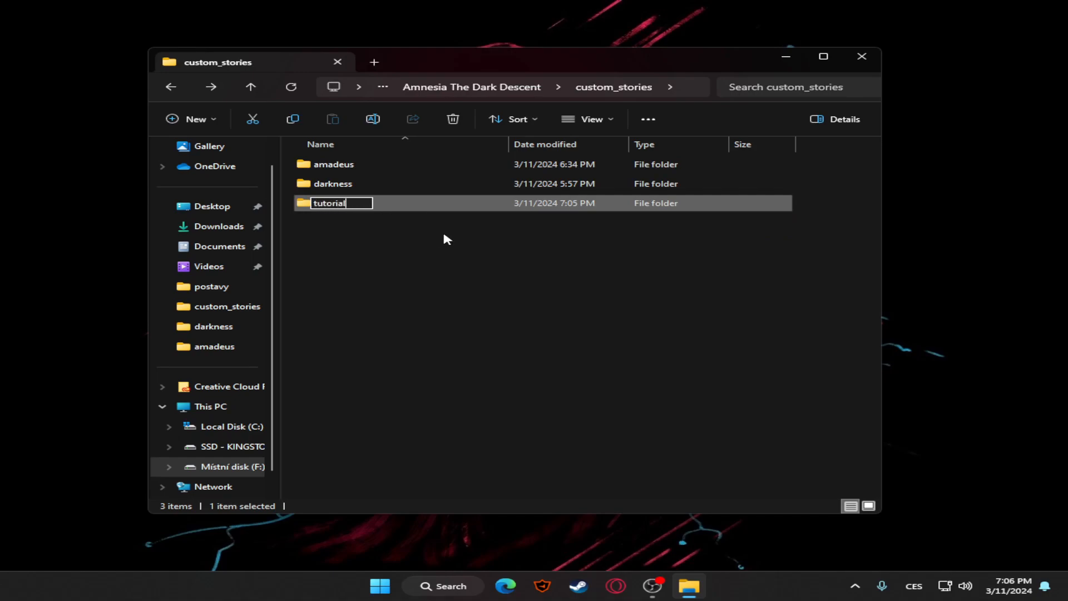
key("Return")
Open the tutorial folder and examine its maps folder, music folder, image file and extra_english.lang file
double_click(384, 203)
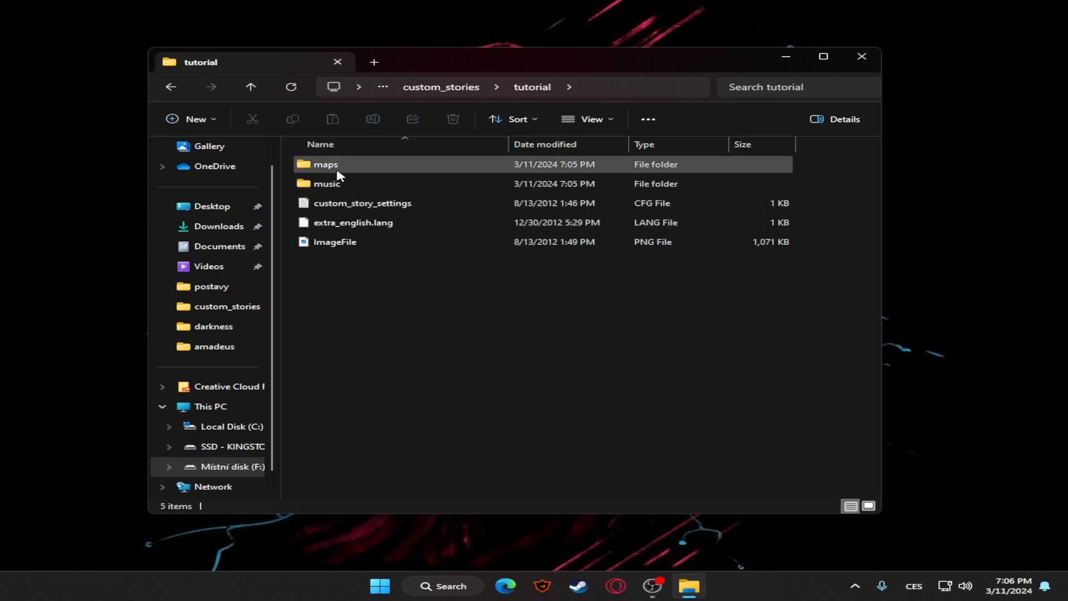
double_click(336, 164)
left_click_drag(541, 257, 295, 156)
left_click(171, 87)
left_click(333, 166)
left_click(346, 187)
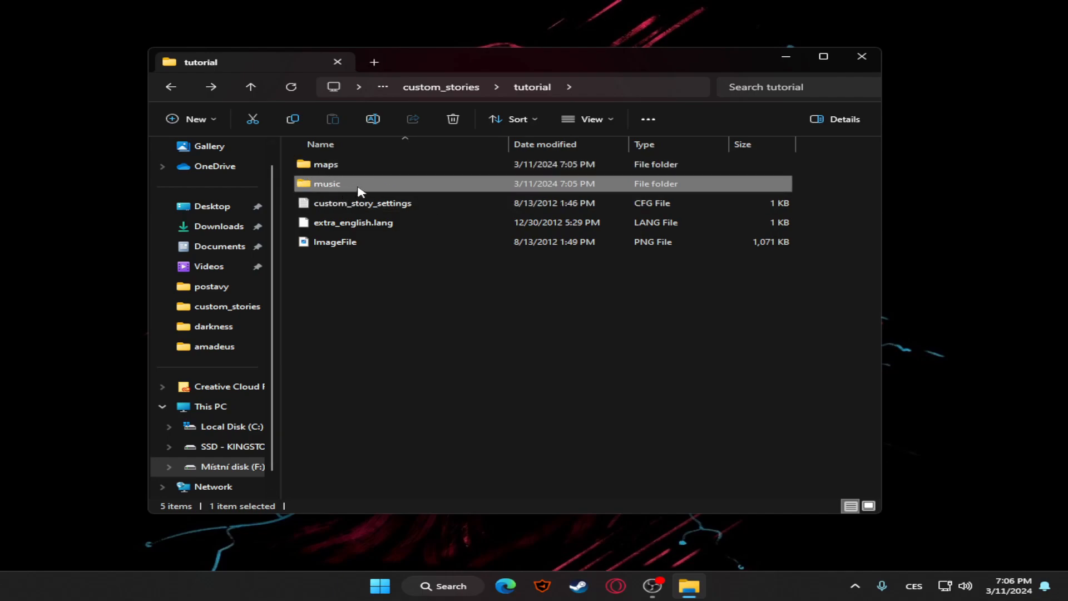
left_click(379, 243)
left_click(376, 227)
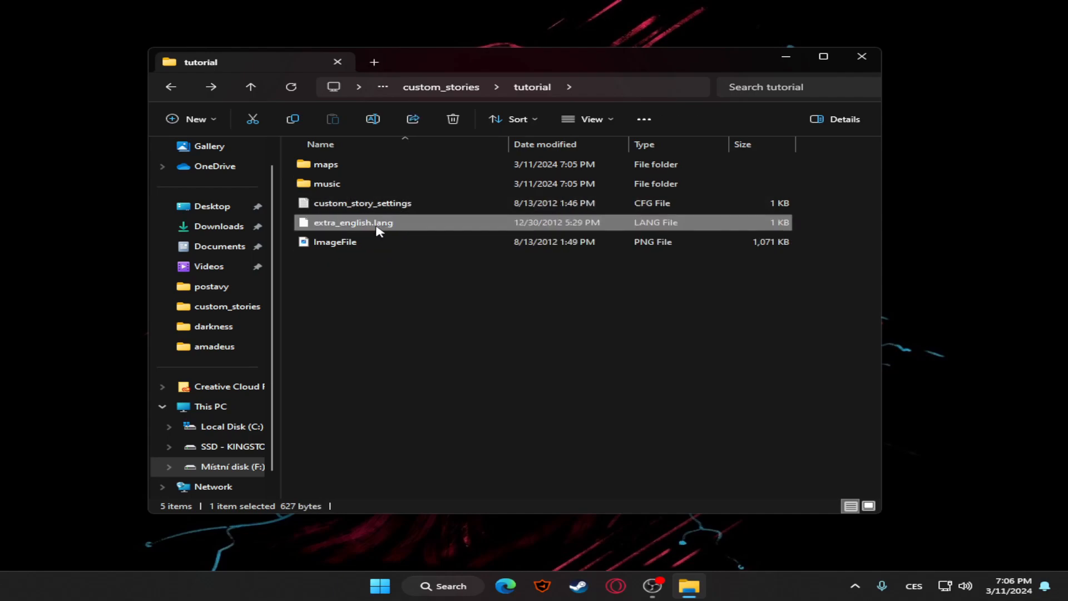
Open extra_english.lang in Notepad++ and replace the *MapDescription* placeholder with a greeting stating the author's name and "subscribe to my chanell"
double_click(404, 220)
left_click(406, 223)
left_click(619, 476)
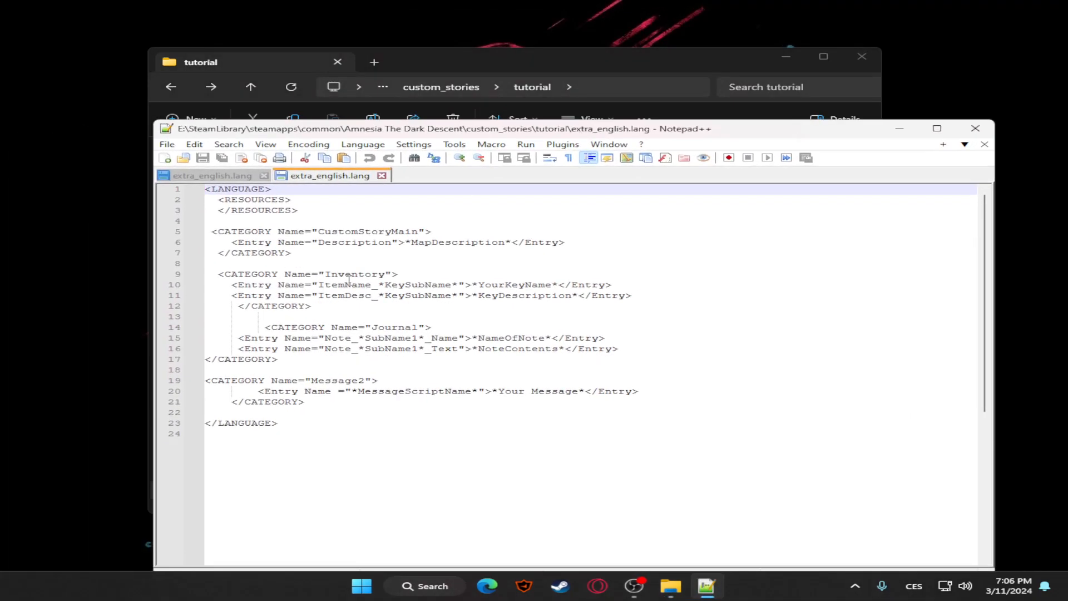
left_click_drag(406, 241, 507, 244)
key("BackSpace")
type("hello my name i")
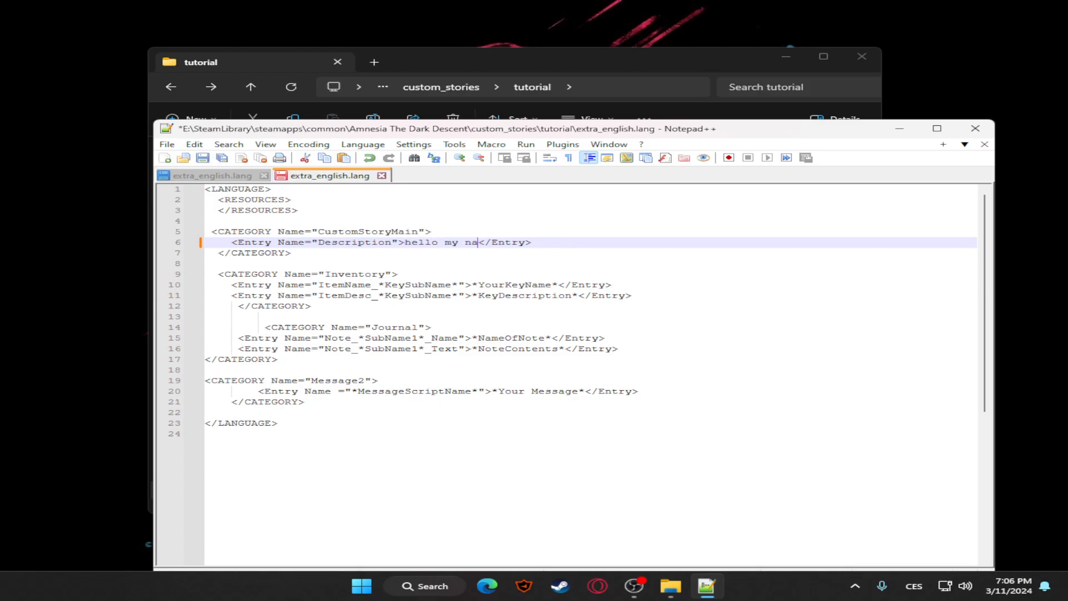
type("s anclesta sub ")
type("cribe to my chanell ")
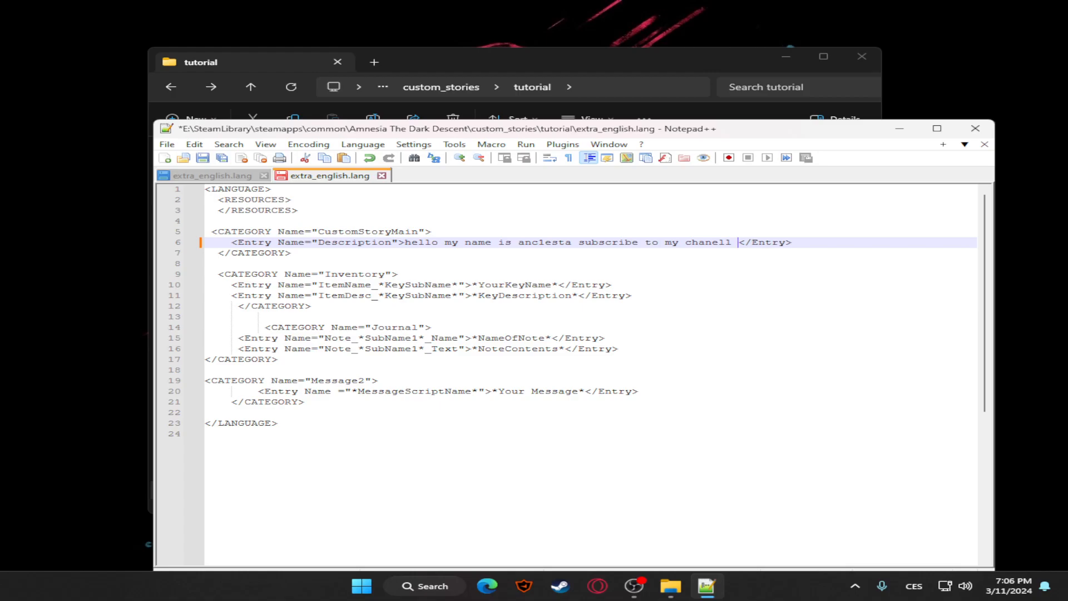
type("I d")
Append "I wake up after amnesia cant rember anythiong" to the Description entry's text
key("BackSpace")
key("BackSpace")
key("BackSpace")
type("I wake up after amnesia cant")
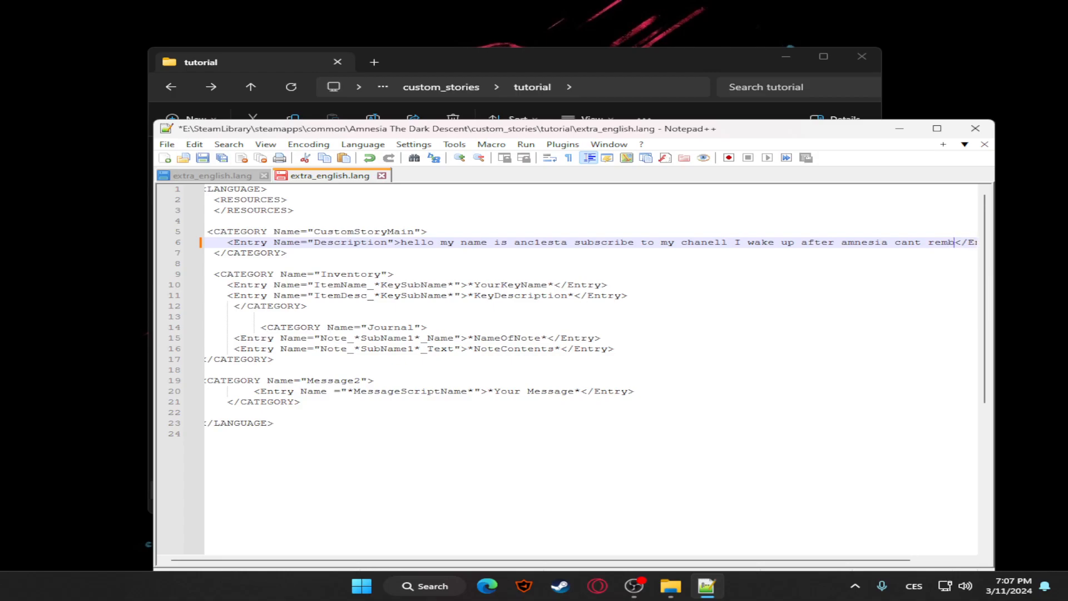
type("rember anythiong")
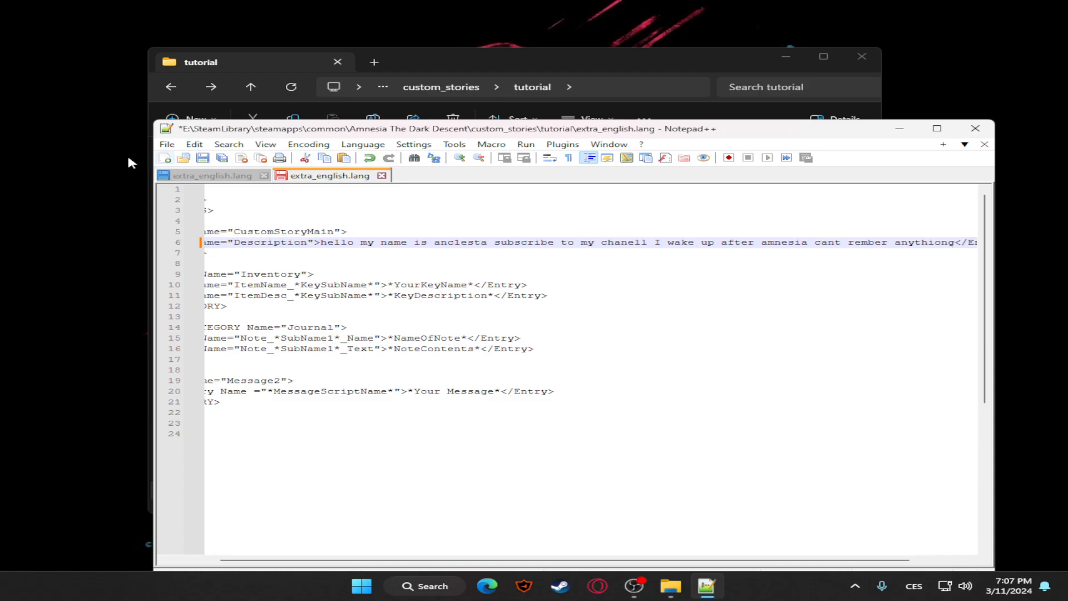
Save extra_english.lang and close Notepad++
left_click(167, 145)
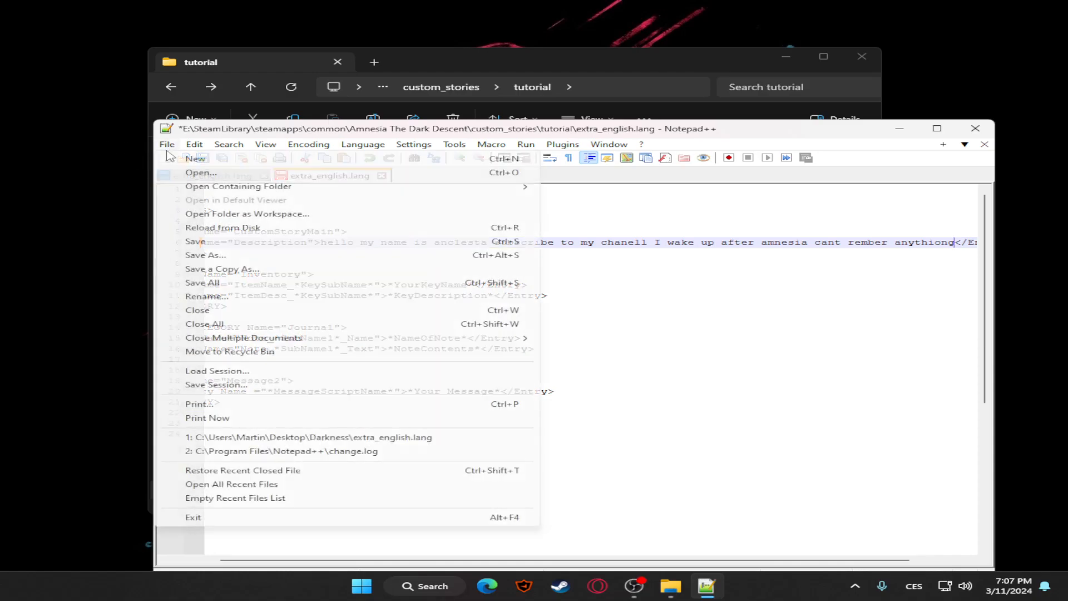
left_click(223, 241)
left_click(974, 128)
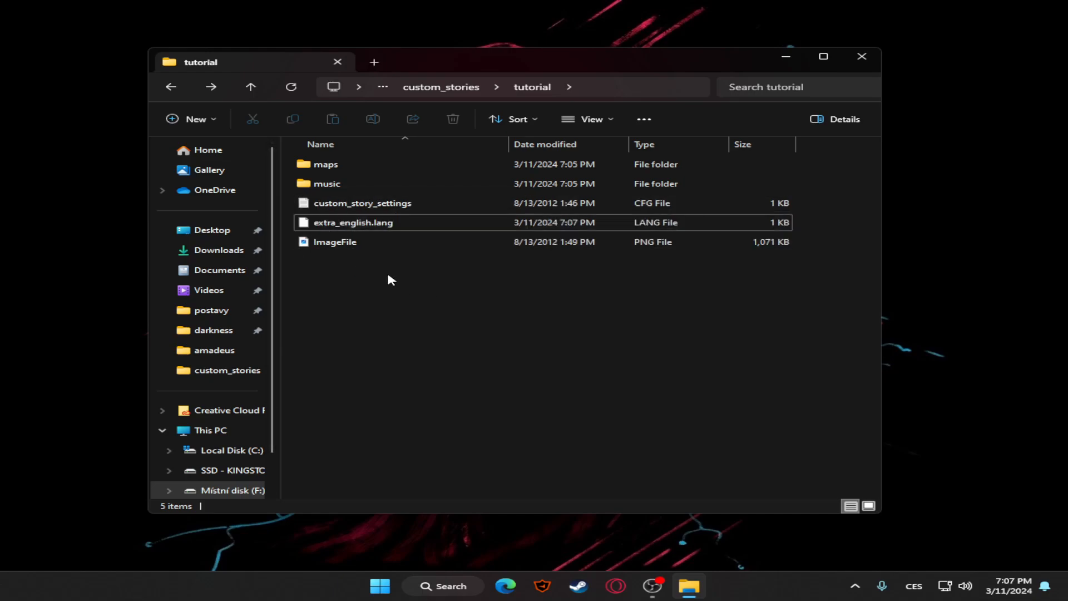
View the ImageFile picture from the tutorial folder, close it, and check the file's available actions
left_click(351, 247)
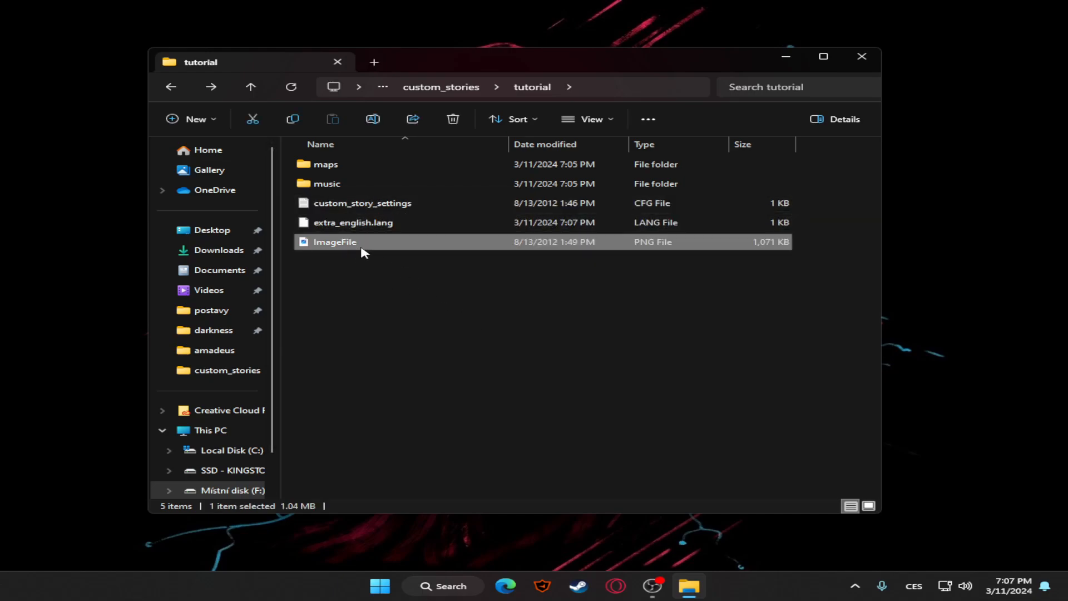
double_click(361, 243)
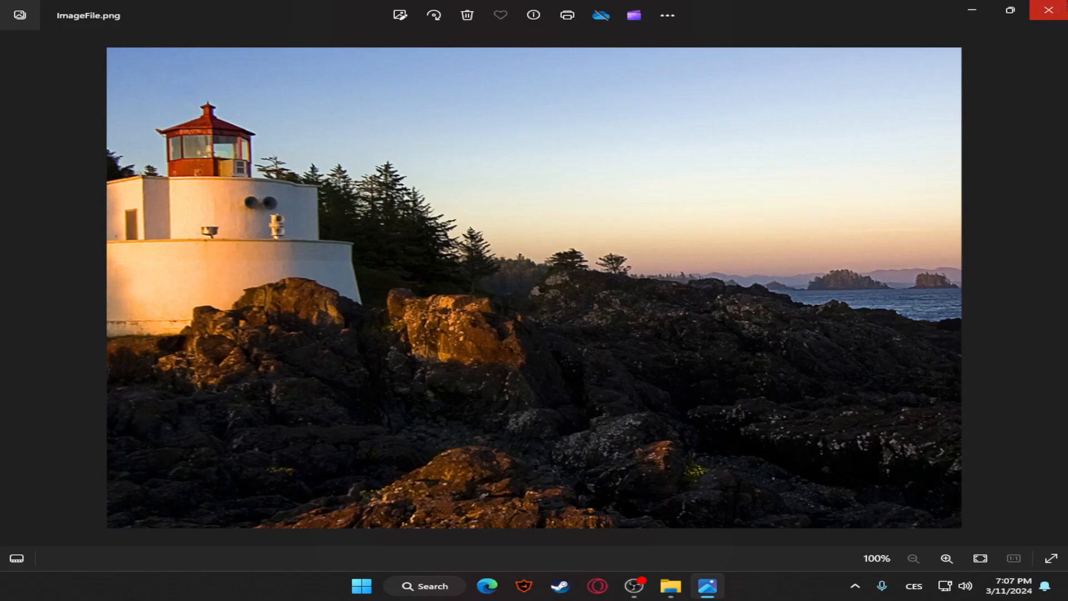
left_click(1065, 3)
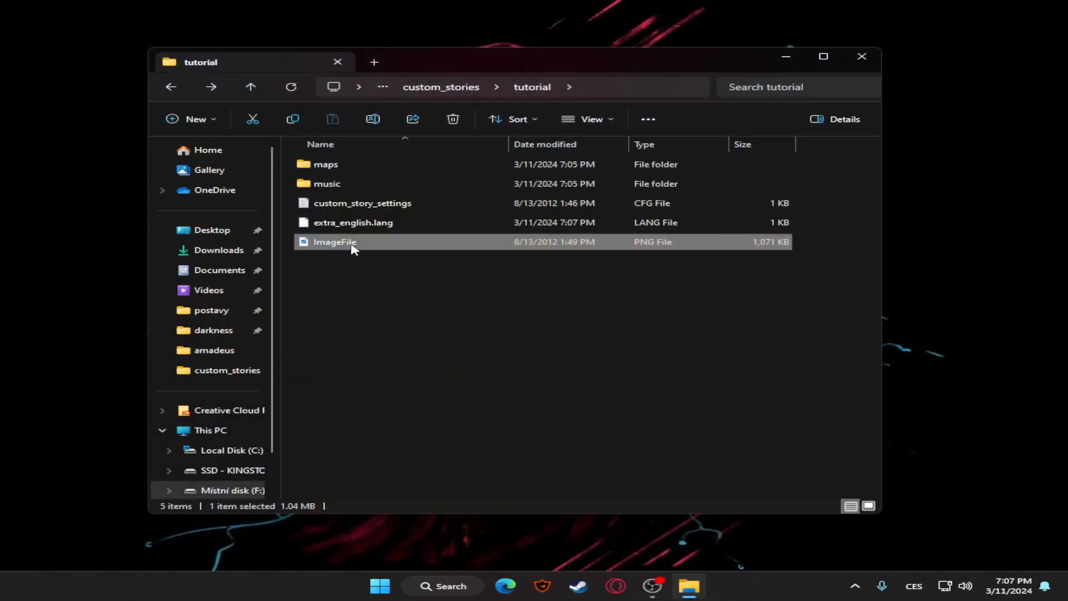
right_click(379, 245)
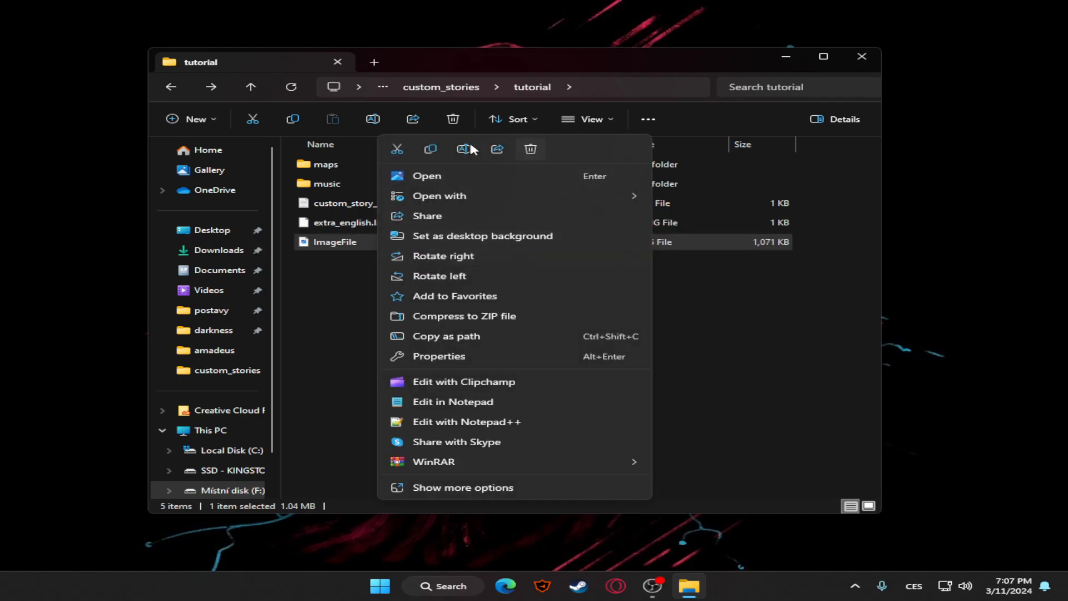
left_click(662, 264)
left_click(637, 244)
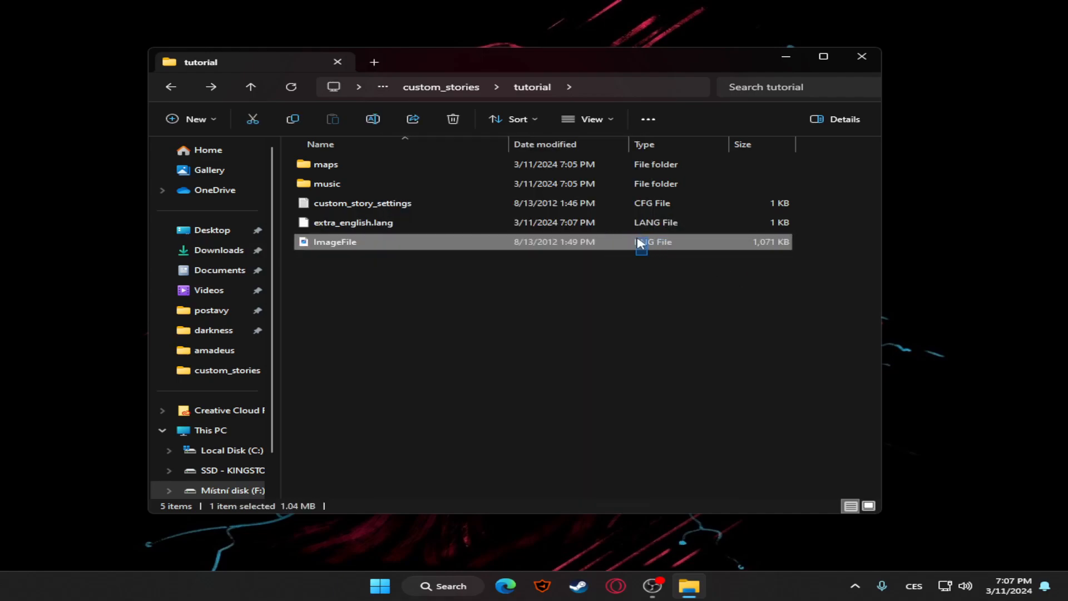
Copy the madmonq_posters_wallpapersmadmonq picture from the Downloads folder into the amadeus custom story folder
left_click_drag(615, 271, 693, 240)
left_click_drag(587, 349, 686, 248)
left_click(214, 251)
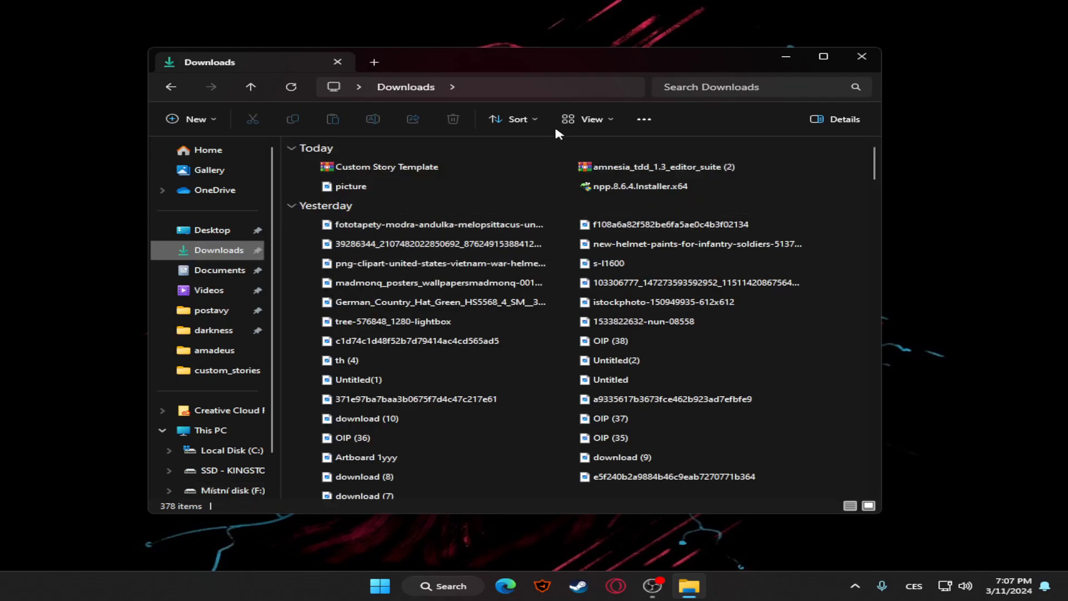
left_click(588, 120)
left_click(672, 127)
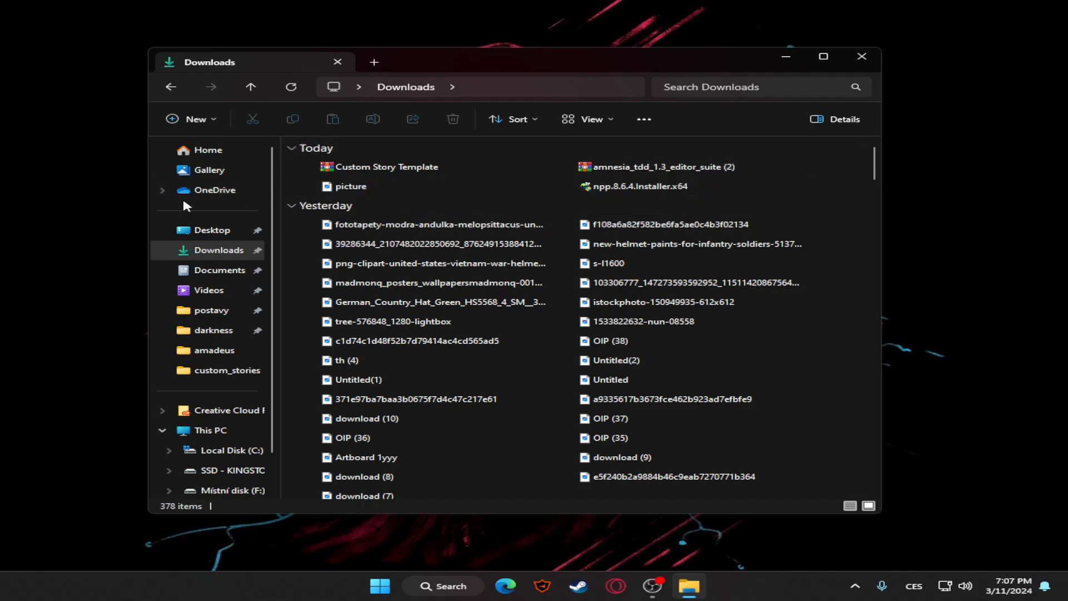
left_click(373, 286)
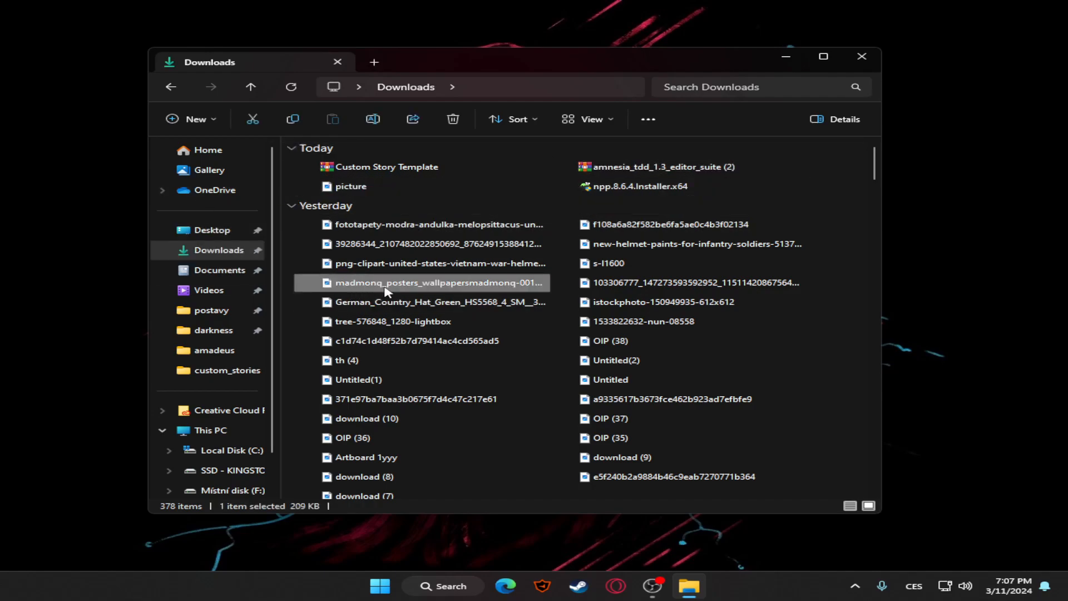
key("ctrl+c")
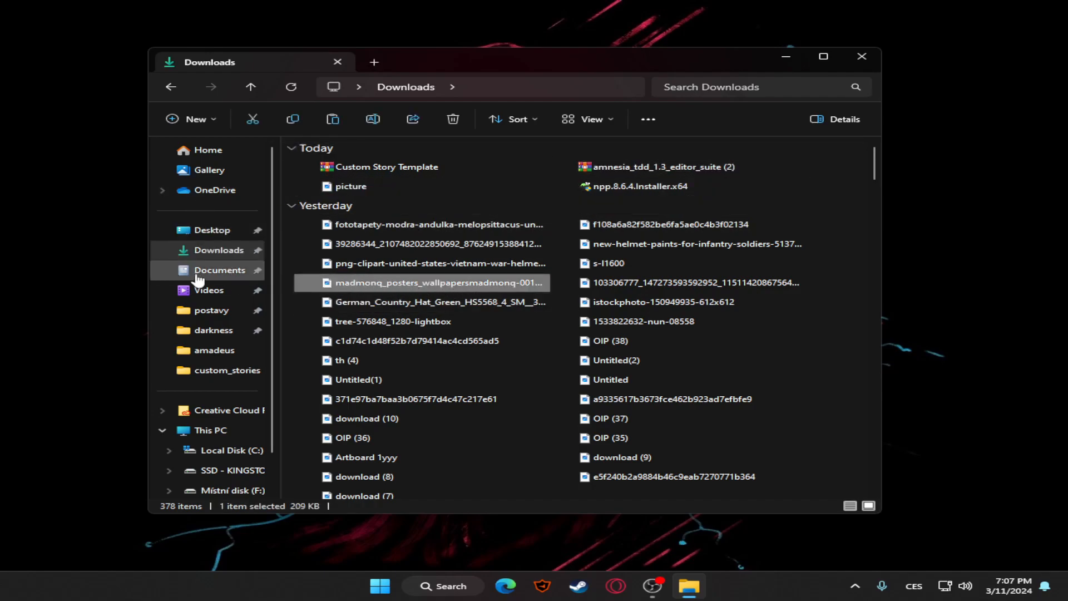
left_click(215, 351)
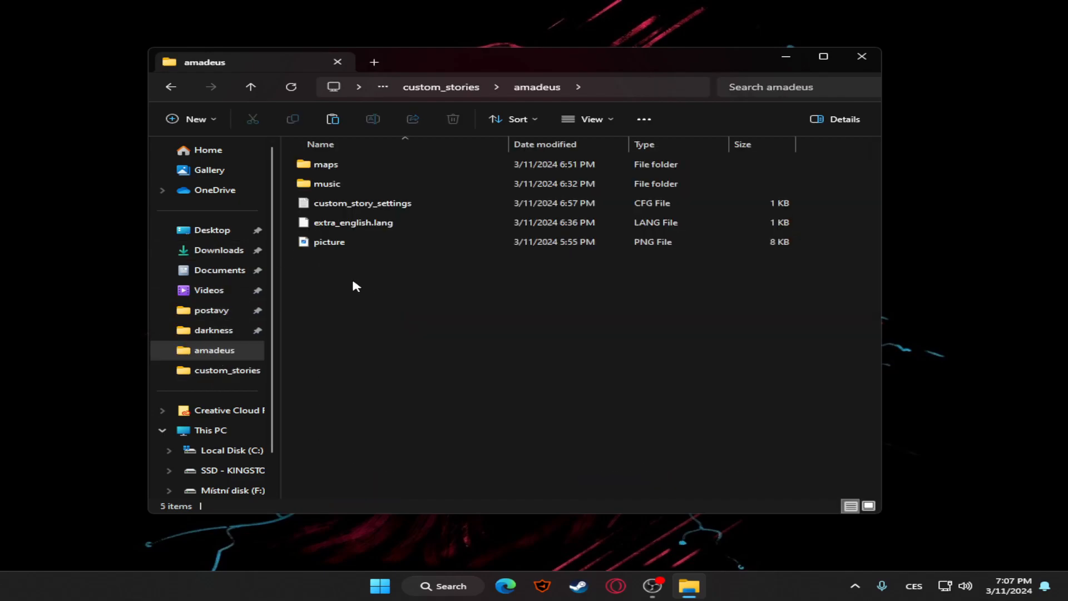
key("ctrl+v")
Try to view the pasted madmonq wallpaper picture in the image viewer
double_click(539, 243)
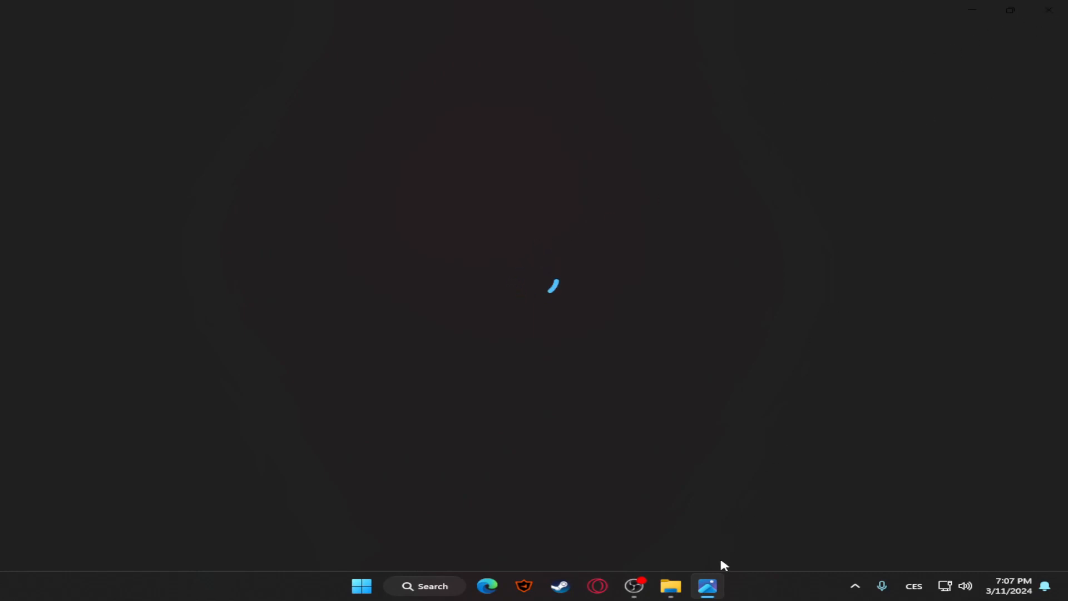
left_click_drag(643, 587, 660, 586)
left_click(702, 580)
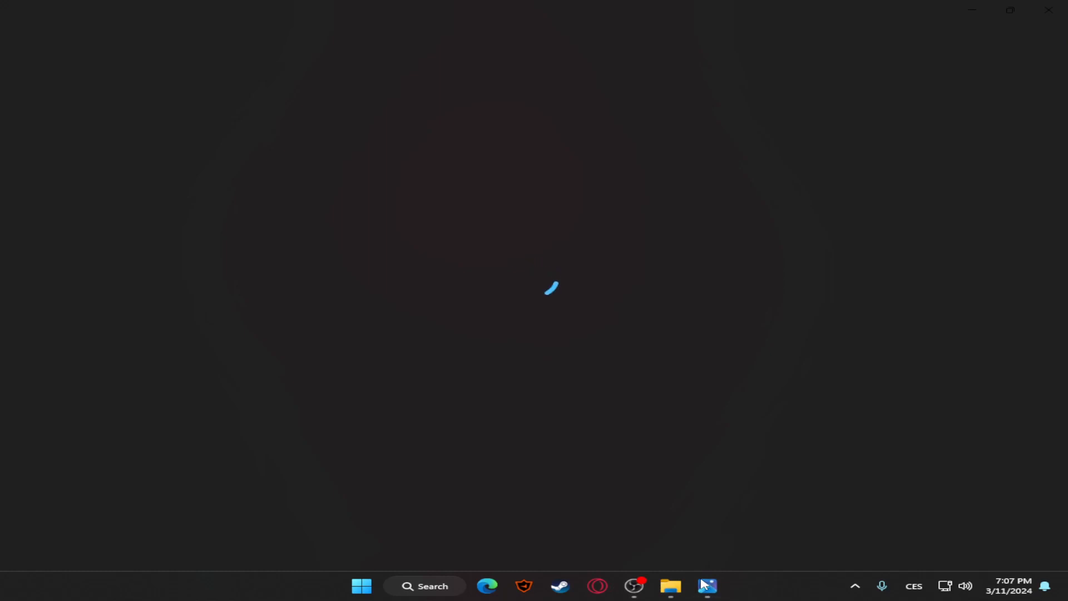
left_click(671, 586)
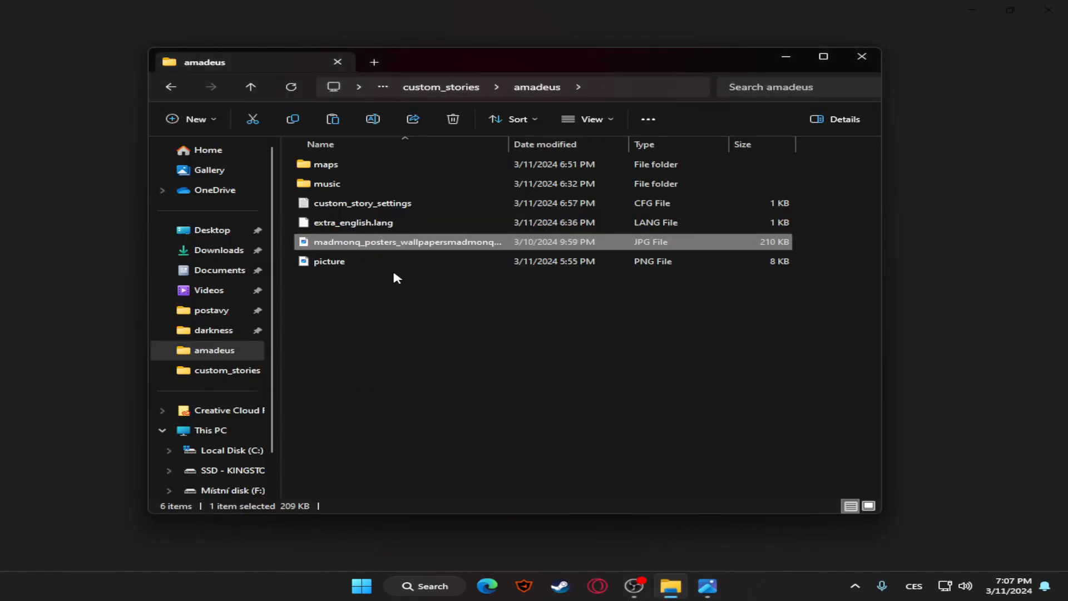
double_click(373, 247)
left_click(746, 415)
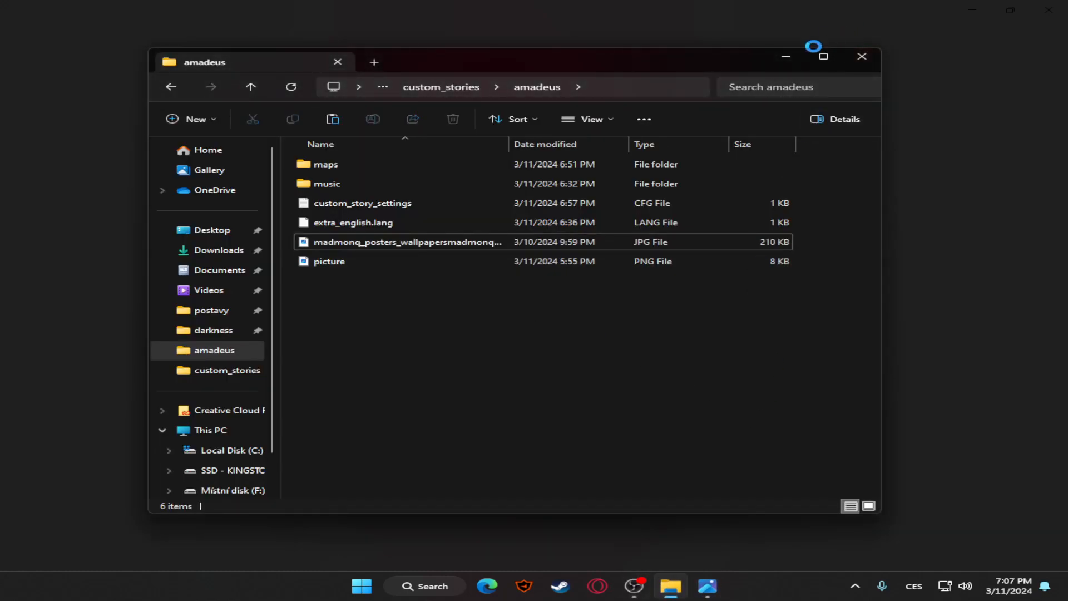
left_click(786, 57)
left_click(716, 589)
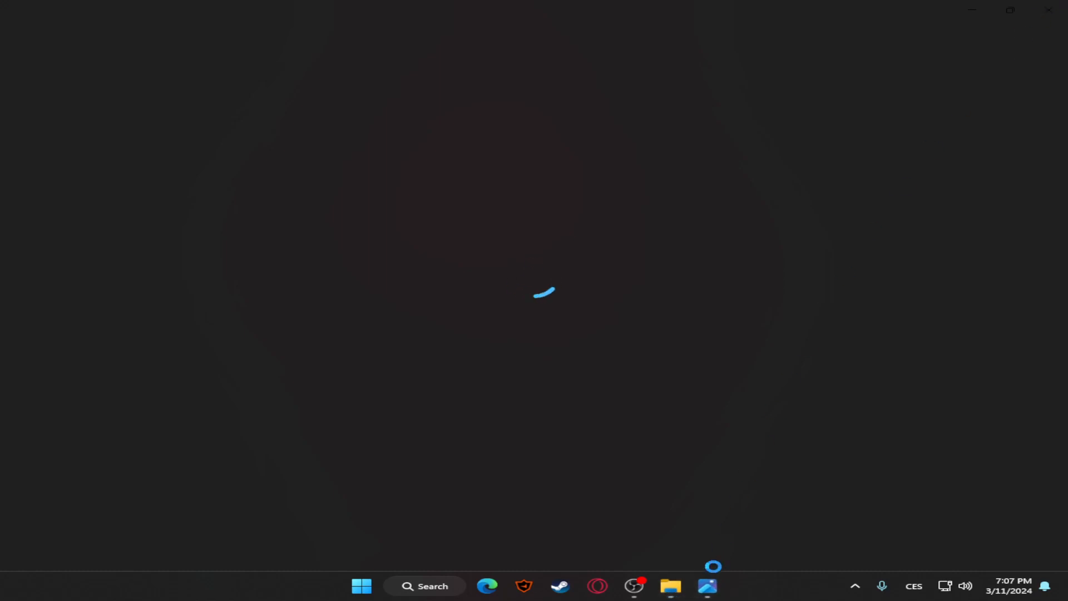
left_click(634, 586)
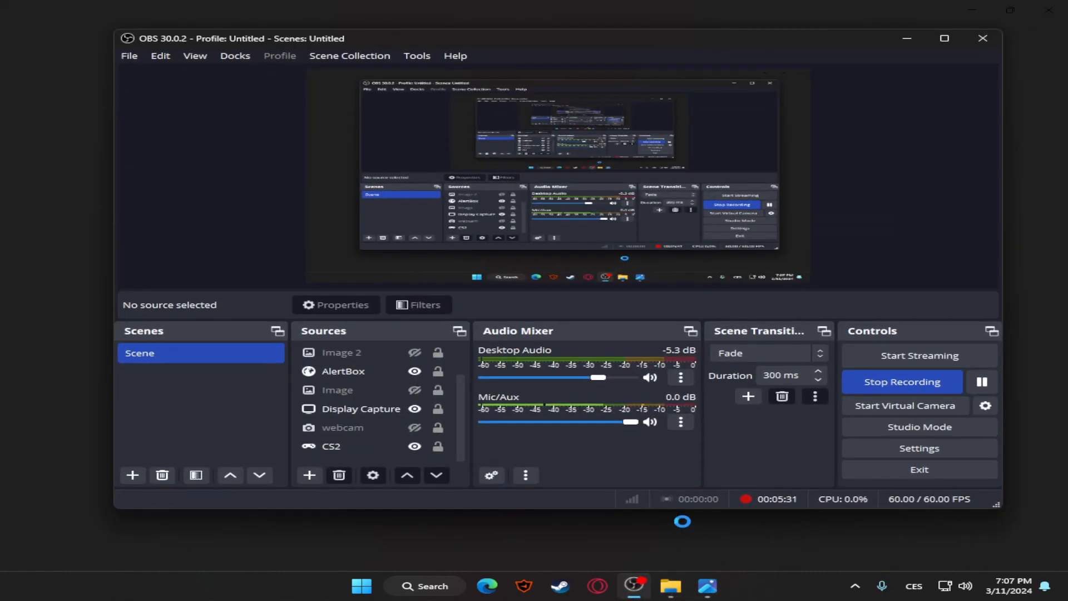
left_click(907, 38)
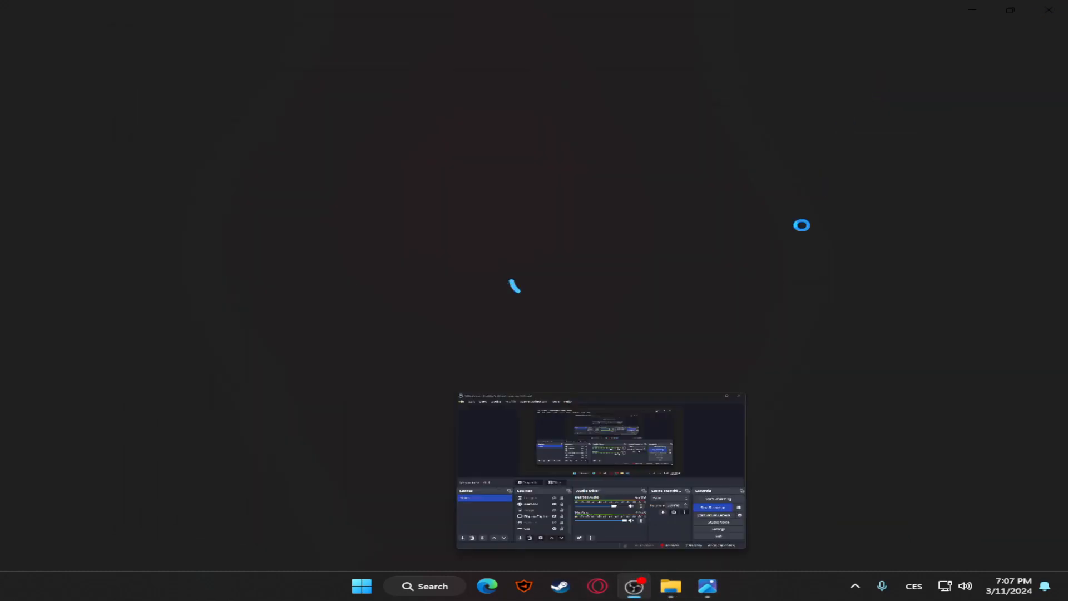
Return to File Explorer and delete the old picture PNG file from the amadeus folder
left_click(671, 586)
left_click(422, 260)
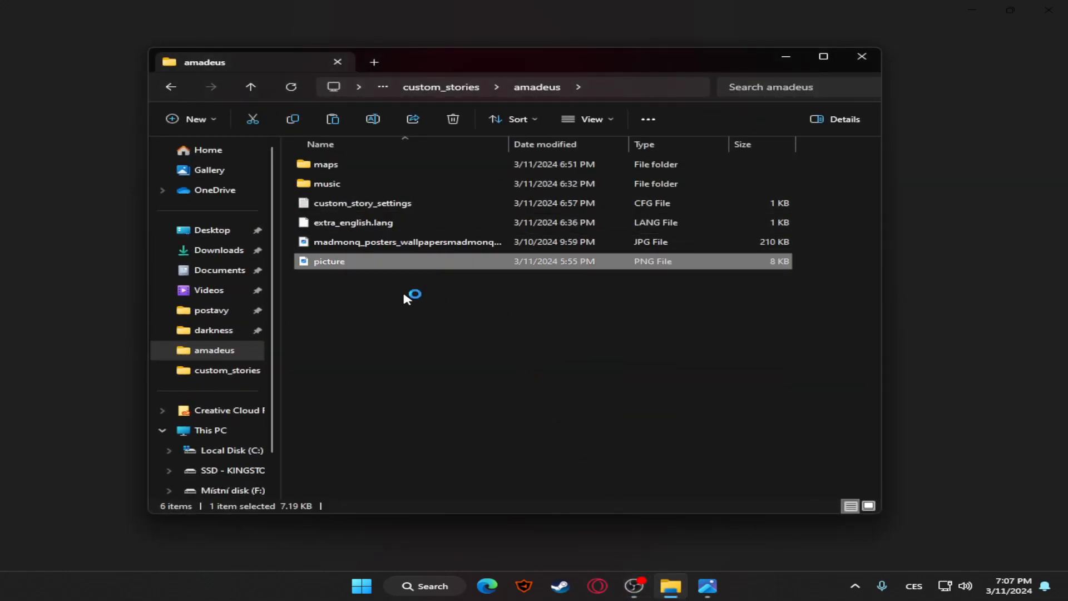
left_click(359, 245)
left_click(368, 263)
key("Delete")
Rename the madmonq wallpaper JPG in the amadeus folder to madmonq
right_click(363, 247)
left_click(458, 152)
type("madmonq")
key("Return")
left_click(478, 307)
Close the open image viewer, view the renamed madmonq picture from the amadeus folder, and close it again
left_click(705, 586)
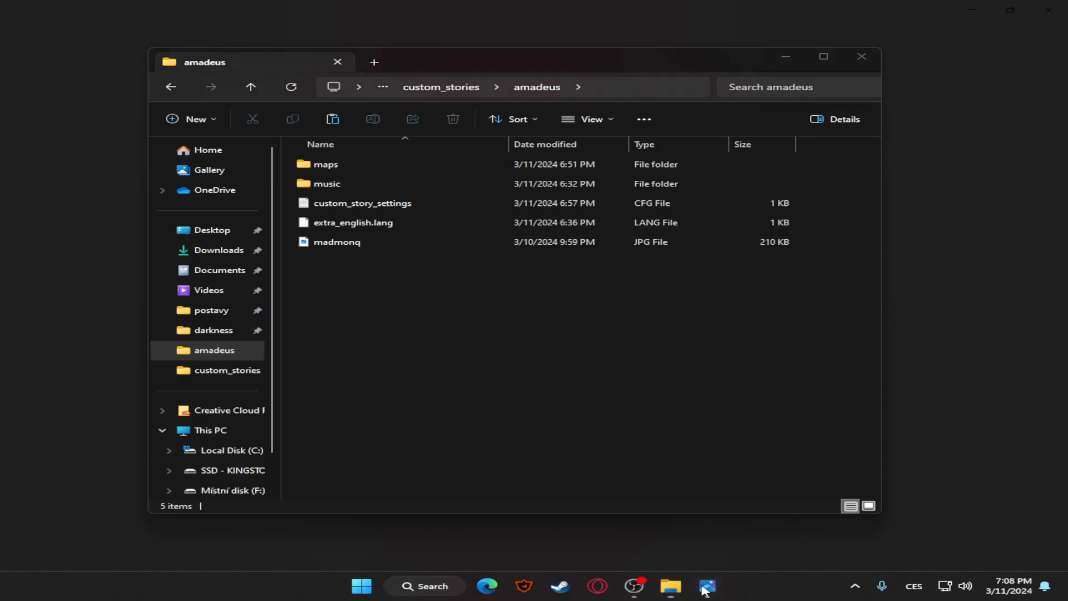
left_click(777, 57)
left_click(1060, 5)
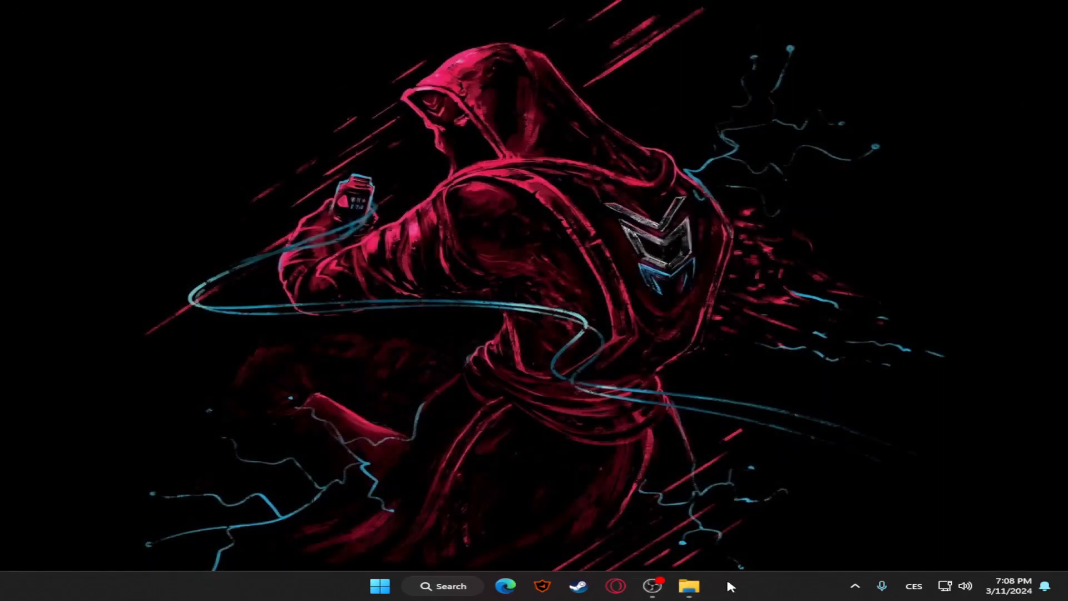
left_click(690, 586)
double_click(358, 242)
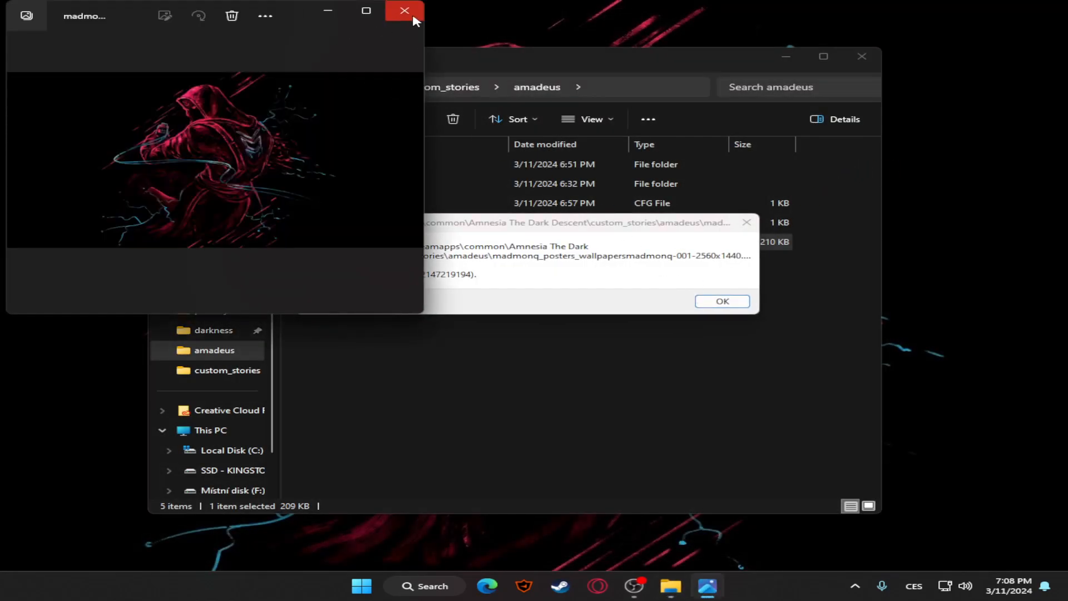
left_click(410, 11)
left_click(717, 301)
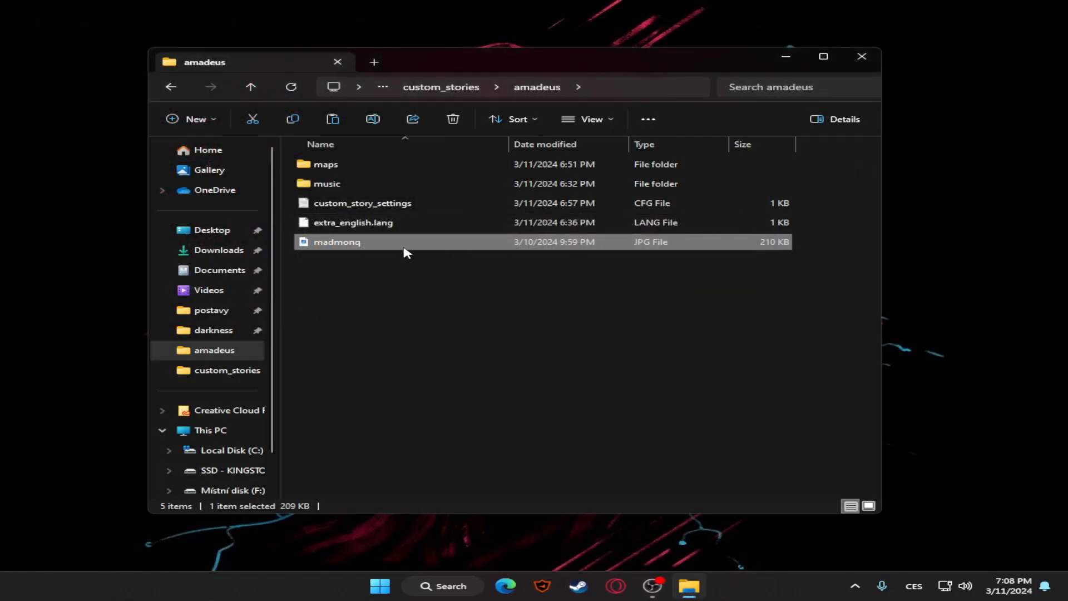
double_click(410, 245)
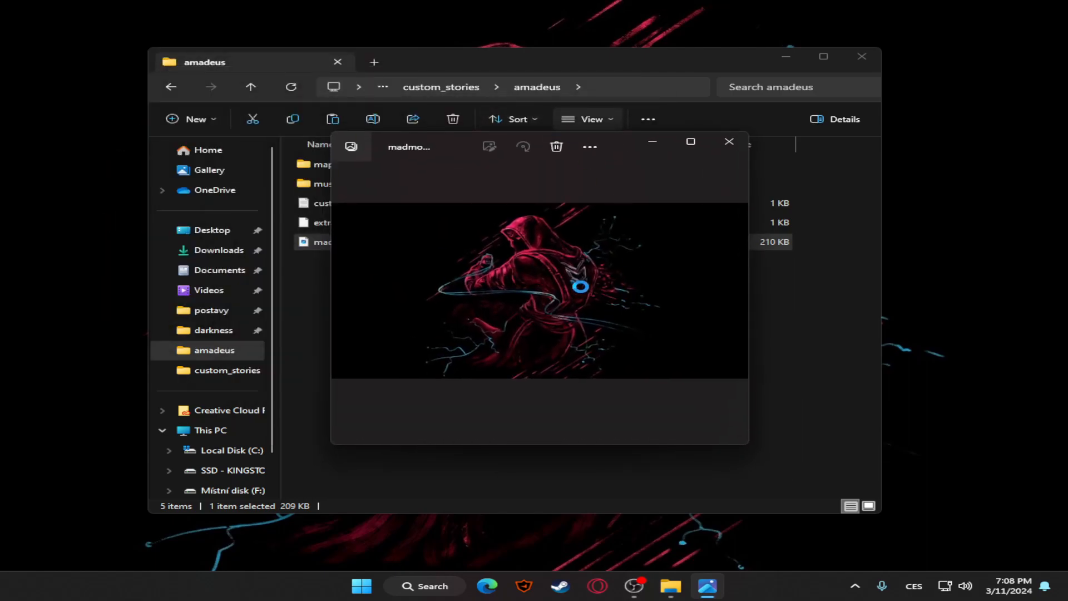
left_click(718, 145)
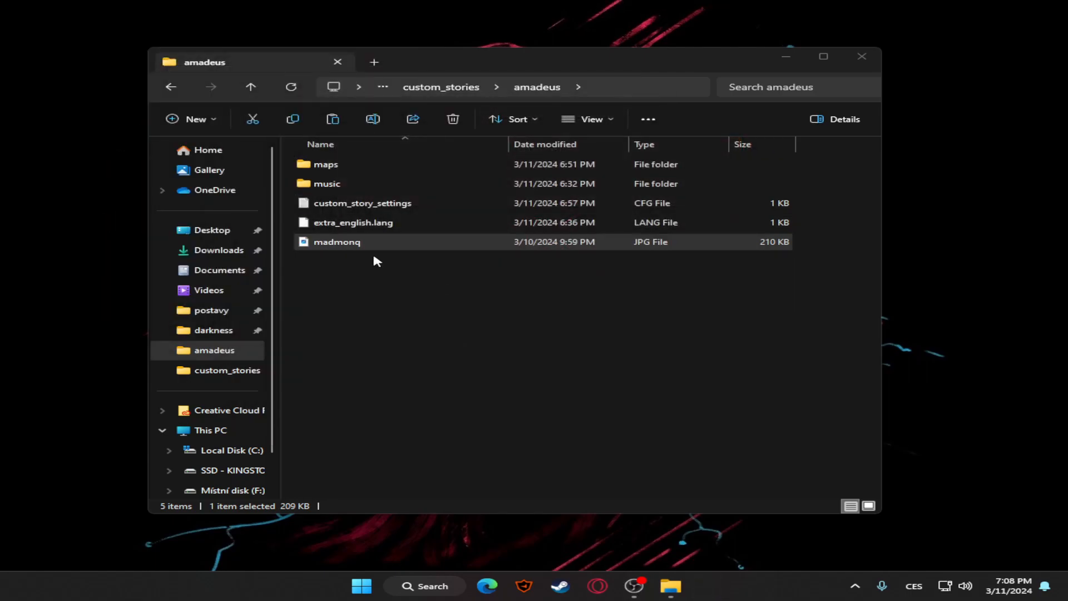
left_click(422, 307)
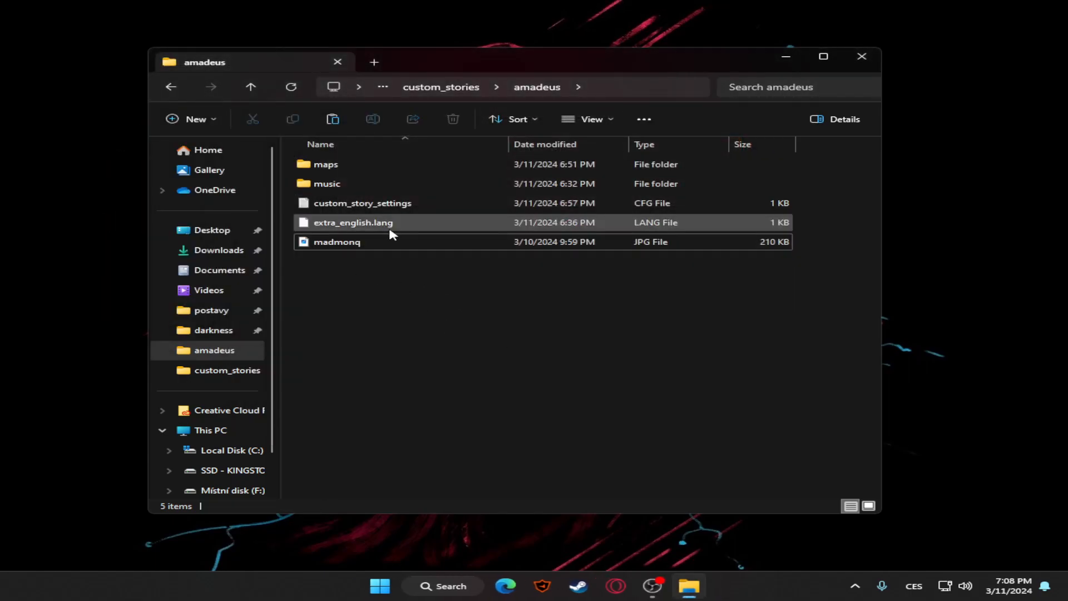
Open the amadeus custom_story_settings file in Notepad and change its ImgFile entry to madmonq.png
double_click(367, 204)
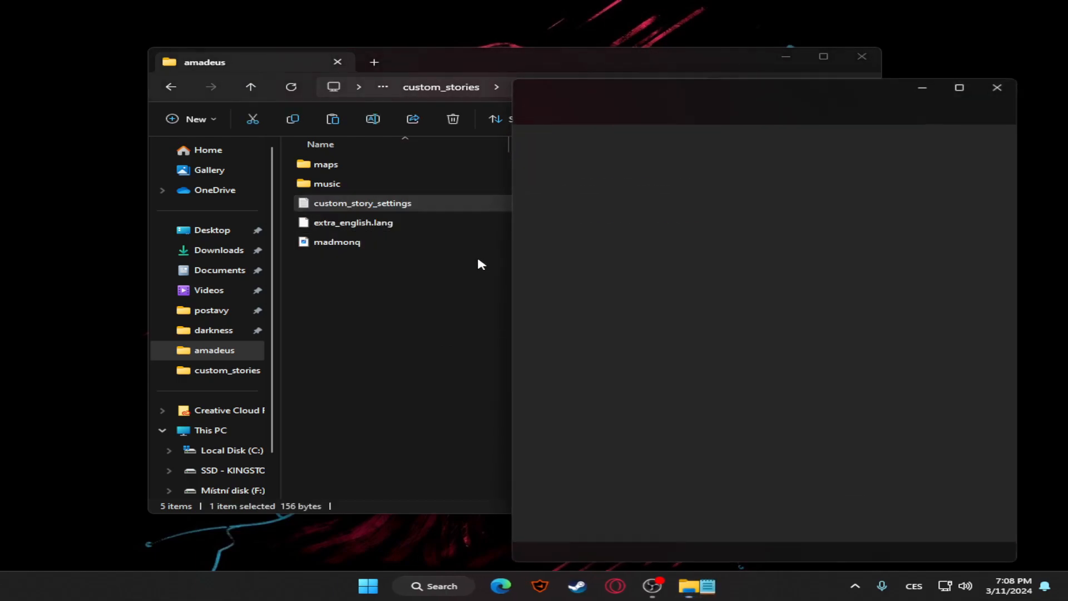
left_click(677, 90)
left_click_drag(810, 88, 824, 86)
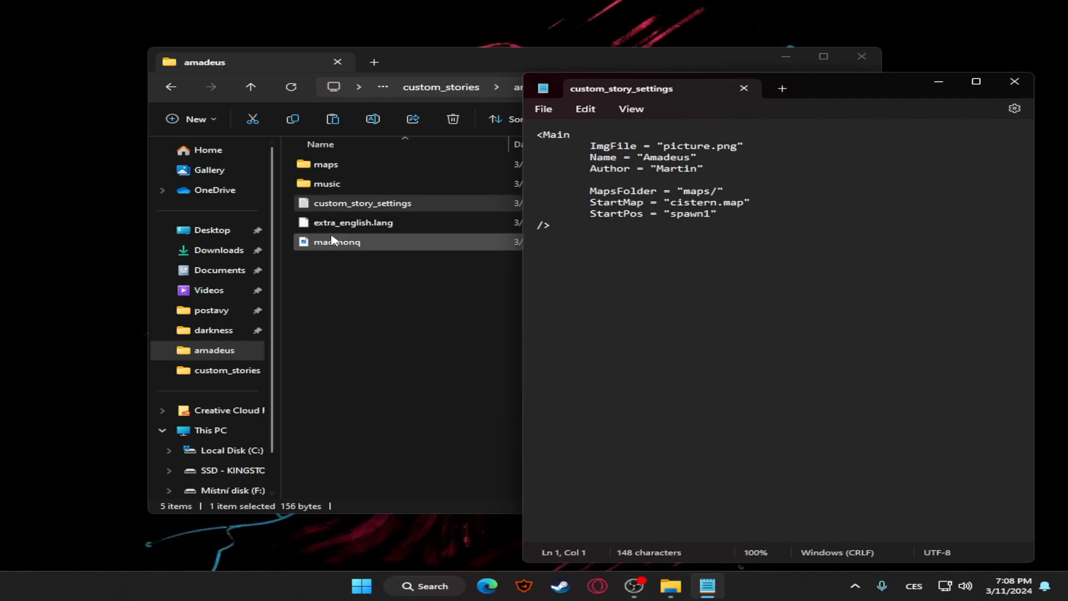
left_click_drag(664, 147, 707, 148)
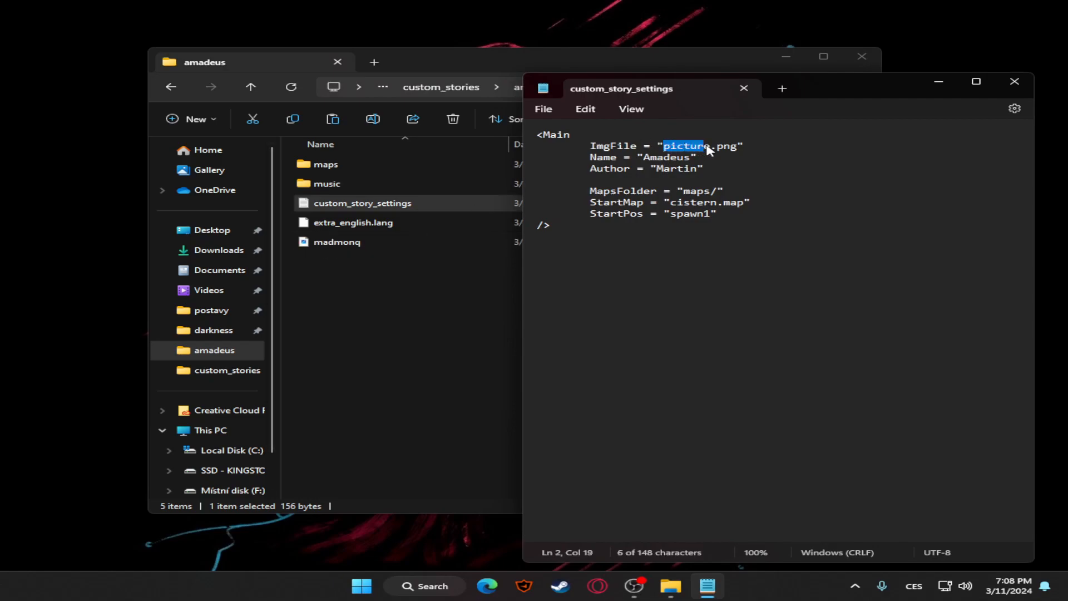
key("BackSpace")
type("madmonq")
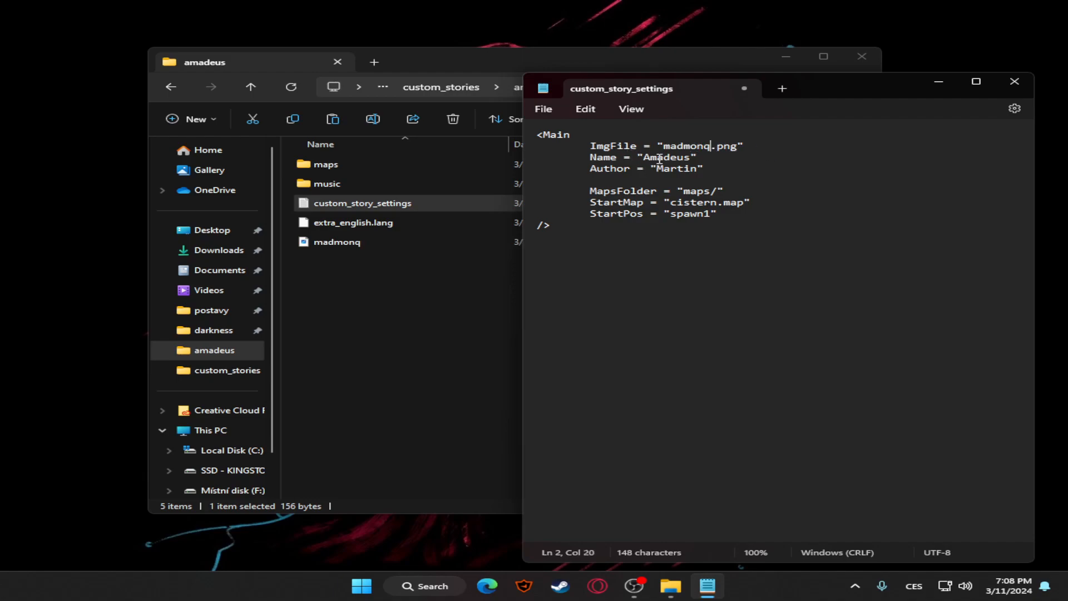
Examine the Name, Author, MapsFolder, StartMap and StartPos entries, checking the contents of the amadeus maps folder
left_click_drag(644, 159, 690, 160)
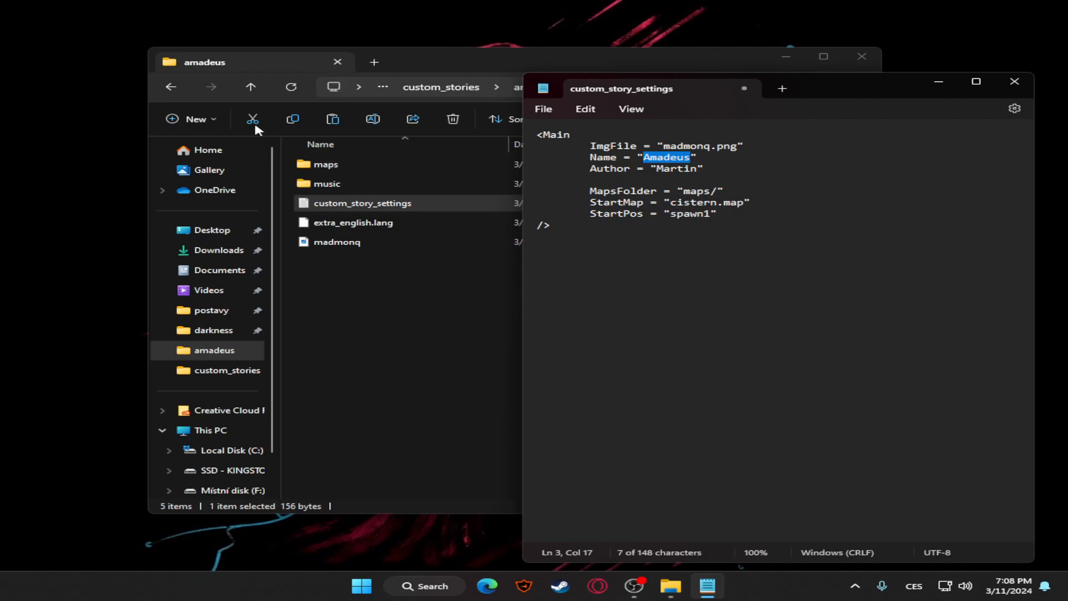
left_click(699, 169)
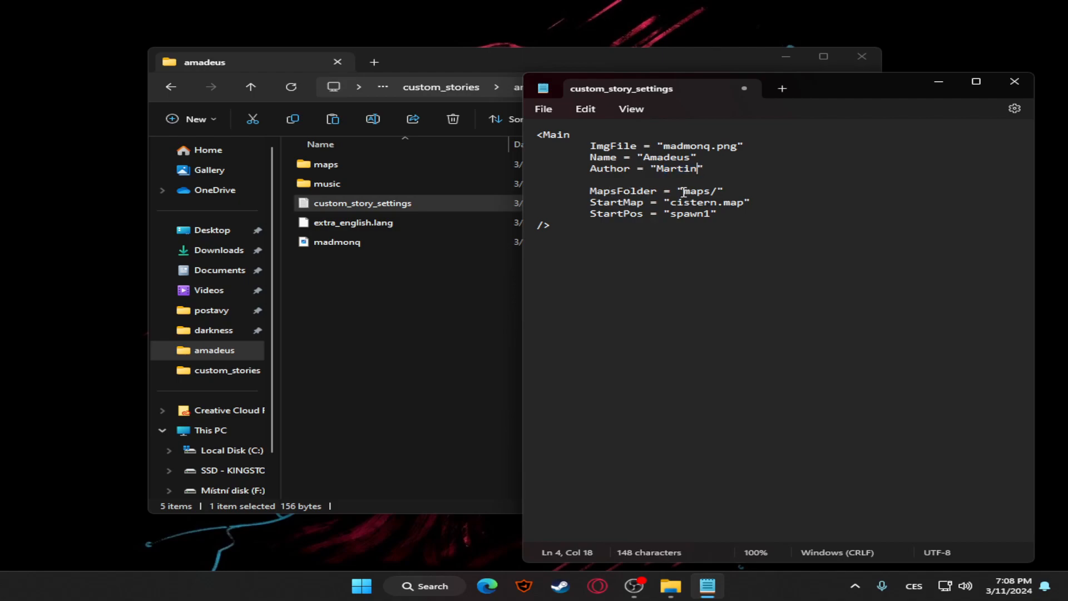
left_click_drag(686, 194, 714, 197)
left_click(726, 194)
double_click(323, 164)
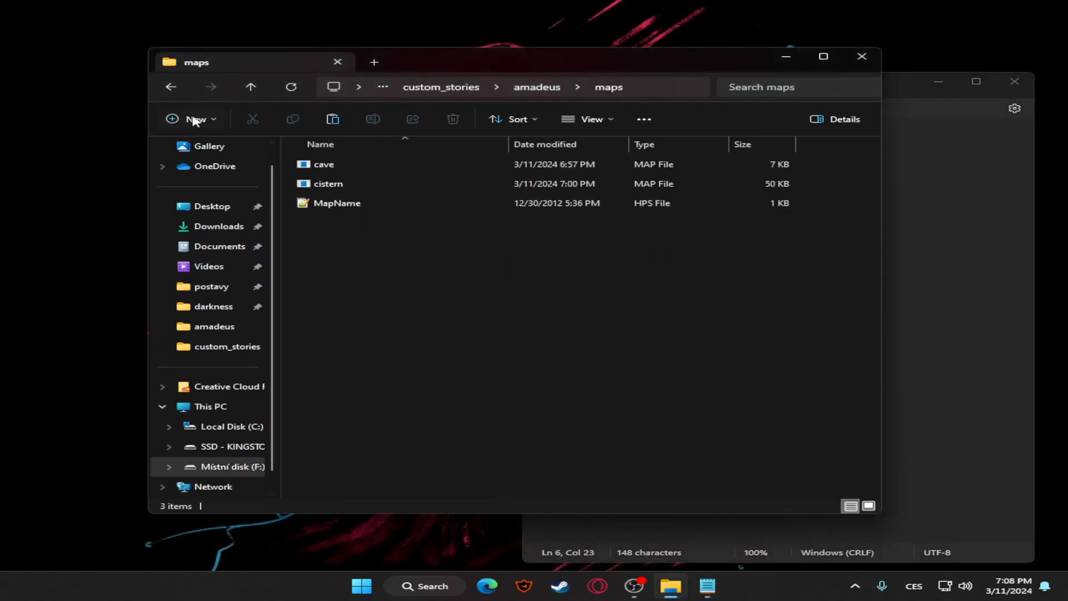
left_click(171, 87)
left_click(893, 233)
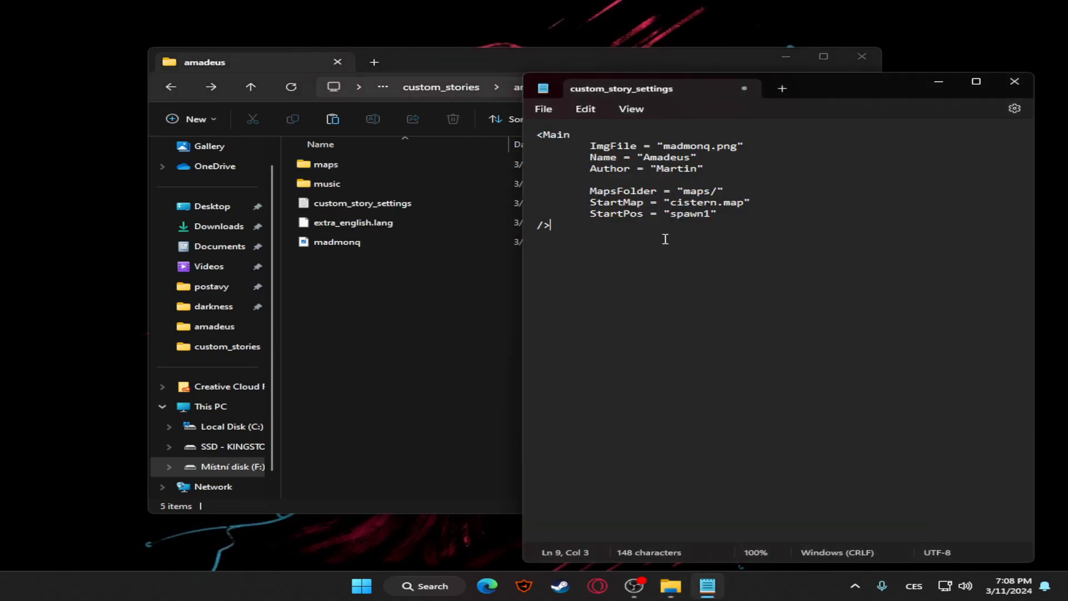
left_click_drag(613, 206, 746, 208)
left_click(762, 209)
triple_click(629, 216)
left_click(804, 223)
Save the amadeus custom_story_settings file and close Notepad
left_click(543, 108)
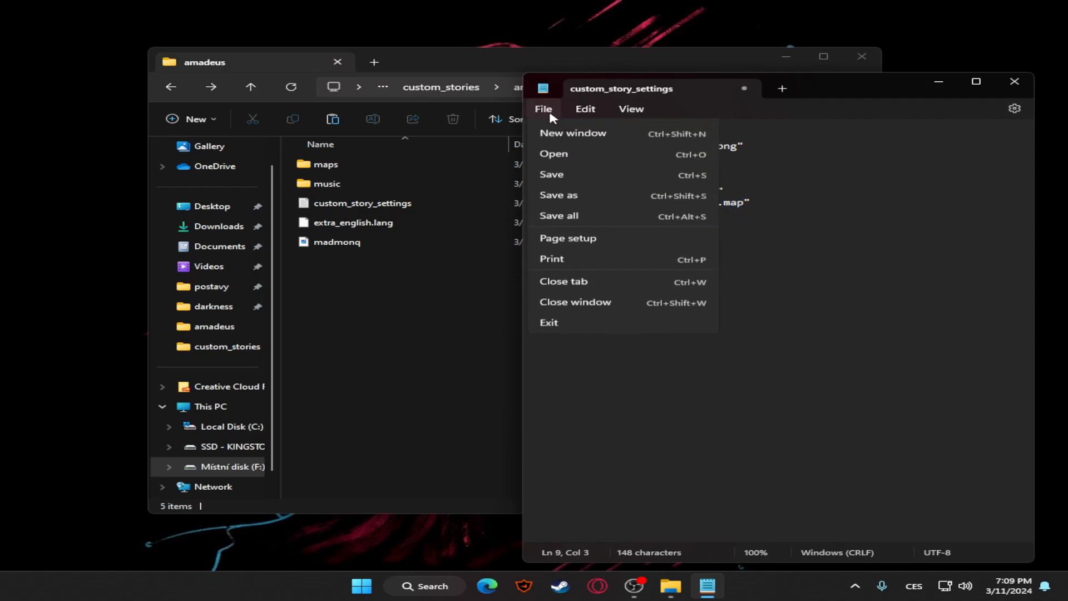
left_click(569, 193)
left_click(1014, 83)
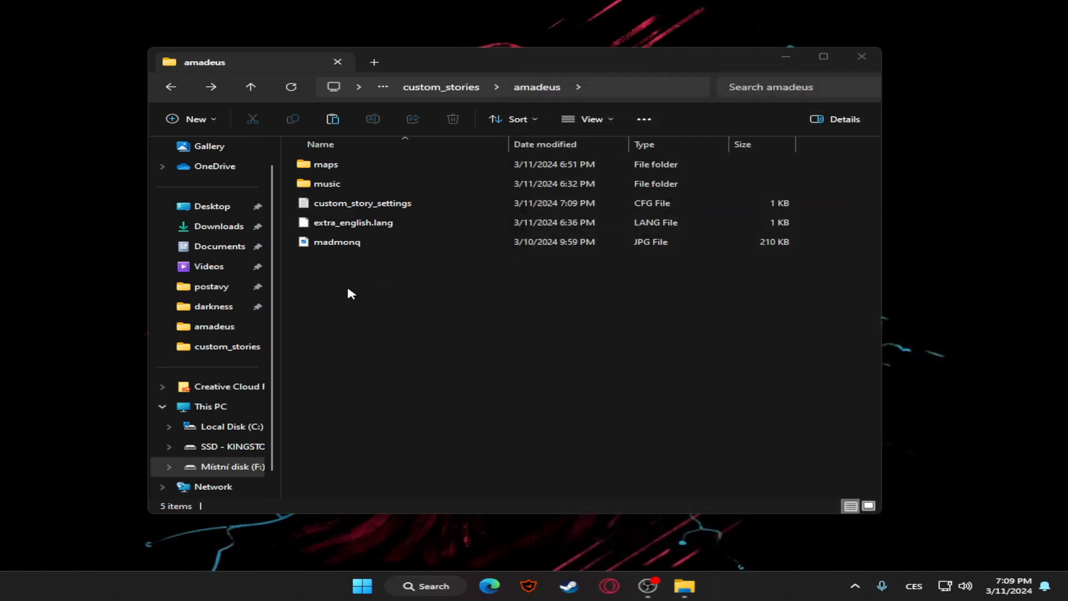
Open custom_story_settings from the tutorial folder inside custom_stories and examine its ImgFile, Name, Author and MapsFolder entries
left_click(170, 87)
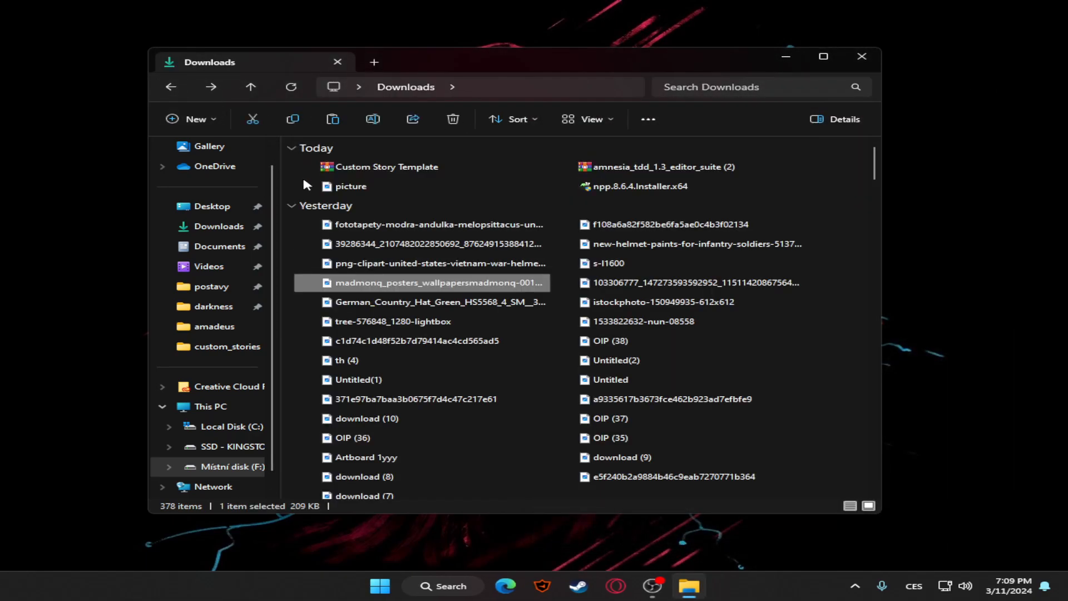
left_click(237, 466)
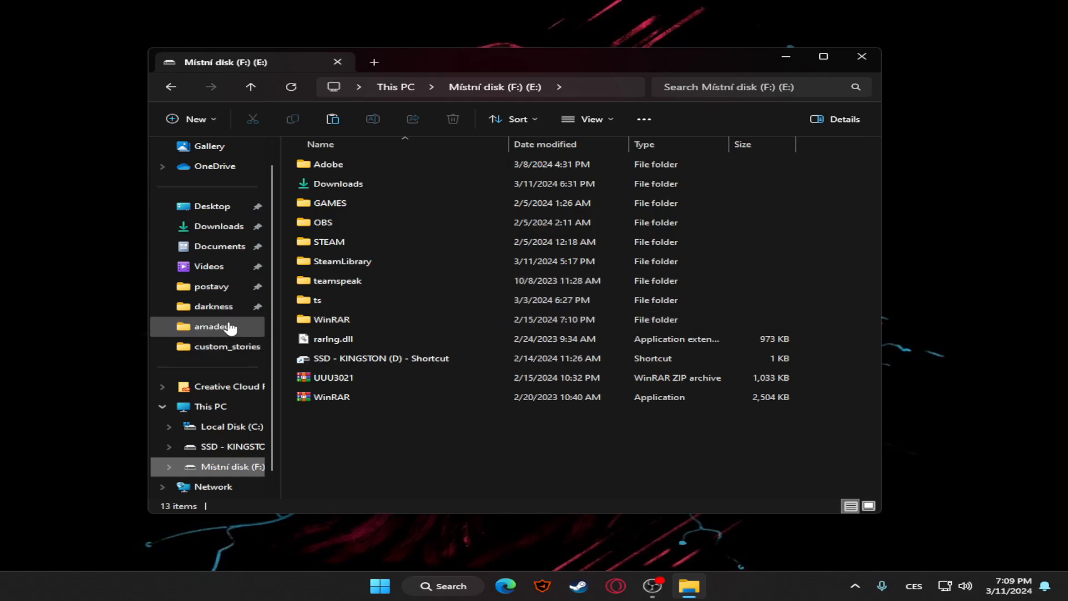
left_click(234, 346)
double_click(336, 204)
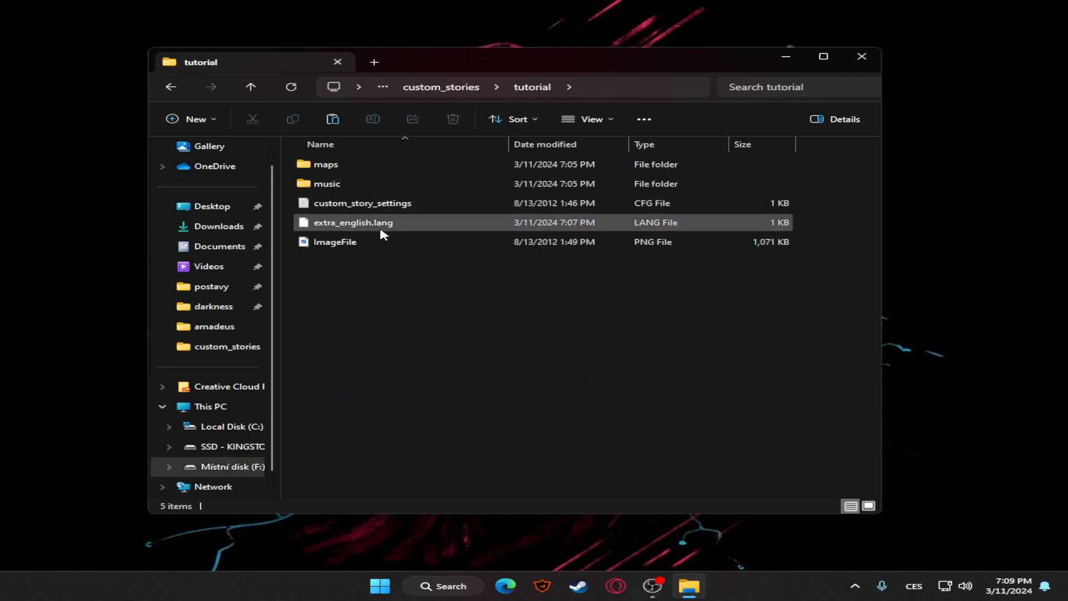
double_click(370, 206)
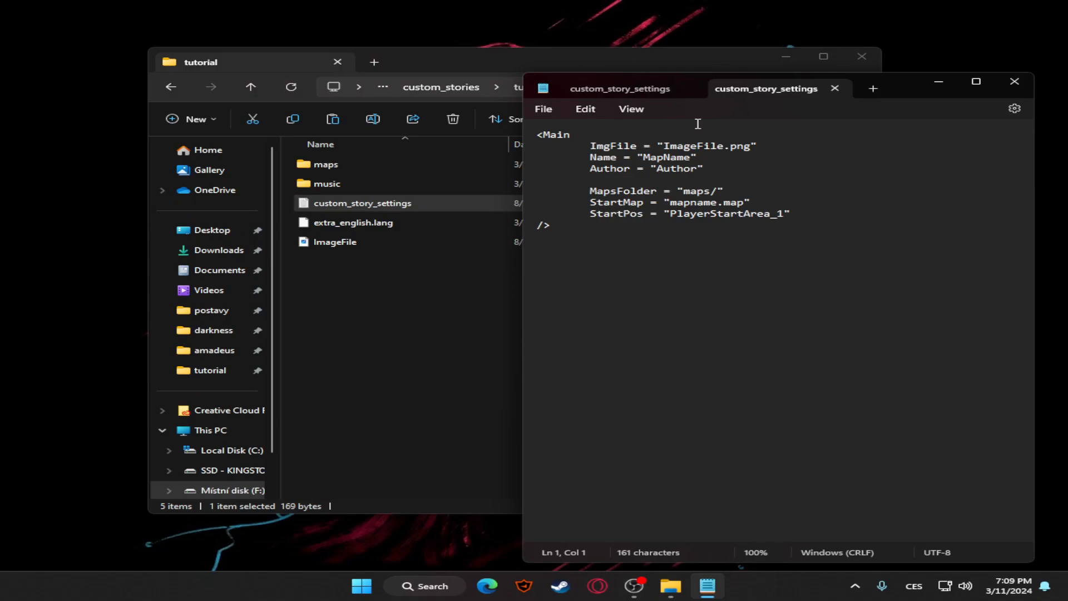
left_click_drag(876, 262, 868, 147)
left_click(885, 265)
left_click_drag(724, 173, 671, 147)
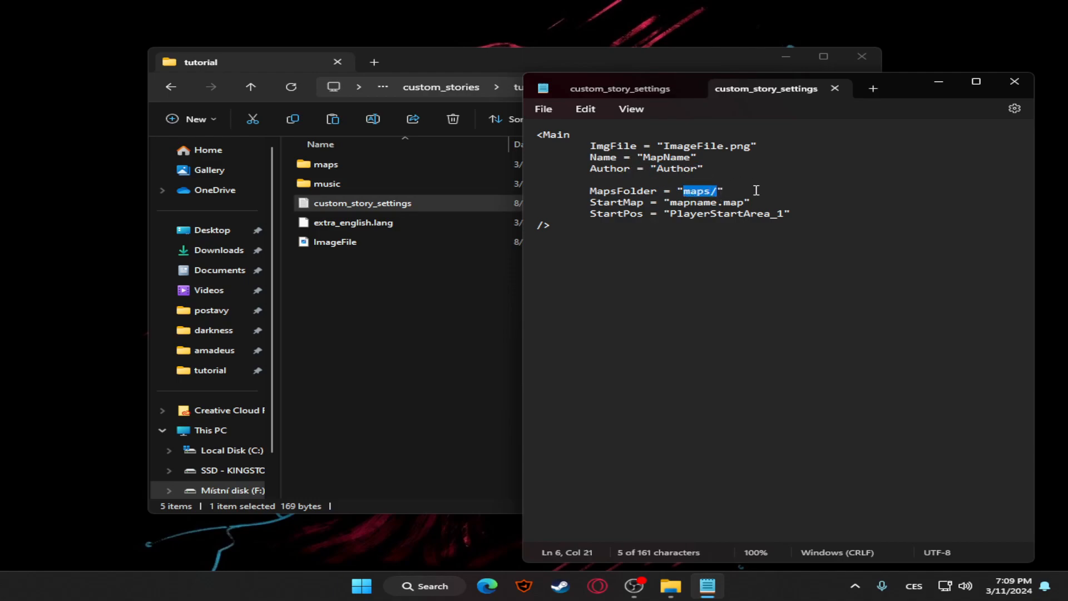
Check the StartMap and StartPos entries of the tutorial custom_story_settings file and close Notepad
mouse_move(671, 203)
left_mouse_down()
mouse_move(762, 204)
mouse_move(800, 219)
mouse_move(672, 209)
left_mouse_up()
left_click(784, 217)
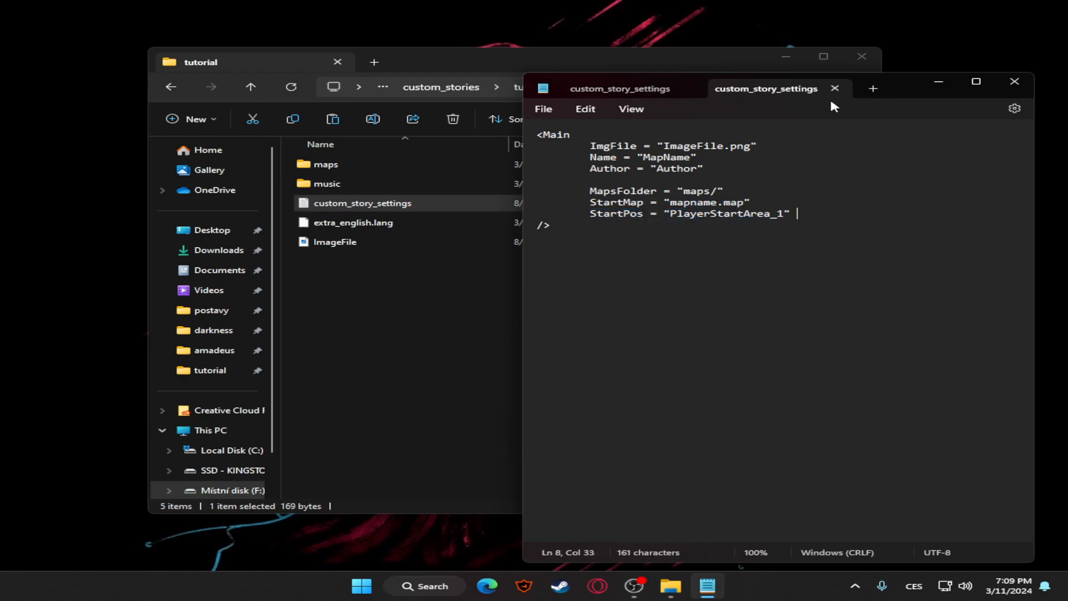
left_click(834, 88)
left_click(744, 89)
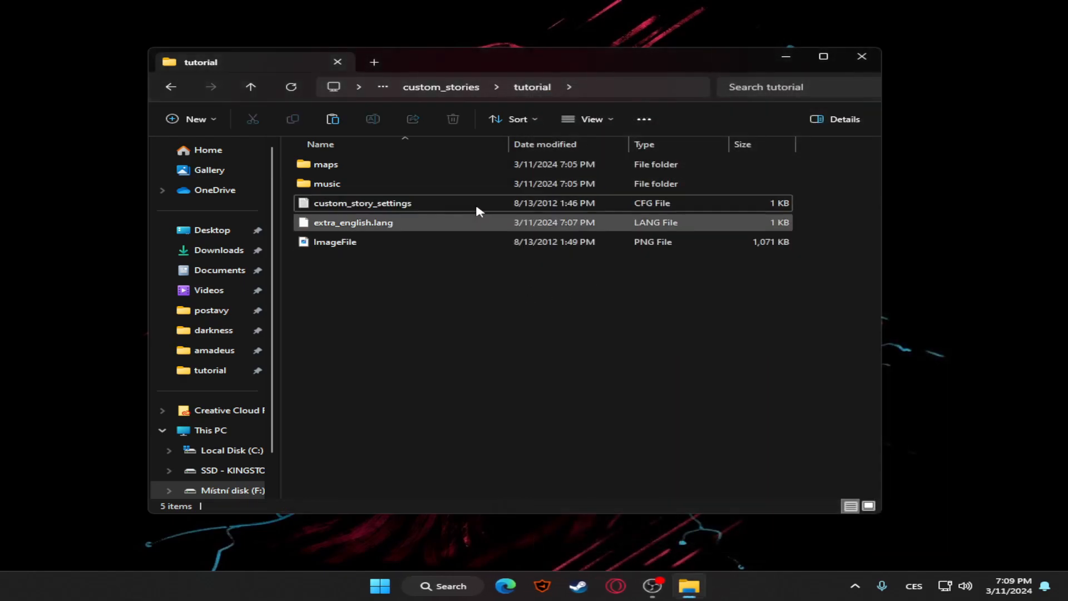
Go back to the Amnesia The Dark Descent game folder and launch LevelEditor
left_click(172, 87)
left_click(361, 222)
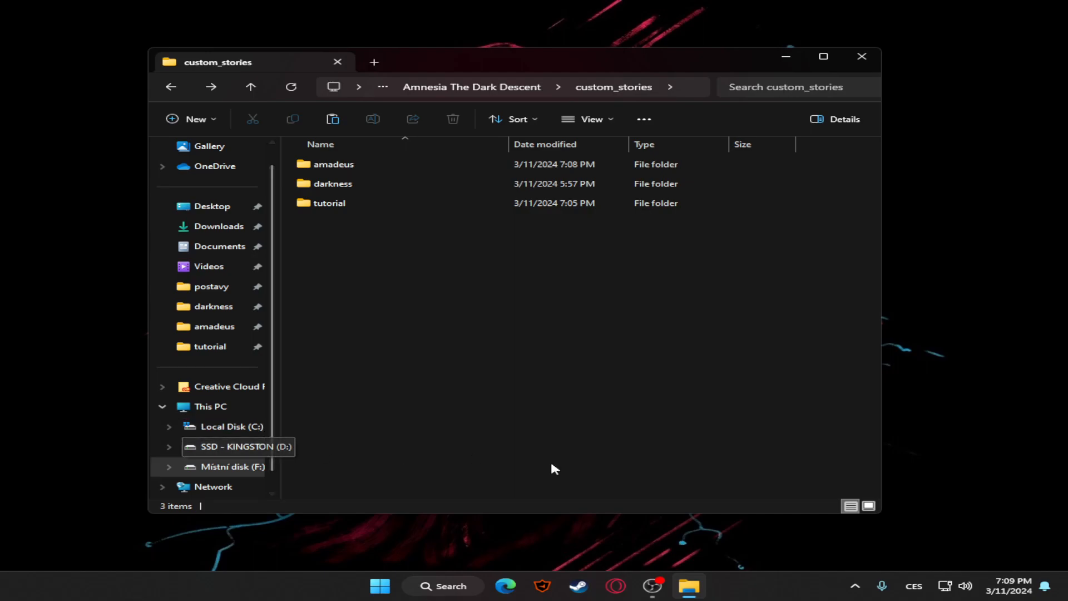
left_click(483, 87)
scroll(807, 266, "down", 10)
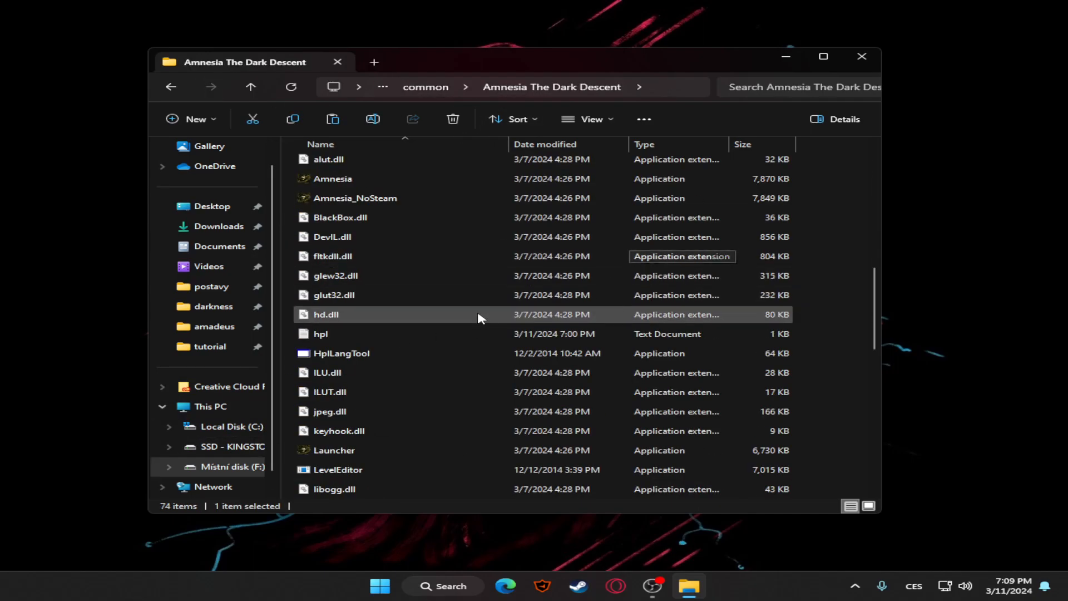
scroll(484, 307, "down", 3)
double_click(375, 294)
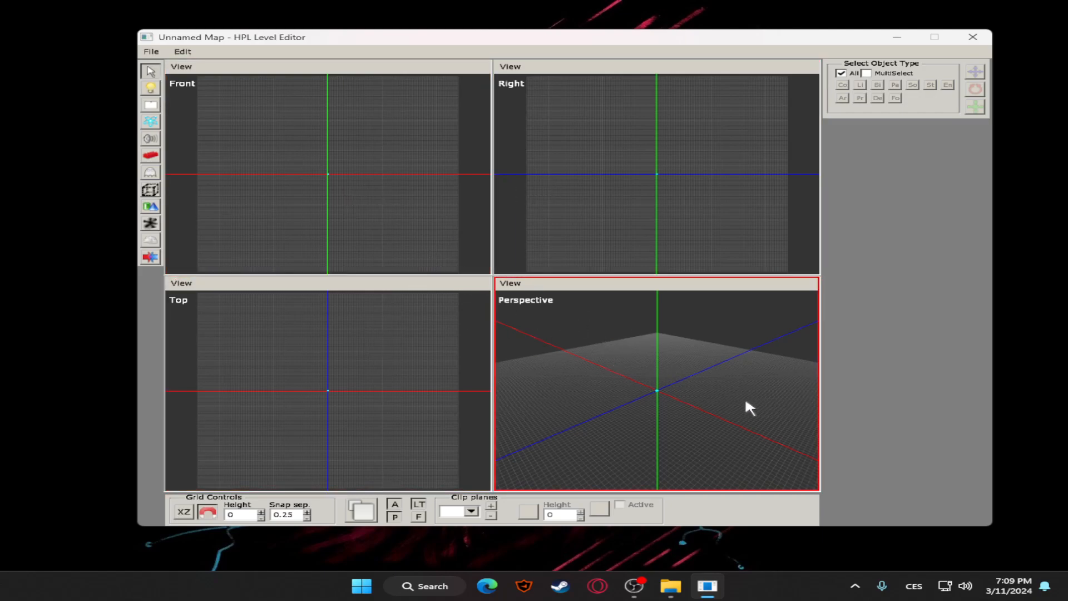
Enlarge the Perspective viewport to the full view area and examine the empty map grid by orbiting, panning and zooming
key("space")
scroll(503, 267, "down", 3)
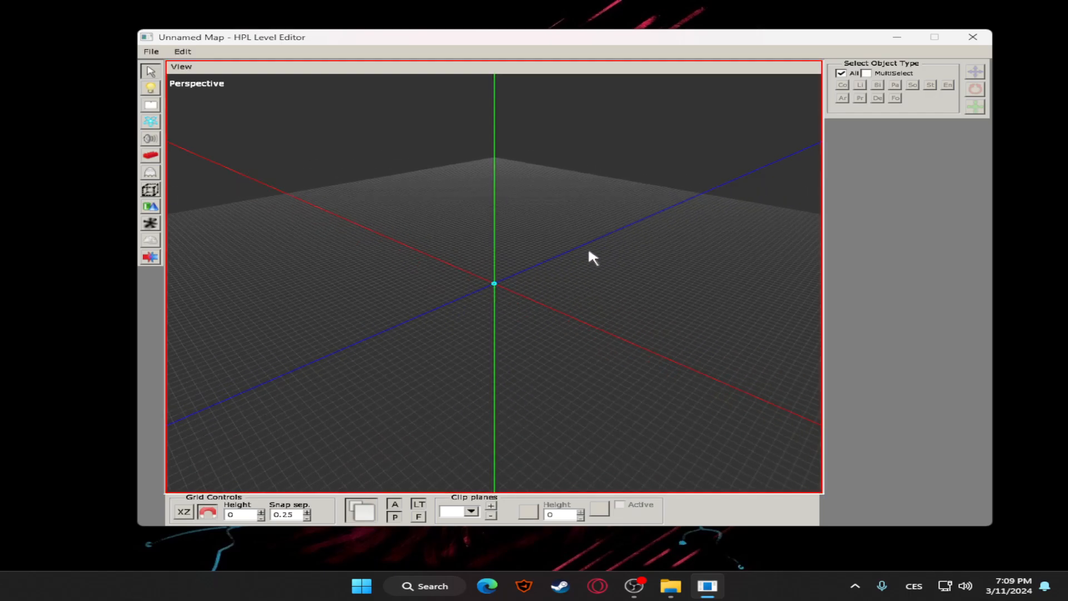
middle_click_drag(584, 255, 543, 267)
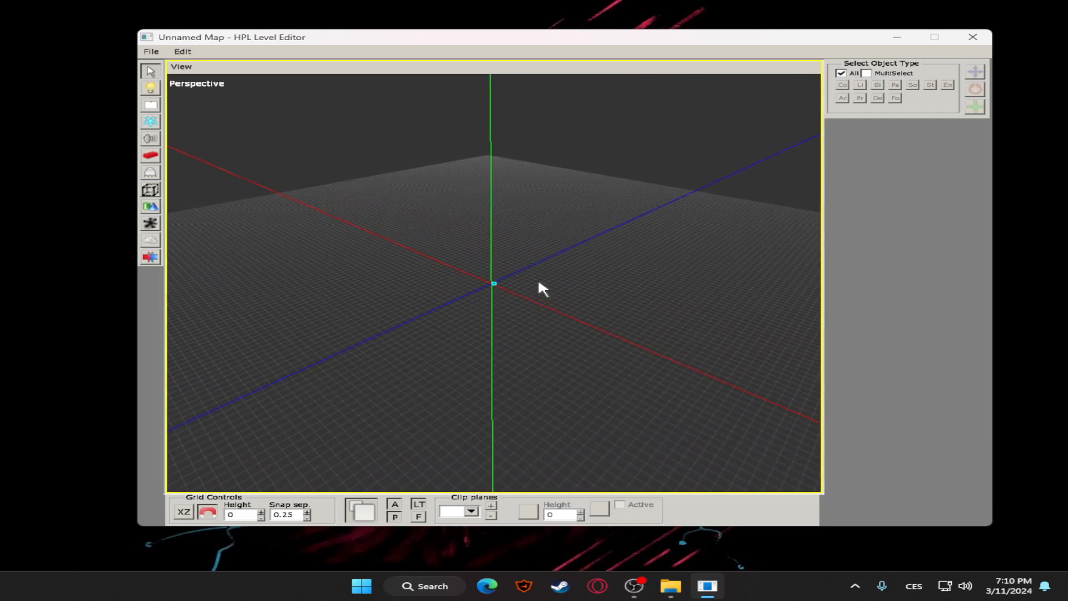
middle_click_drag(488, 268, 451, 250)
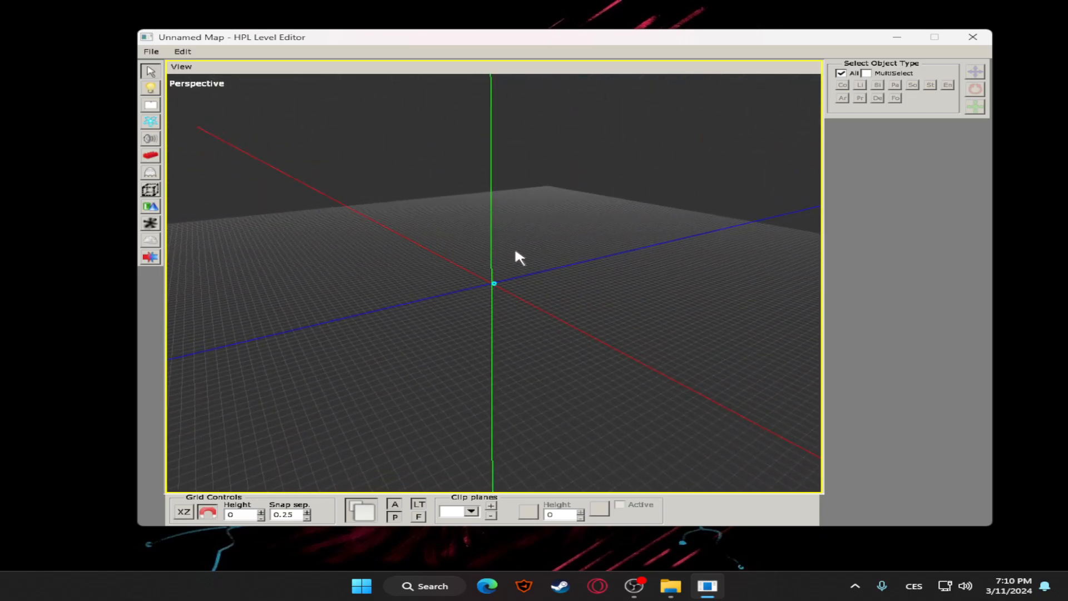
mouse_move(522, 252)
middle_mouse_down()
mouse_move(503, 257)
mouse_move(513, 261)
middle_mouse_up()
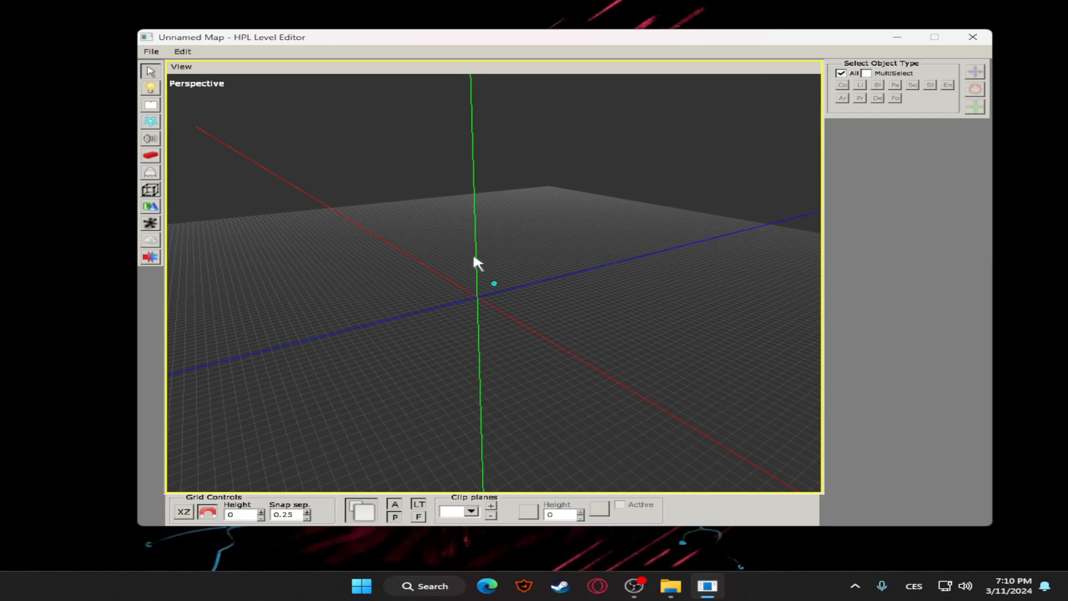
middle_click_drag(474, 258, 438, 250)
middle_click_drag(523, 268, 537, 210)
middle_click_drag(547, 67, 497, 313)
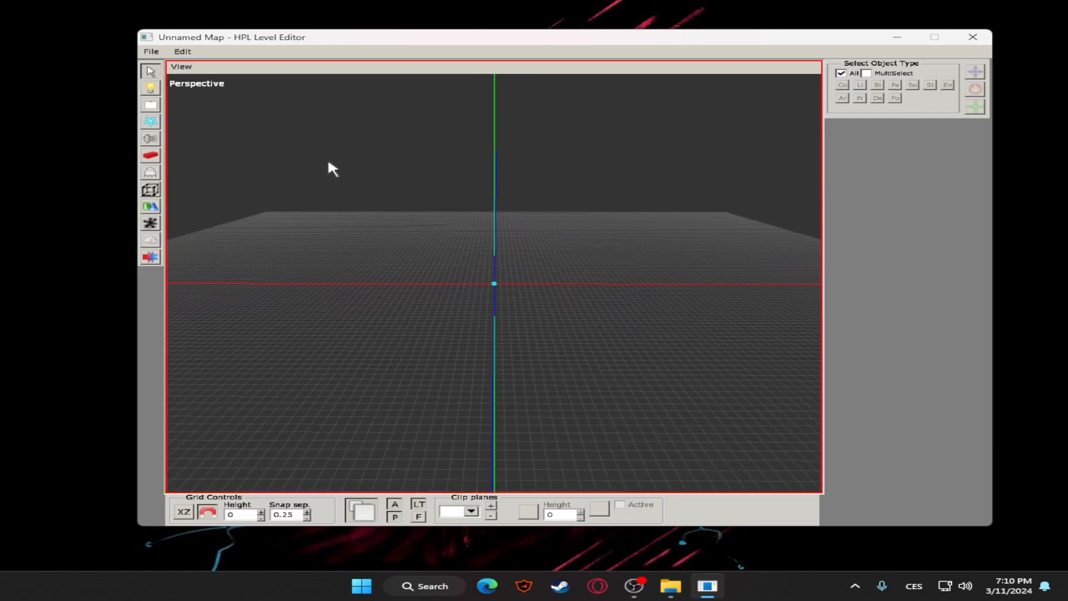
middle_click_drag(312, 202, 382, 253)
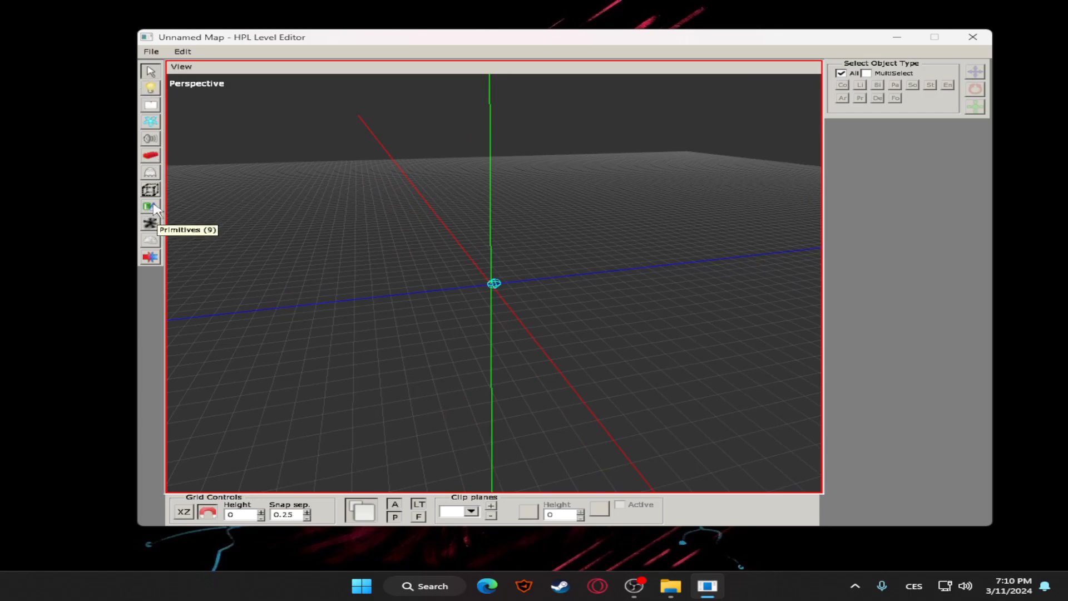
scroll(195, 168, "down", 3)
Place the default_broken01 stairs from the castlebase static objects near the centre of the map grid
left_click(150, 155)
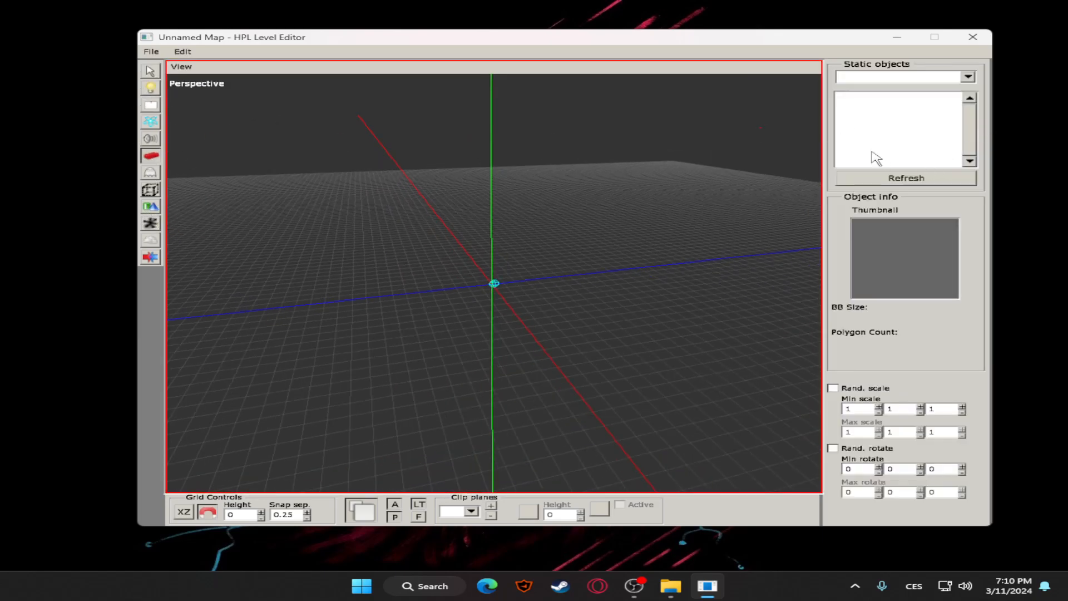
left_click(968, 77)
left_click(871, 91)
scroll(868, 146, "down", 4)
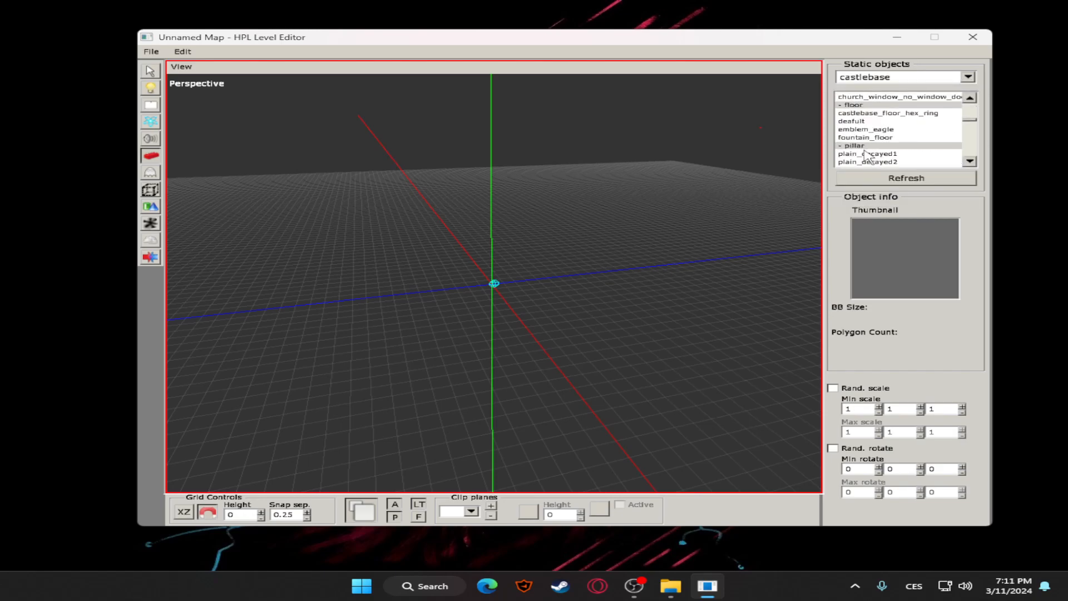
scroll(866, 142, "down", 8)
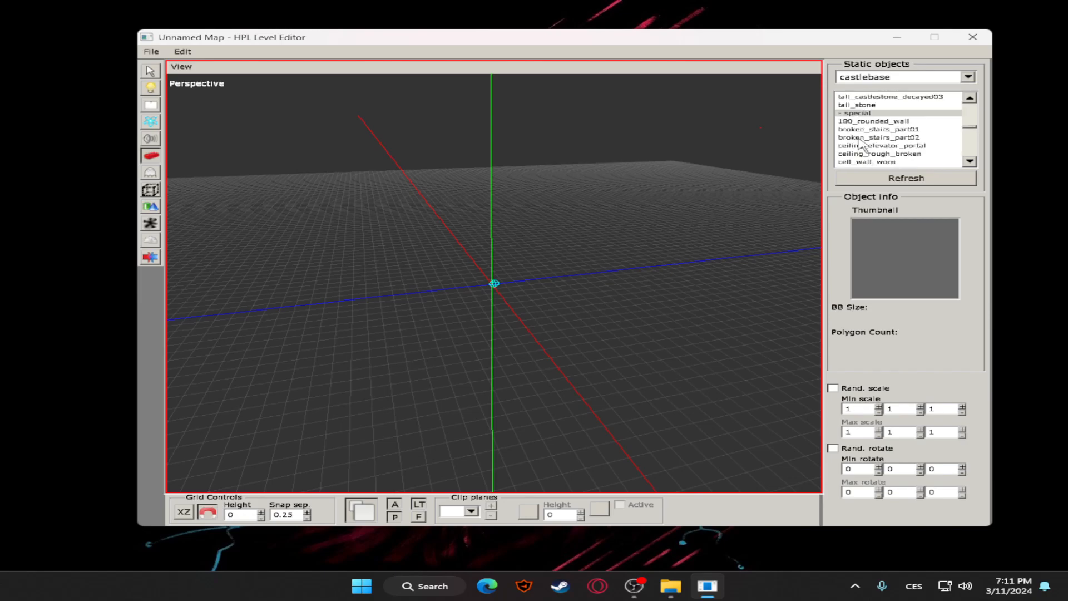
scroll(861, 139, "down", 3)
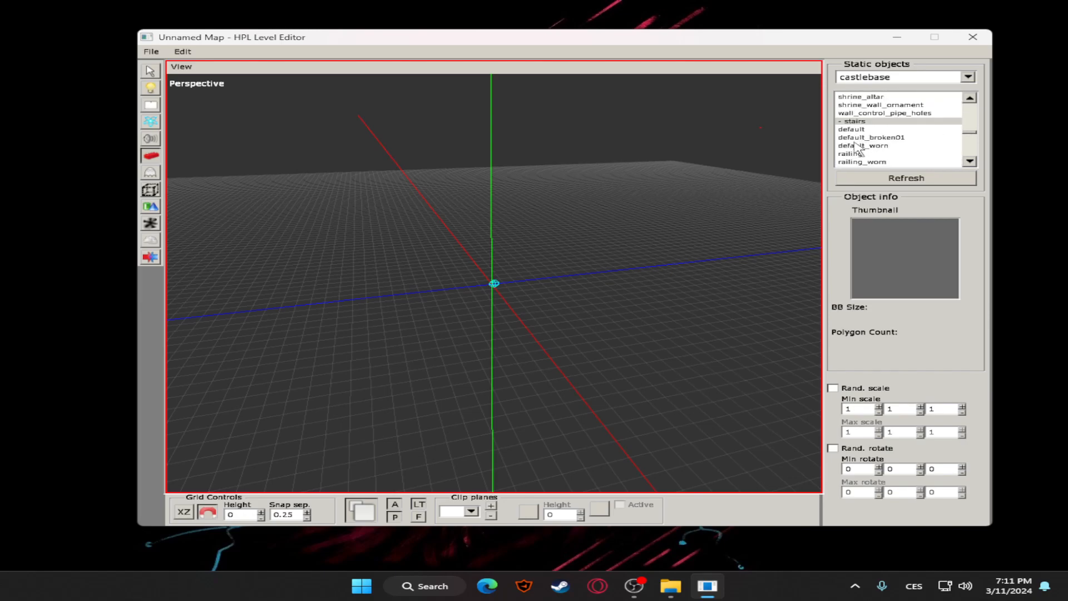
left_click(868, 138)
left_click(325, 325)
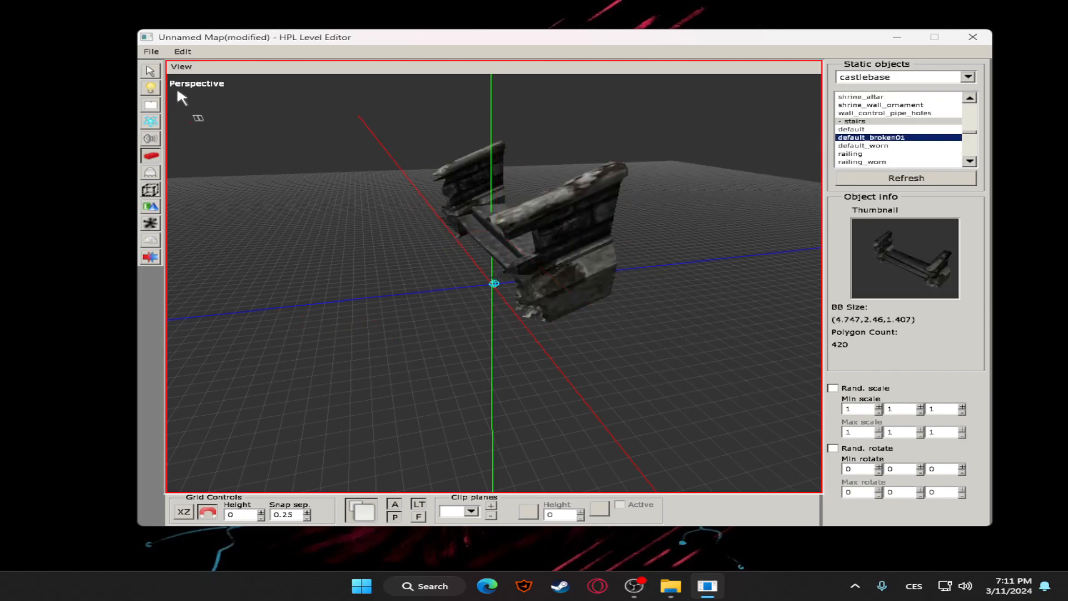
Select the placed broken stairs and try out the move handles, leaving the piece at X 1, Y 0, Z 3.5
left_click(149, 72)
left_click_drag(286, 148, 462, 224, "alt")
left_click(463, 224)
left_click_drag(625, 251, 346, 218, "alt")
mouse_move(235, 316)
left_mouse_down()
mouse_move(200, 312)
mouse_move(238, 295)
left_mouse_up()
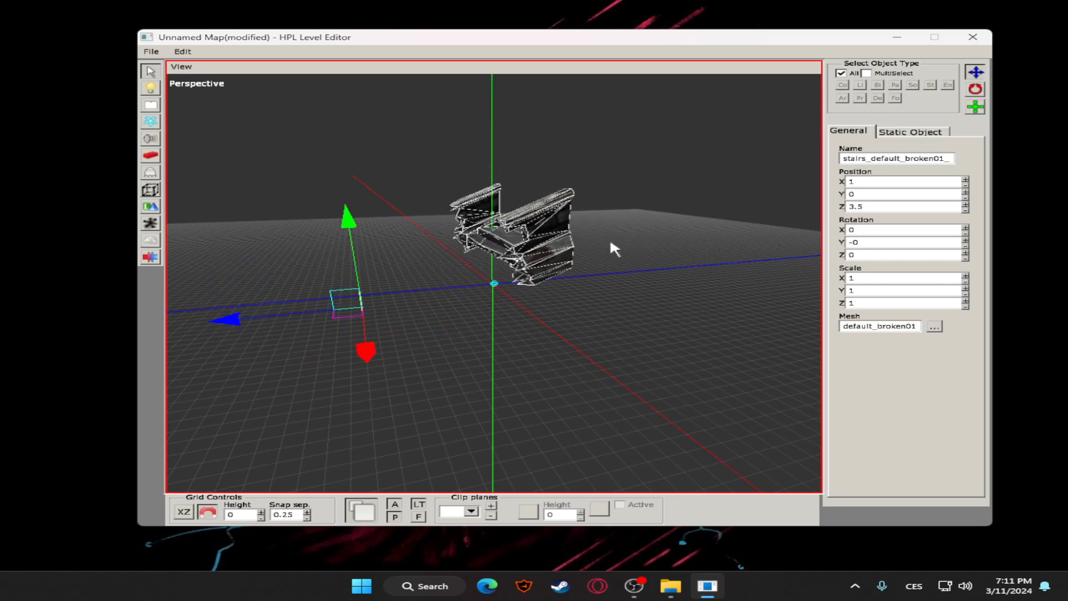
left_click(610, 239)
left_click_drag(610, 240, 713, 246, "alt")
left_click(593, 224)
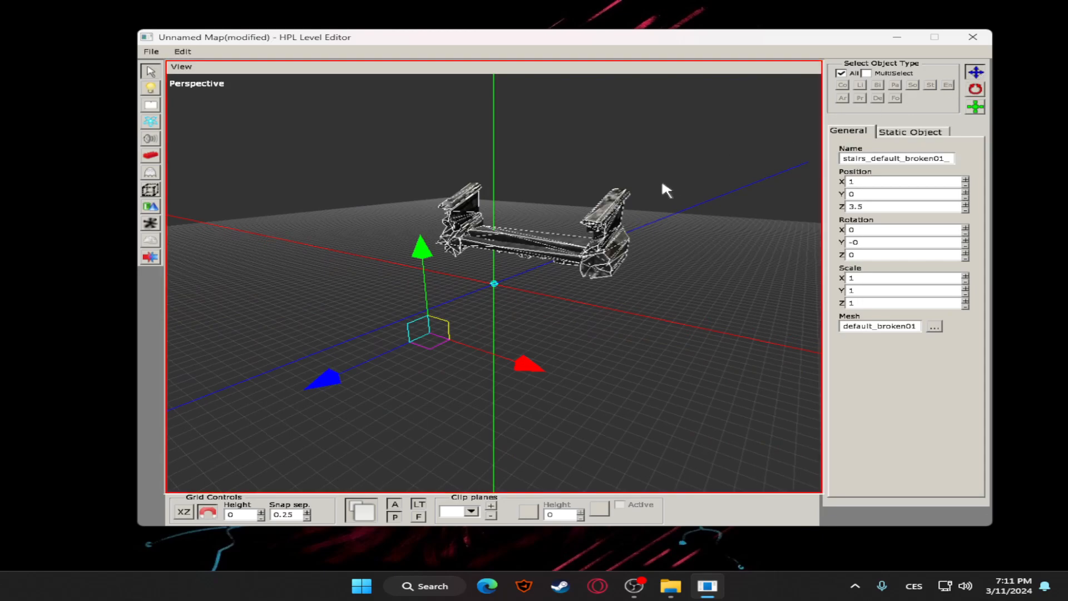
left_click_drag(664, 181, 993, 147, "alt")
Rotate the broken stairs to about X 13.992, Y -22.024, Z 25.529, undoing the first rotation try
left_click(976, 92)
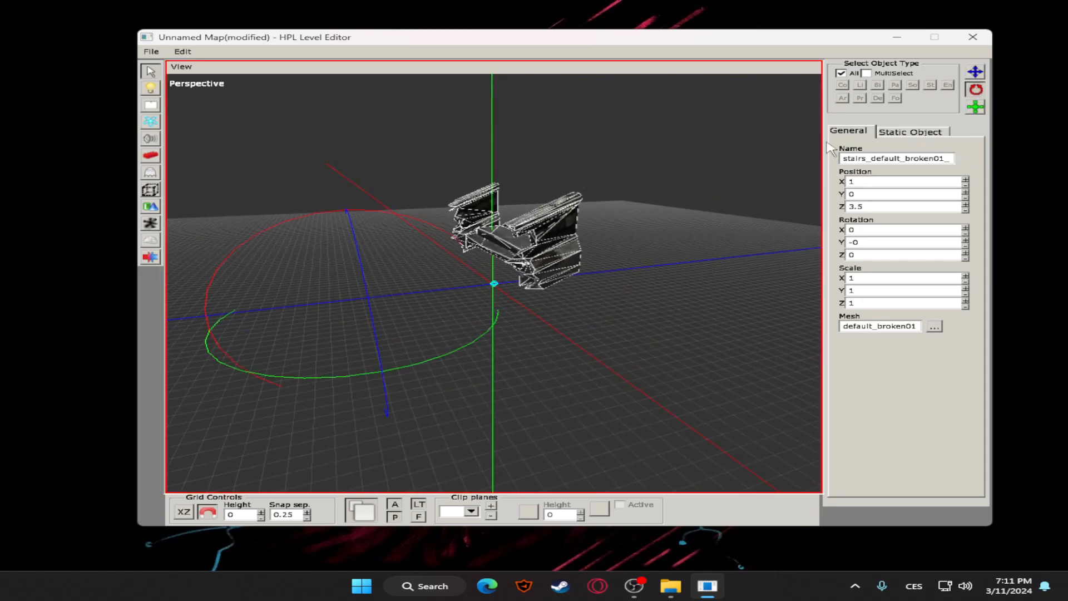
left_click_drag(261, 231, 289, 223)
left_click(556, 221)
key("ctrl+z")
middle_click_drag(256, 235, 409, 282)
left_click_drag(410, 286, 565, 320)
left_click(569, 201)
left_click(568, 200)
middle_click_drag(573, 200, 674, 275)
Scale the broken stairs along each axis, ending at X 0.5, Y 0.25, Z 1.5
left_click(976, 107)
left_click_drag(596, 249, 580, 230)
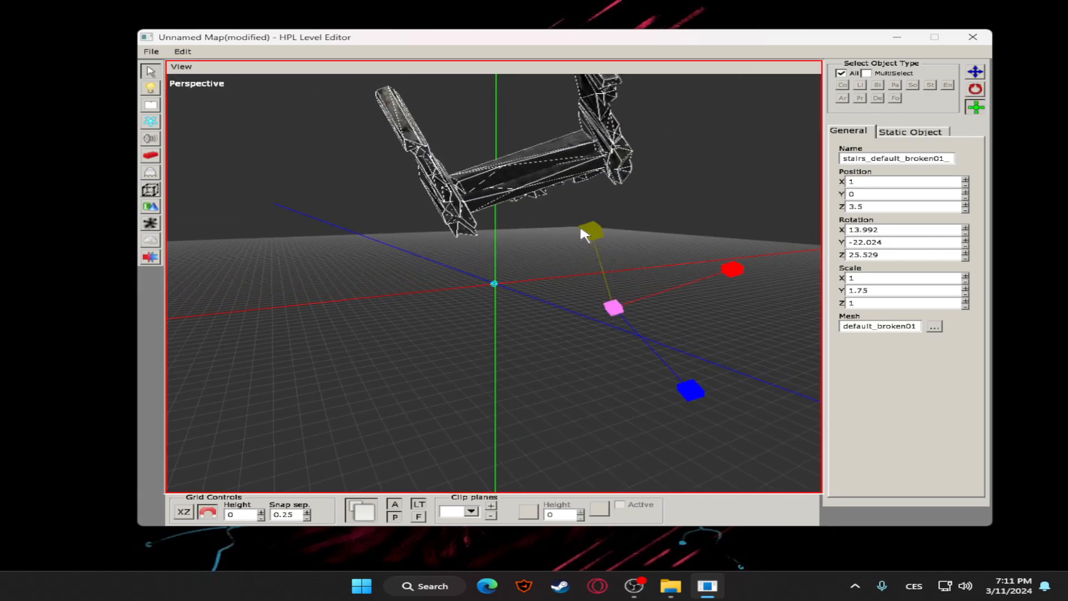
mouse_move(691, 389)
left_mouse_down()
mouse_move(694, 401)
mouse_move(596, 317)
mouse_move(690, 402)
left_mouse_up()
left_click_drag(705, 292, 726, 265)
left_click_drag(592, 237, 595, 260)
left_click_drag(732, 268, 708, 312)
left_click_drag(690, 387, 685, 375)
left_click(679, 246)
left_click_drag(679, 247, 622, 255, "alt")
left_click(617, 198)
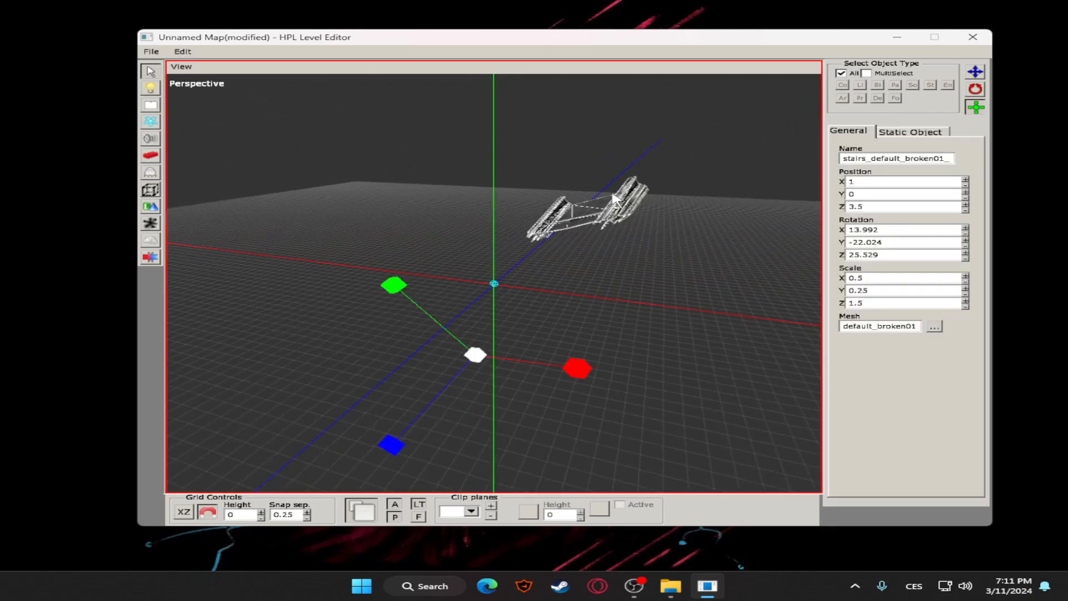
Try moving the scaled stairs along their axes and delete them from the map
left_click(974, 73)
left_click_drag(479, 282, 462, 381)
left_click_drag(597, 442, 480, 419)
left_click(577, 260)
left_click_drag(577, 259, 477, 248, "alt")
left_click(509, 253)
key("Delete")
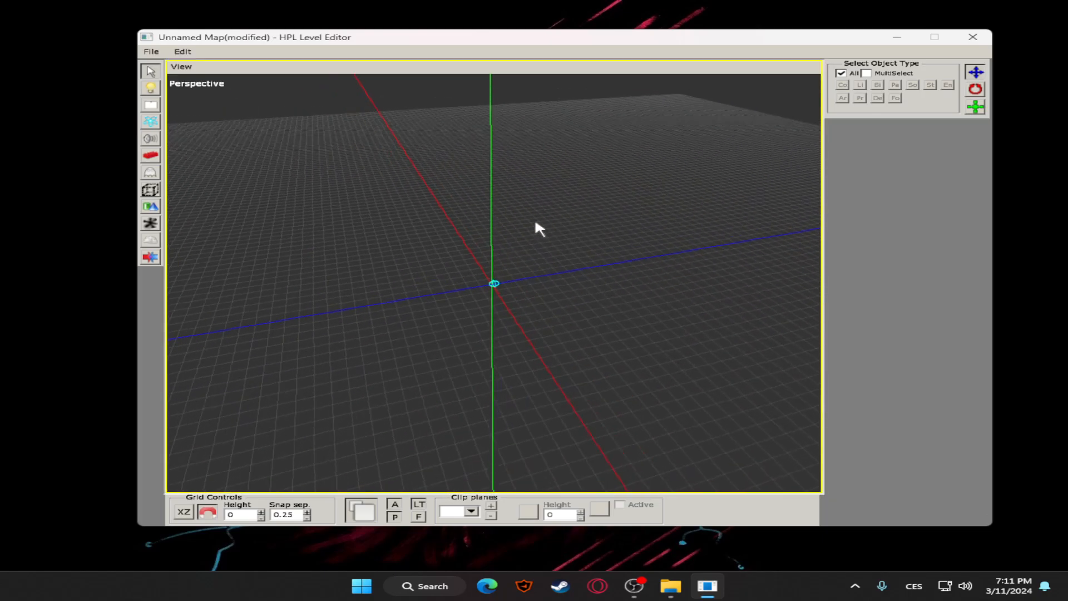
Look through the light types offered for placing lights and choose BoxLight
left_click_drag(545, 223, 340, 186, "alt")
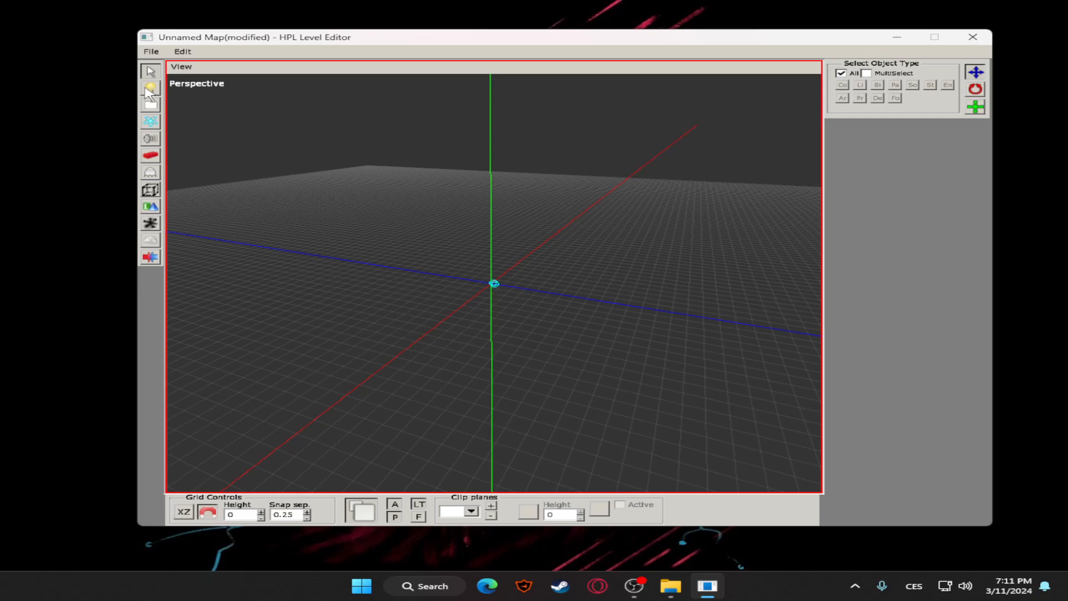
left_click(146, 89)
left_click_drag(251, 135, 712, 134, "alt")
left_click(909, 84)
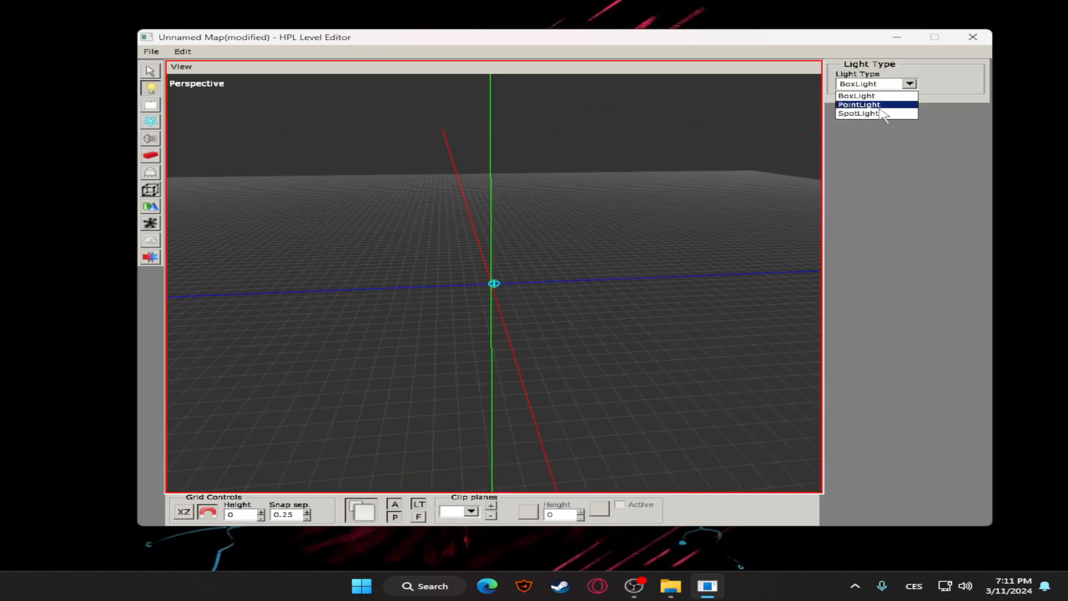
left_click(860, 95)
Place the church_window_green wall from the castlebase static objects near the grid origin
left_click(151, 157)
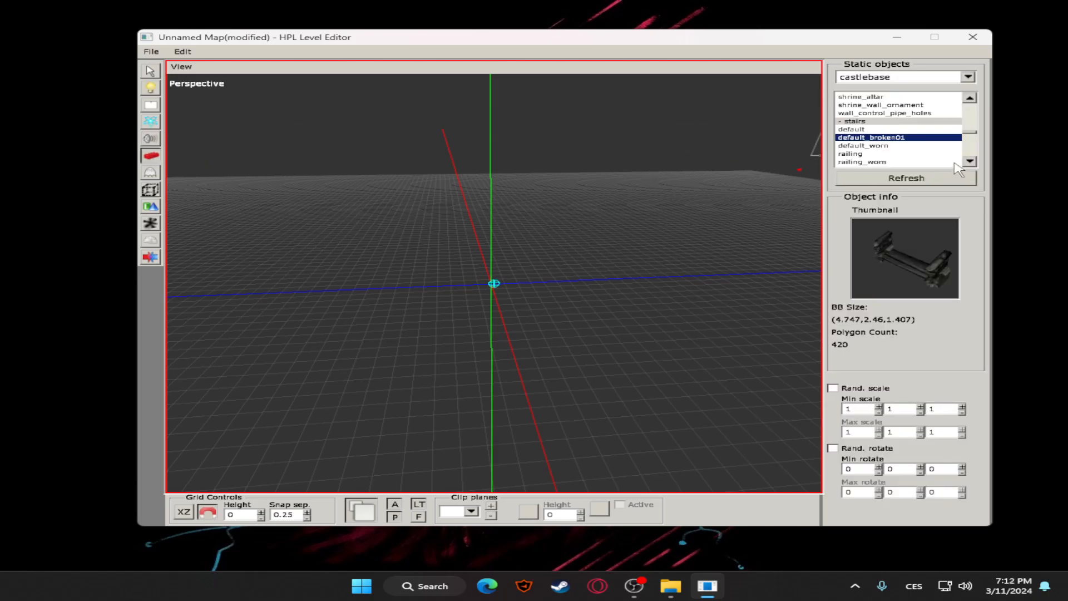
scroll(891, 134, "up", 10)
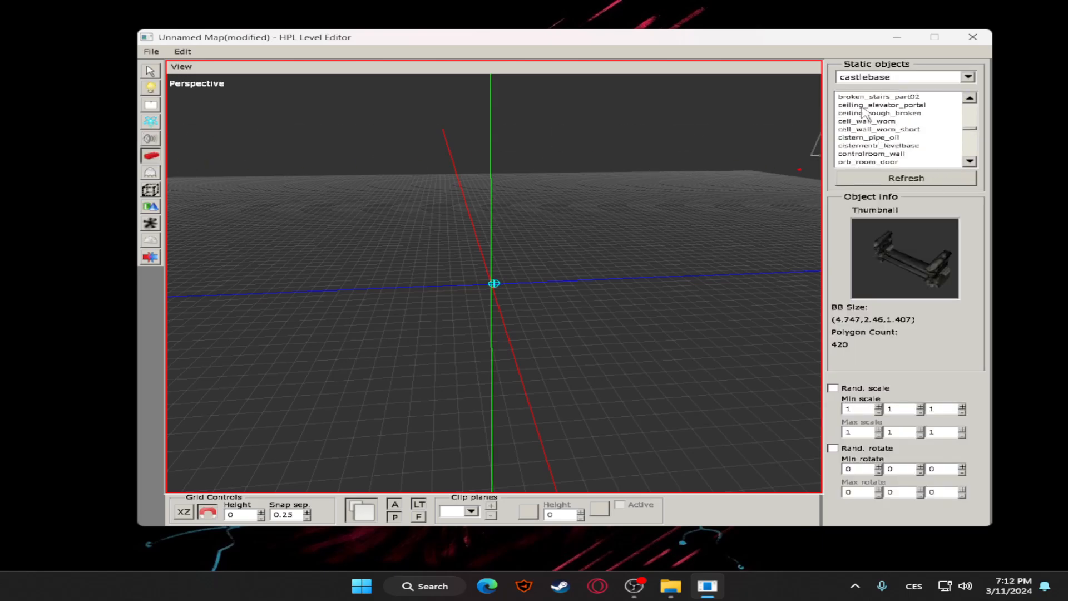
scroll(868, 120, "down", 5)
scroll(873, 123, "up", 3)
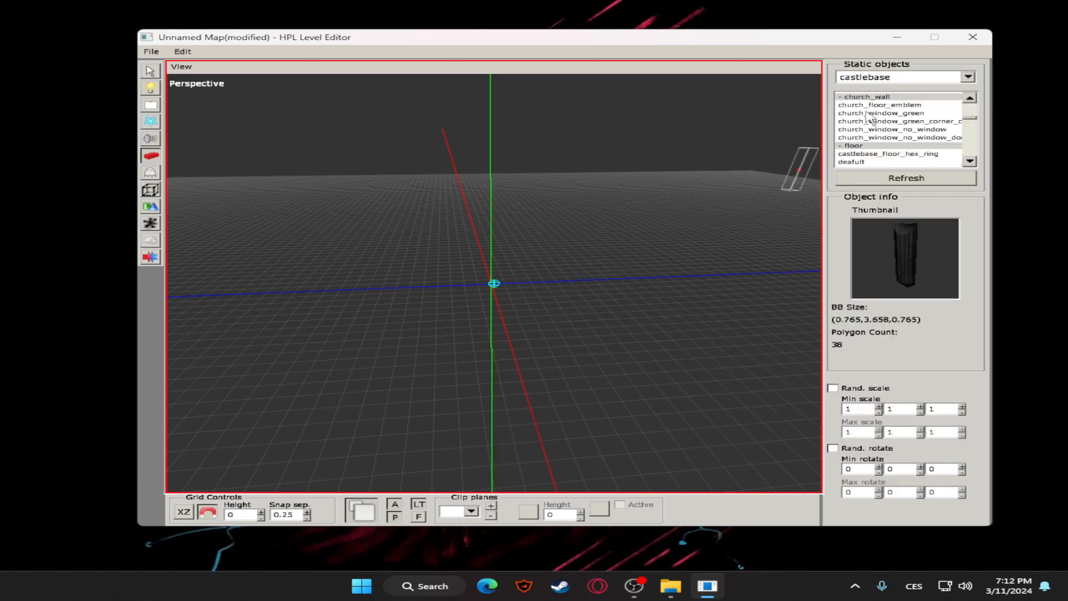
scroll(875, 134, "up", 5)
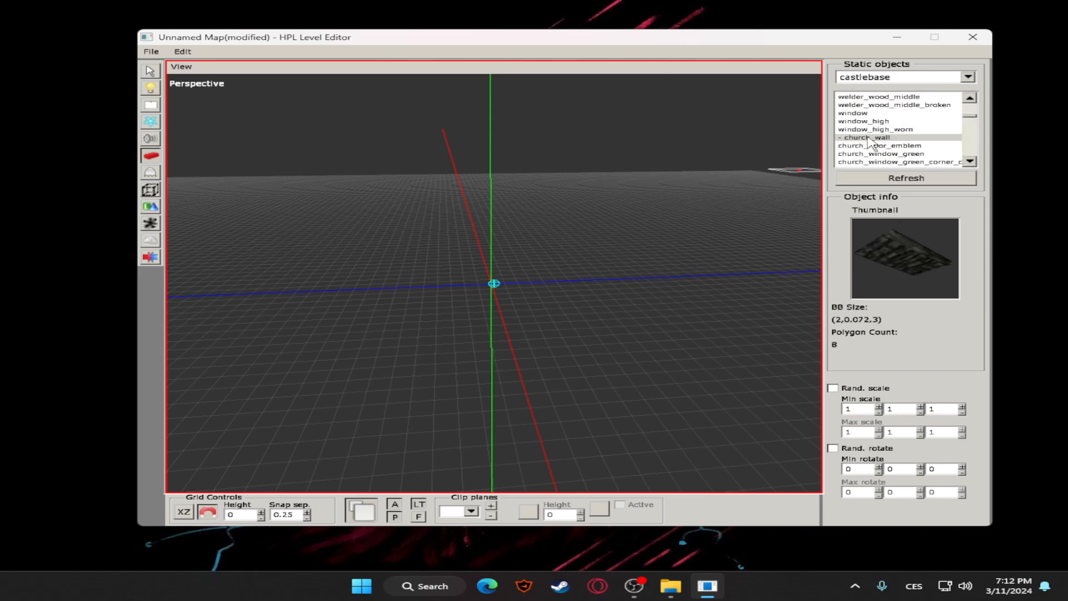
left_click(872, 156)
scroll(882, 146, "down", 3)
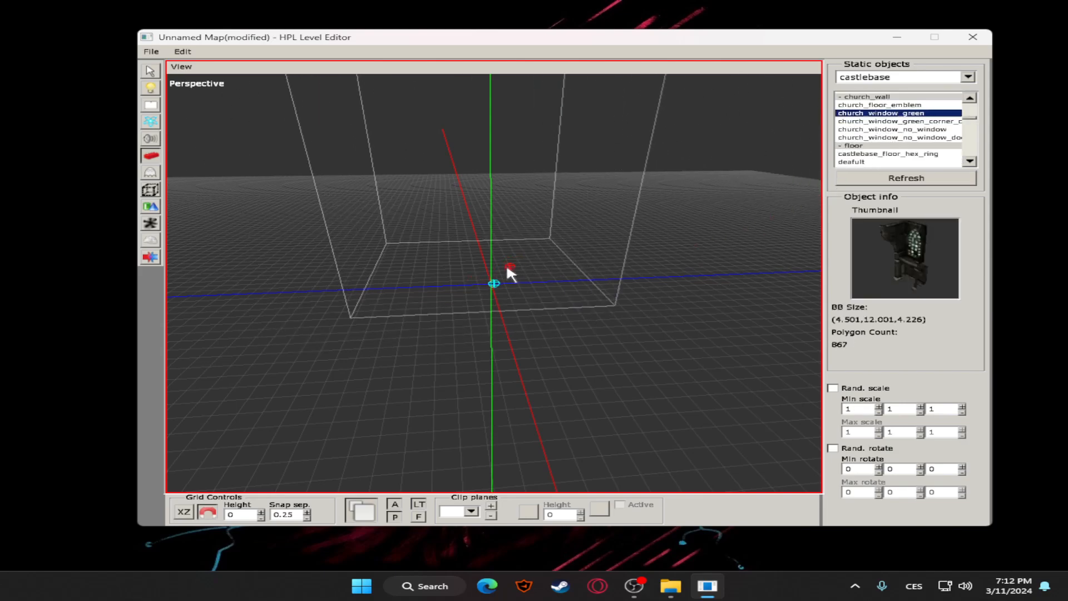
left_click(505, 263)
Set the type of light to place to PointLight, with the church window wall in view
left_click(150, 72)
middle_click_drag(329, 146, 499, 152)
scroll(499, 154, "down", 6)
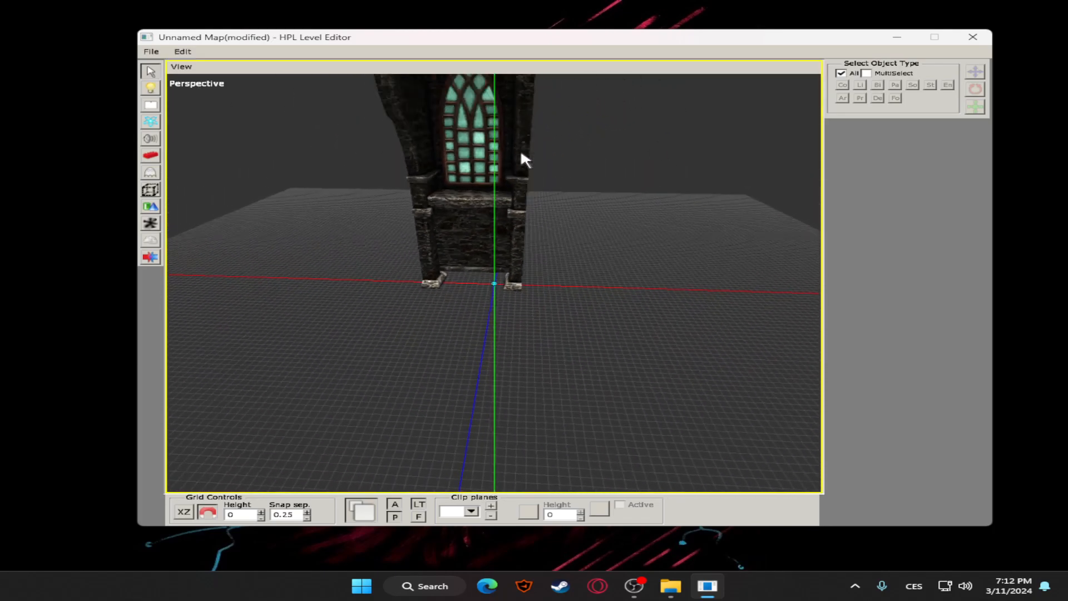
scroll(522, 158, "down", 3)
scroll(530, 164, "up", 5)
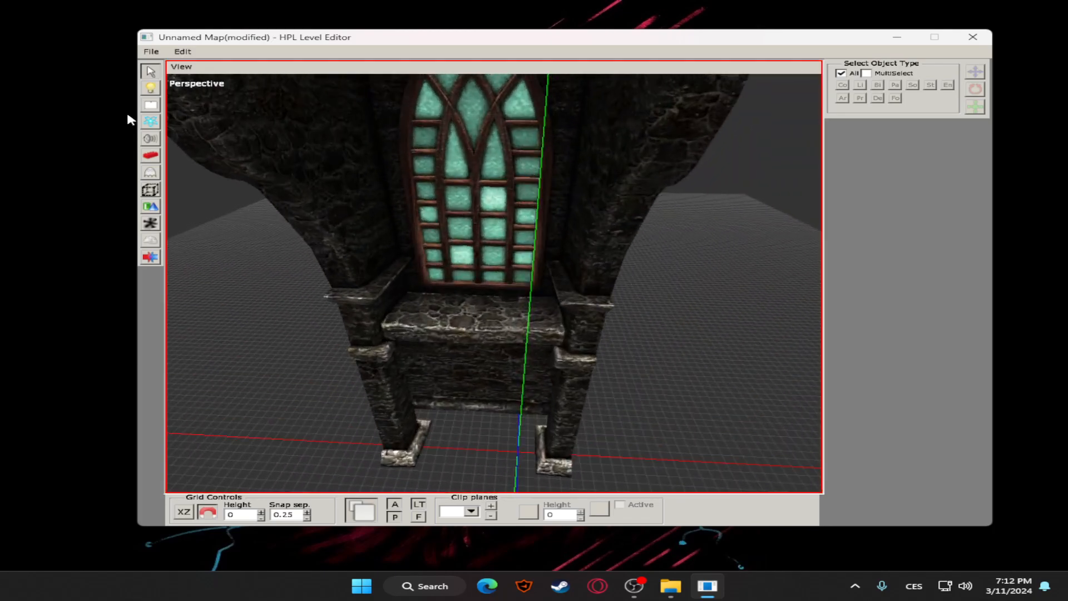
middle_click_drag(273, 140, 277, 126)
left_click(151, 88)
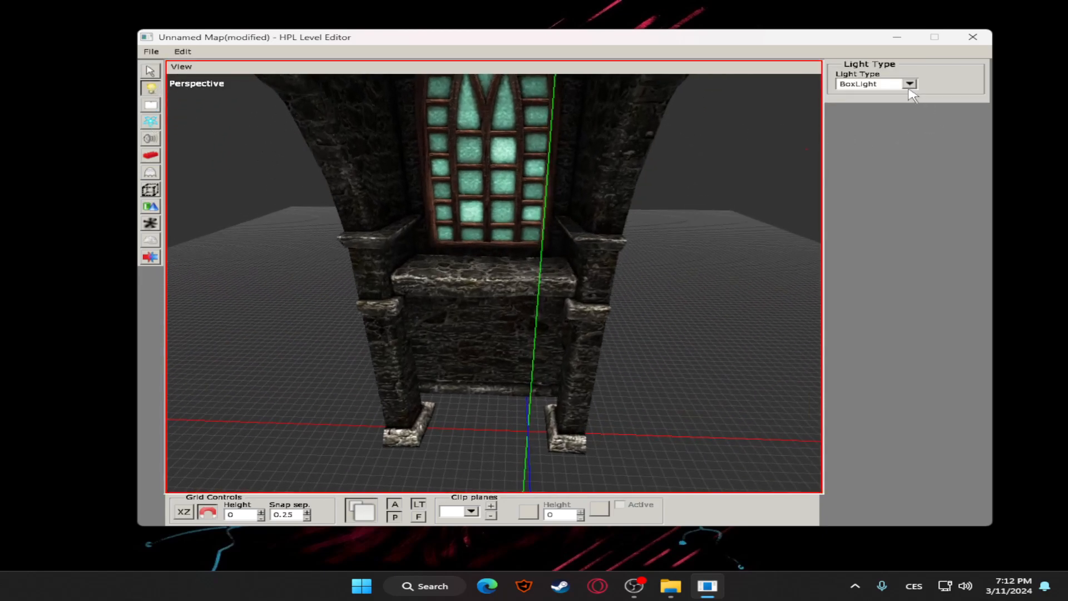
left_click(880, 84)
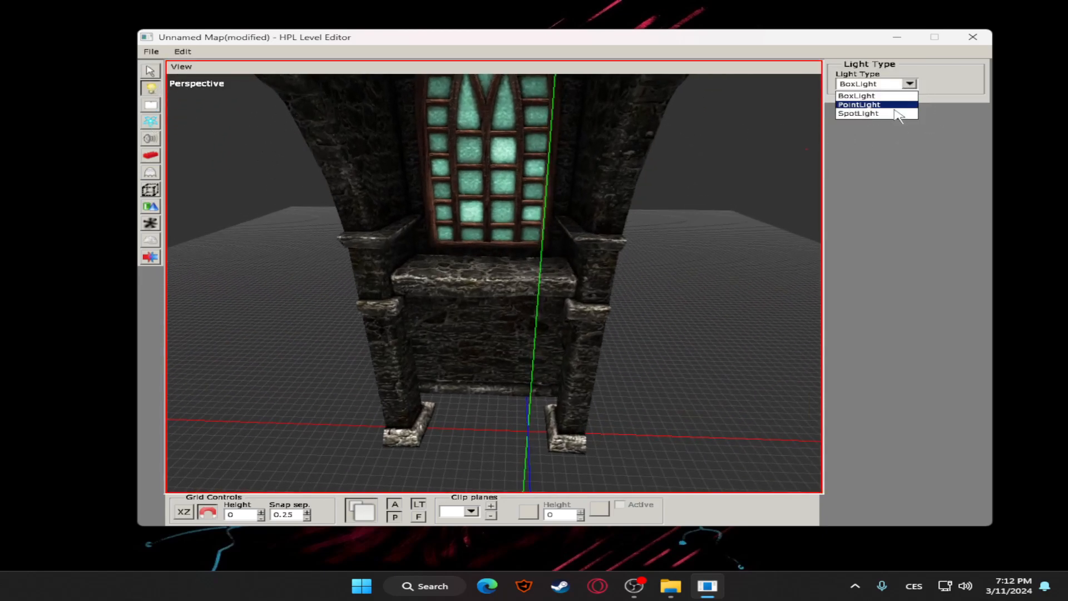
left_click(867, 105)
Turn off the viewport's ambient preview light so the church window wall has no default lighting
scroll(616, 217, "down", 4)
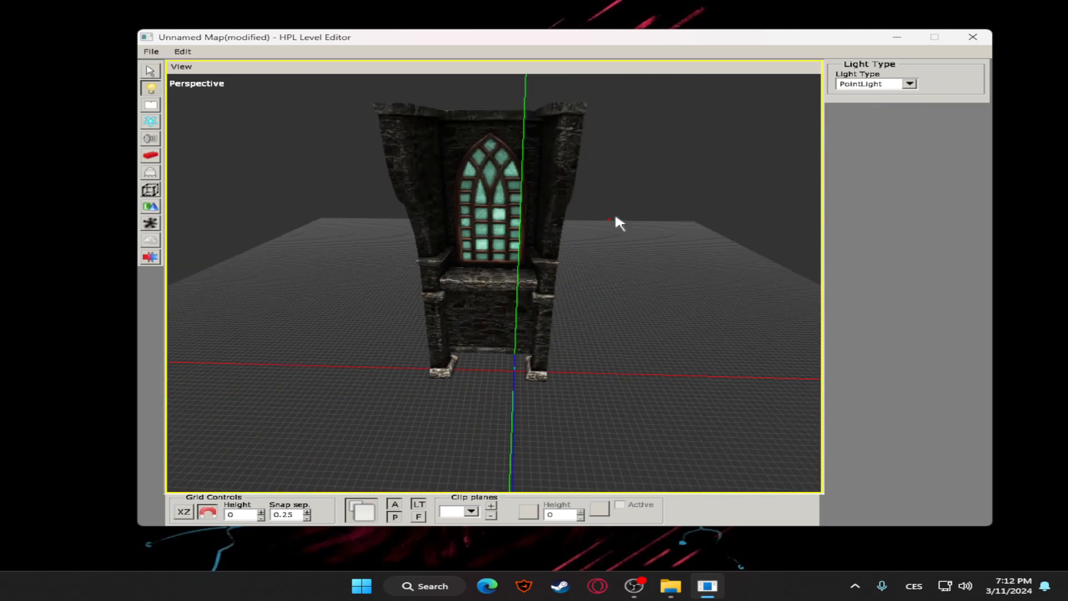
middle_click_drag(413, 185, 420, 188)
scroll(453, 236, "up", 3)
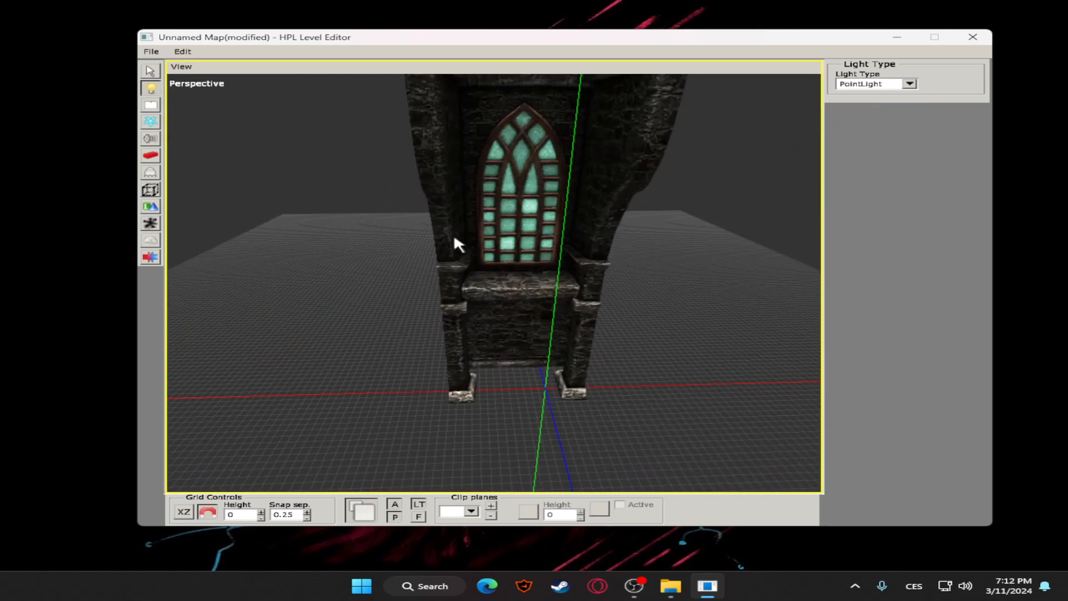
middle_click_drag(453, 237, 485, 267)
middle_click_drag(419, 343, 381, 355)
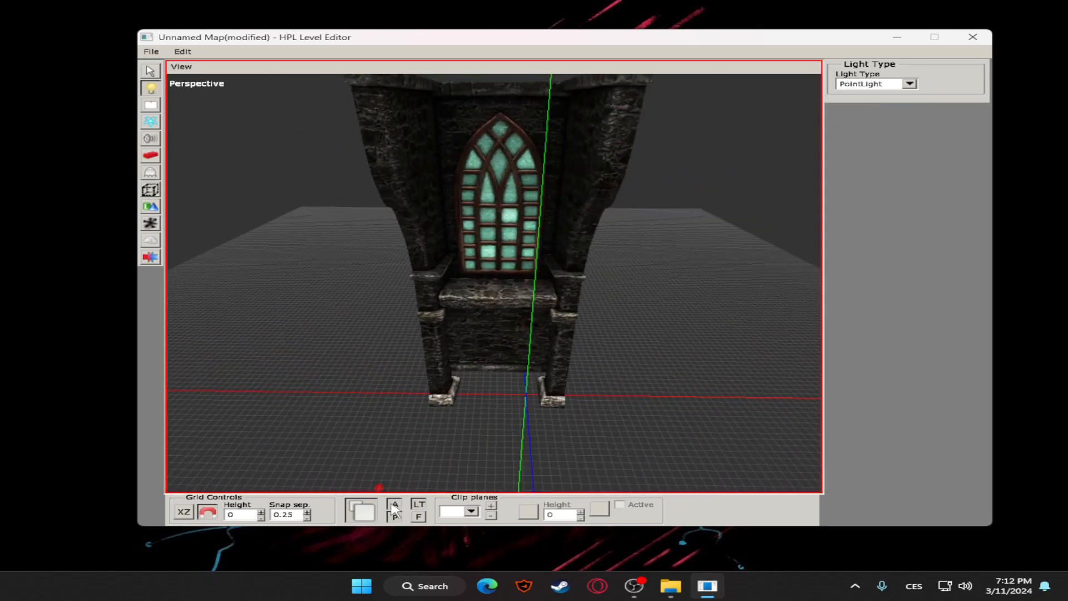
left_click(394, 504)
middle_click_drag(517, 428, 498, 380)
middle_click_drag(519, 150, 394, 160)
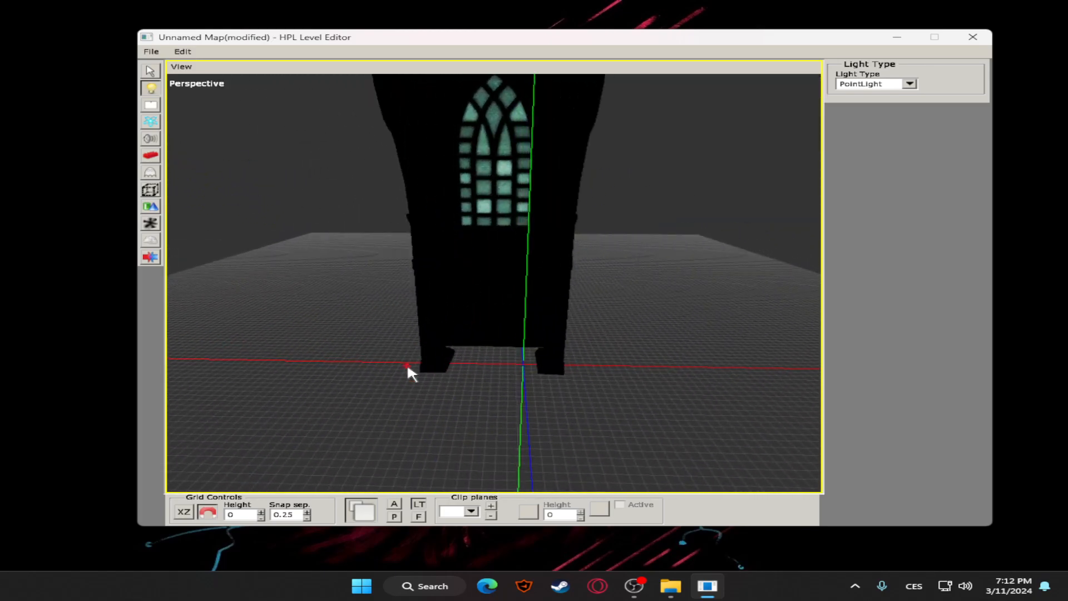
Compare the church window wall under the ambient and point preview lights by toggling each on and off
left_click(393, 504)
left_click(394, 516)
middle_click_drag(479, 362, 482, 325, "alt")
left_click(392, 504)
left_click(394, 516)
left_click(393, 505)
left_click(394, 515)
left_click(393, 505)
left_click(394, 516)
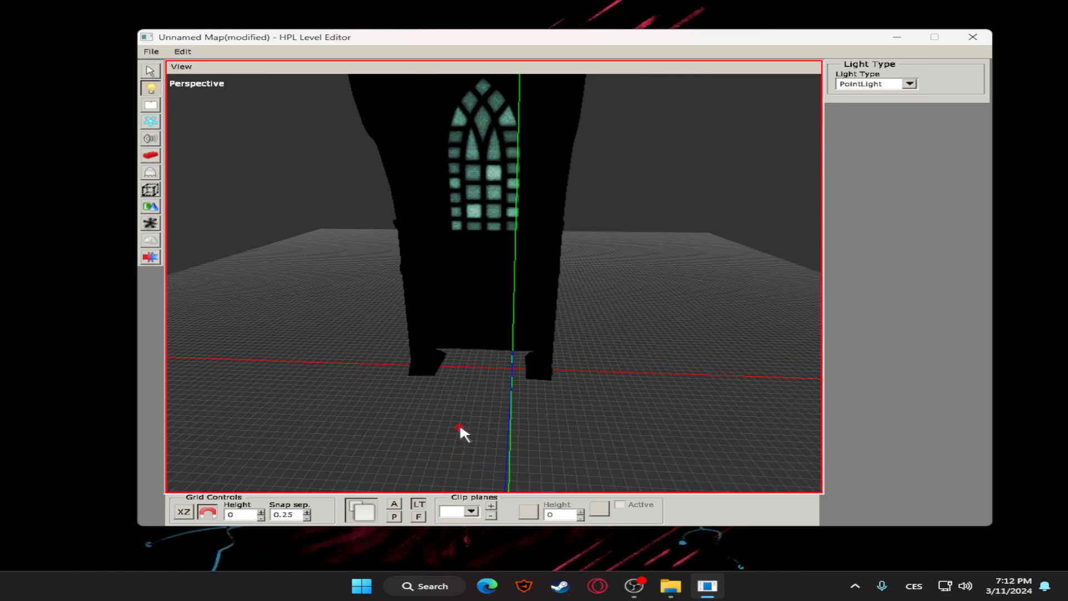
Place a point light before the wall and move it to the ledge below the window, about X -1.25, Y 4.75, Z 0.25
left_click(150, 71)
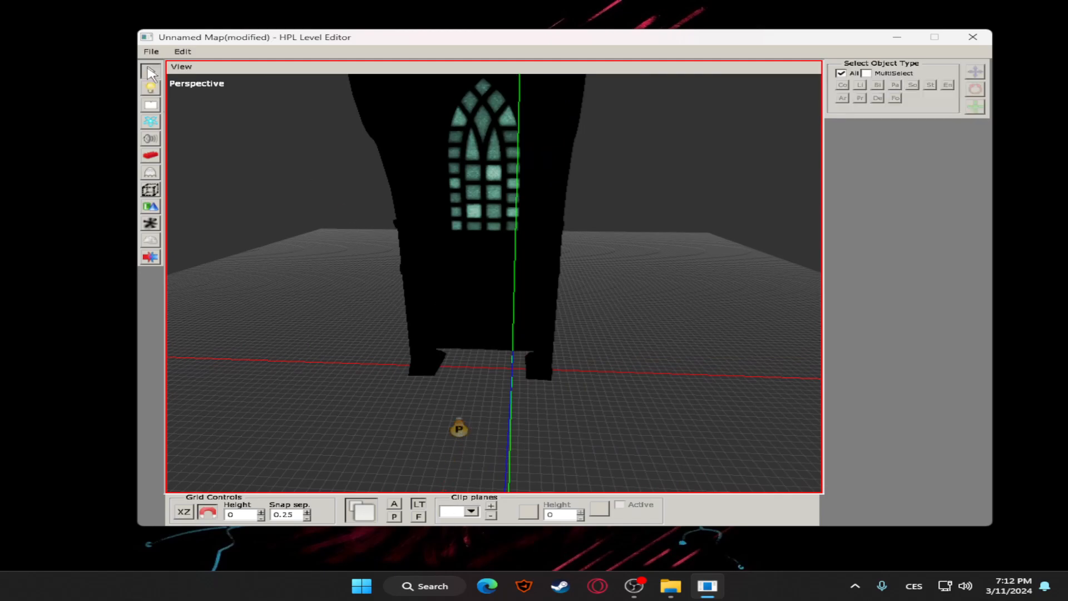
left_click(457, 425)
left_click_drag(457, 362, 454, 263)
left_click_drag(422, 384, 581, 132)
left_click(561, 270)
mouse_move(562, 270)
middle_mouse_down("alt")
mouse_move(447, 274)
mouse_move(551, 276)
mouse_move(532, 272)
mouse_move(571, 267)
mouse_move(559, 259)
middle_mouse_up("alt")
left_click(477, 266)
left_click_drag(476, 193, 484, 110)
left_click(524, 291)
scroll(543, 285, "down", 4)
left_click(548, 282)
scroll(454, 261, "up", 4)
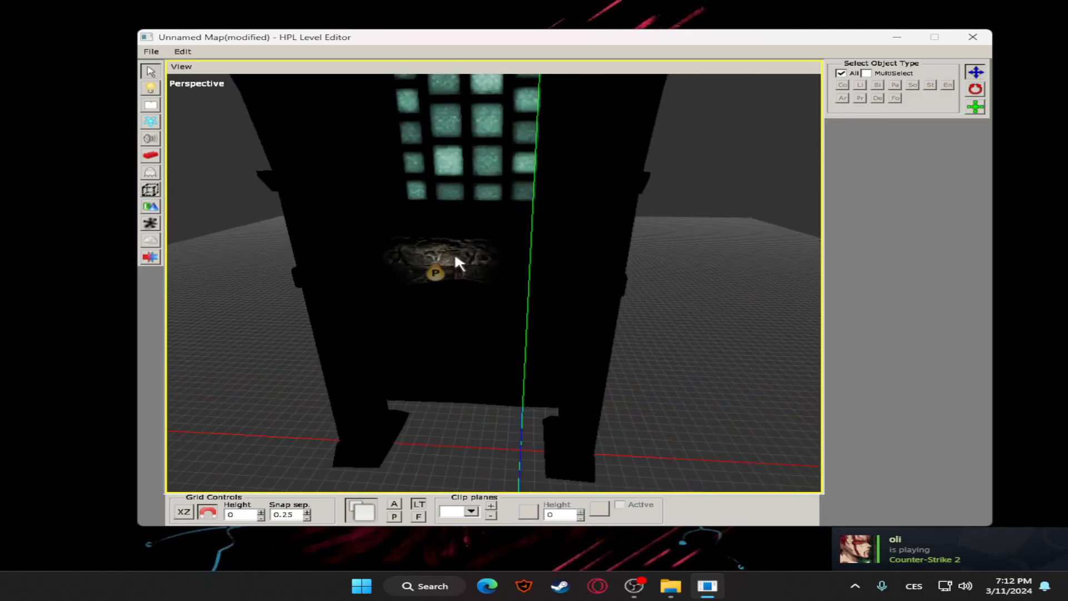
Increase the point light's radius to spread its light across the wall, and delete the light
left_click(436, 272)
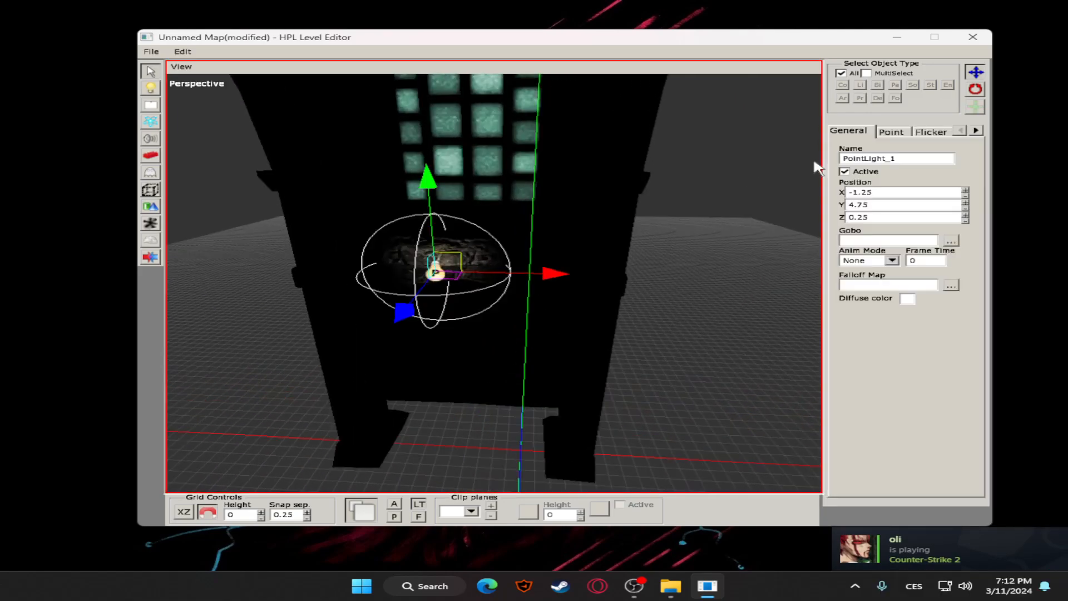
left_click(892, 132)
left_click(876, 207)
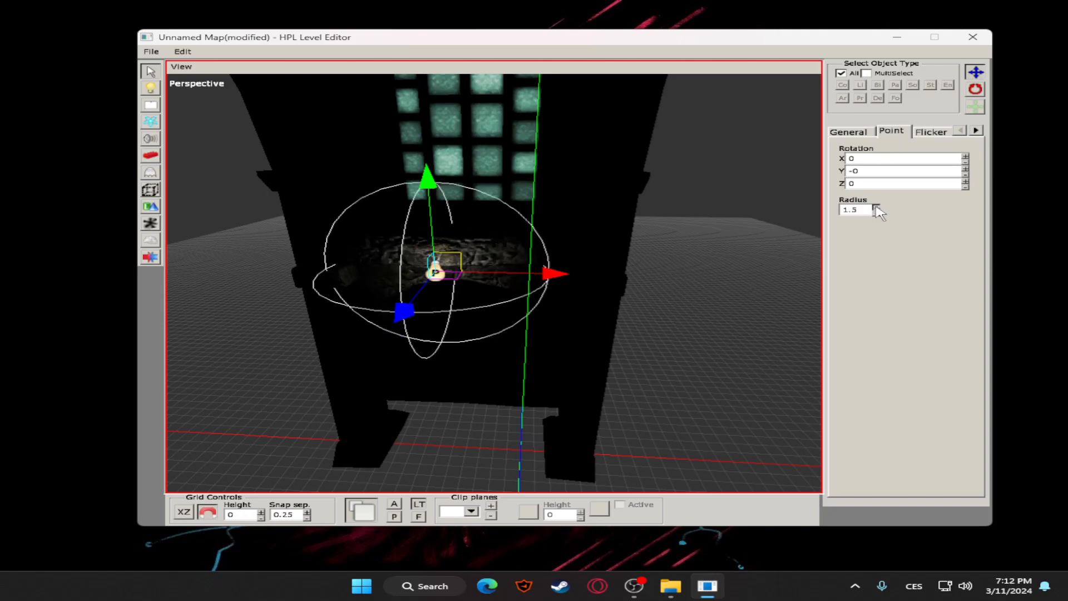
left_click(876, 207)
left_click(875, 207)
left_click(876, 207)
left_click(876, 207)
left_click(876, 207)
left_click(876, 206)
left_click(875, 207)
left_click(734, 260)
scroll(582, 263, "down", 4)
left_click_drag(582, 264, 417, 218, "alt")
scroll(623, 264, "up", 3)
scroll(623, 264, "down", 4)
left_click(436, 264)
key("Delete")
Place a SpotLight on the grid in front of the church window wall
left_click(151, 89)
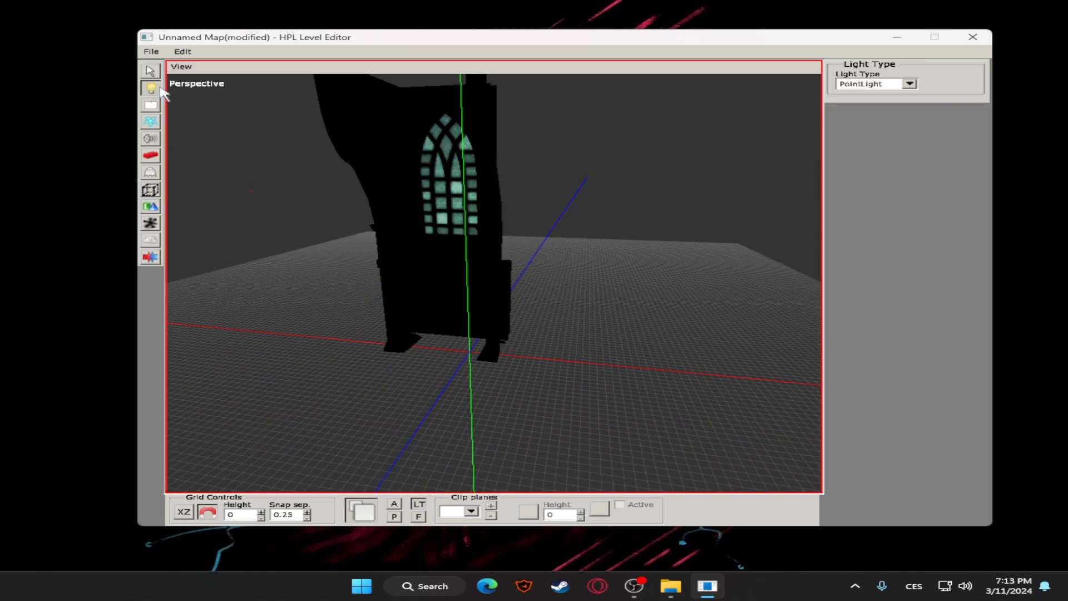
left_click(910, 84)
left_click(868, 118)
left_click(149, 72)
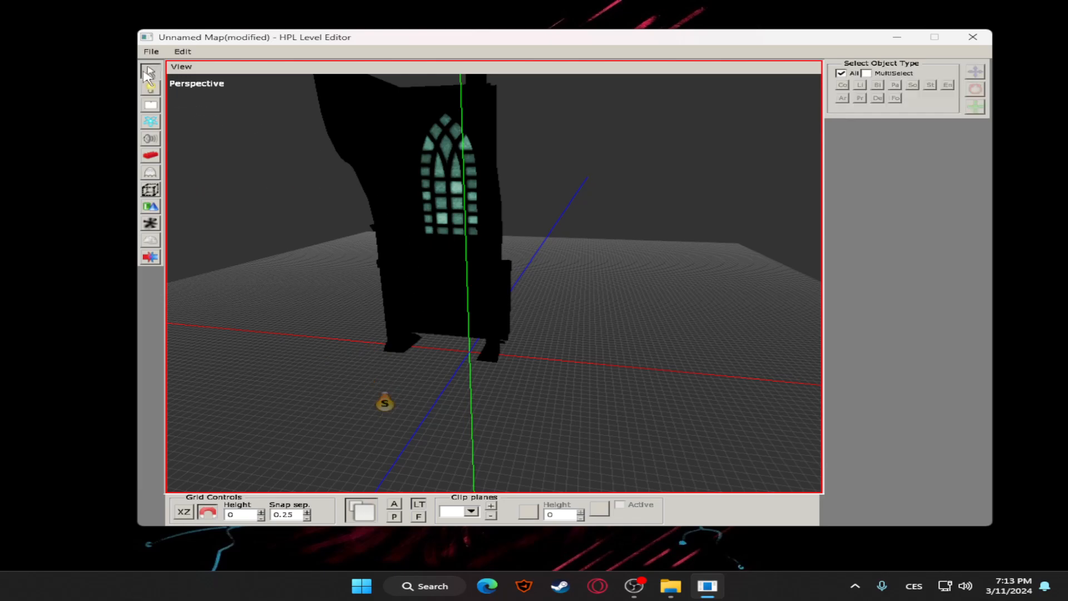
Raise the spot light above the grid and rotate it to X -180, Y -0, Z -180
left_click(385, 402)
left_click_drag(385, 402, 386, 178)
middle_click_drag(386, 178, 457, 328)
left_click(975, 89)
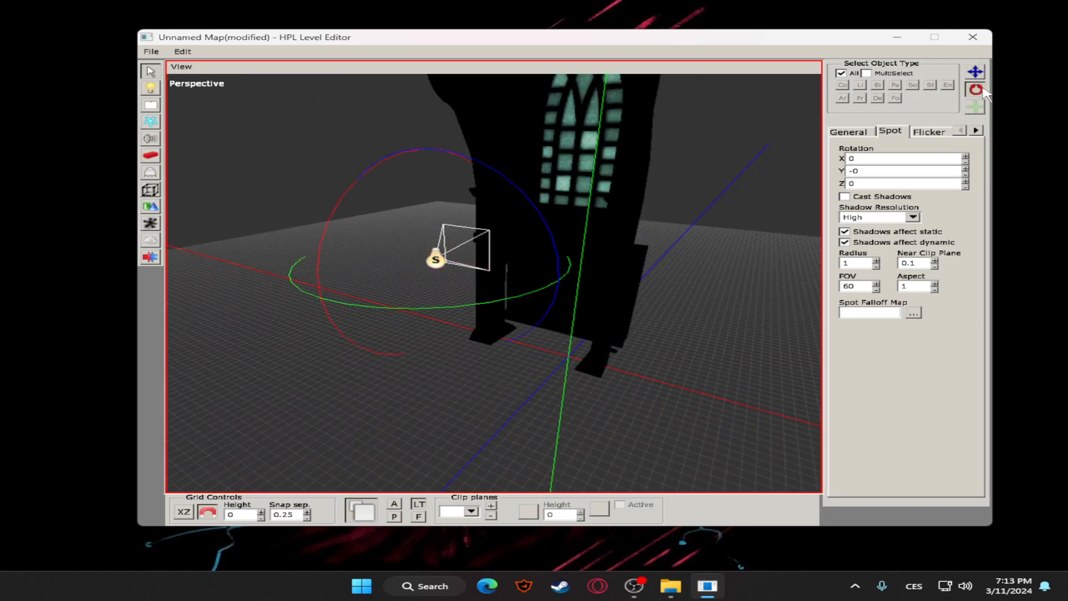
left_click_drag(522, 291, 459, 303)
Move the spot light along its axes to the church wall's green window
left_click(975, 72)
scroll(570, 203, "down", 3)
middle_click_drag(570, 202, 429, 279)
left_click_drag(244, 383, 410, 328)
left_click_drag(495, 233, 498, 201)
middle_click_drag(529, 174, 613, 228)
left_click_drag(542, 114, 548, 77)
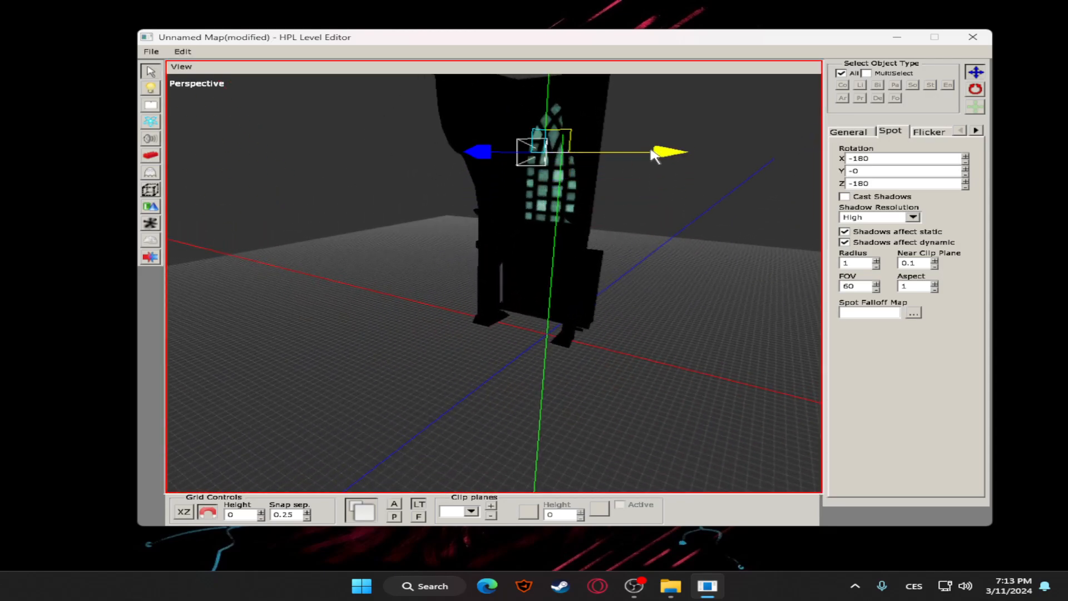
left_click_drag(650, 150, 673, 150)
middle_click_drag(645, 118, 593, 143)
left_click_drag(445, 212, 433, 216)
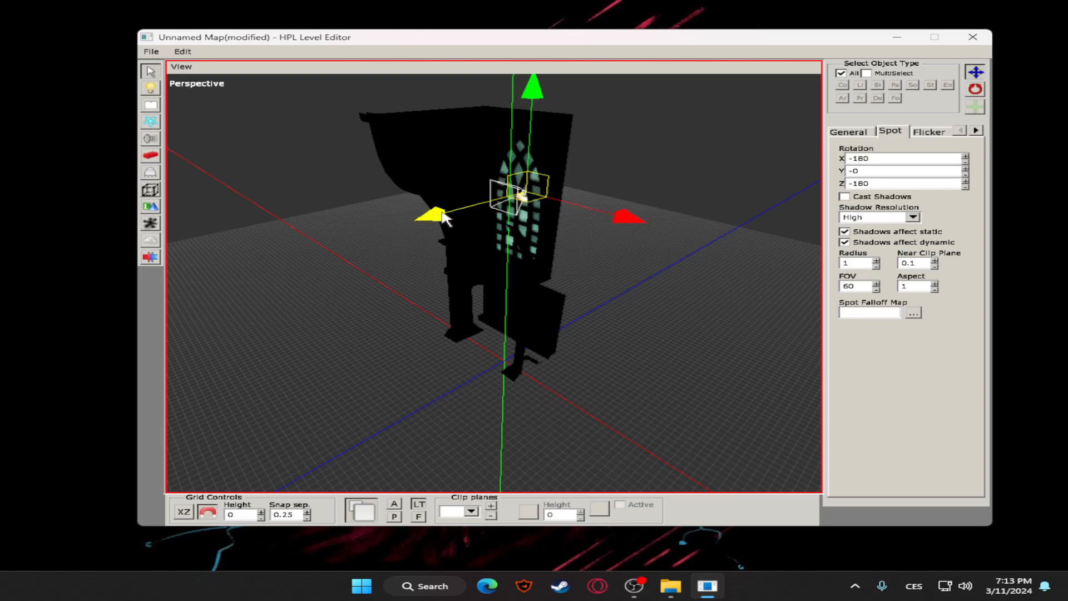
Tilt the spot light downward to an X rotation of 165
left_click(976, 90)
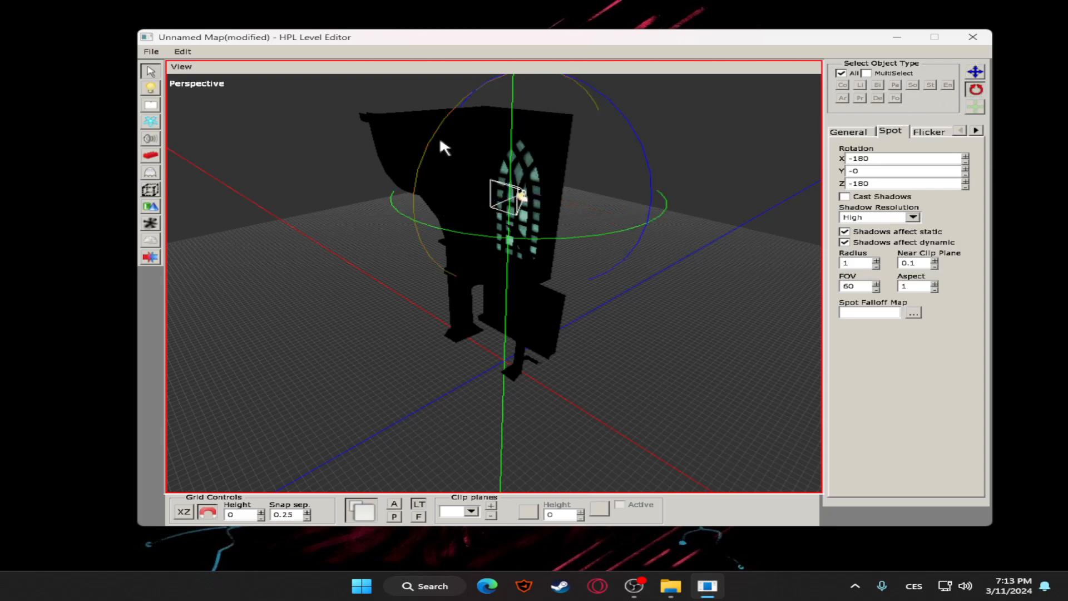
left_click_drag(438, 136, 421, 154)
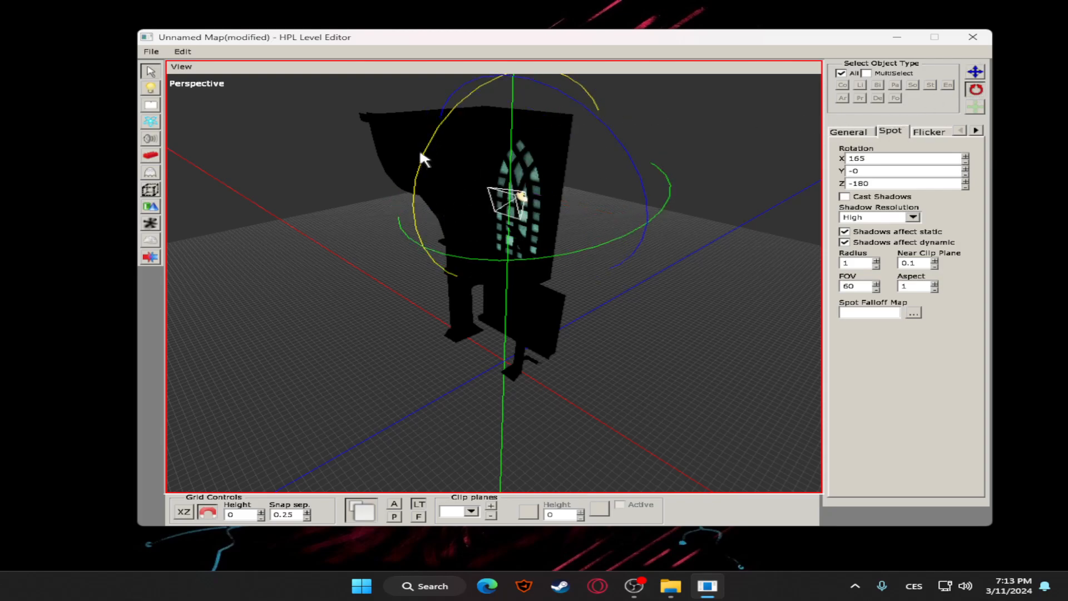
left_click(976, 73)
left_click(578, 188)
middle_click_drag(579, 186, 1006, 204)
left_click(371, 192)
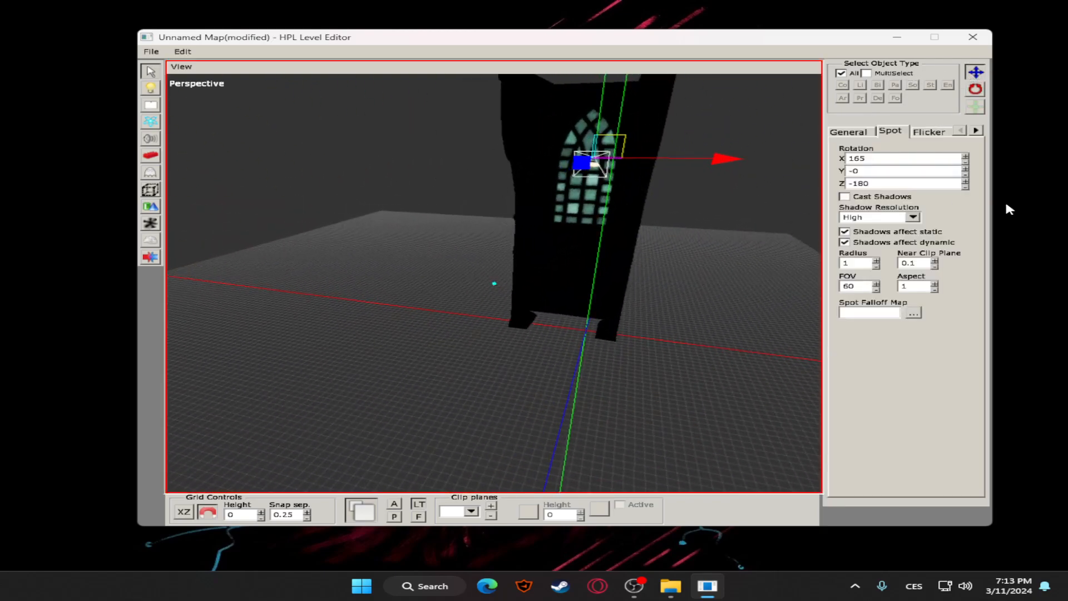
Increase the spot light's radius to 4.5 and check its cone from the side
middle_click_drag(713, 248, 882, 264)
left_click(877, 260)
left_click(877, 260)
left_click(877, 260)
middle_click_drag(751, 256, 524, 277)
left_click_drag(309, 200, 245, 203)
left_click_drag(544, 189, 762, 195)
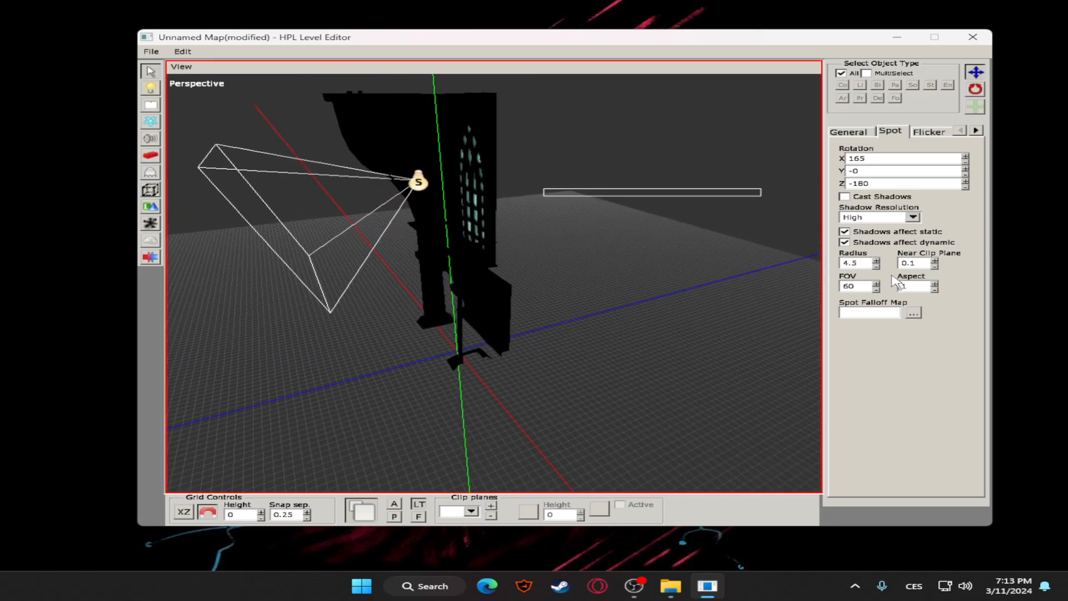
View the spot light's general properties and its diffuse color picker
left_click(851, 131)
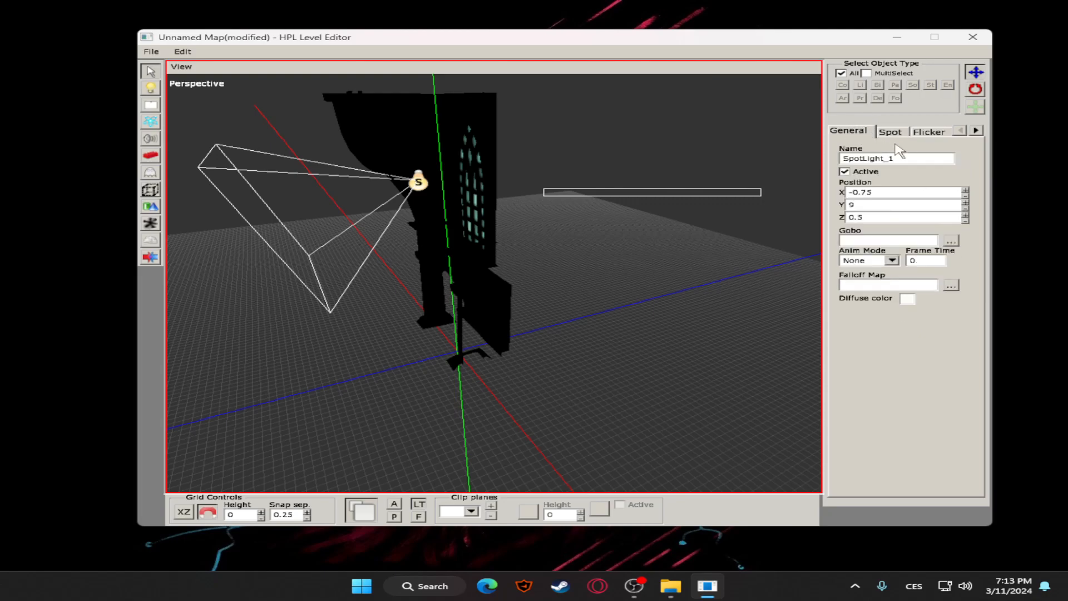
left_click(908, 299)
left_click(700, 216)
left_click(622, 189)
Rotate the spot light around so that it shines onto the green window
left_click(419, 182)
left_click(975, 89)
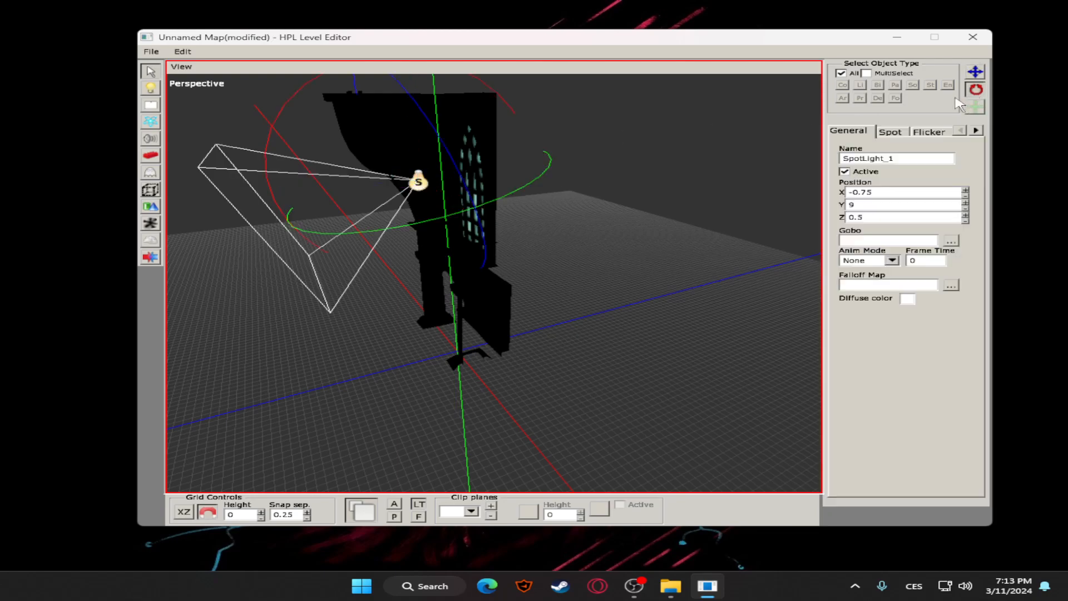
left_click_drag(409, 215, 164, 217)
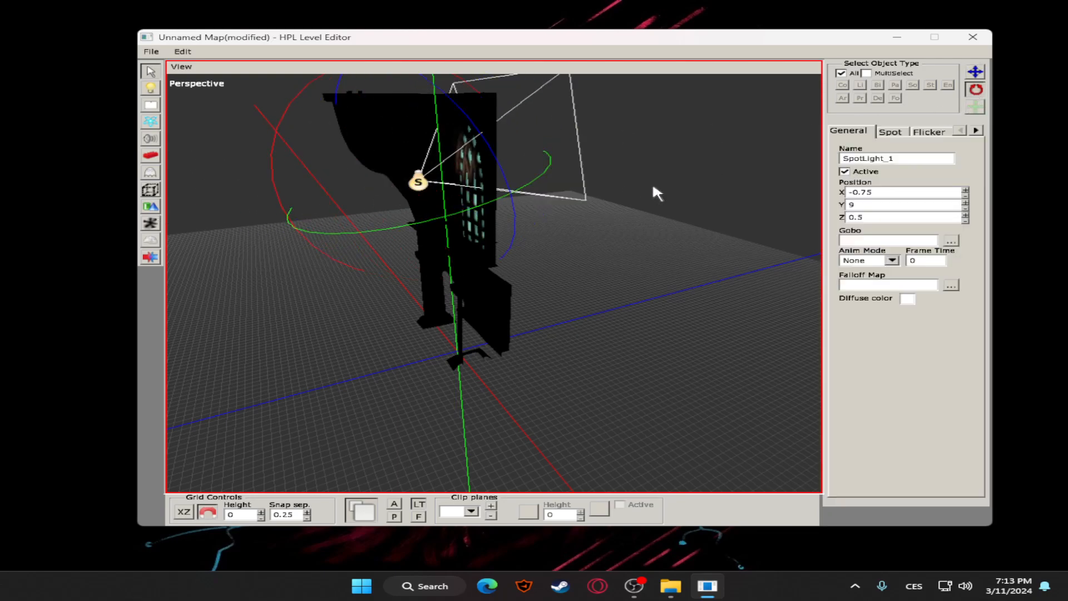
left_click(577, 197)
left_click_drag(447, 205, 646, 195, "alt")
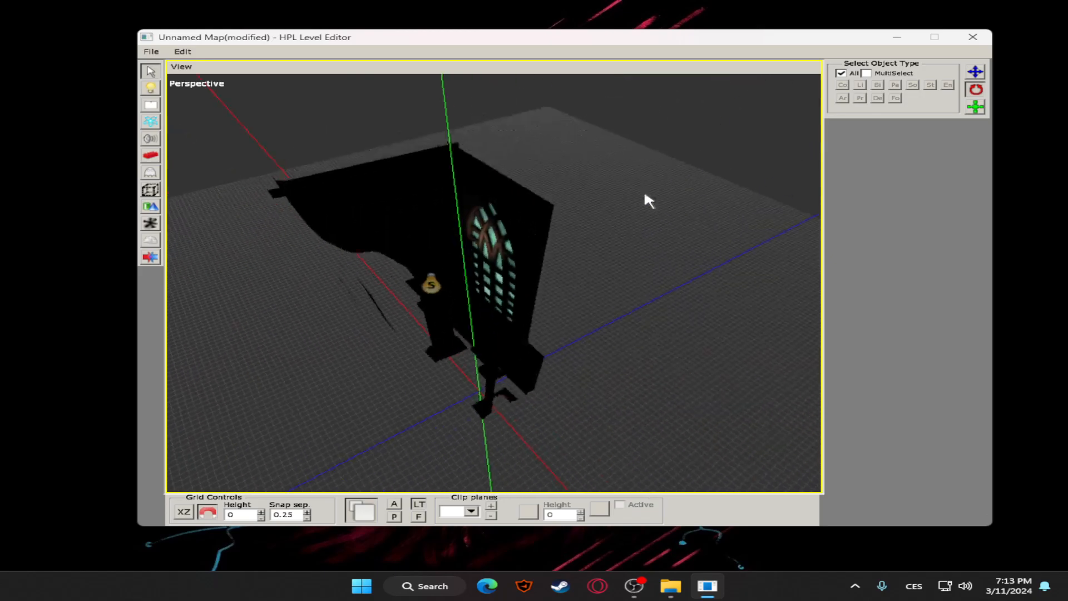
left_click_drag(326, 298, 543, 202, "alt")
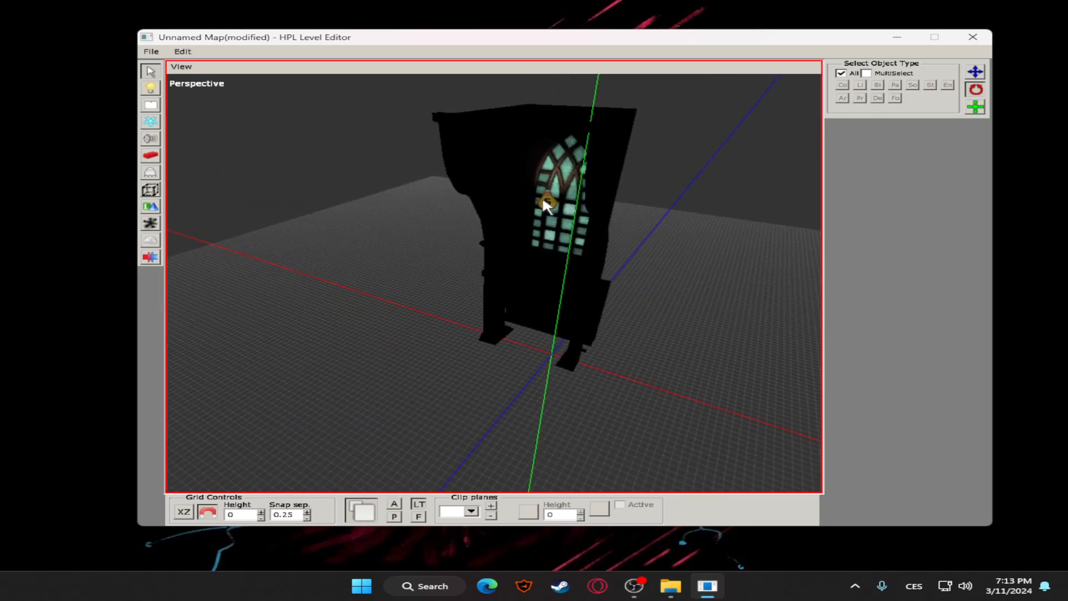
Pull the spot light away from the window along its Z axis, out in front of the wall
left_click(579, 204)
left_click(975, 71)
left_click_drag(486, 233, 379, 284)
left_click(732, 172)
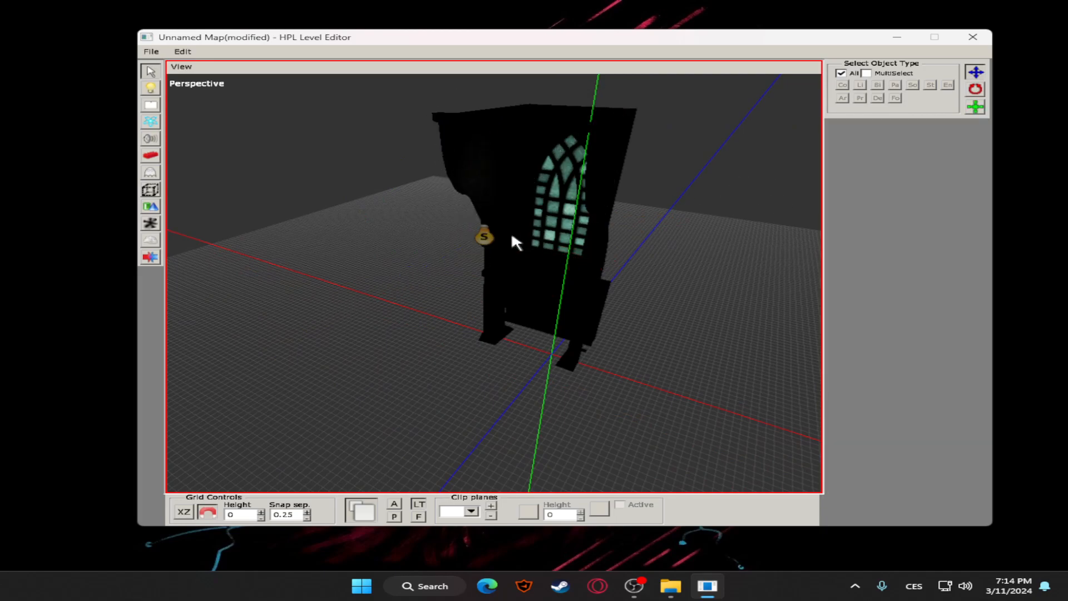
Increase the spot light's radius to 9.5 to light more of the wall, and delete the light
left_click(484, 236)
left_click(897, 132)
left_click_drag(876, 262, 879, 260)
left_click_drag(632, 217, 548, 158)
left_click(483, 263)
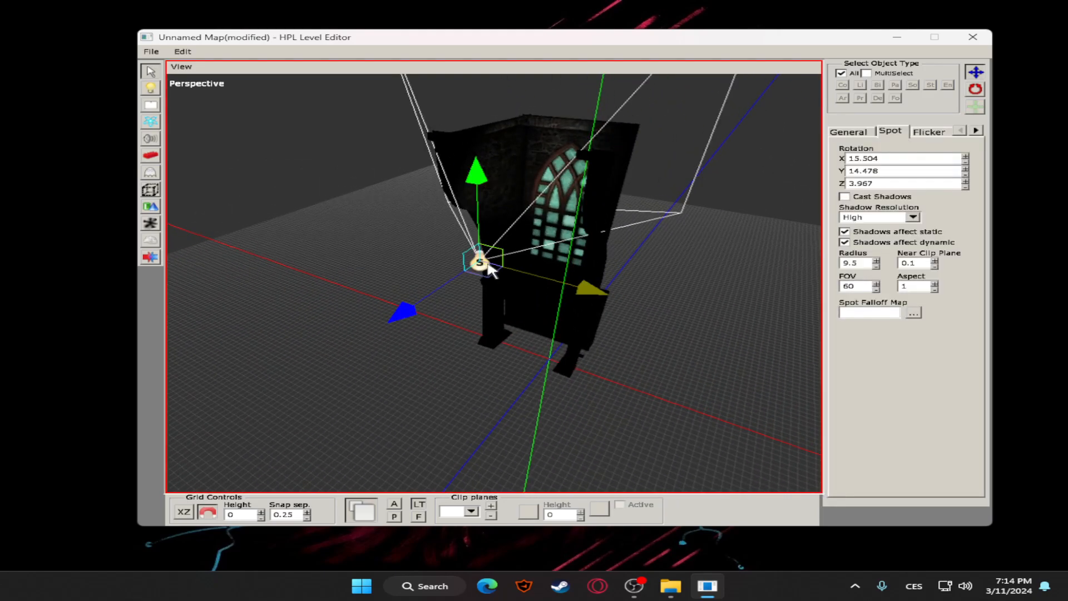
key("Delete")
Draw a BoxLight around the church window wall, about 16 by 12.5 by 16.75 in size
left_click(151, 88)
left_click(910, 84)
left_click(863, 96)
scroll(554, 227, "down", 2)
left_click_drag(556, 233, 338, 262, "alt")
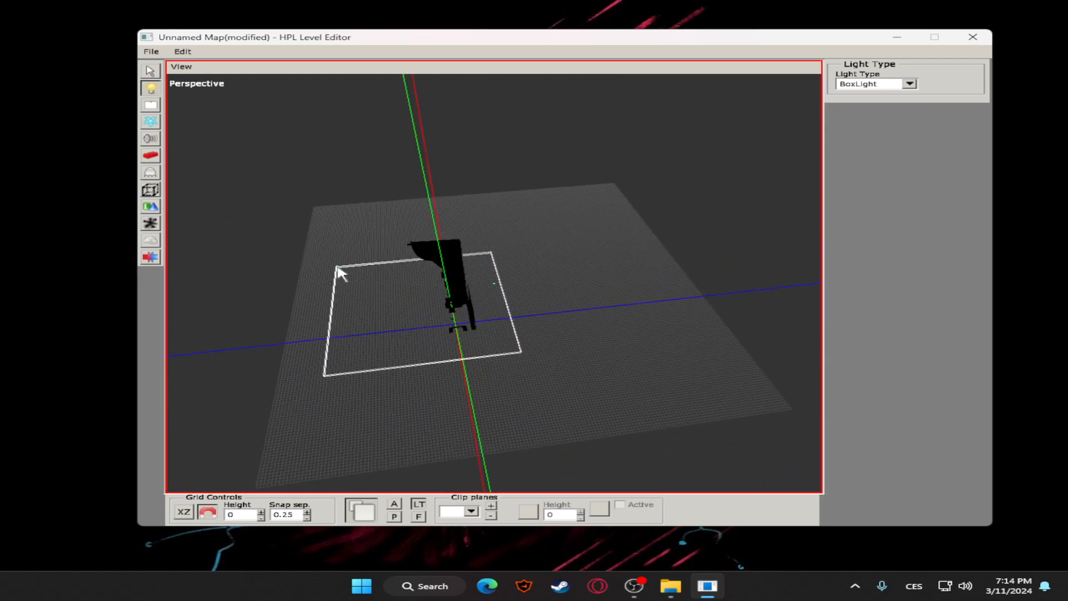
left_click(323, 189)
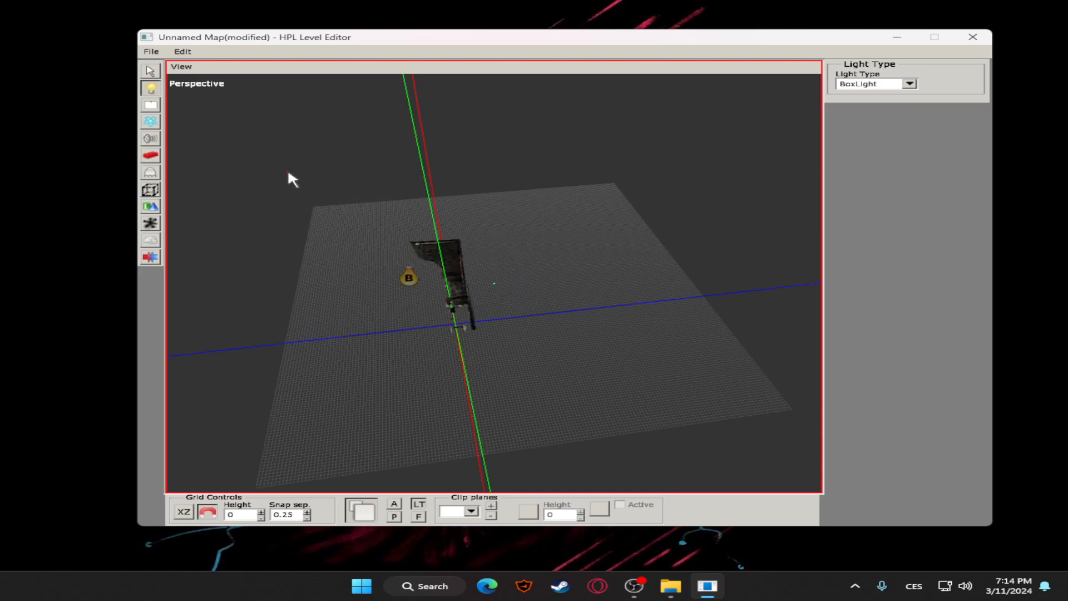
Select the box light around the window wall and set the red channel of its diffuse color to 0.2
left_click(149, 72)
left_click_drag(443, 219, 506, 249, "alt")
left_click(506, 249)
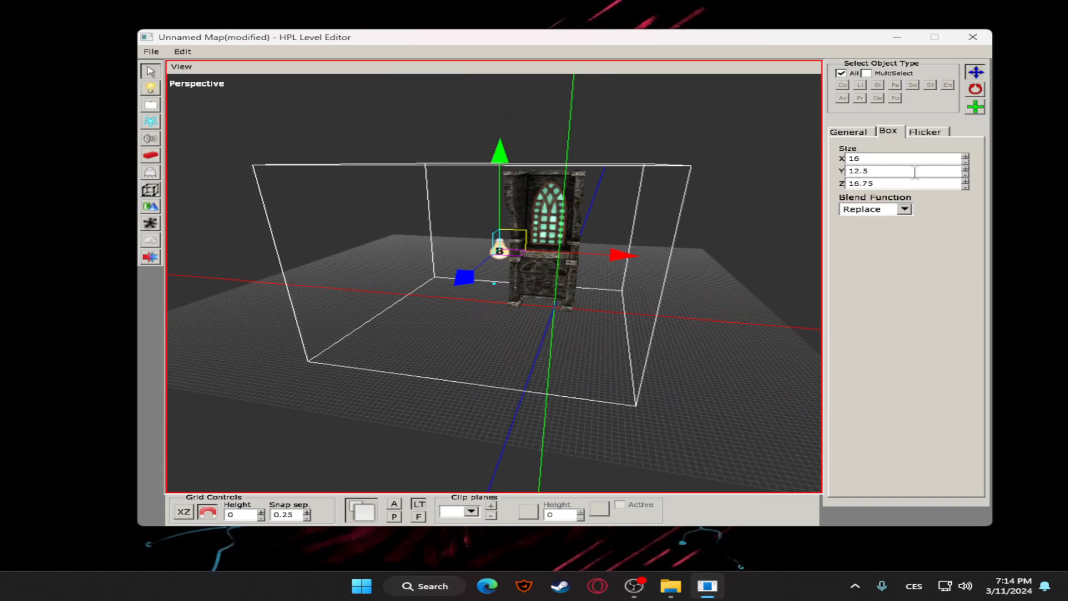
left_click(848, 131)
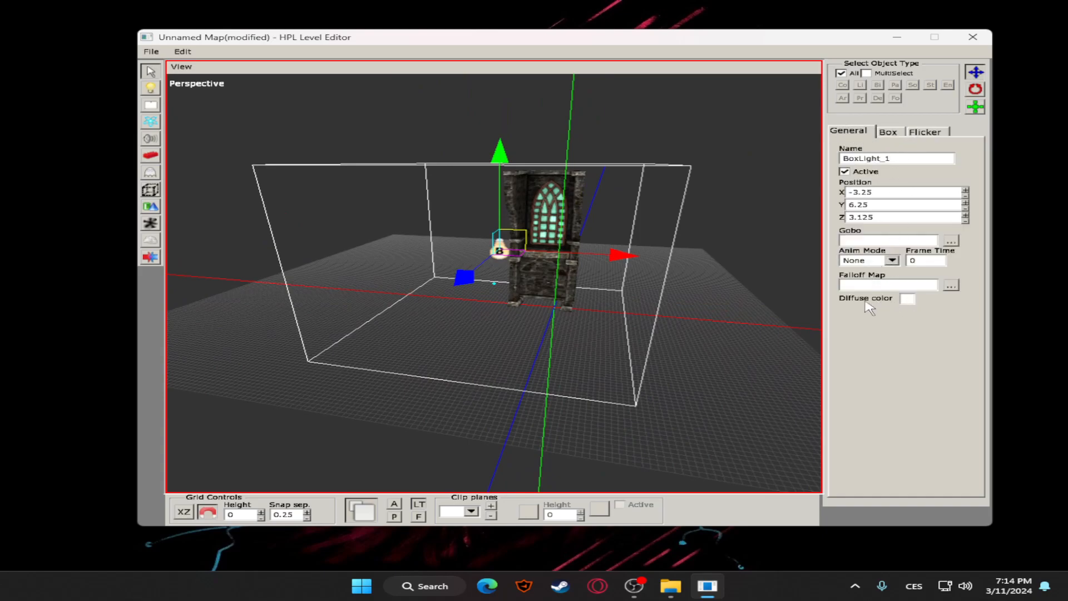
left_click(908, 300)
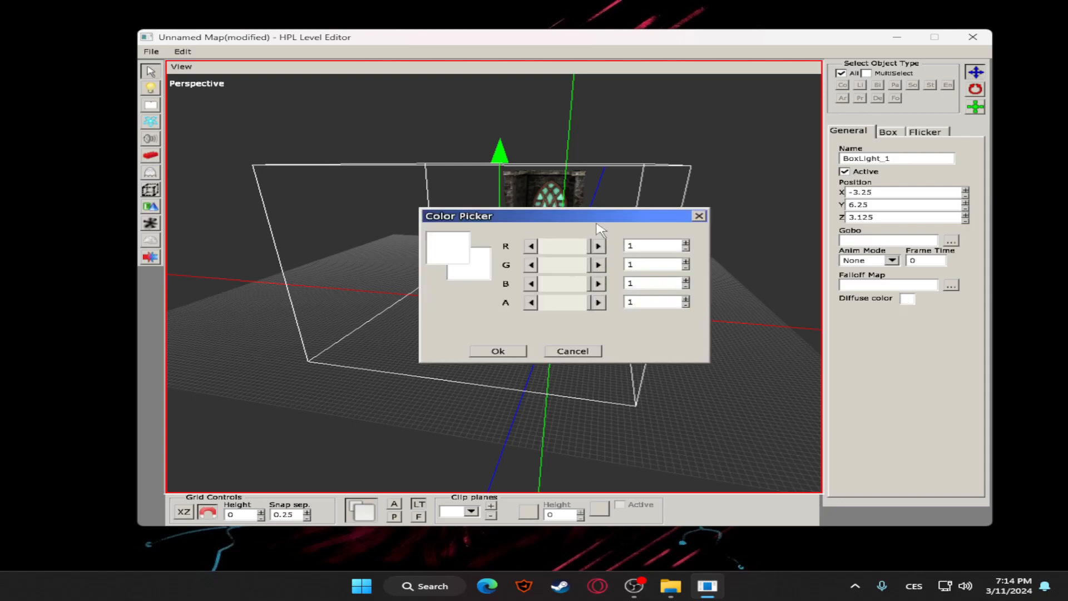
left_click_drag(620, 217, 668, 312)
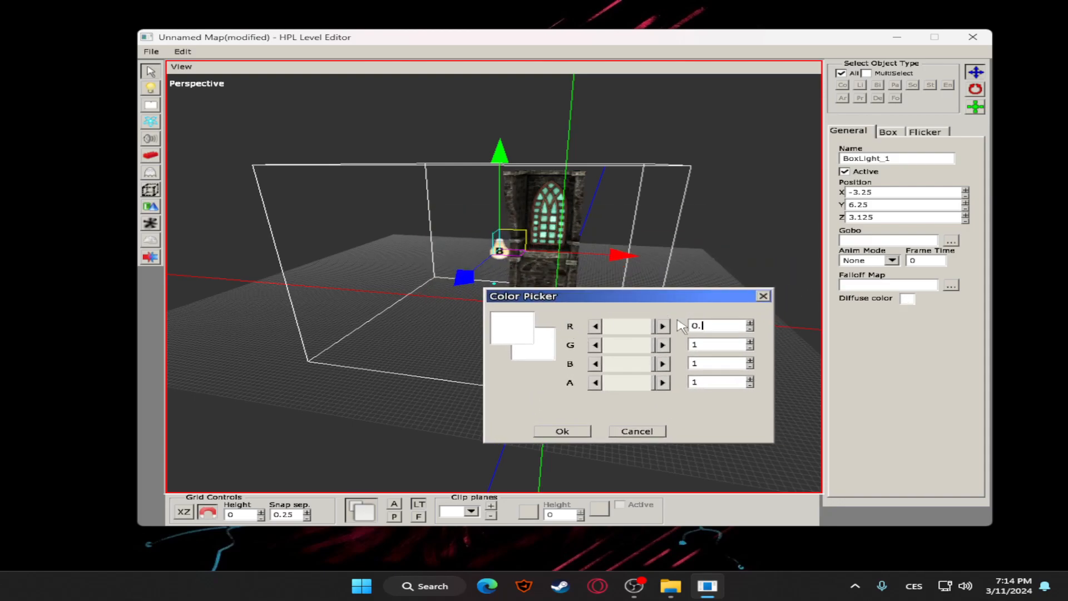
key("Return")
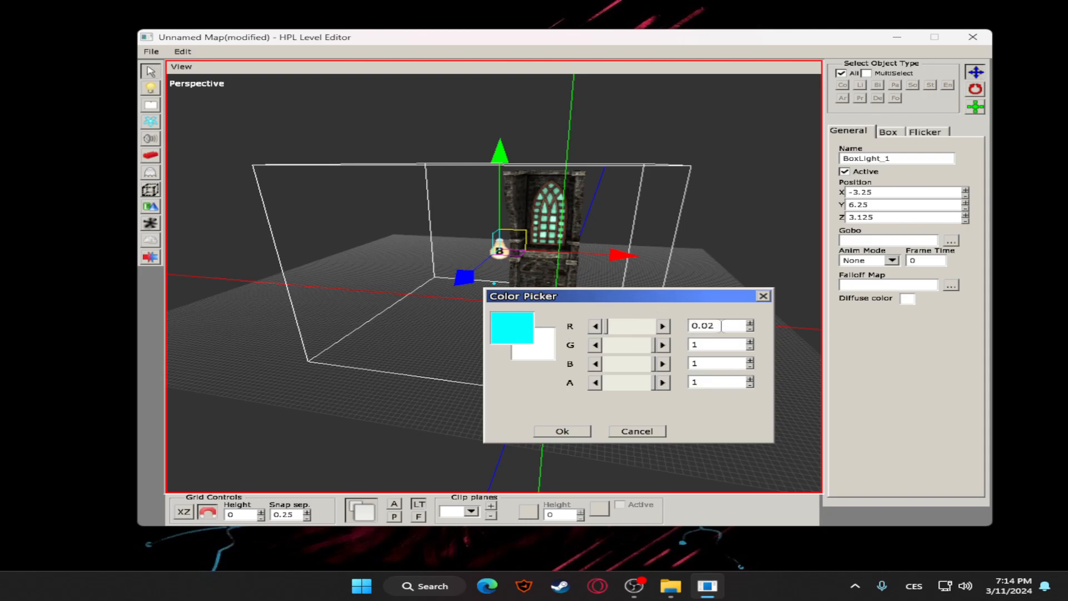
key("Return")
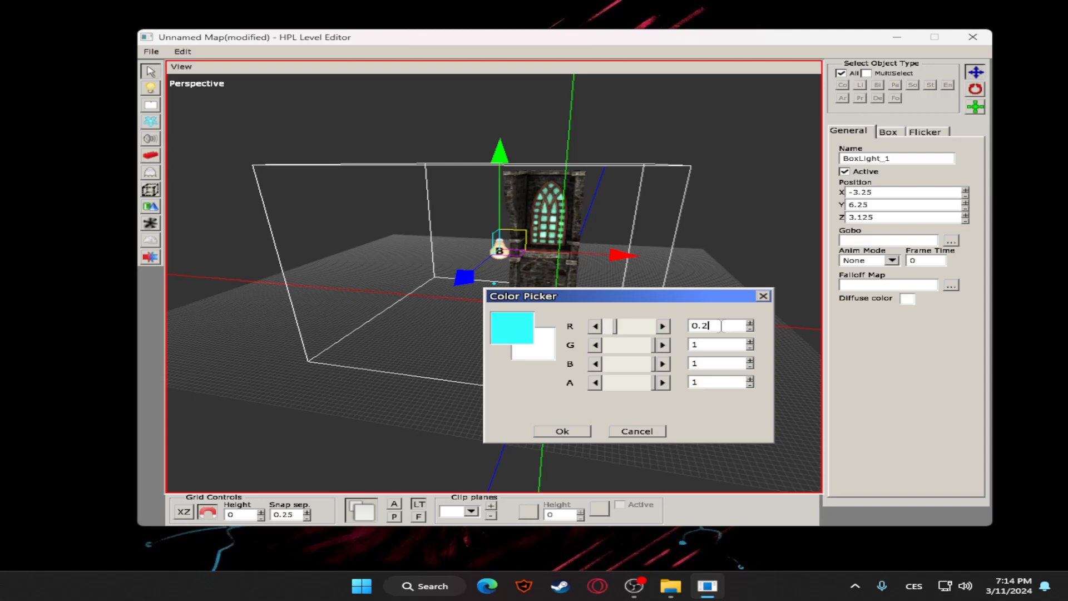
Set the green, blue and alpha channels of the box light's diffuse color to 0.2 and apply the color
double_click(708, 346)
type("0.2")
double_click(719, 365)
type("0.2")
double_click(711, 381)
type("0.2")
left_click(562, 434)
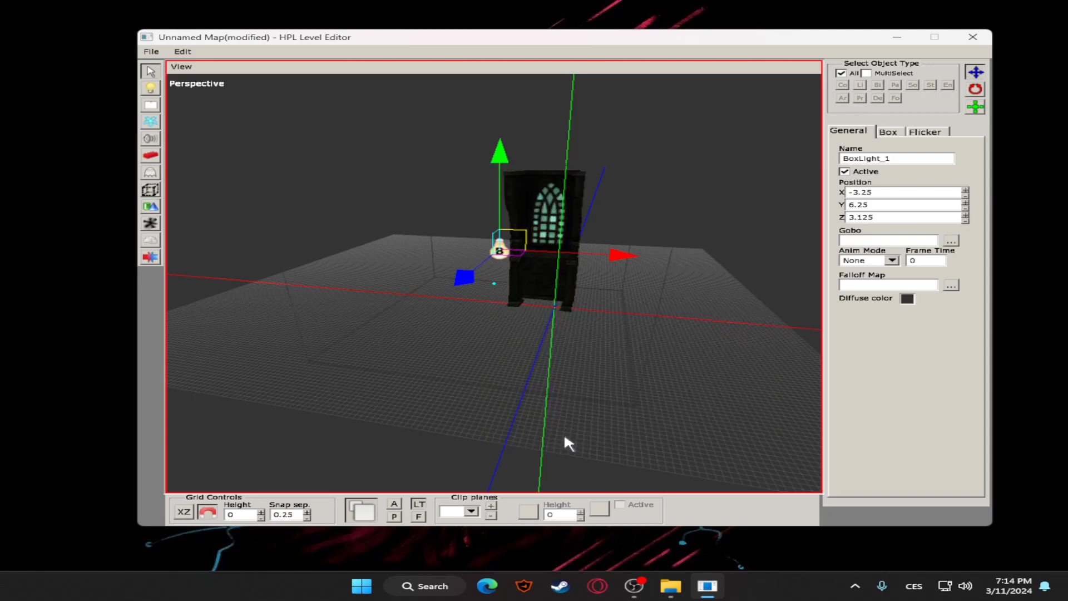
Change the box light's diffuse color to teal with green 0.714, blue 0.683 and alpha 0.707
left_click(673, 262)
scroll(636, 265, "up", 2)
left_click_drag(636, 264, 512, 266, "alt")
left_click(487, 245)
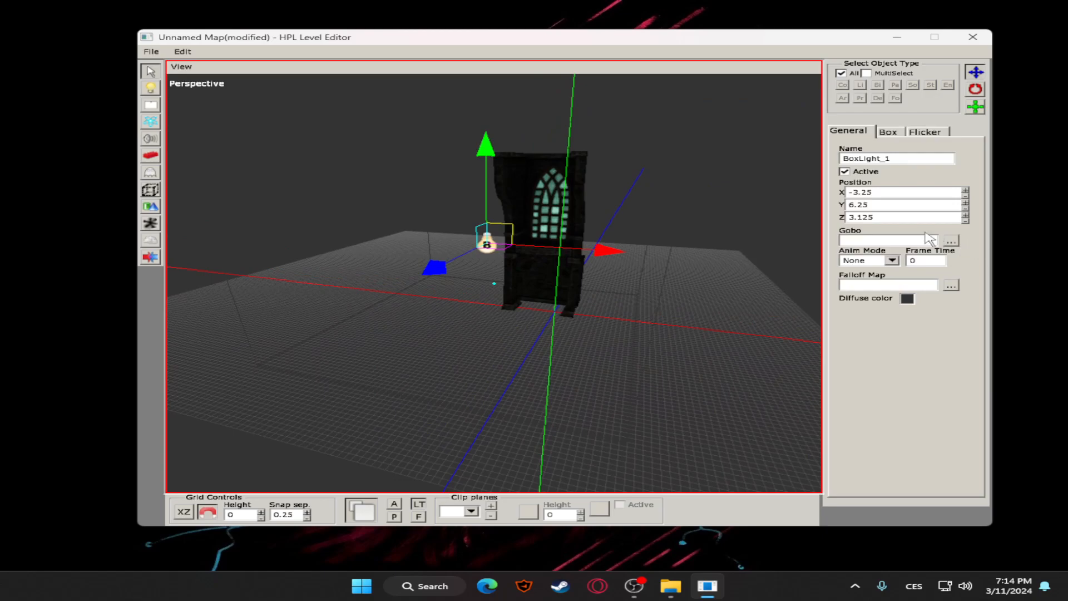
left_click(907, 299)
left_click_drag(543, 257, 568, 381)
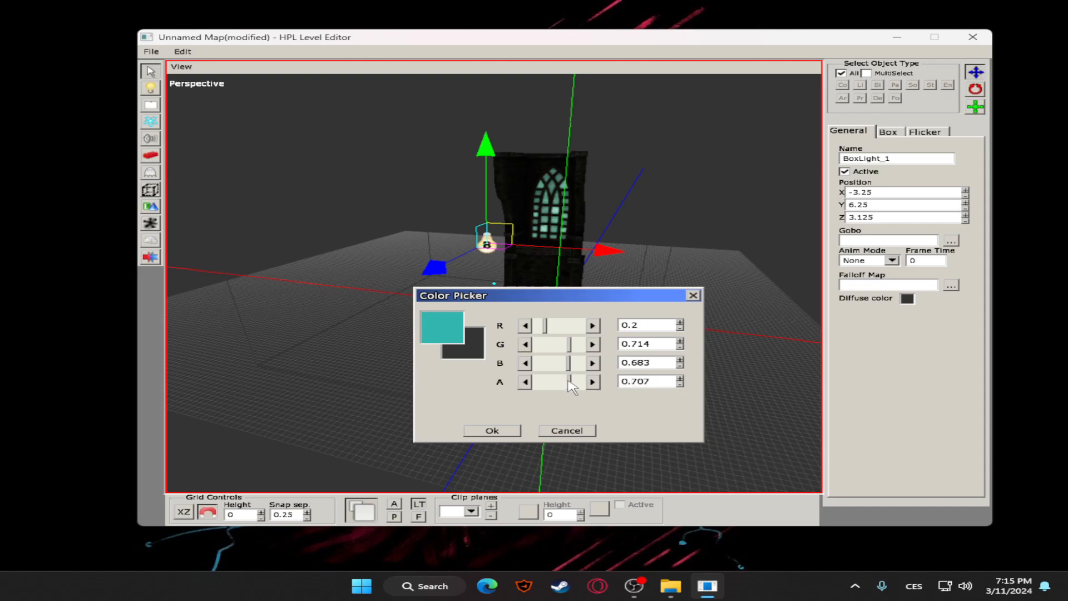
left_click(512, 426)
Recolor the box light purple by setting its diffuse red to 0.717 and green to 0.273
left_click(648, 294)
left_click_drag(649, 293, 502, 235, "alt")
left_click(504, 238)
left_click(908, 299)
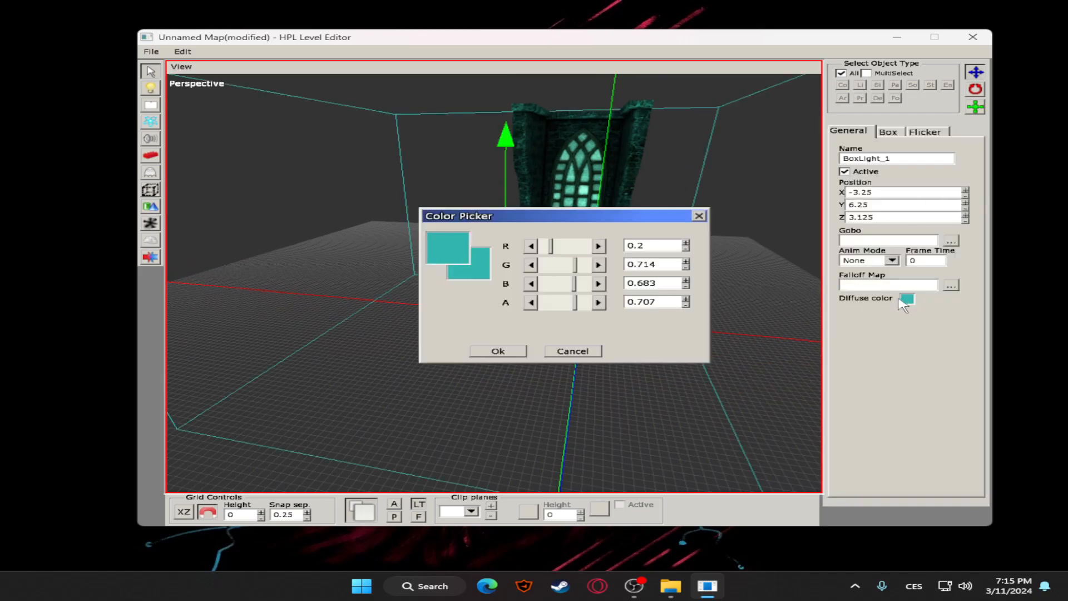
mouse_move(554, 250)
left_mouse_down()
mouse_move(579, 253)
mouse_move(554, 267)
left_mouse_up()
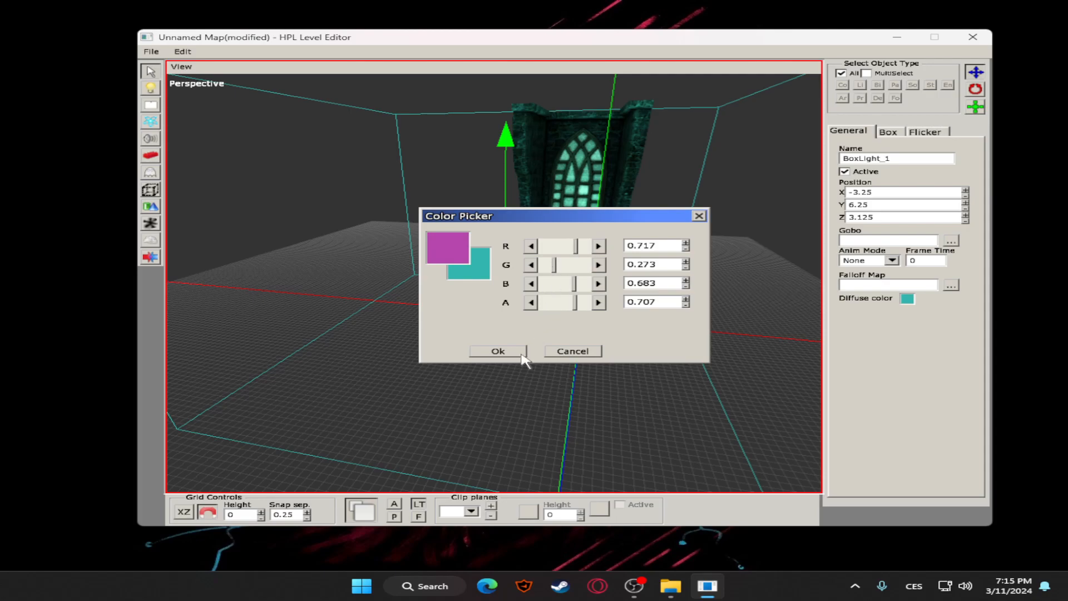
left_click(498, 351)
Turn the box light's diffuse color light grey with green 0.704 and alpha 0.207
left_click(902, 300)
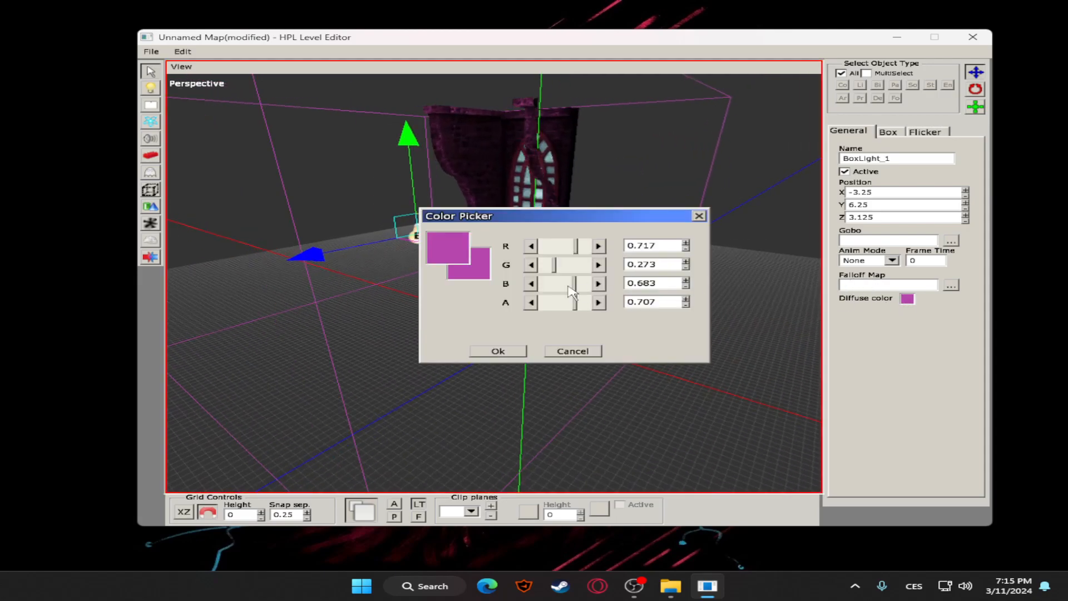
left_click_drag(554, 265, 554, 311)
left_click(498, 351)
left_click(904, 299)
left_click(494, 350)
middle_click_drag(588, 312, 891, 284)
Make the box light's diffuse color yellow by setting blue to 0.2 and alpha to 0.187
left_click(907, 298)
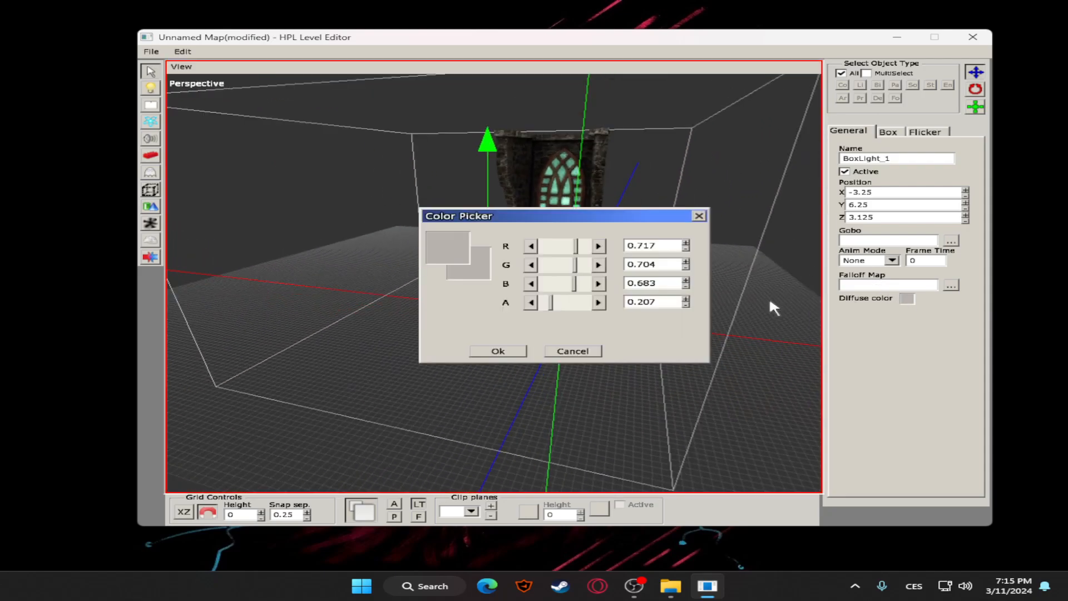
left_click(534, 303)
left_click_drag(658, 283, 606, 281)
type("0")
type(".3")
key("BackSpace")
type("2")
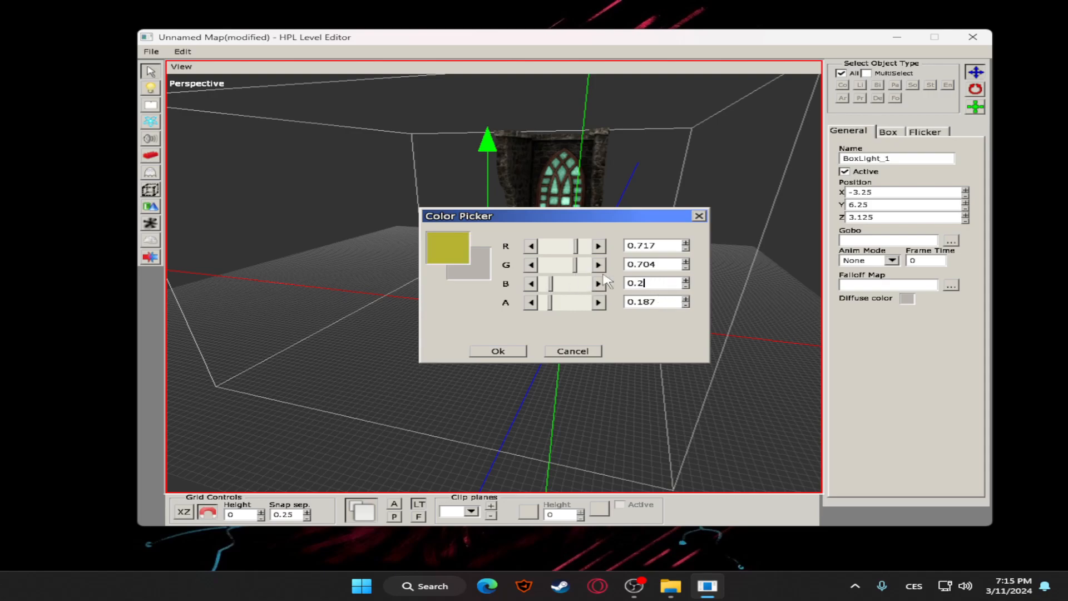
left_click(517, 350)
middle_click_drag(679, 259, 499, 243)
left_click(528, 270)
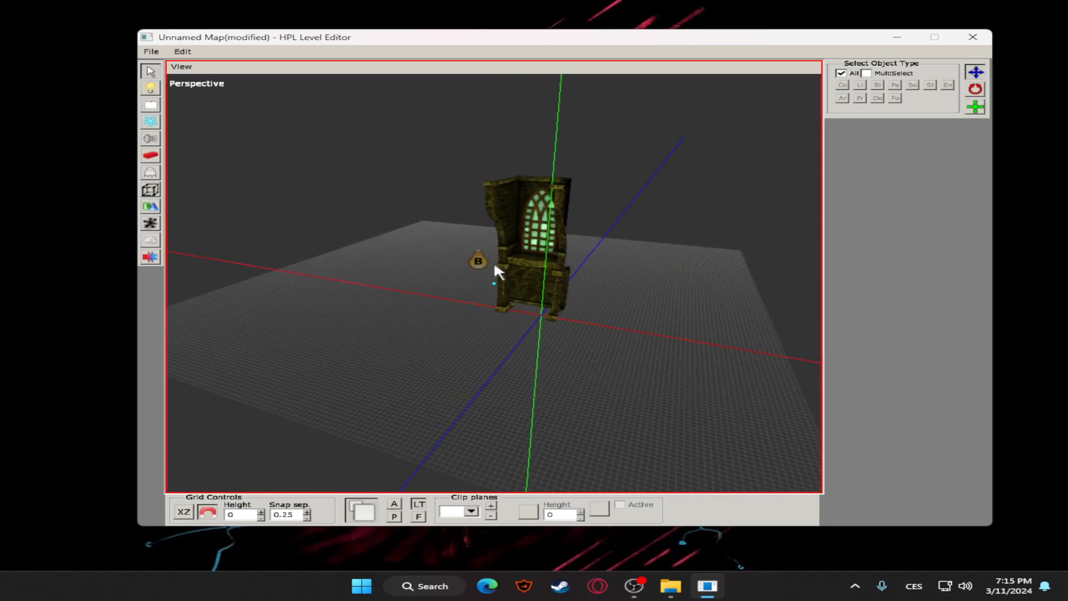
Delete the box light and switch the viewport back to the default editor lighting
left_click(500, 263)
key("Delete")
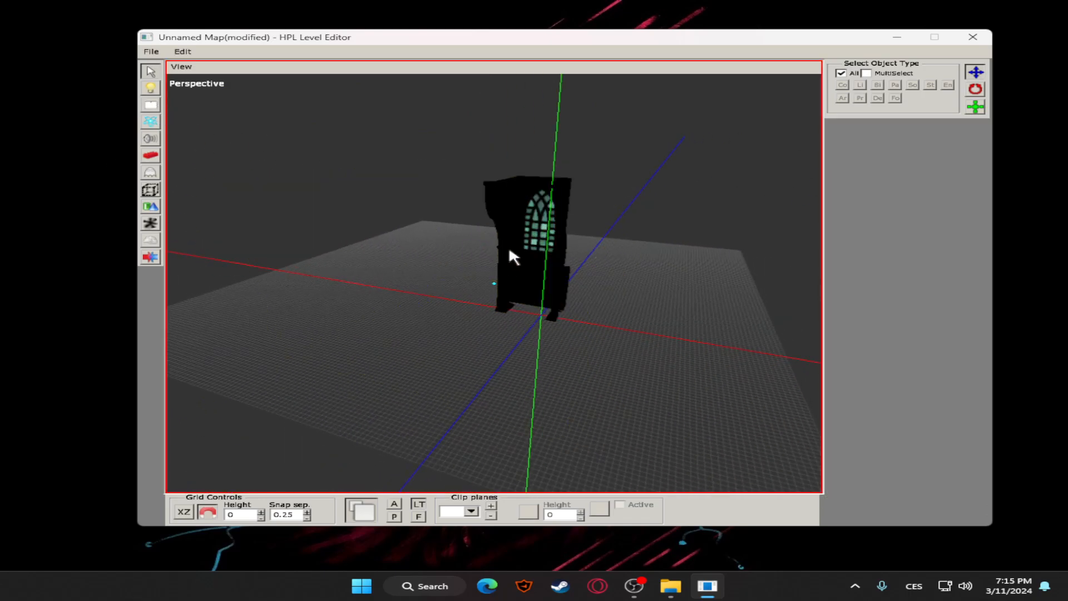
left_click(418, 504)
middle_click_drag(629, 342, 637, 232)
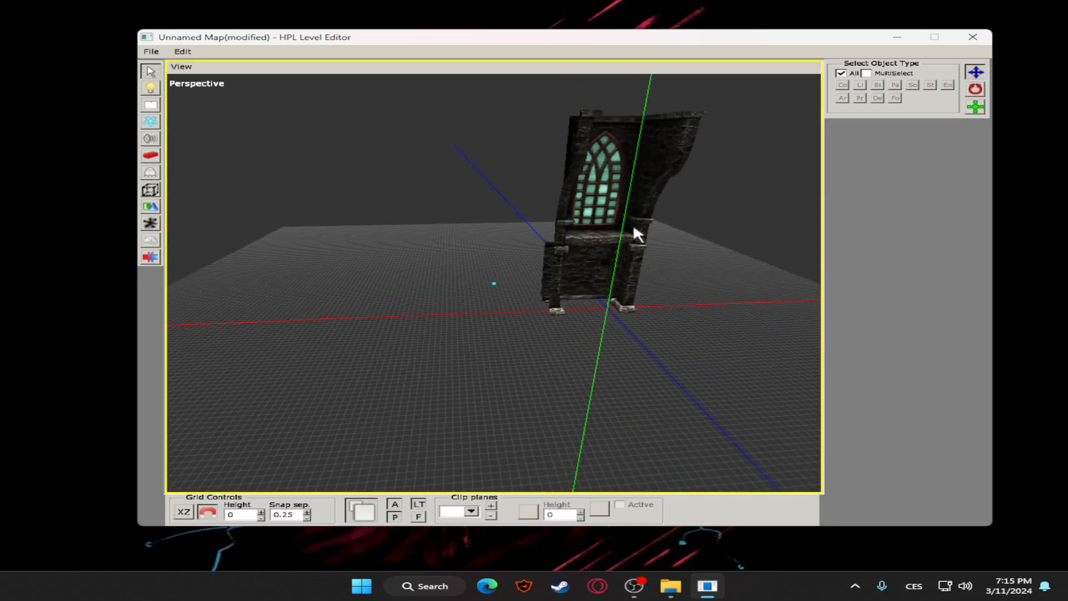
left_click(158, 108)
middle_click_drag(405, 205, 458, 333)
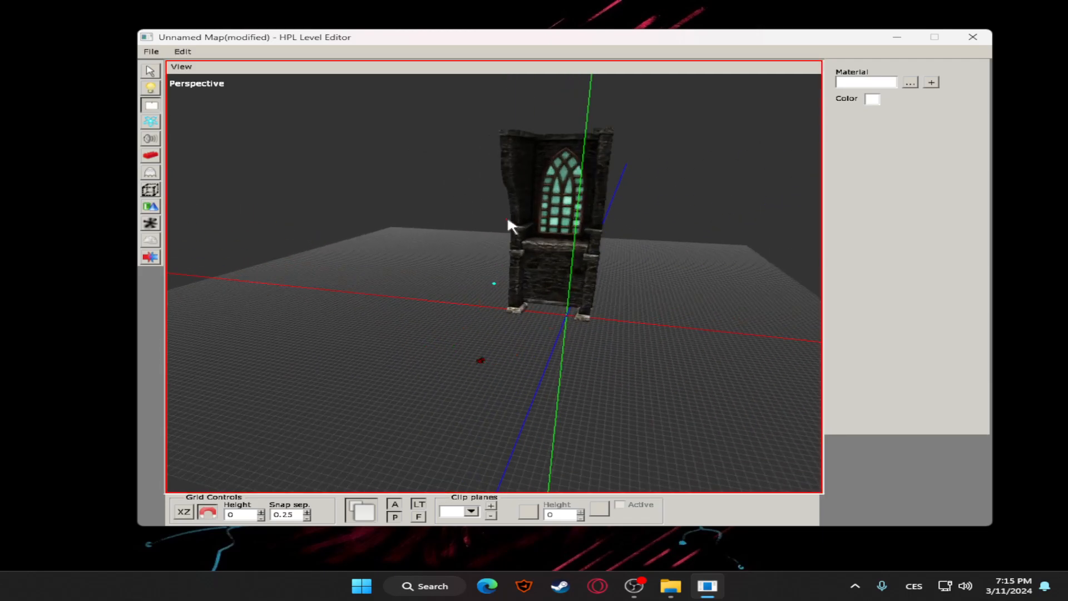
left_click(150, 71)
left_click(479, 360)
key("Delete")
Choose the hands.mat material from models/player/hands for a new billboard and place it on the grid in front of the wall
left_click(147, 105)
left_click(910, 84)
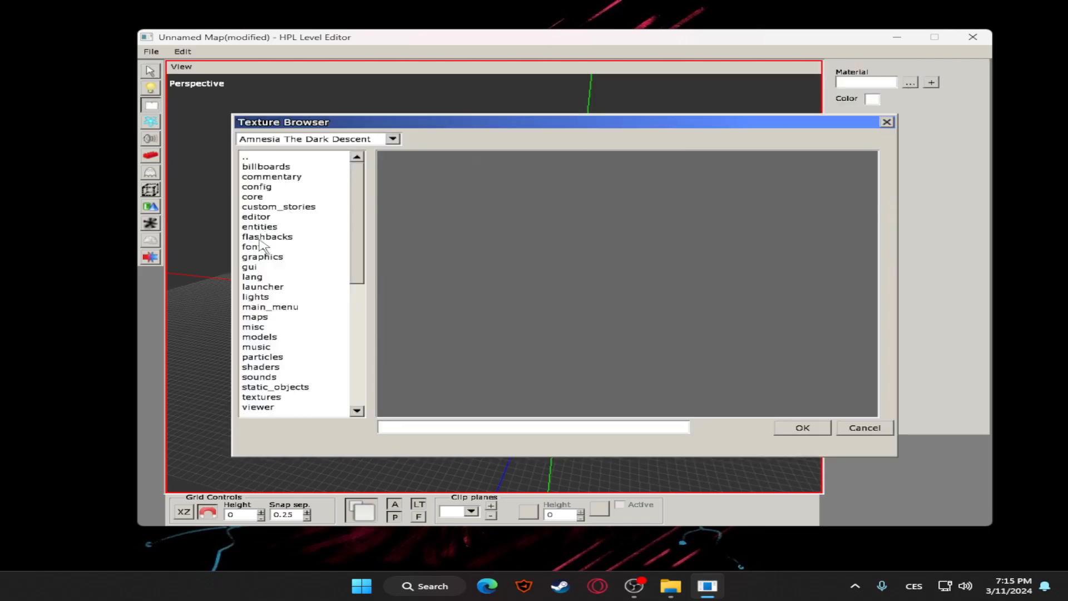
scroll(261, 244, "down", 1)
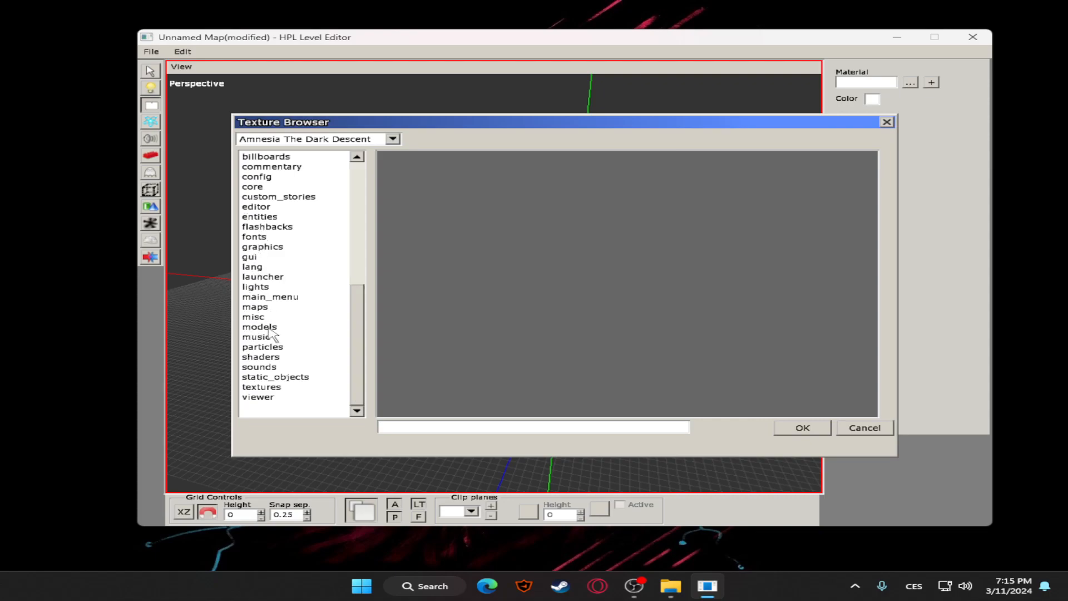
scroll(270, 334, "up", 1)
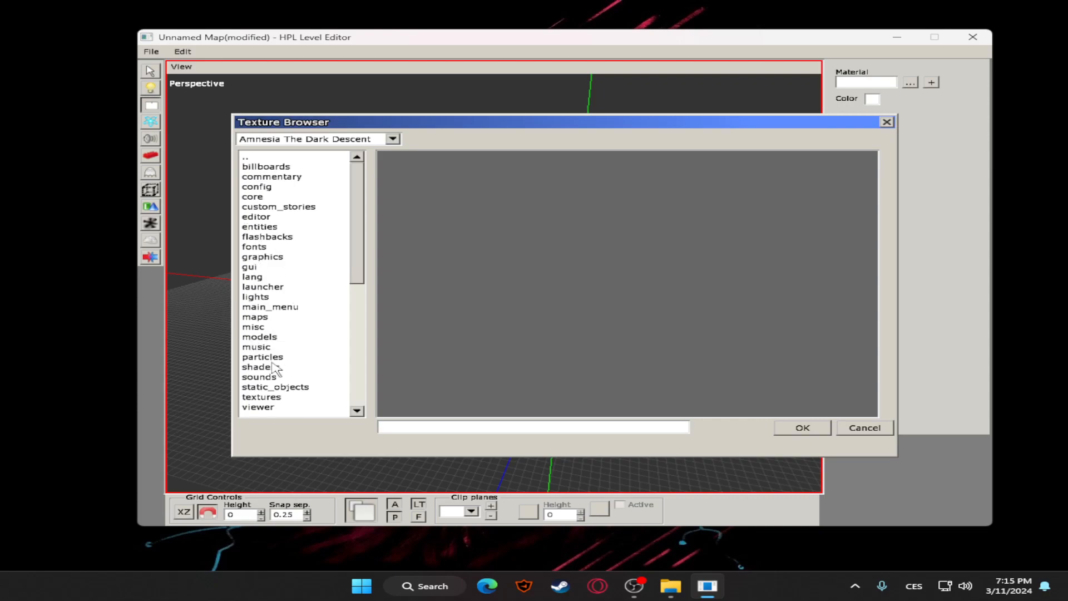
double_click(261, 340)
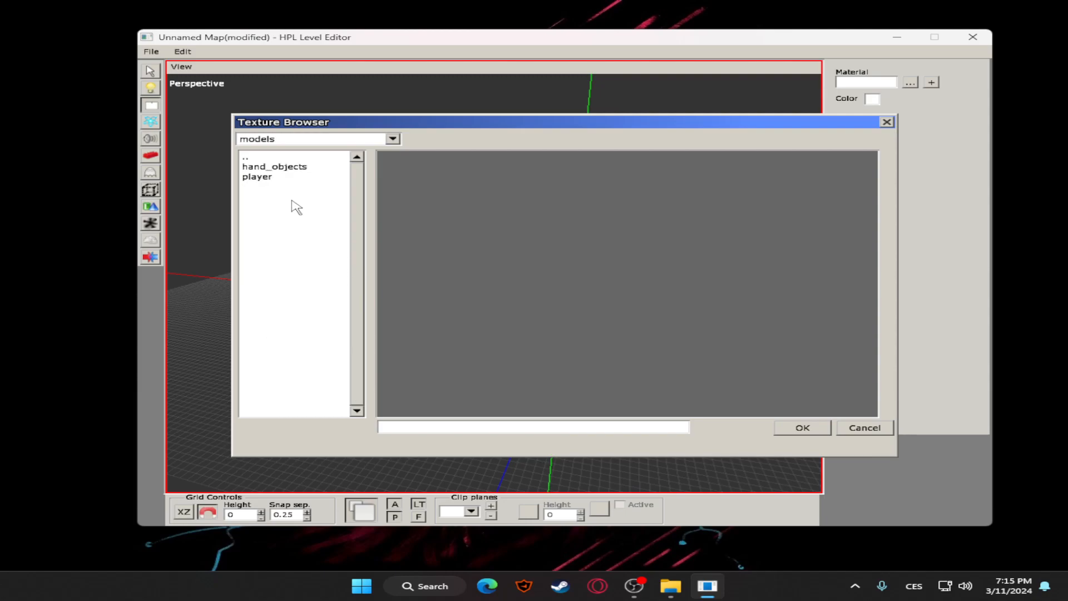
double_click(267, 177)
double_click(278, 169)
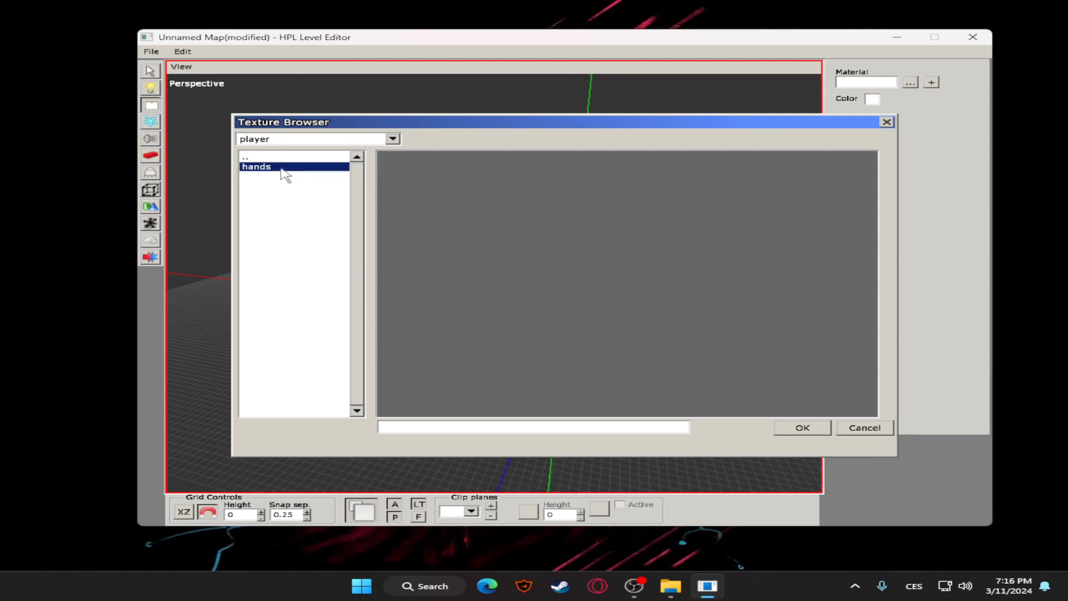
left_click(418, 193)
left_click(818, 428)
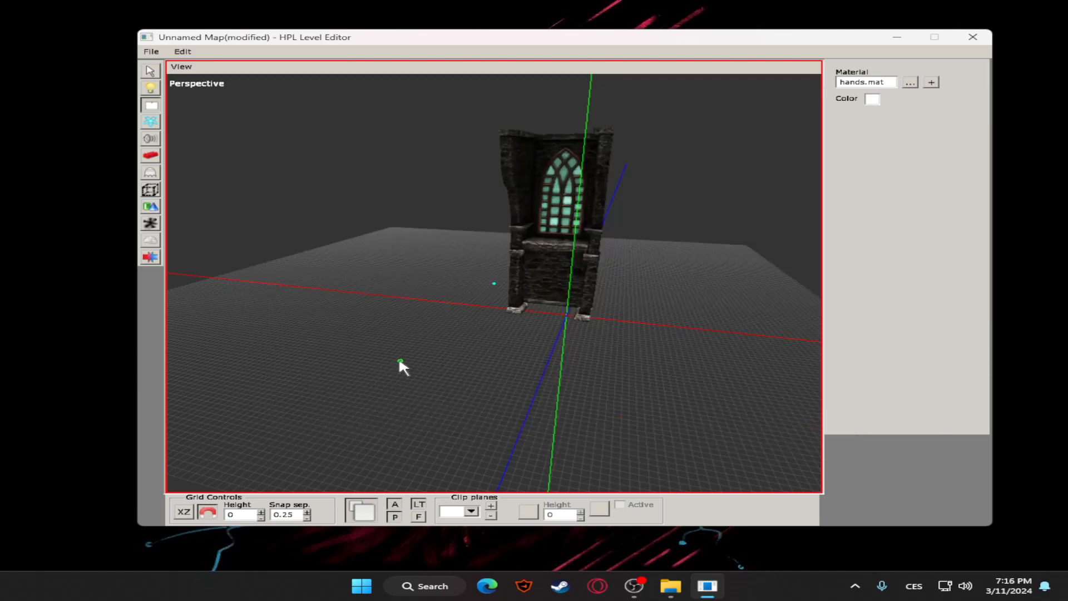
Raise the hands billboard to 2.25 on the Y axis, view it from the side, and delete it
left_click(149, 71)
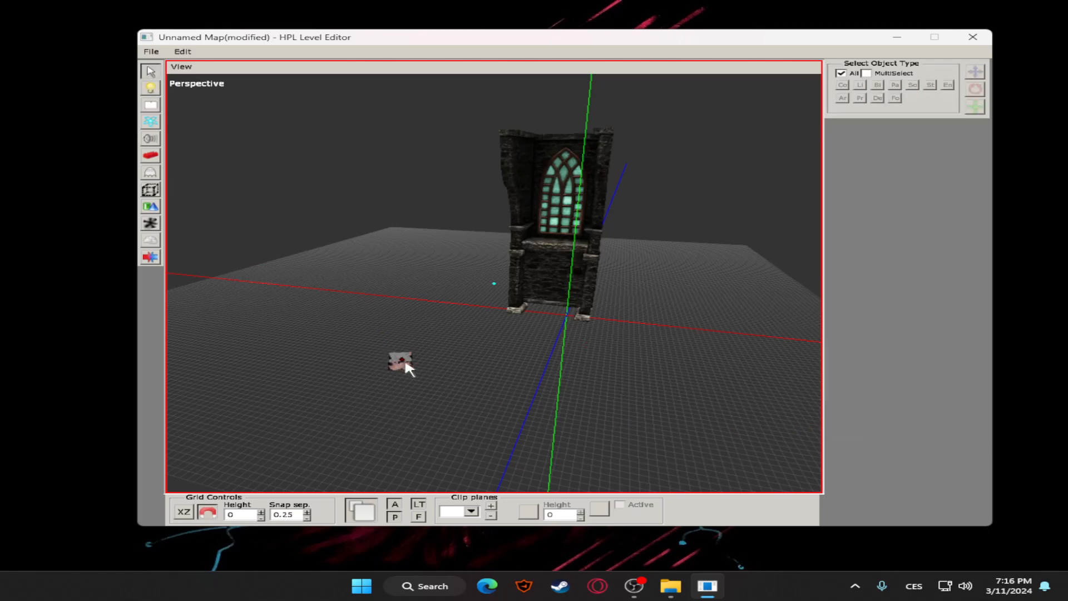
scroll(395, 369, "up", 5)
left_click_drag(368, 395, 415, 369, "alt")
left_click(432, 401)
left_click_drag(431, 328, 443, 229)
left_click(600, 295)
left_click(495, 350)
left_click_drag(494, 349, 398, 285, "alt")
left_click(397, 285)
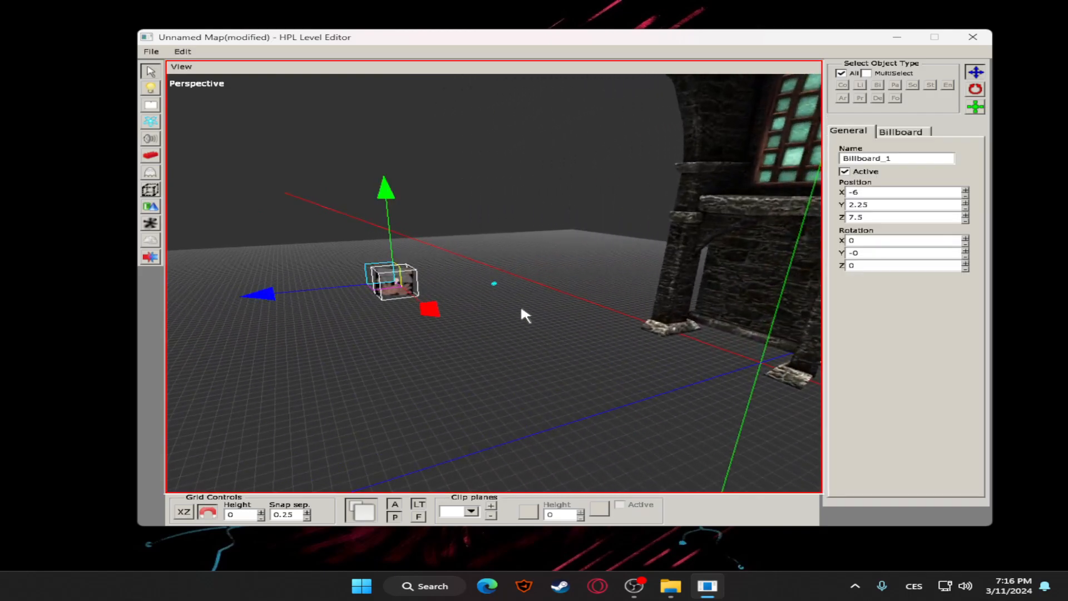
left_click(522, 310)
left_click_drag(522, 312, 609, 331, "alt")
Load ps_area_fog_sewer.ps from the particles folder and place the particle system on the grid in front of the wall
left_click(150, 123)
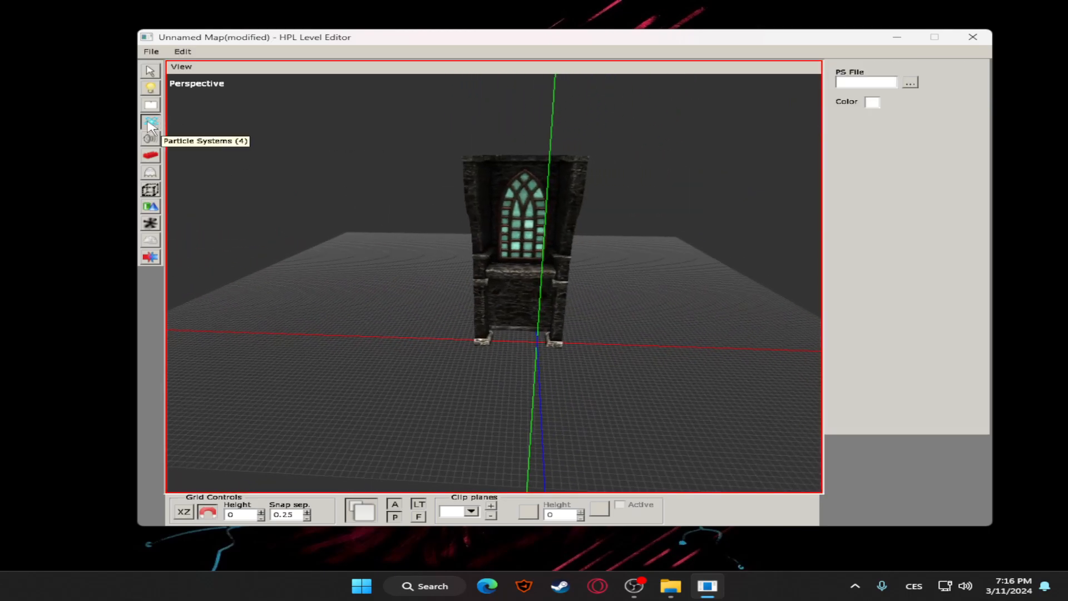
left_click(911, 83)
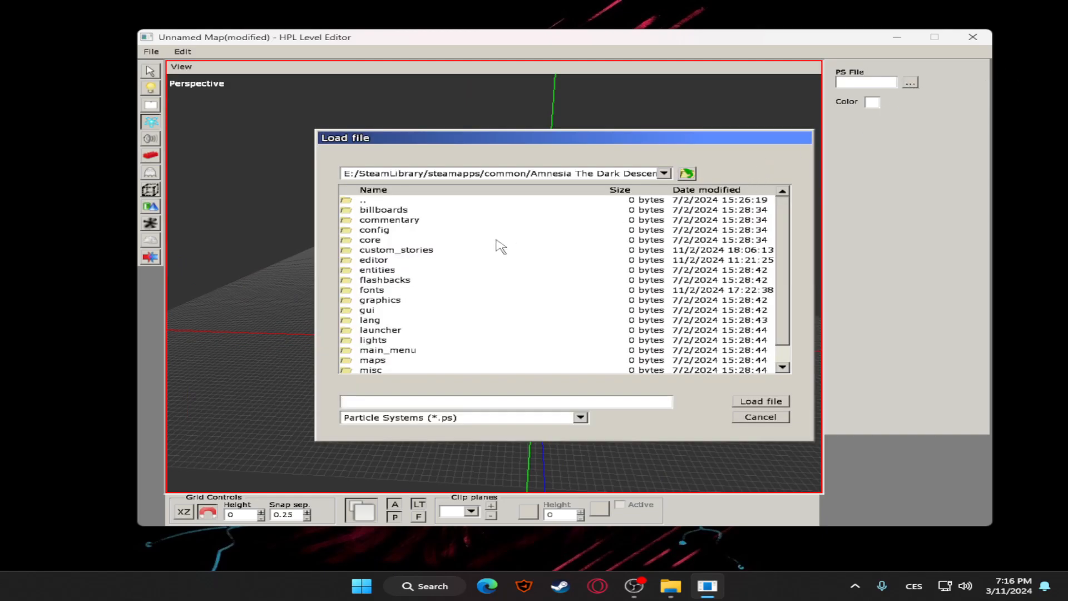
scroll(397, 354, "down", 3)
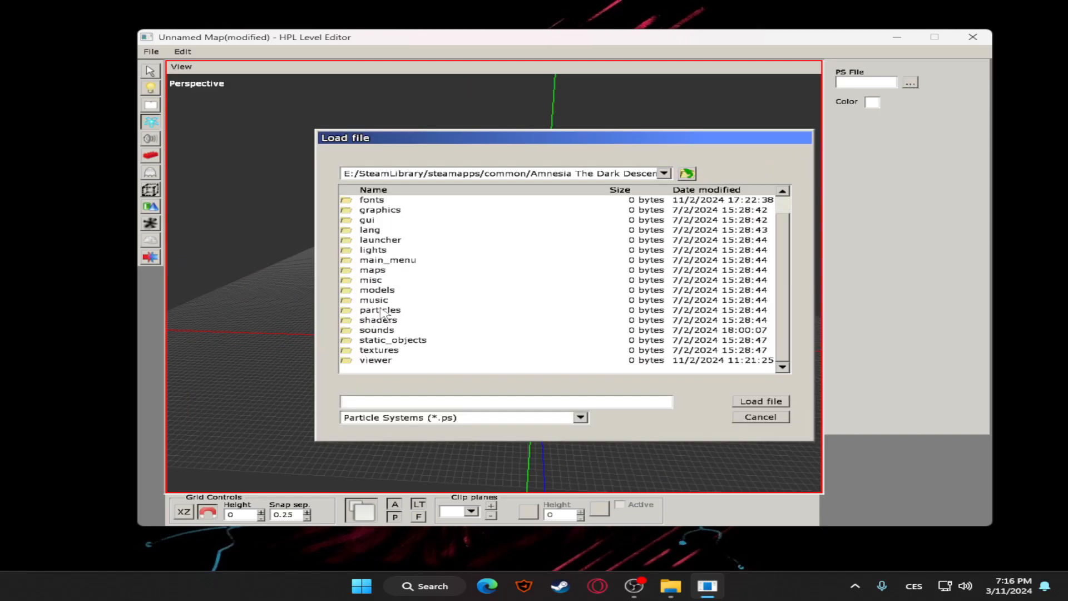
double_click(382, 312)
scroll(393, 262, "down", 3)
scroll(421, 256, "up", 3)
scroll(421, 283, "down", 3)
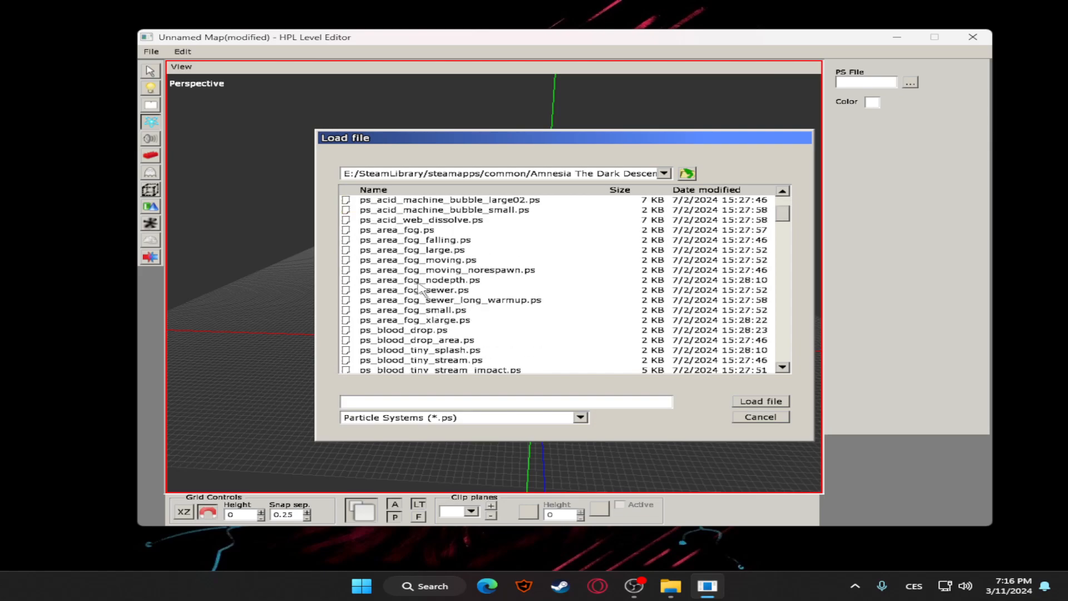
double_click(445, 291)
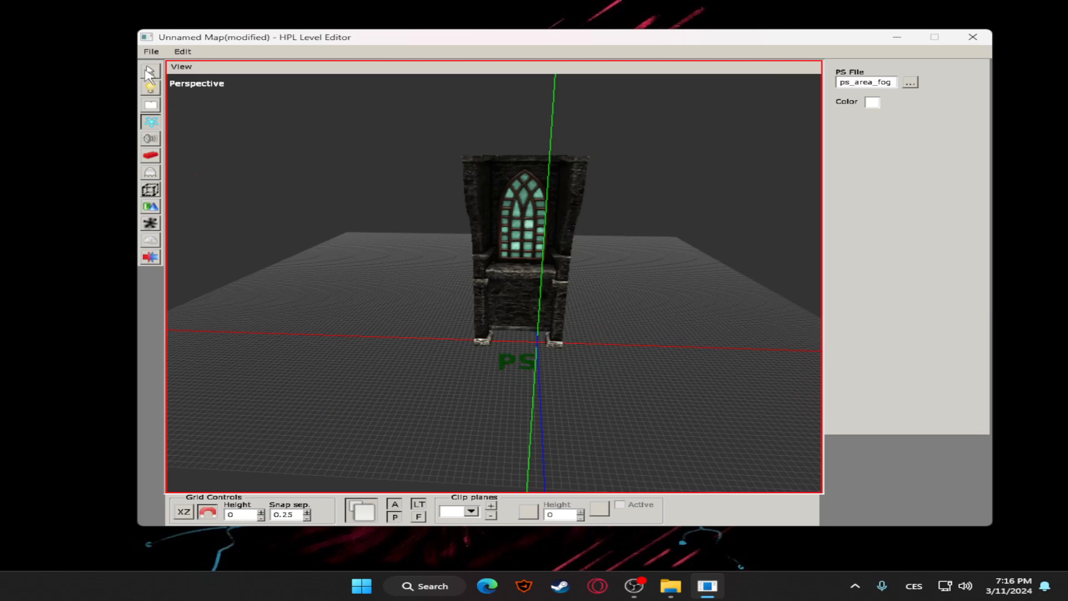
Raise the fog particle system off the grid and move it along its Z axis to the church window
left_click(154, 74)
left_click(533, 364)
scroll(613, 352, "up", 3)
left_click_drag(541, 348, 555, 206)
middle_click_drag(687, 238, 327, 272)
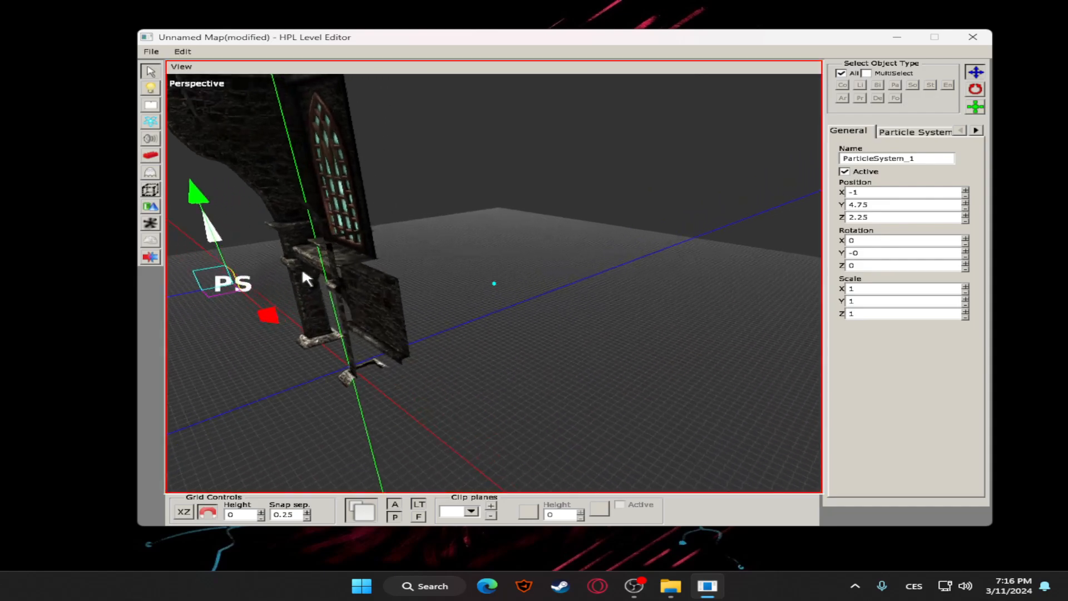
left_click_drag(185, 286, 316, 266)
left_click_drag(328, 186, 322, 118)
Examine the fog particle system at the window from several angles and distances
left_click(439, 199)
middle_click_drag(439, 198, 546, 225)
scroll(546, 236, "up", 5)
scroll(546, 239, "down", 4)
middle_click_drag(475, 250, 550, 246)
scroll(522, 260, "up", 3)
scroll(443, 268, "up", 2)
scroll(444, 266, "down", 5)
scroll(676, 235, "down", 2)
middle_click_drag(677, 236, 241, 204)
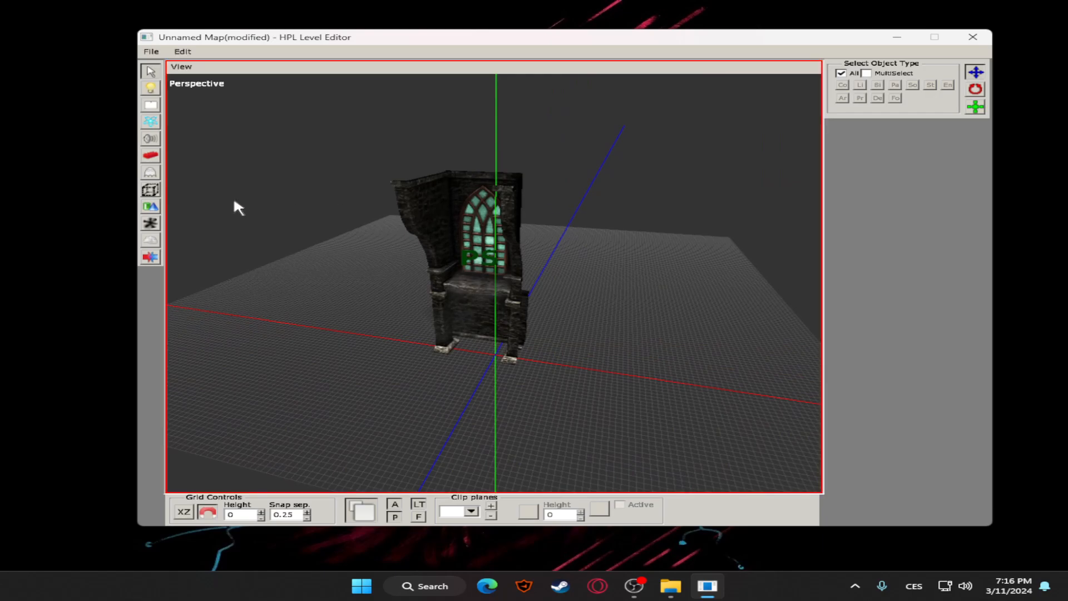
scroll(505, 235, "down", 2)
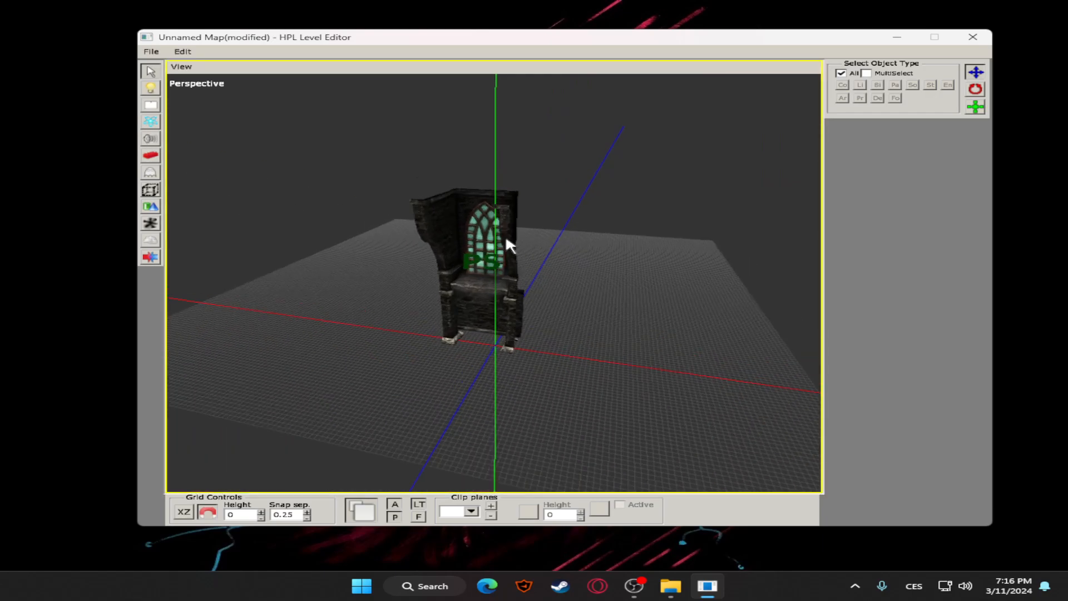
Load 04_scream.snt from the 04 sound folder and place the sound on the grid beside the wall
left_click(152, 142)
left_click(910, 82)
double_click(404, 251)
left_click(410, 252)
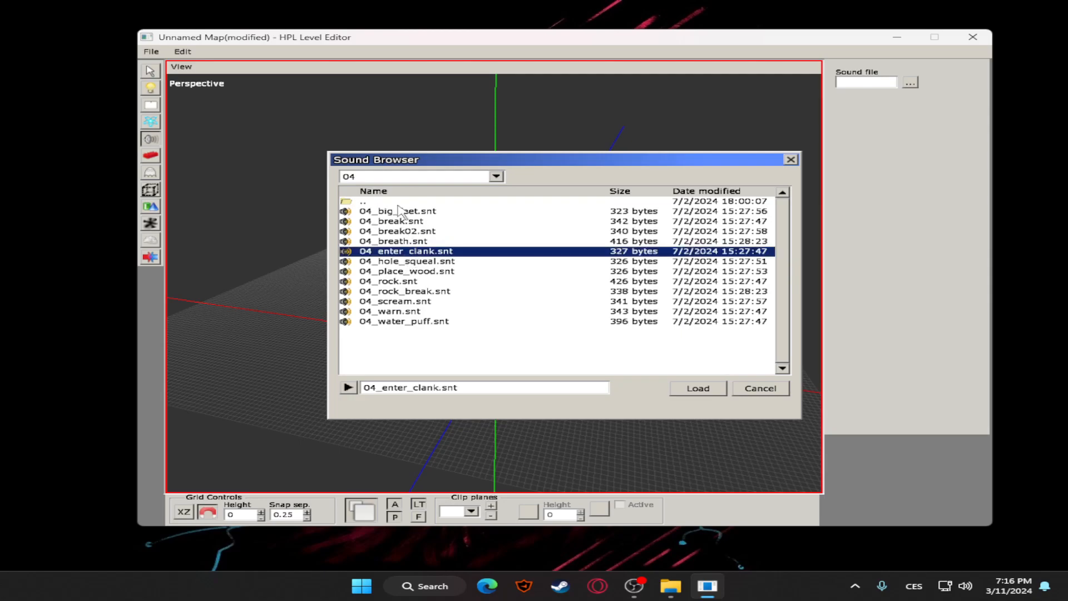
double_click(424, 301)
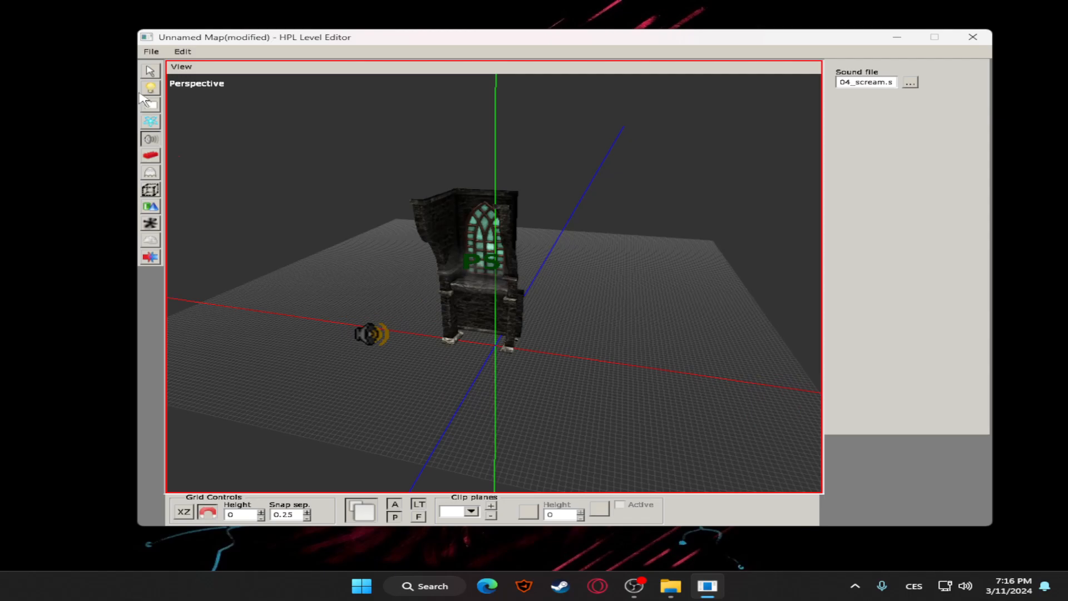
left_click(150, 72)
Raise the scream sound off the grid to 7.75 on the Y axis, beside the church window
left_click(373, 334)
scroll(376, 333, "down", 4)
left_click_drag(402, 240, 410, 174)
left_click_drag(521, 271, 587, 277)
left_click_drag(669, 220, 446, 313, "alt")
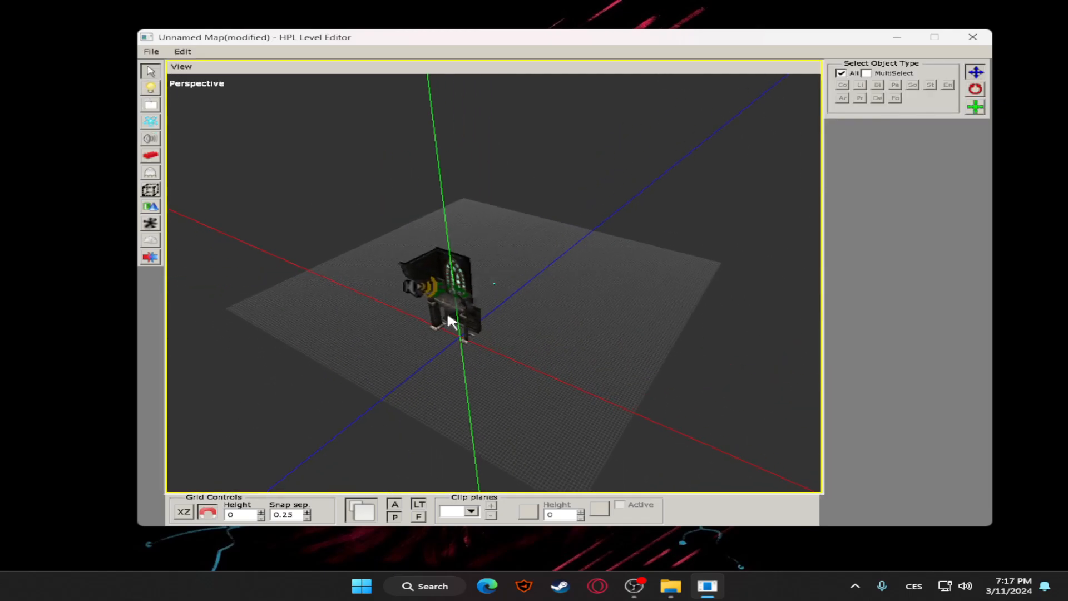
scroll(448, 300, "up", 4)
left_click(374, 287)
left_click(975, 106)
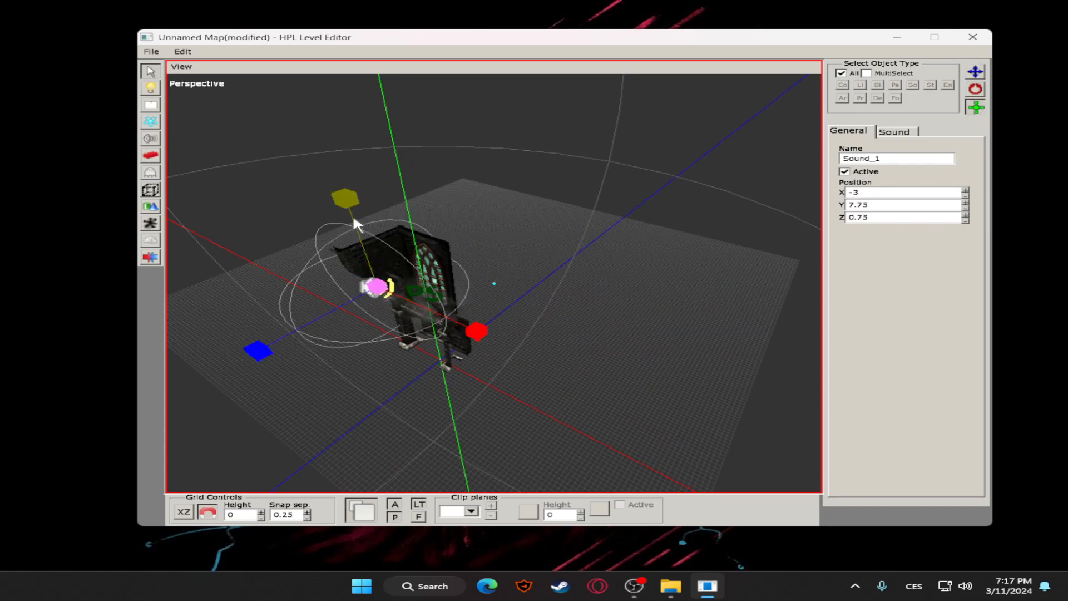
left_click(974, 73)
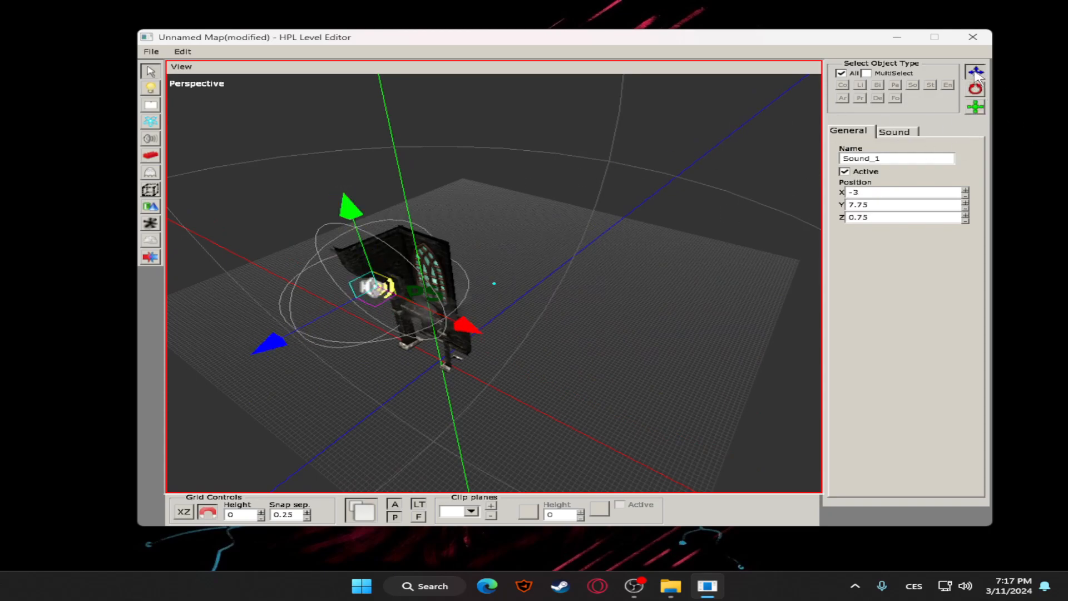
Examine the scream sound's distance and volume settings and view its placement by the window from several angles
left_click(294, 250)
left_click(404, 281)
left_click(896, 132)
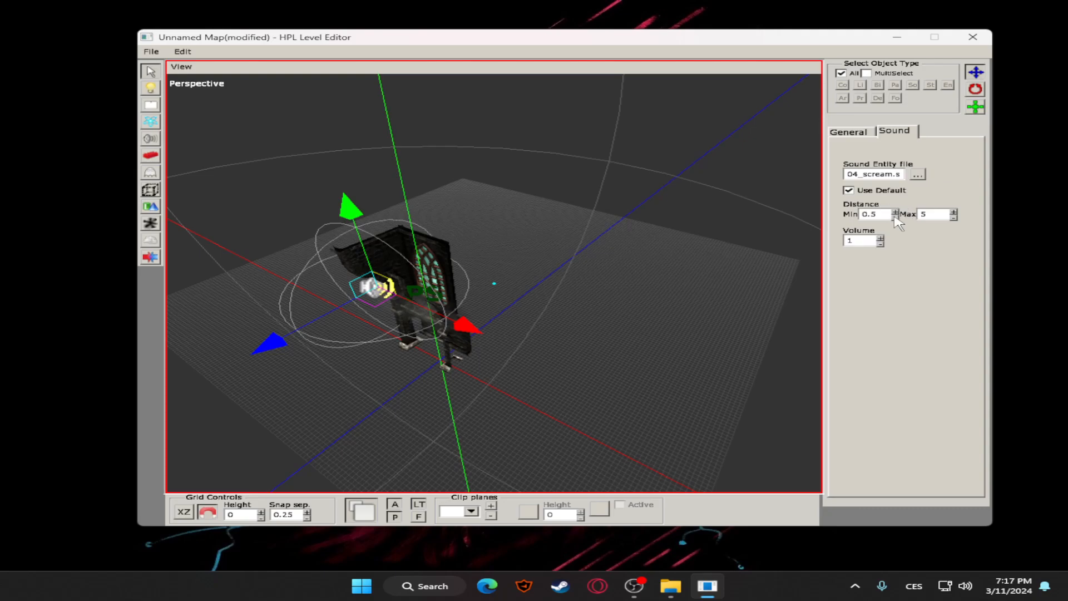
left_click(954, 217)
left_click(523, 243)
mouse_move(523, 243)
left_mouse_down("alt")
mouse_move(608, 234)
mouse_move(639, 272)
mouse_move(485, 247)
mouse_move(556, 234)
mouse_move(531, 236)
left_mouse_up("alt")
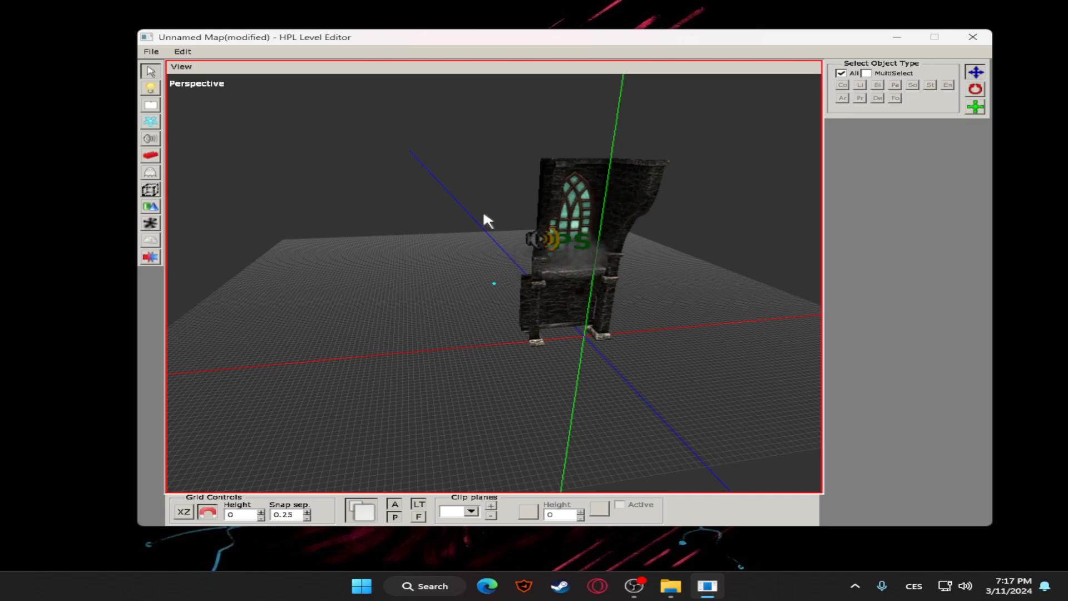
key("space")
key("space")
left_click_drag(634, 346, 477, 296, "alt")
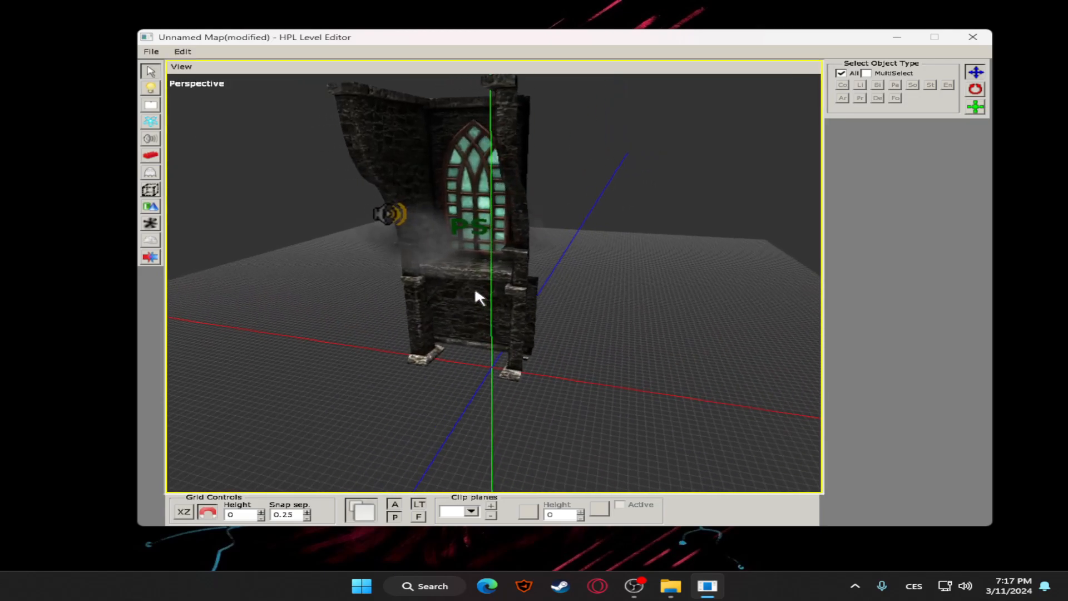
Place two grass02_brown patches from the outside static object set at the foot of the wall
left_click(150, 155)
scroll(540, 265, "down", 2)
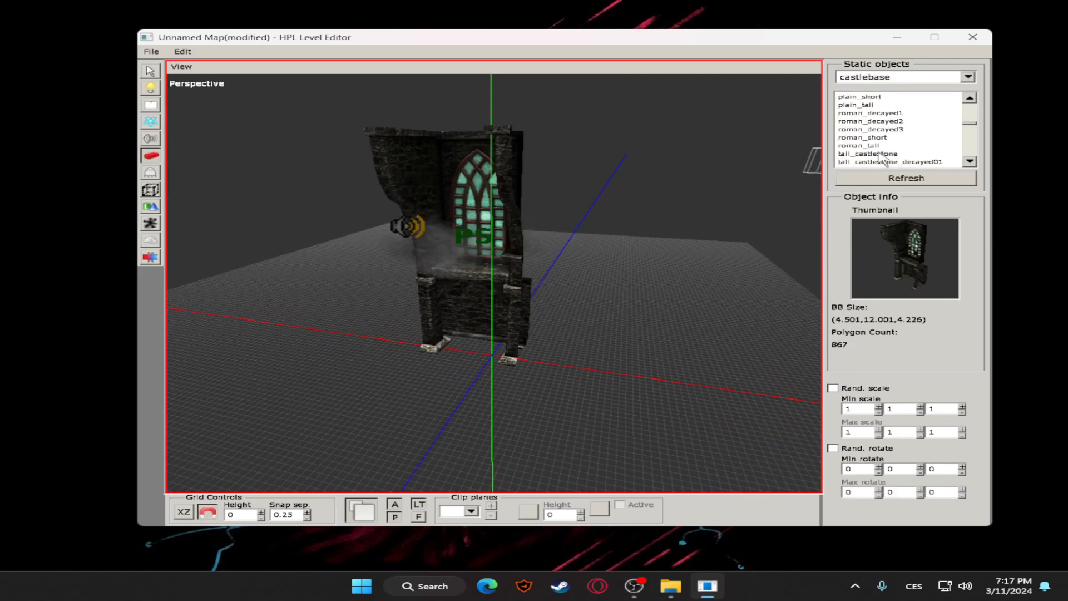
left_click(879, 155)
scroll(888, 111, "up", 2)
left_click(969, 77)
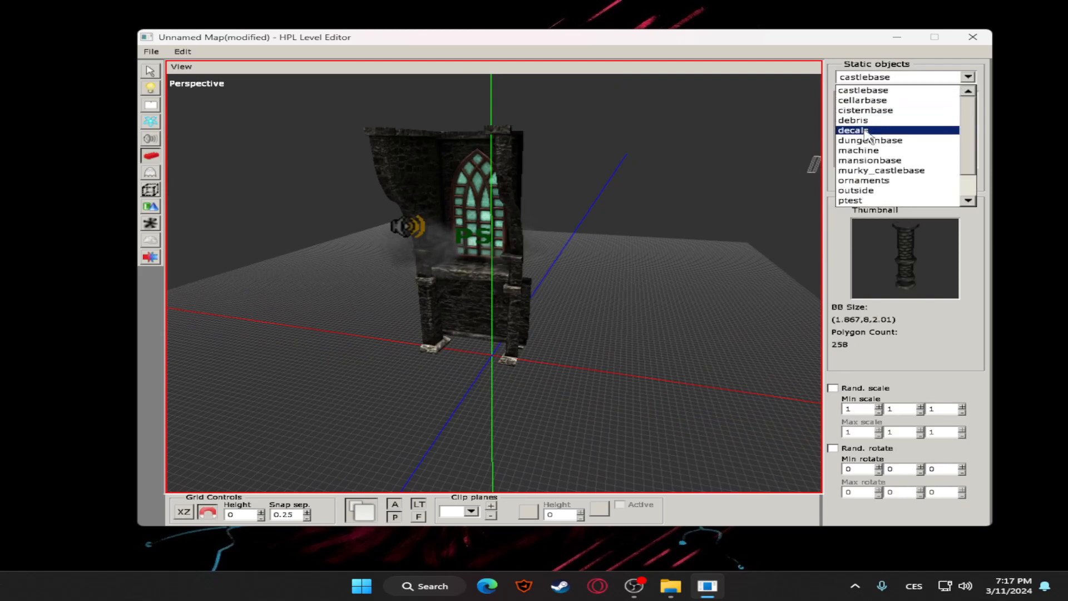
left_click(868, 180)
left_click(873, 115)
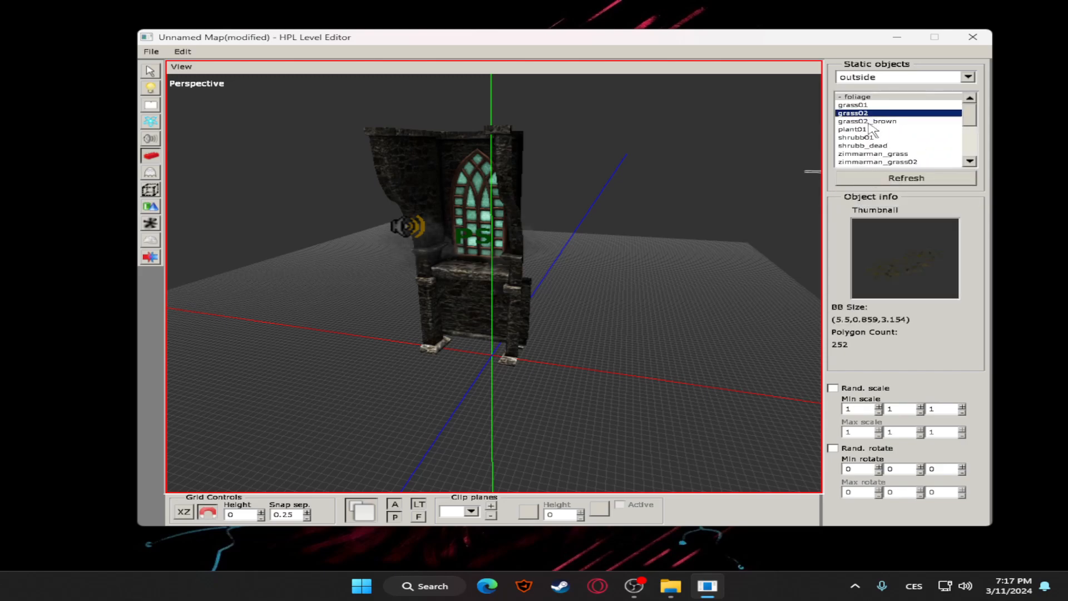
left_click(868, 121)
left_click(468, 362)
left_click(318, 367)
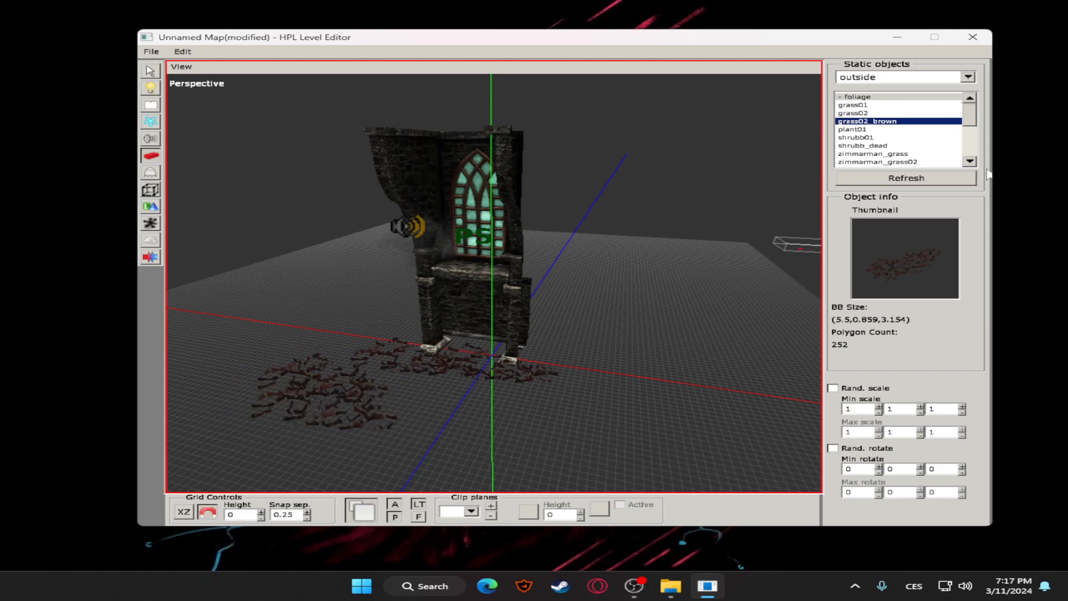
Place three shrubb01 bushes on the grid around the wall
left_click(857, 137)
left_click(410, 406)
left_click(537, 389)
left_click(606, 330)
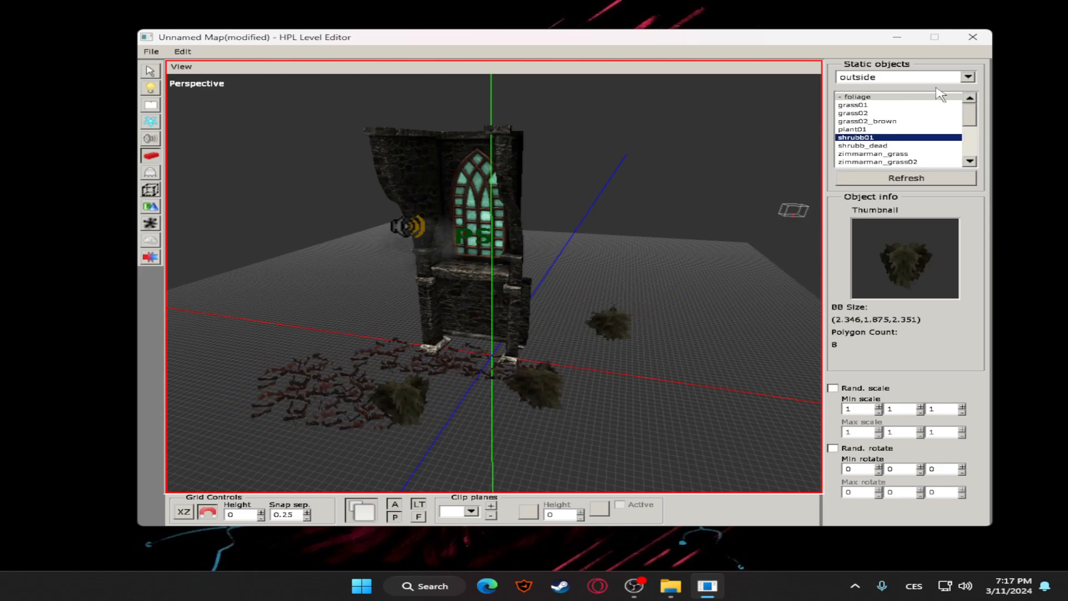
Place three pine_lowpoly trees and one pine tree around the wall
scroll(890, 131, "down", 5)
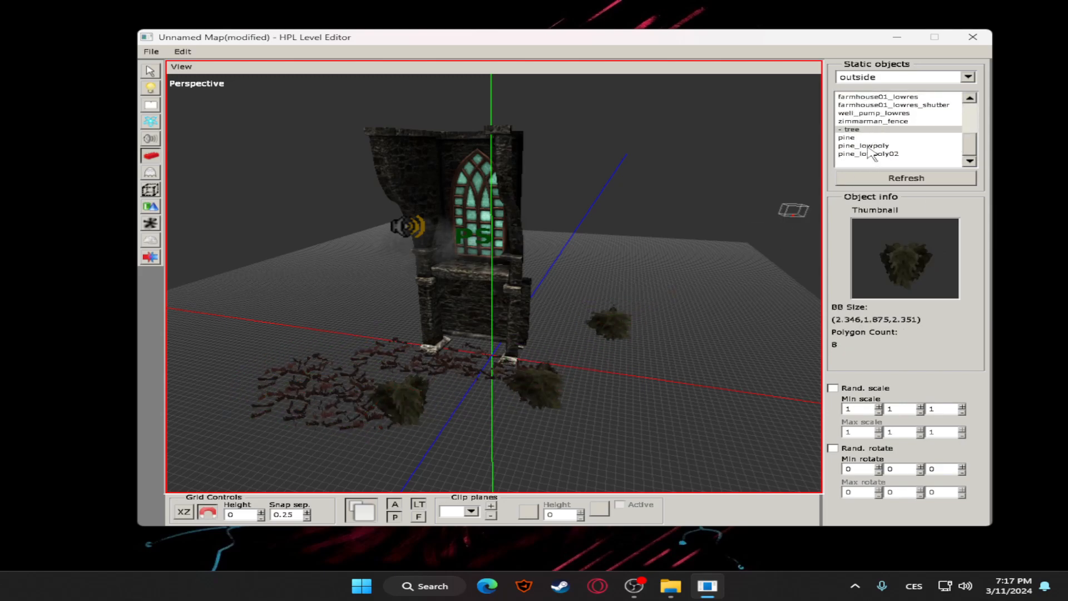
left_click(864, 146)
left_click(520, 404)
left_click(384, 328)
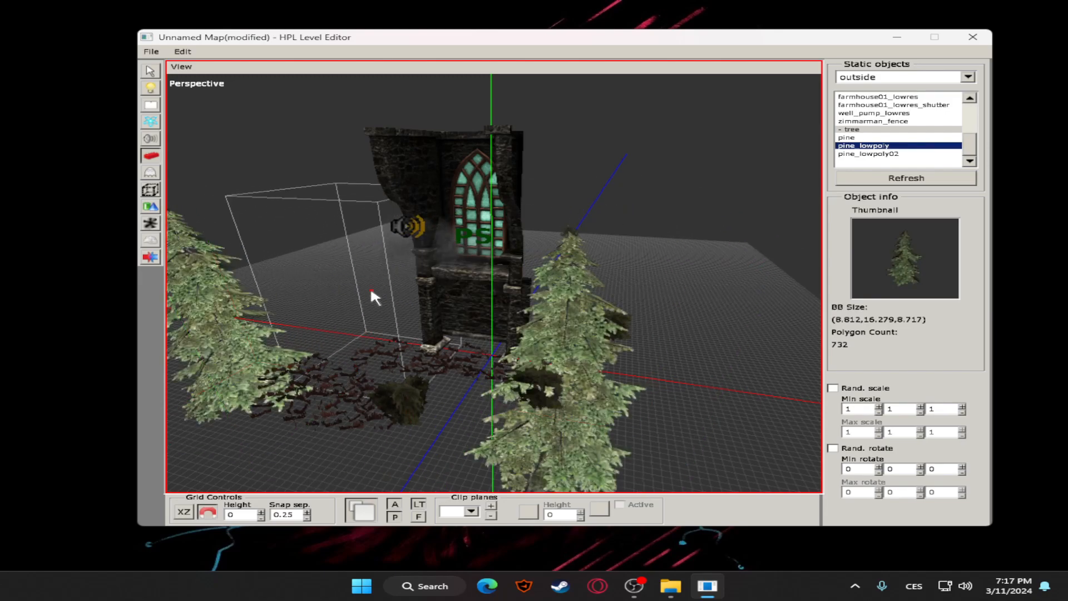
left_click(346, 295)
left_click(873, 138)
scroll(883, 121, "up", 5)
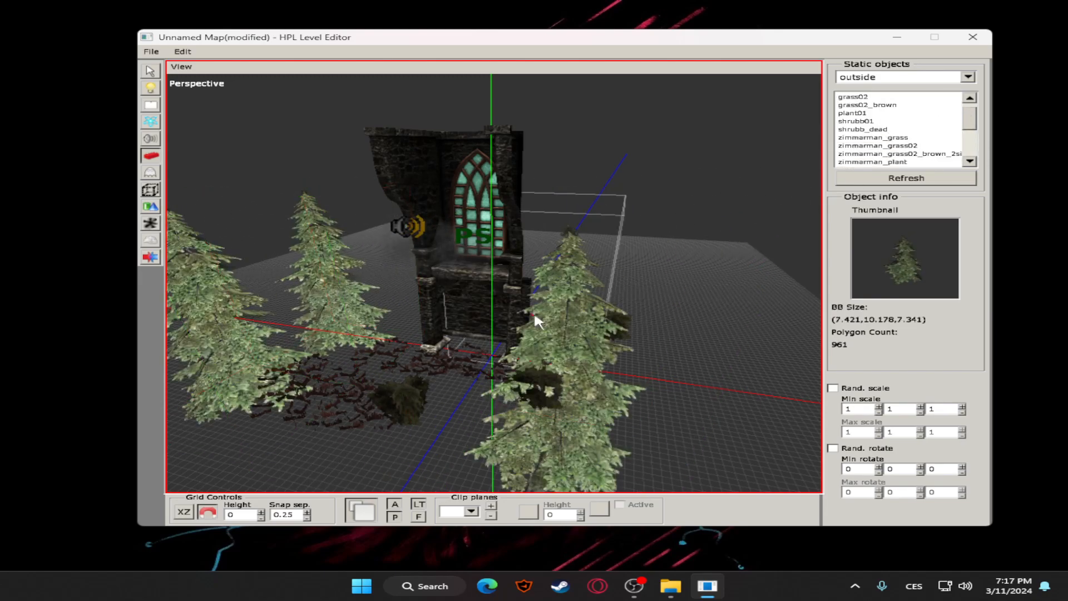
Browse the outside static objects for a terrain and place zimmarman_ground under the wall and trees
left_click(897, 121)
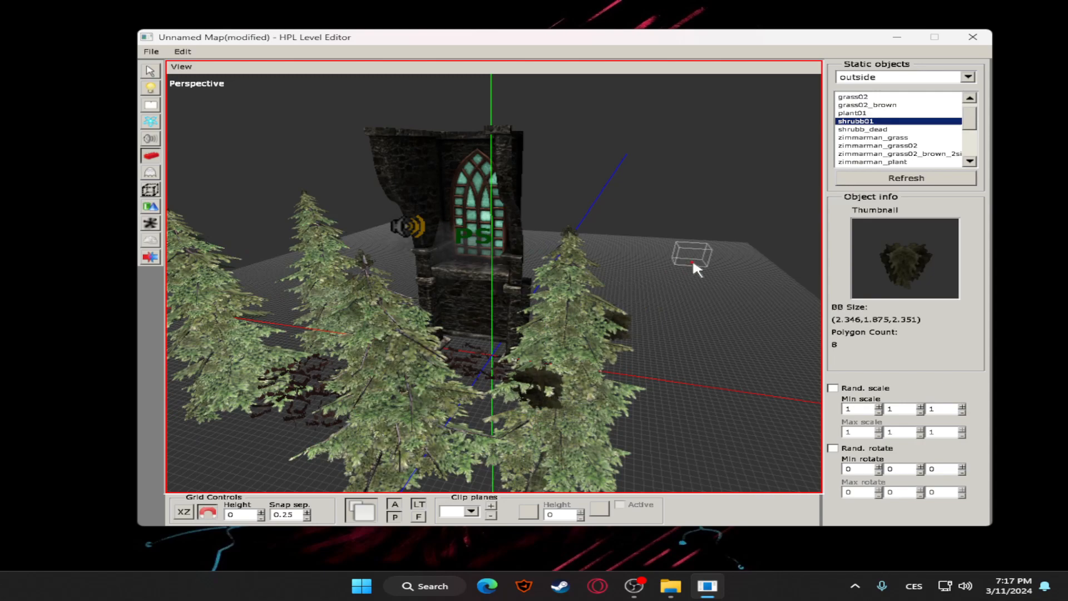
scroll(901, 128, "down", 2)
left_click(889, 129)
left_click(885, 107)
left_click(886, 99)
left_click(887, 107)
left_click(896, 131)
left_click(895, 145)
left_click(894, 138)
scroll(890, 147, "down", 2)
left_click(876, 115)
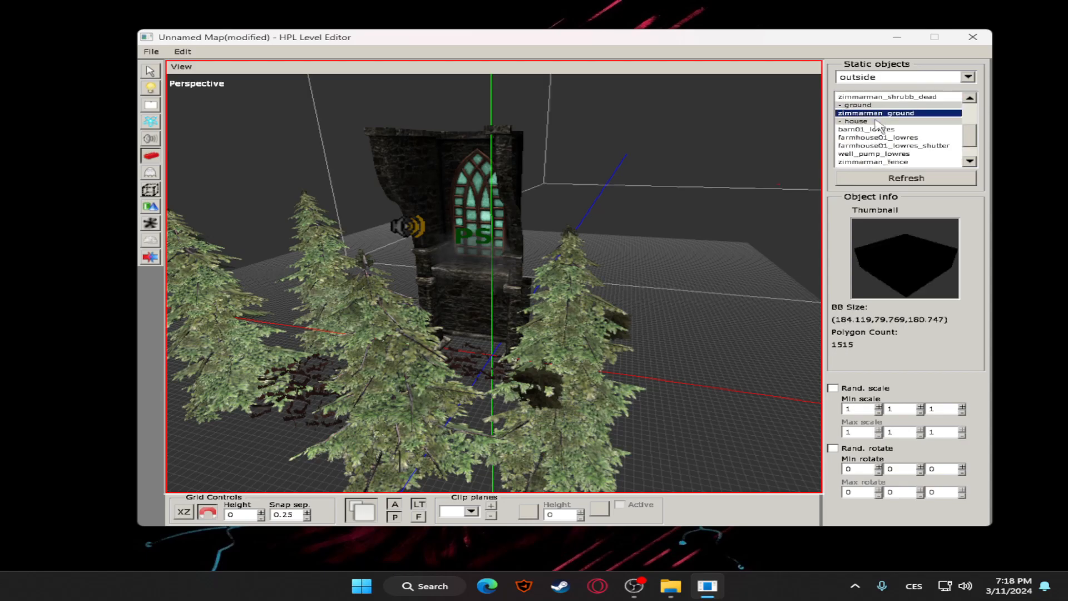
left_click(376, 351)
Examine the placed terrain from far away and up close, selecting it once to see its extent
scroll(586, 212, "down", 2)
scroll(587, 212, "down", 4)
middle_click_drag(608, 179, 416, 145, "alt")
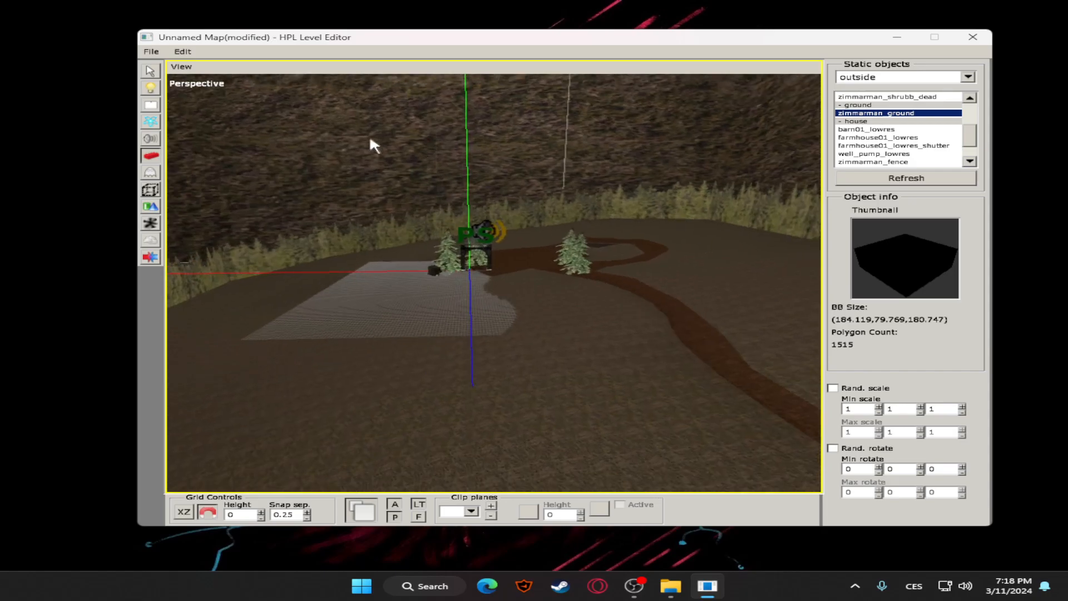
left_click(150, 71)
left_click(334, 104)
middle_click_drag(522, 149, 592, 147, "alt")
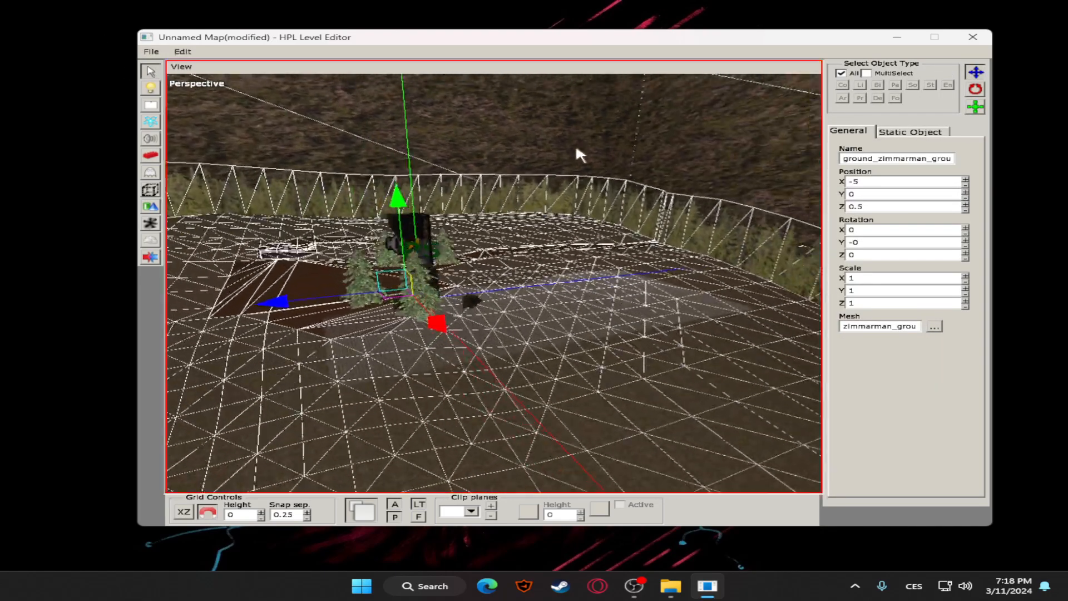
left_click(592, 147)
scroll(391, 209, "up", 4)
middle_click_drag(392, 209, 541, 212, "alt")
scroll(171, 190, "down", 4)
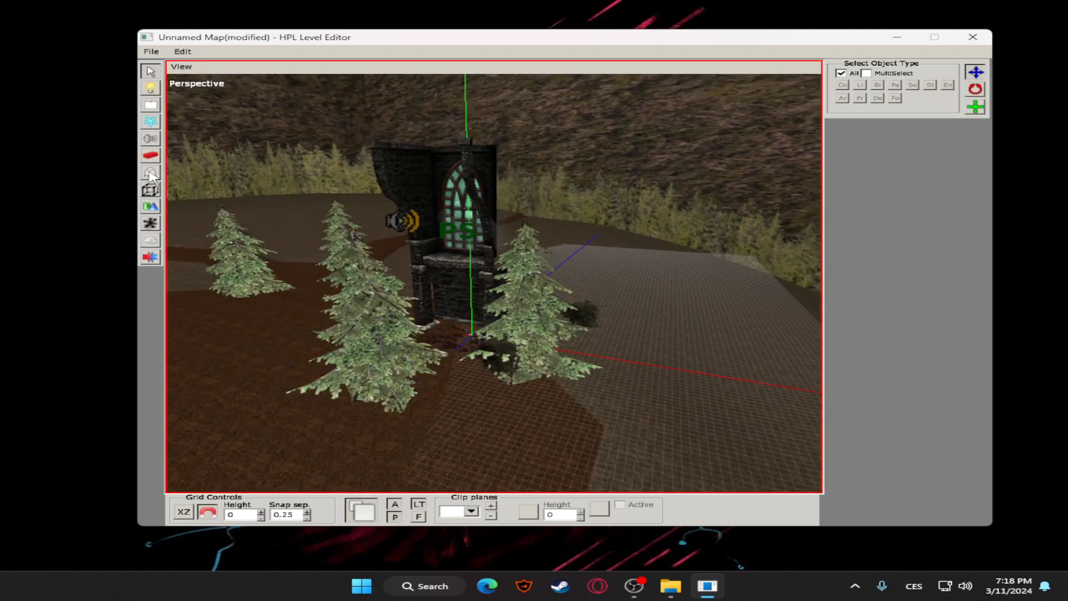
Compare the placement settings for static objects with those for entities
left_click(150, 172)
left_click(150, 156)
left_click(149, 173)
left_click(150, 155)
left_click(150, 172)
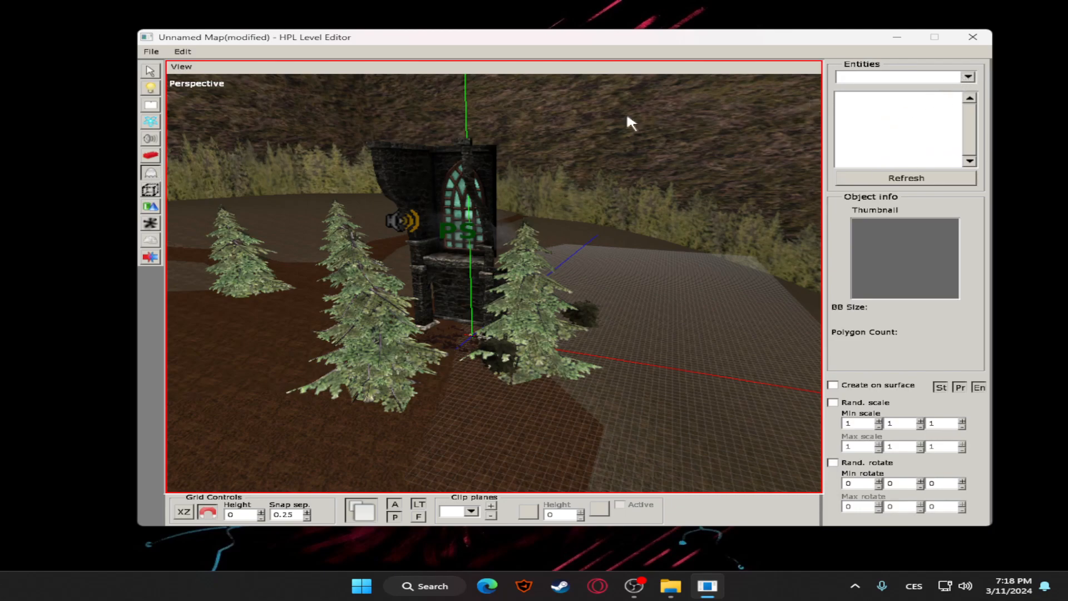
Look through the entity categories and choose the item category
left_click(968, 77)
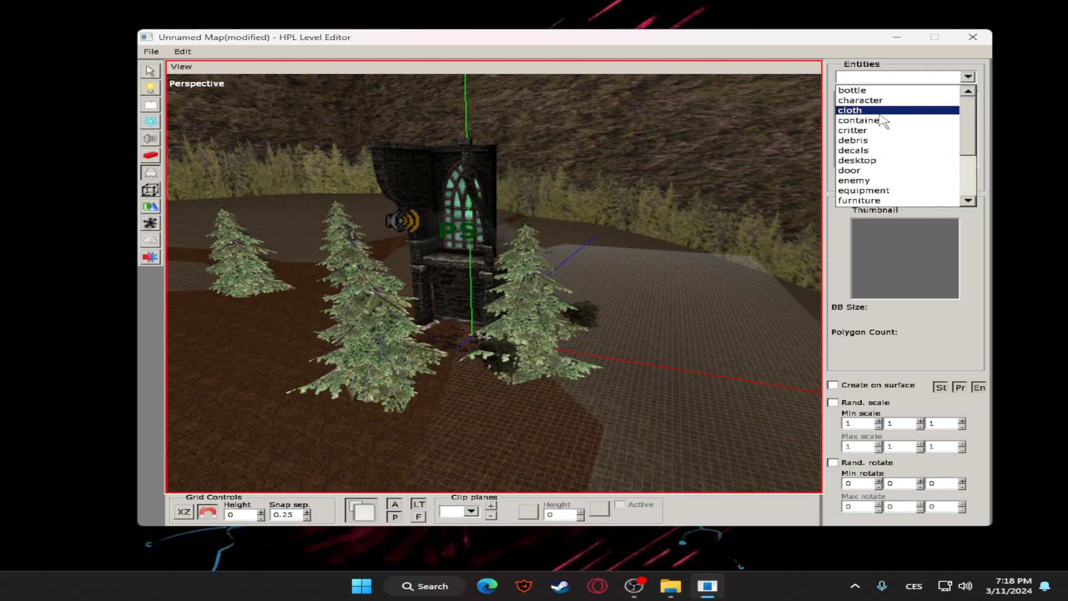
scroll(874, 118, "down", 1)
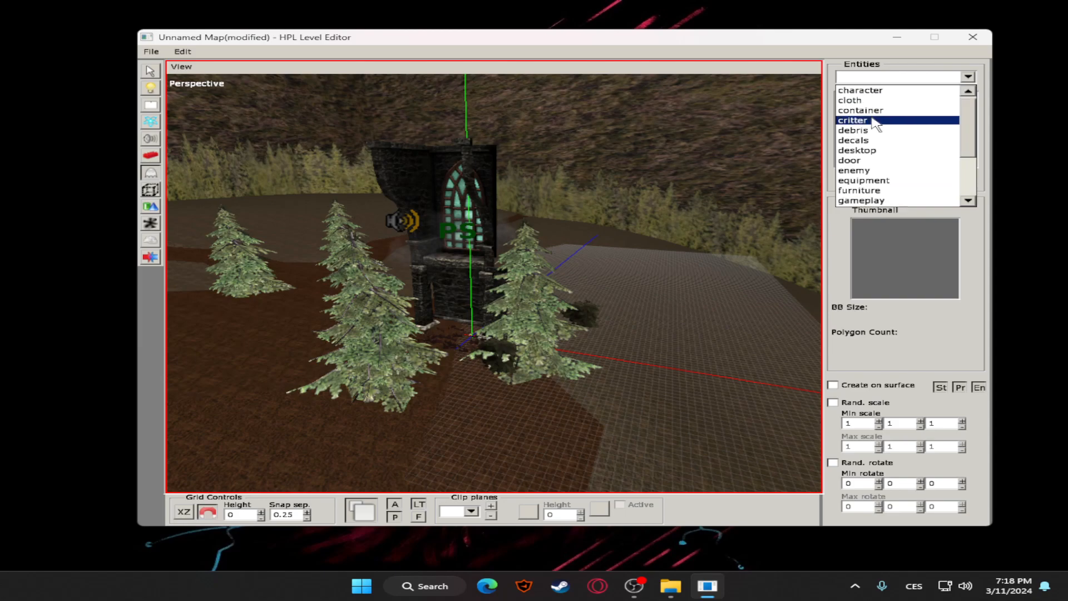
scroll(866, 184, "down", 1)
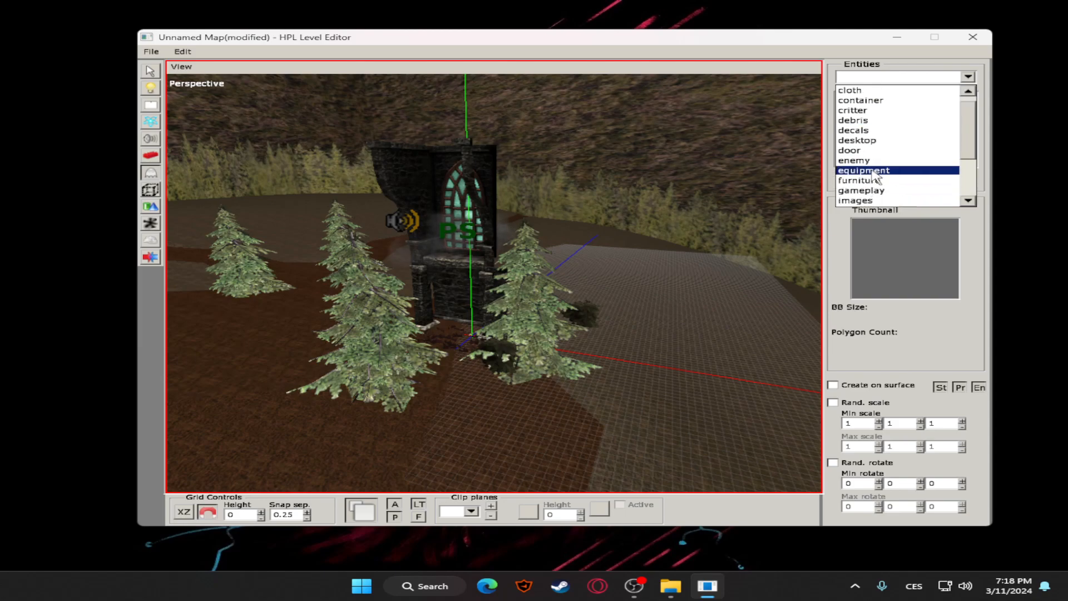
scroll(875, 177, "down", 2)
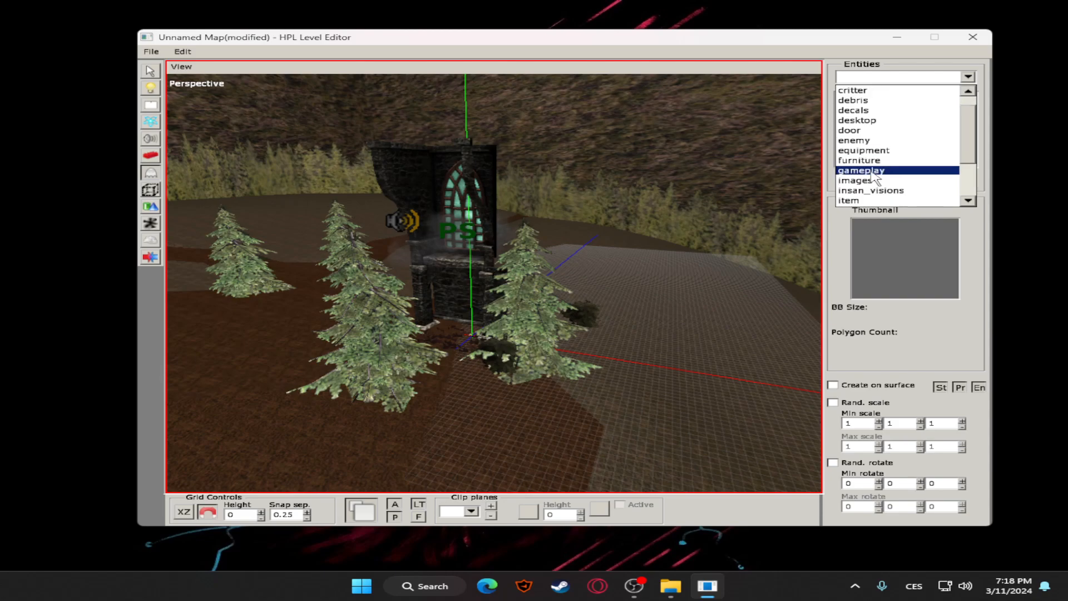
scroll(875, 178, "down", 1)
left_click(873, 190)
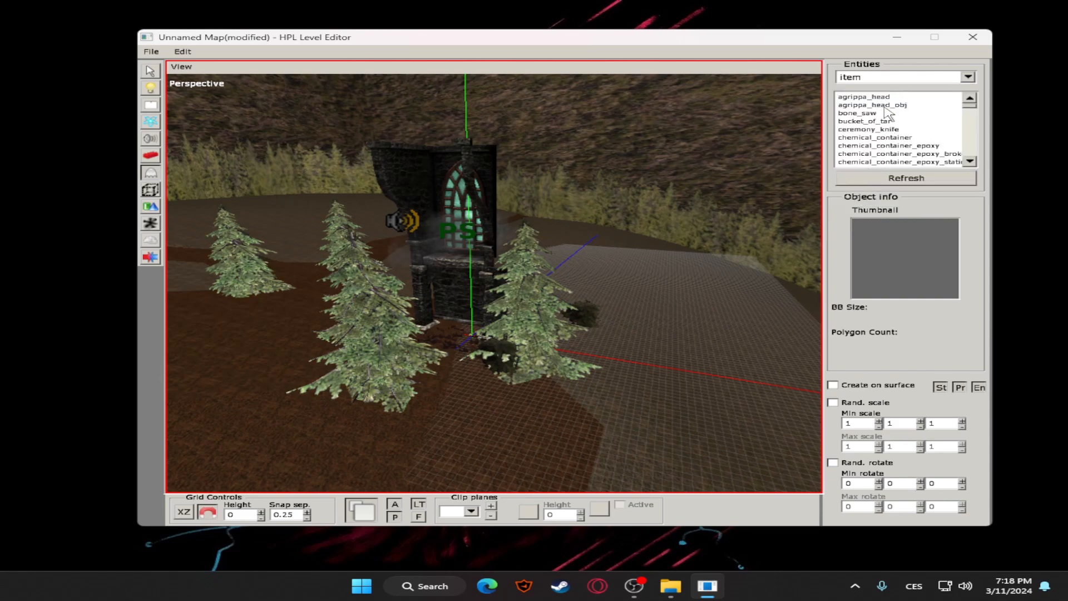
Preview several item entities and place diary_paper01 on the ground in front of the trees
scroll(885, 143, "down", 3)
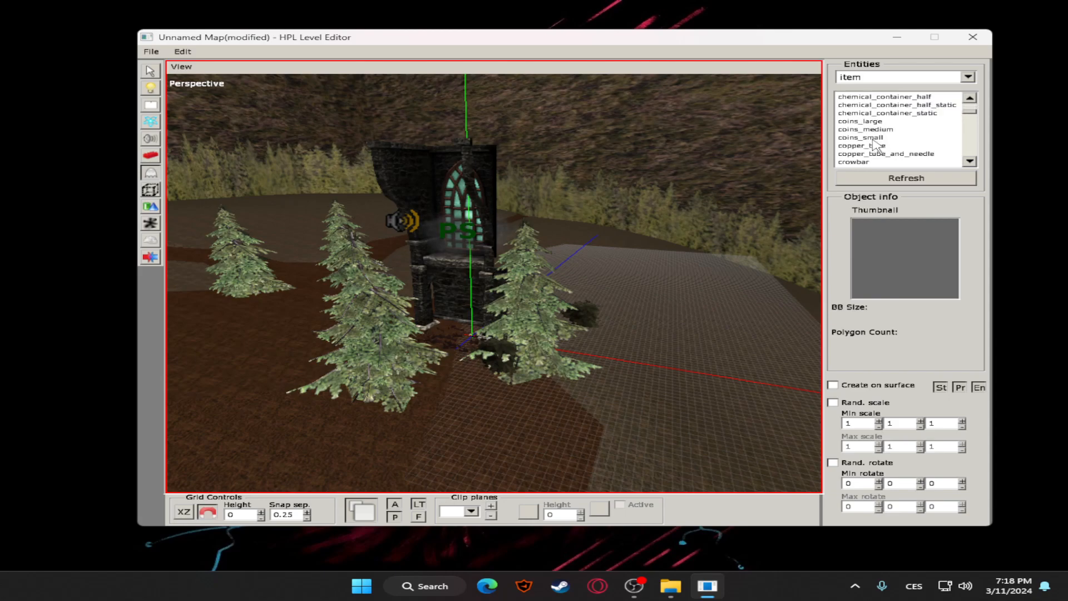
left_click(869, 122)
left_click(863, 139)
scroll(862, 144, "down", 3)
left_click(860, 146)
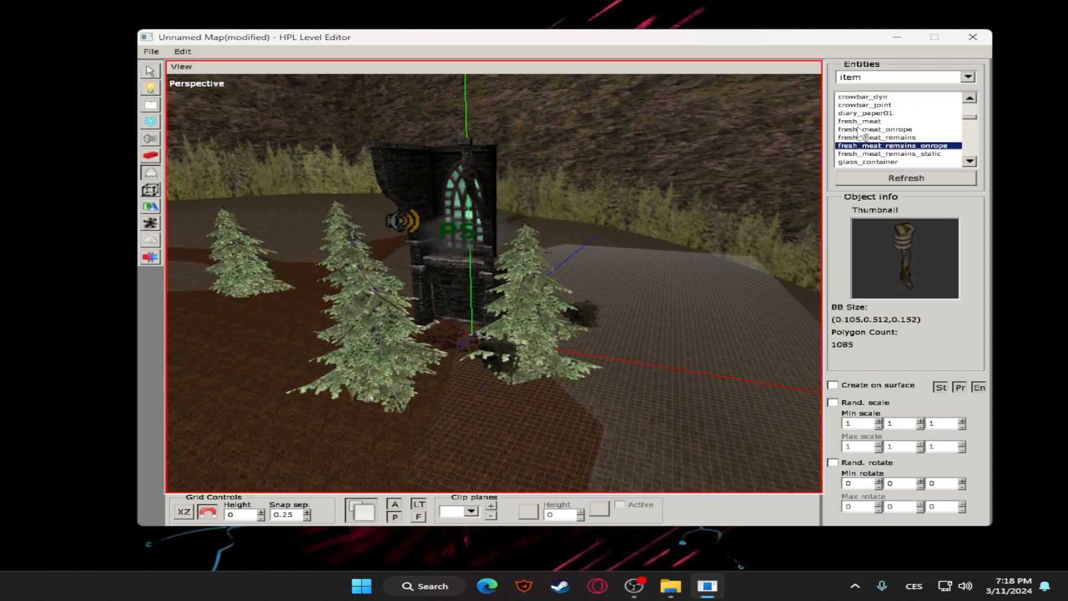
left_click(860, 114)
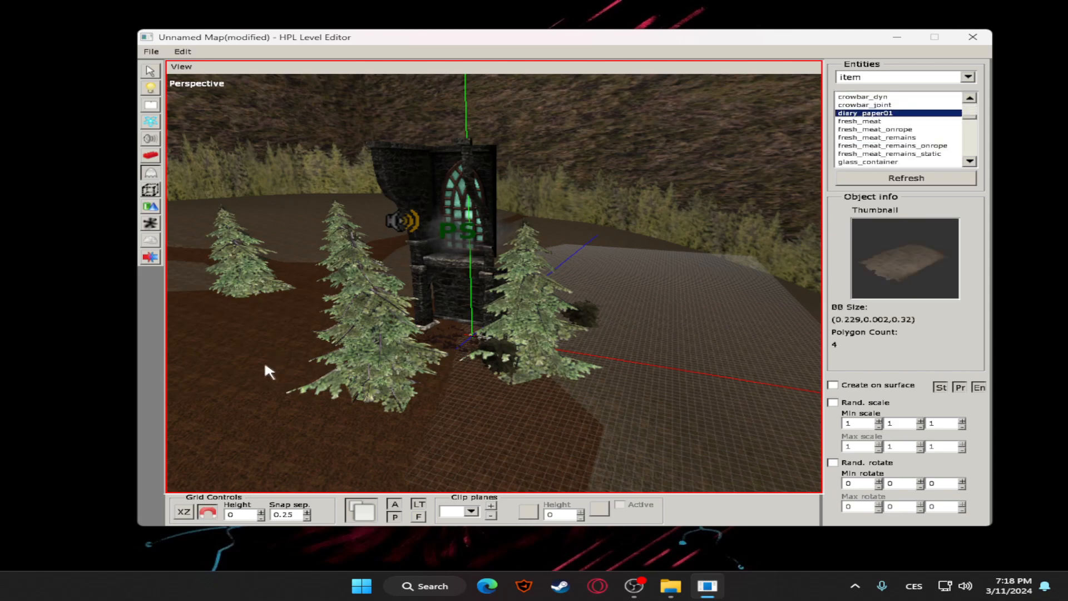
left_click(486, 417)
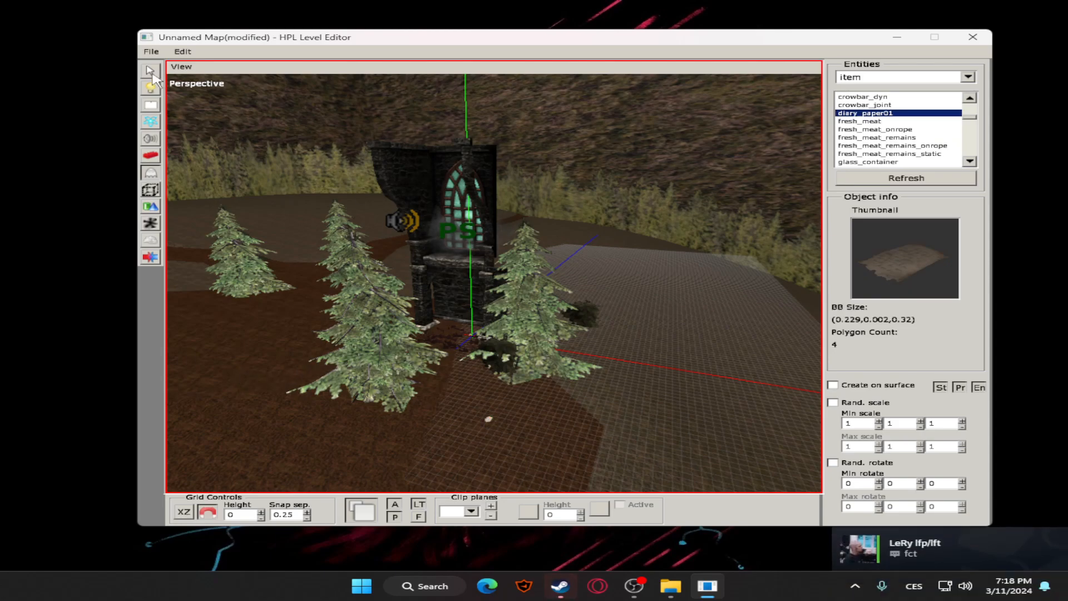
Select the diary paper and lower it to a Y position of -0.25
left_click(150, 71)
left_click(485, 417)
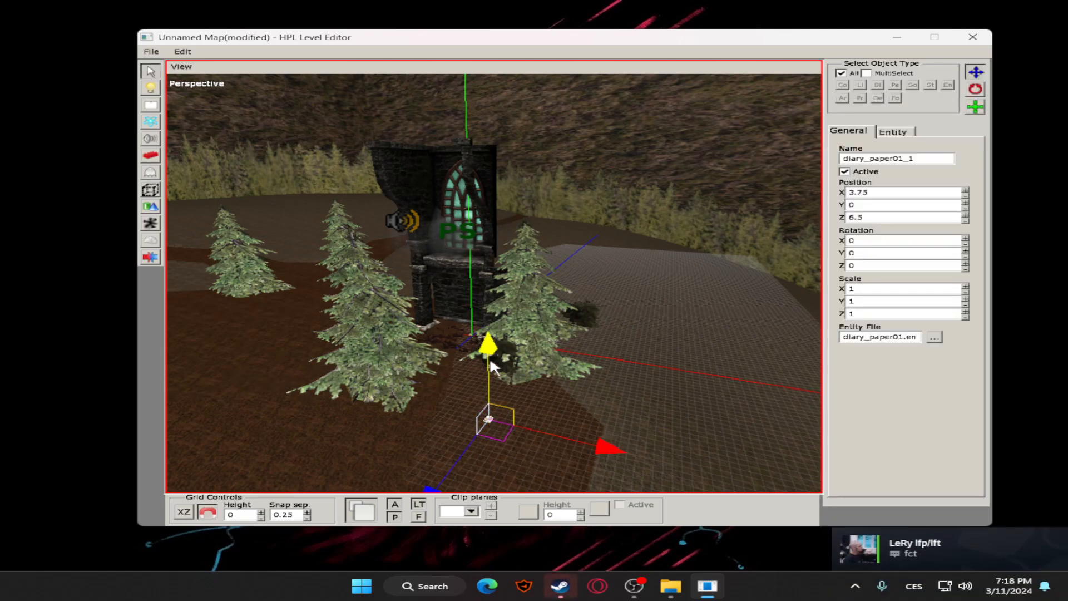
left_click_drag(458, 446, 590, 384)
scroll(590, 383, "up", 10)
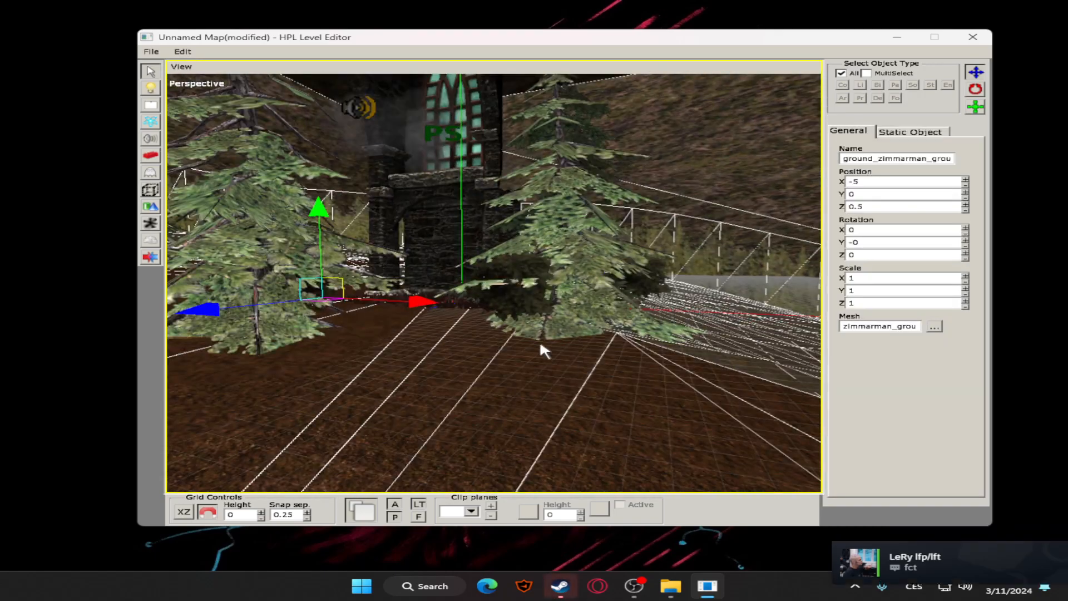
left_click_drag(540, 343, 553, 355, "alt")
left_click(507, 317)
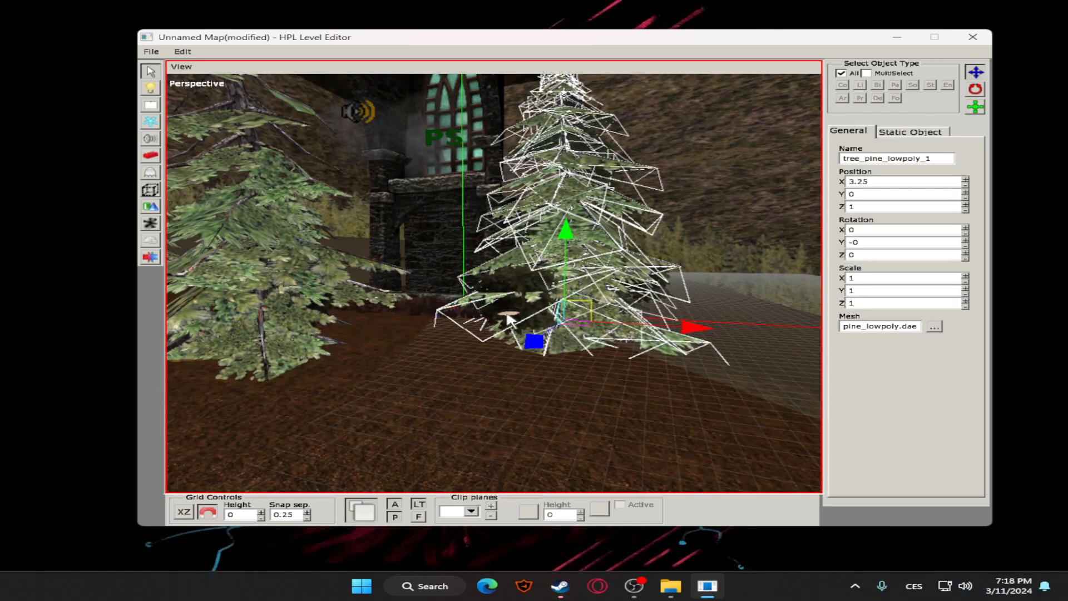
left_click(506, 313)
left_click_drag(507, 233, 510, 327)
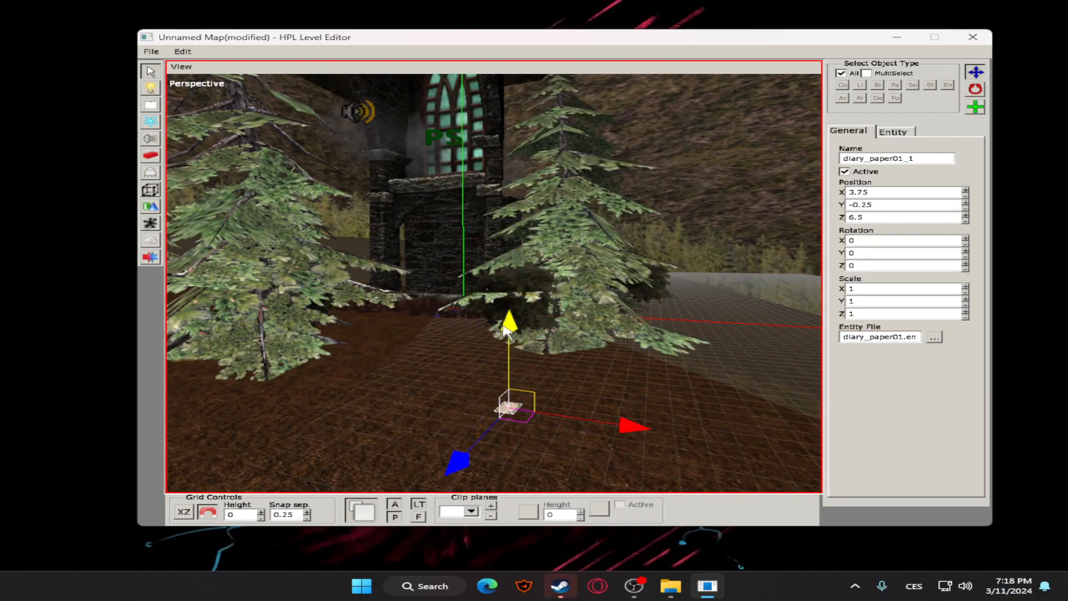
Examine from several distances how the lowered diary paper sits on the terrain, selecting the ground and the paper in turn
left_click(582, 367)
left_click_drag(584, 370, 601, 409, "alt")
scroll(581, 379, "down", 5)
scroll(647, 373, "up", 6)
left_click_drag(648, 373, 642, 256, "alt")
left_click_drag(643, 256, 544, 146)
scroll(594, 301, "down", 5)
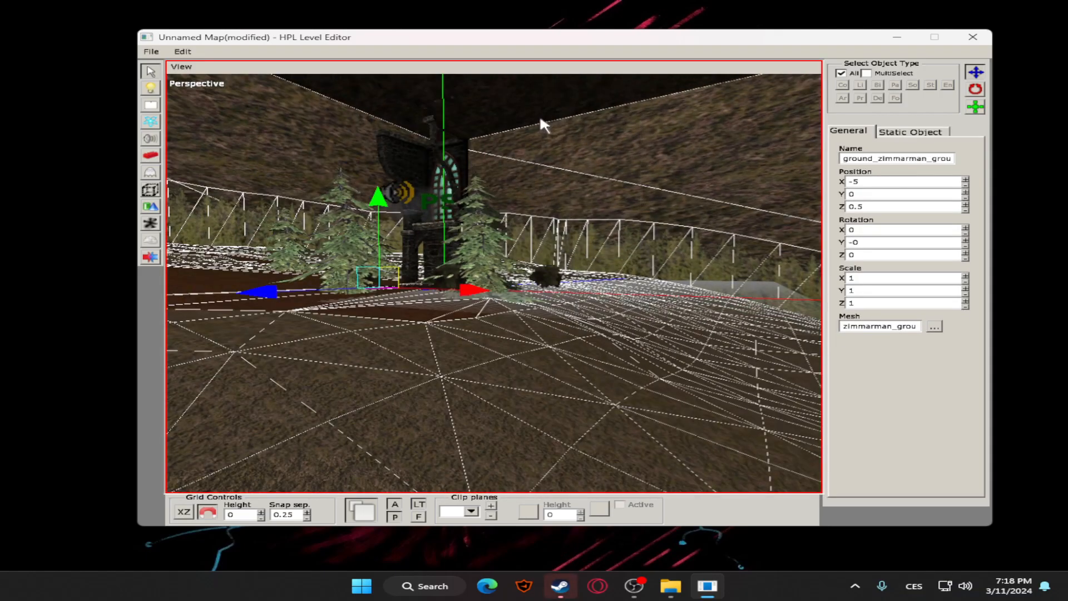
scroll(431, 320, "up", 3)
left_click_drag(431, 319, 477, 343, "alt")
scroll(477, 345, "up", 3)
left_click(504, 338)
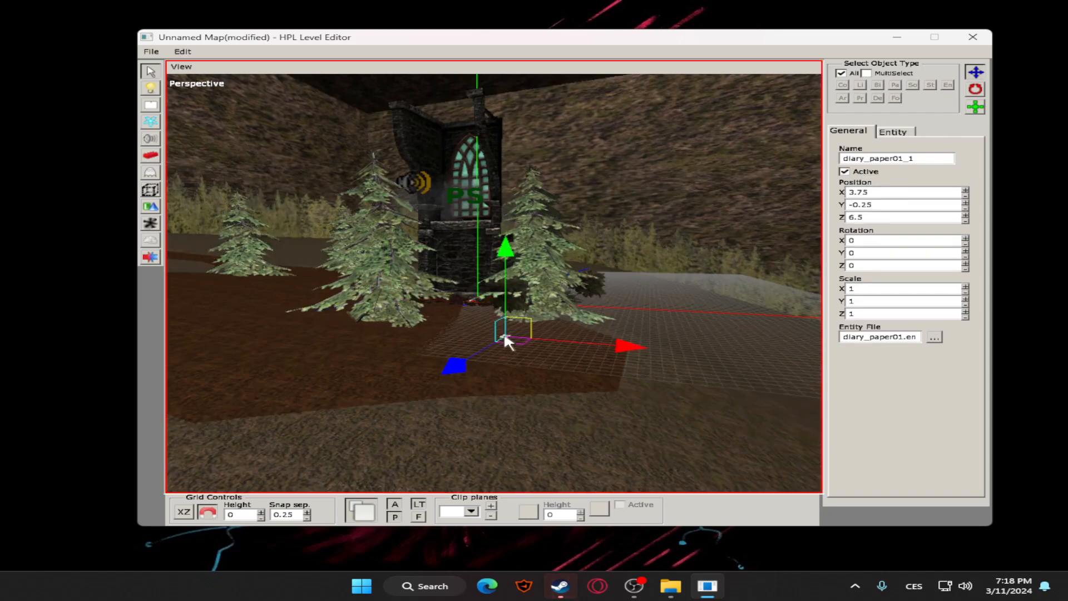
scroll(543, 344, "up", 3)
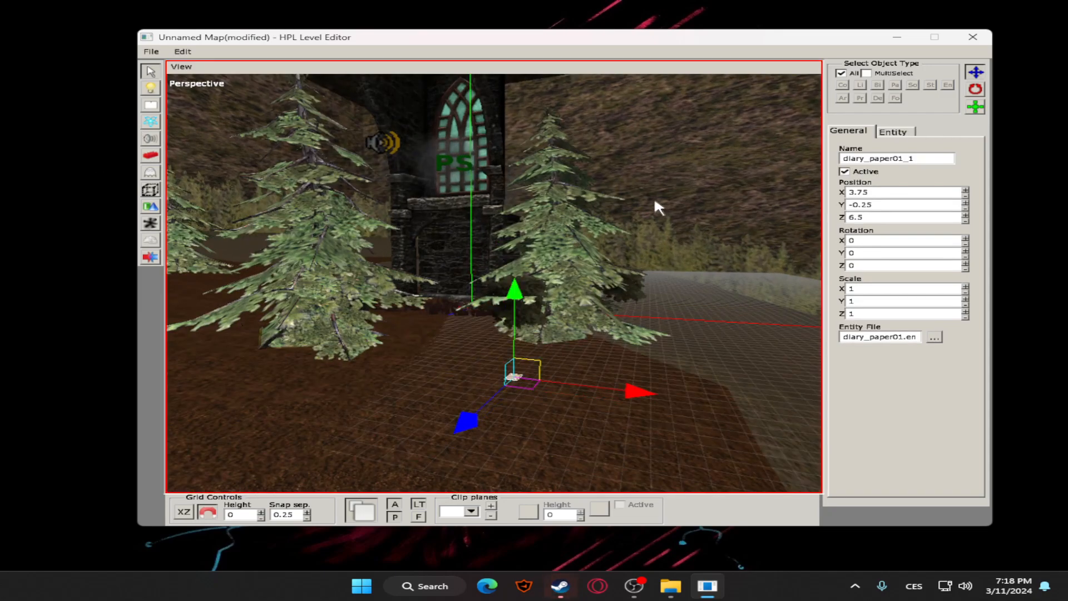
scroll(550, 268, "down", 4)
scroll(529, 290, "up", 5)
scroll(539, 284, "down", 5)
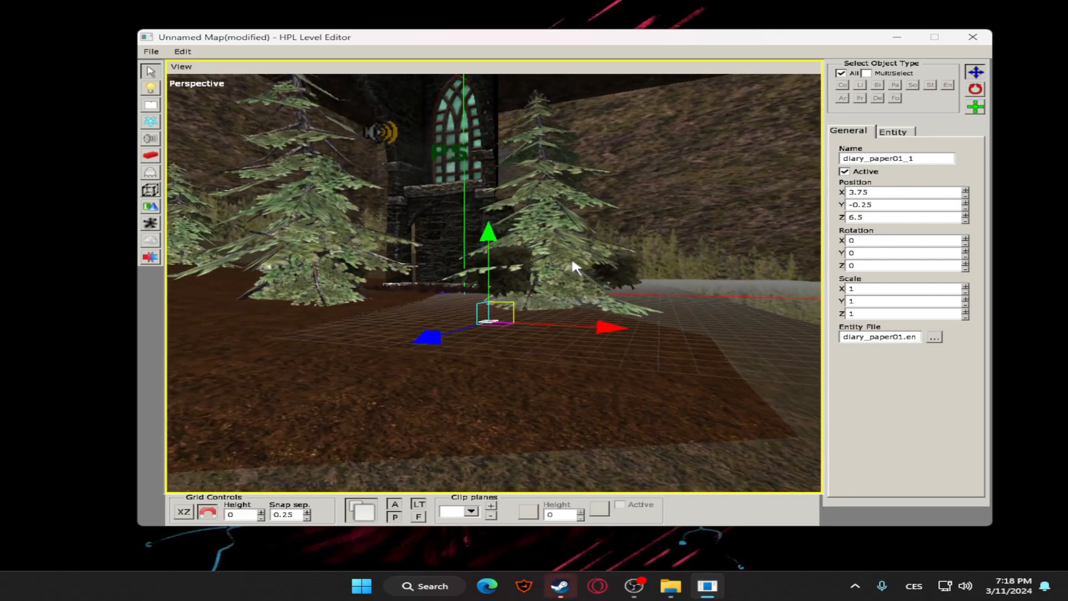
left_click_drag(572, 260, 571, 266, "alt")
mouse_move(486, 247)
left_mouse_down()
mouse_move(490, 303)
mouse_move(496, 219)
mouse_move(496, 278)
mouse_move(499, 247)
mouse_move(494, 276)
mouse_move(490, 248)
left_mouse_up()
middle_click_drag(490, 248, 577, 282)
scroll(561, 287, "up", 3)
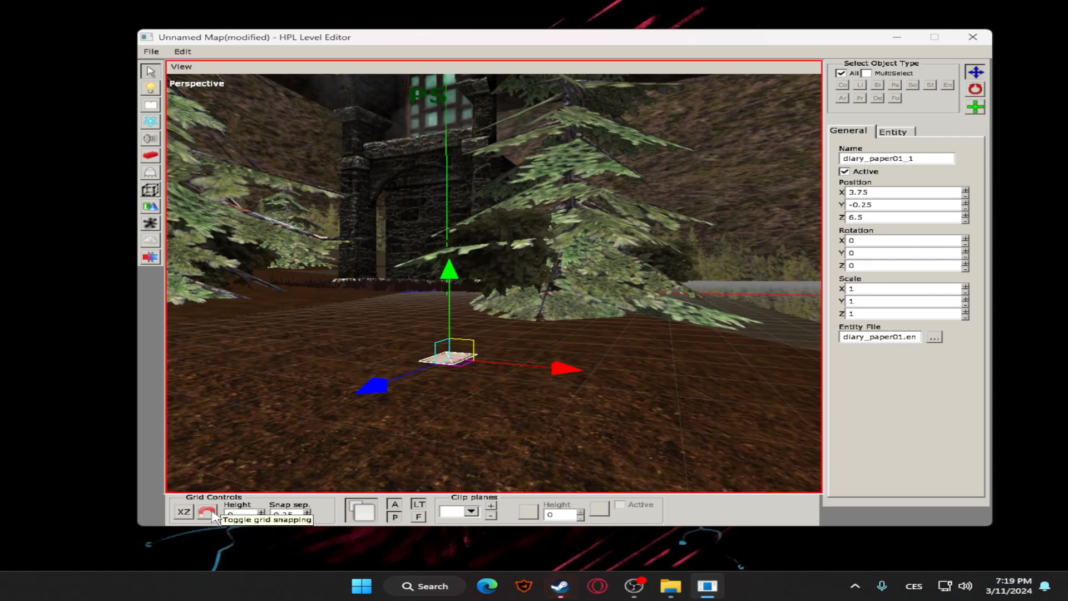
Try moving the diary paper up and back down along its vertical axis with grid snapping
mouse_move(448, 274)
left_mouse_down()
mouse_move(449, 139)
mouse_move(450, 284)
mouse_move(466, 273)
mouse_move(461, 286)
mouse_move(456, 257)
left_mouse_up()
left_click_drag(468, 142, 450, 273)
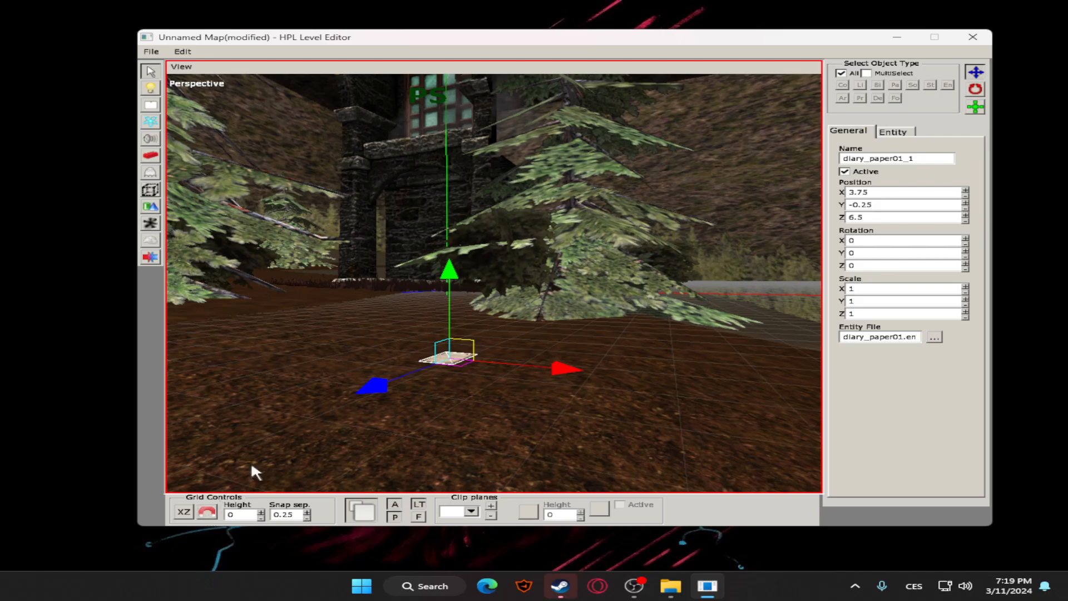
middle_click_drag(448, 277, 403, 310)
Rotate the church window wall to -90 degrees about the Y axis, return it to 0 and resume the Move tool
left_click(494, 265)
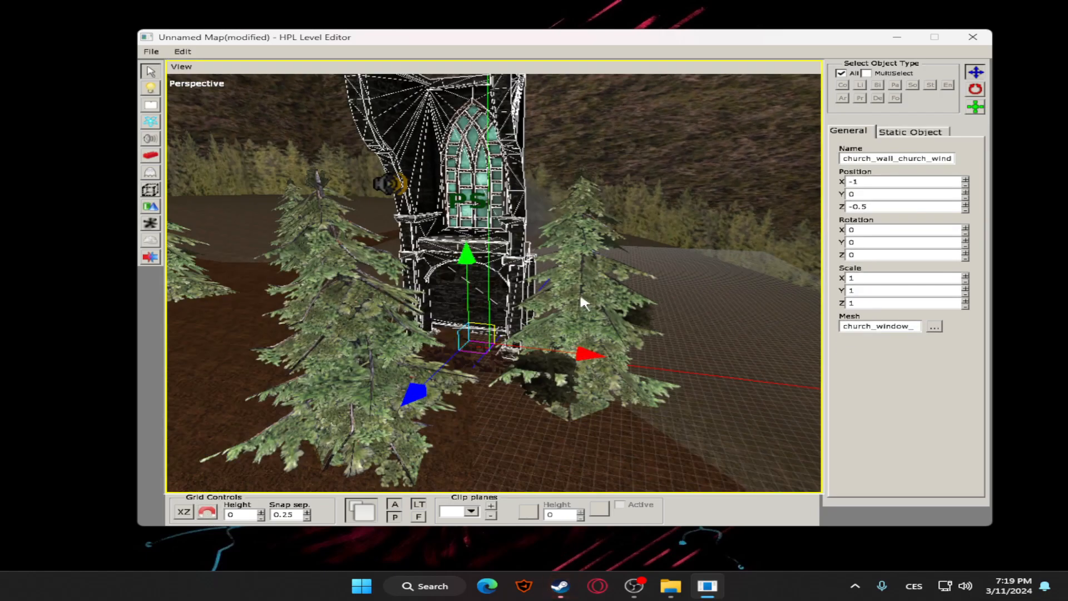
left_click(974, 90)
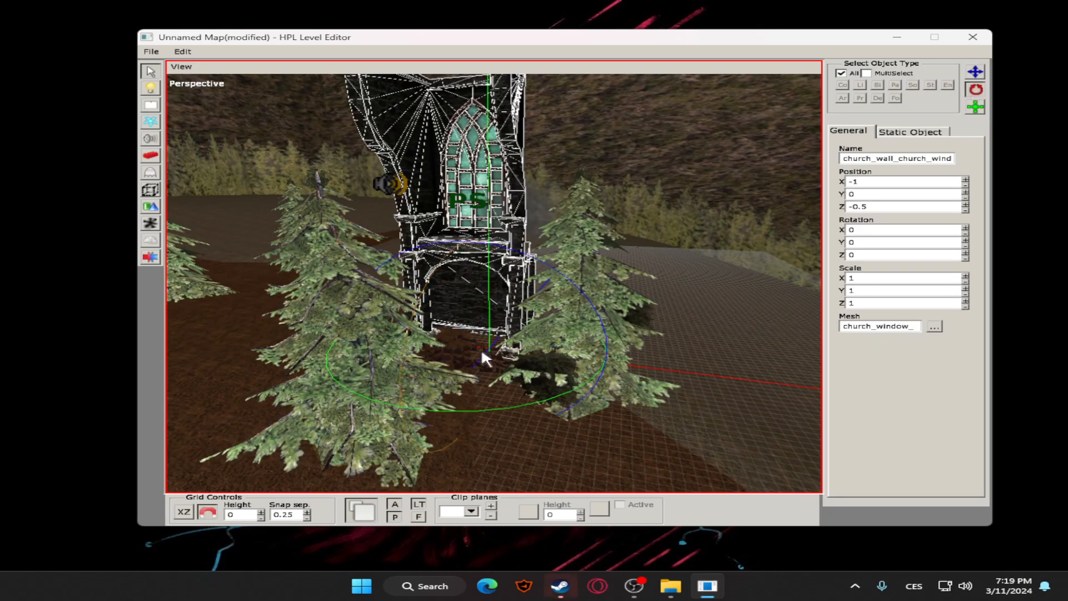
left_click_drag(525, 400, 384, 399)
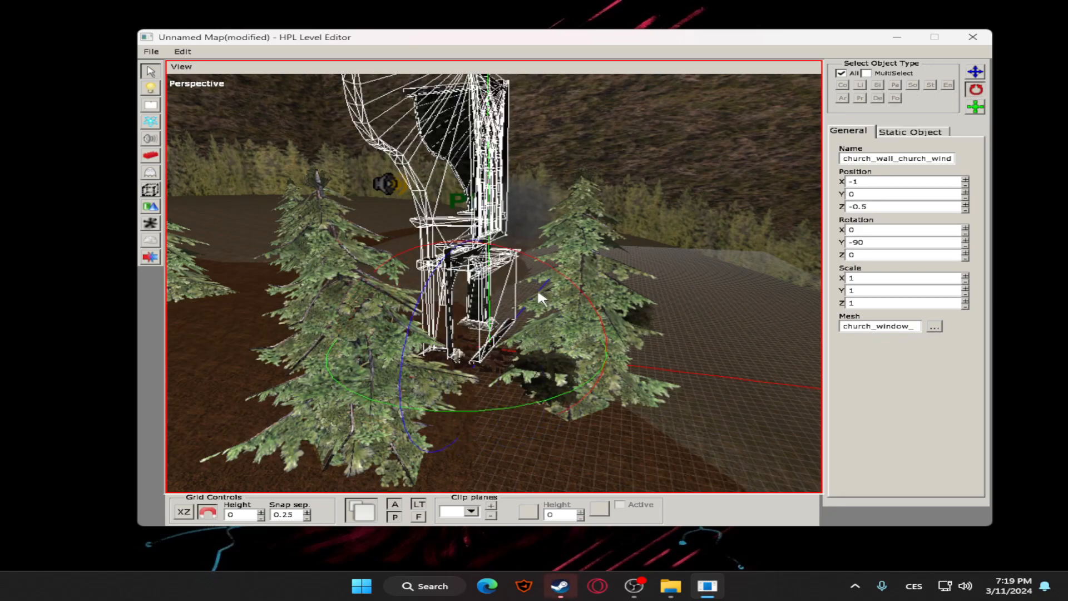
left_click_drag(522, 398, 288, 376)
left_click_drag(539, 398, 389, 406)
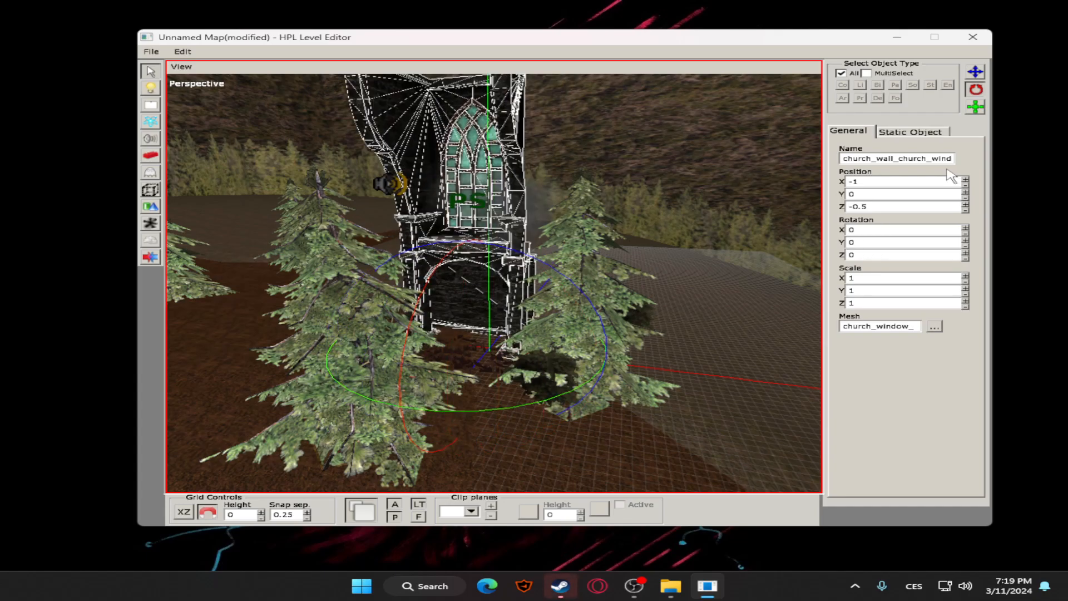
left_click(973, 74)
Look over the whole terrain from afar and return to a close view of the ground around the diary paper
left_click(628, 309)
scroll(640, 304, "down", 5)
left_click(645, 303)
scroll(656, 305, "down", 2)
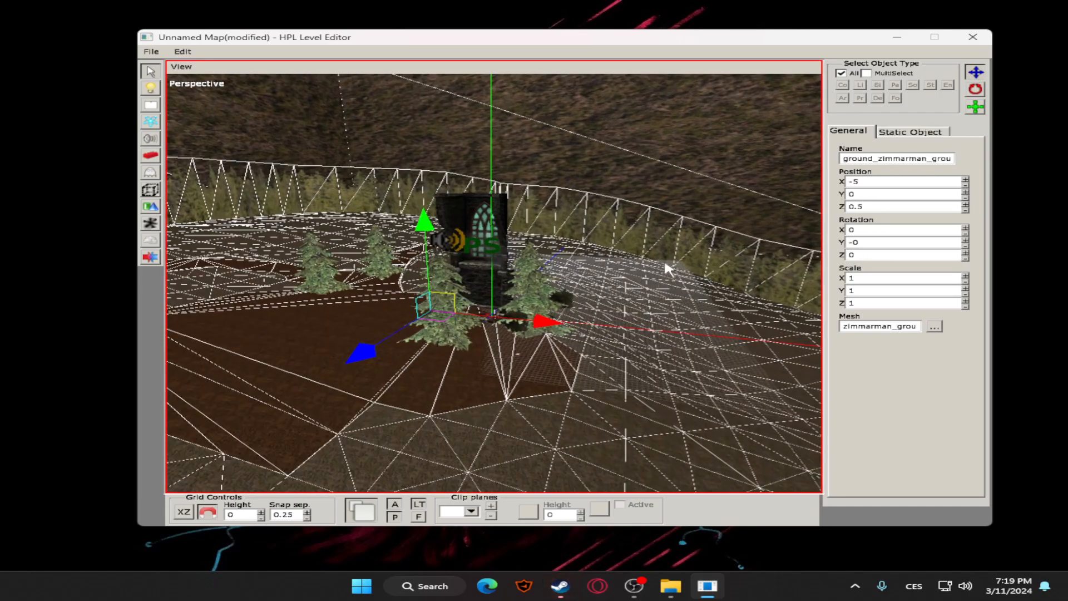
left_click(664, 269)
scroll(573, 330, "up", 4)
left_click_drag(596, 329, 598, 302, "alt")
scroll(598, 302, "down", 3)
scroll(546, 366, "down", 2)
scroll(505, 362, "up", 5)
mouse_move(553, 333)
left_mouse_down("alt")
mouse_move(547, 339)
mouse_move(563, 329)
mouse_move(560, 342)
left_mouse_up("alt")
scroll(564, 329, "up", 4)
scroll(557, 344, "down", 3)
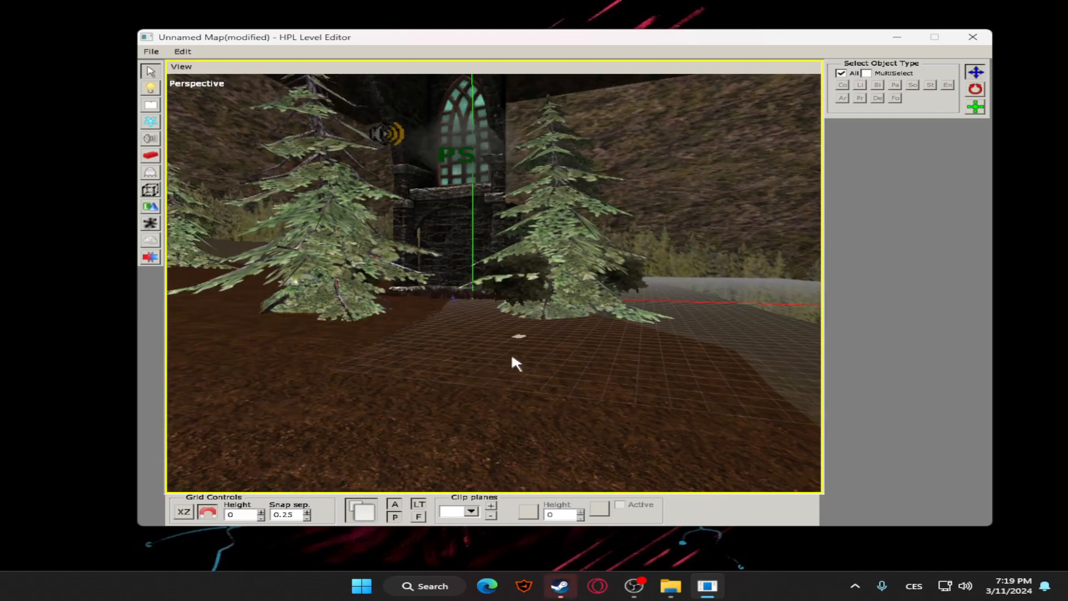
Place the glass_container_oil item on the ground near the base of the wall
left_click(151, 173)
left_click(893, 138)
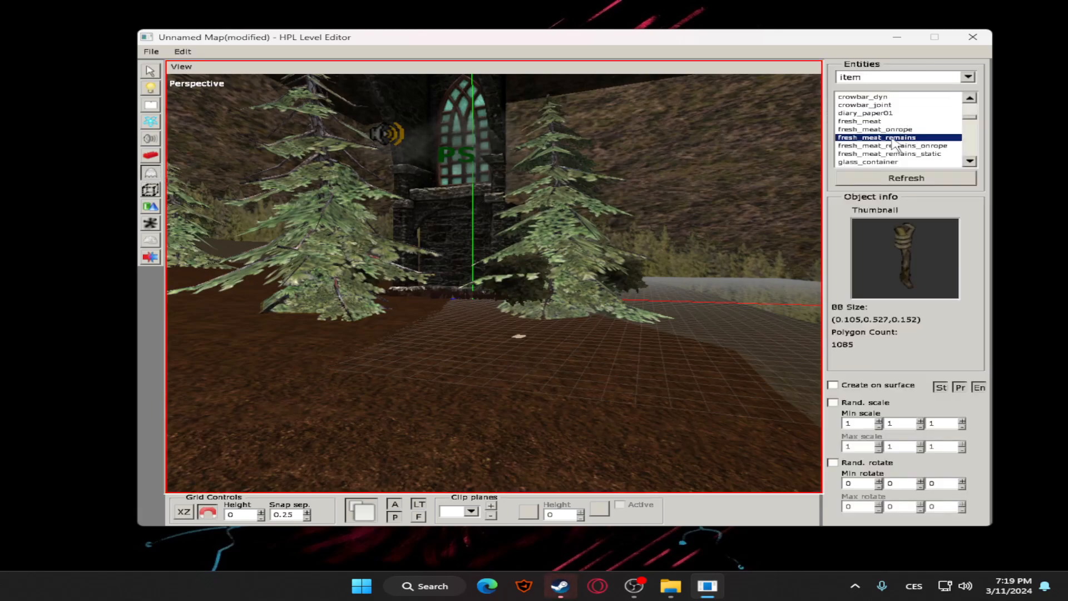
scroll(890, 160, "down", 4)
left_click(890, 147)
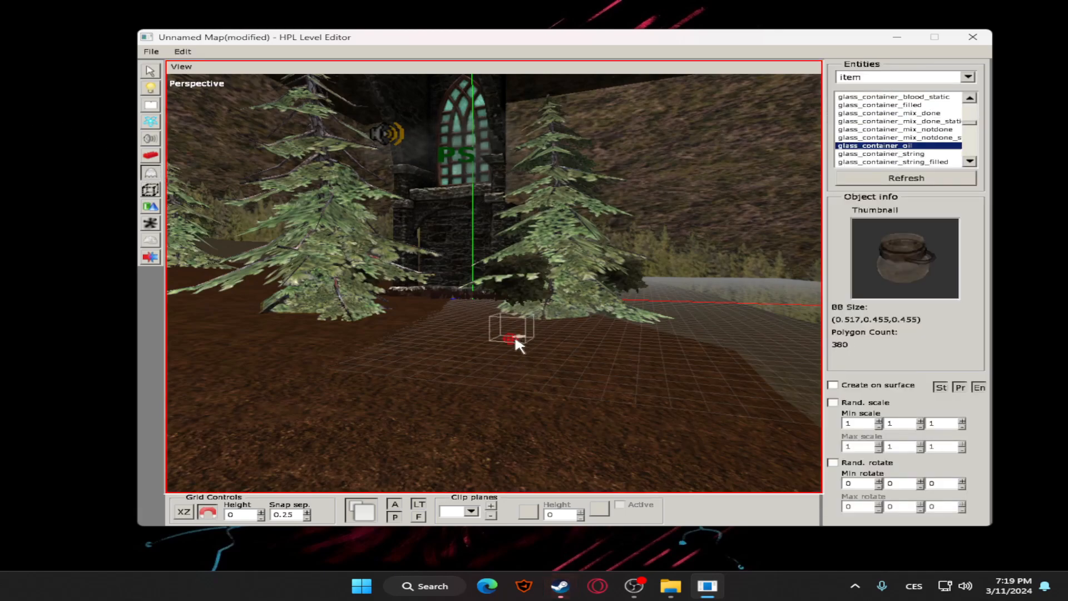
Browse the item entities past the keys and notes, previewing key_laboratory and key_tower
scroll(891, 139, "down", 5)
left_click(878, 146)
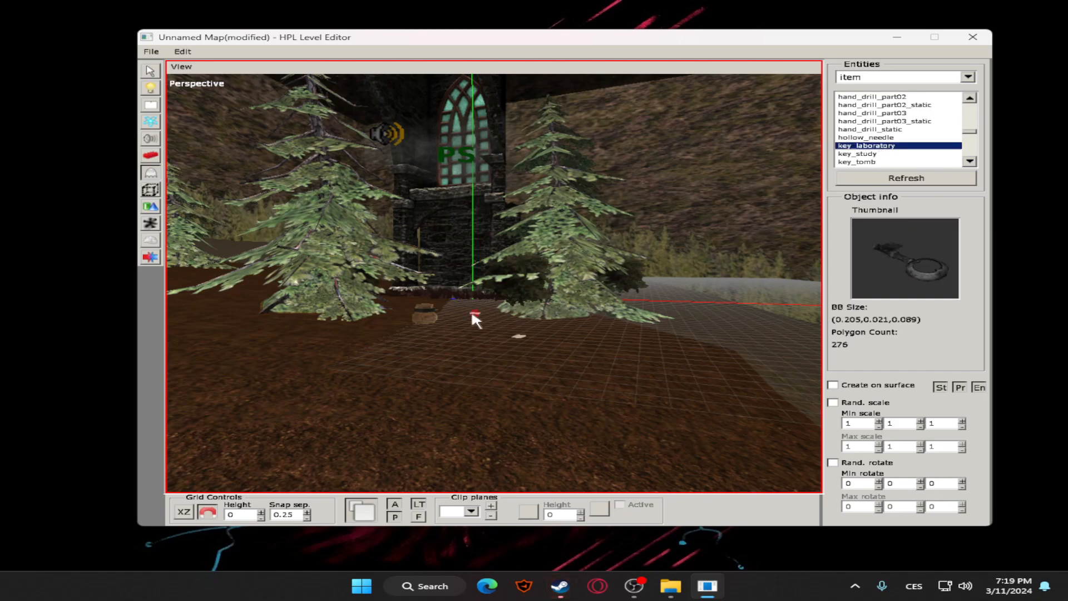
scroll(895, 161, "down", 2)
left_click(871, 146)
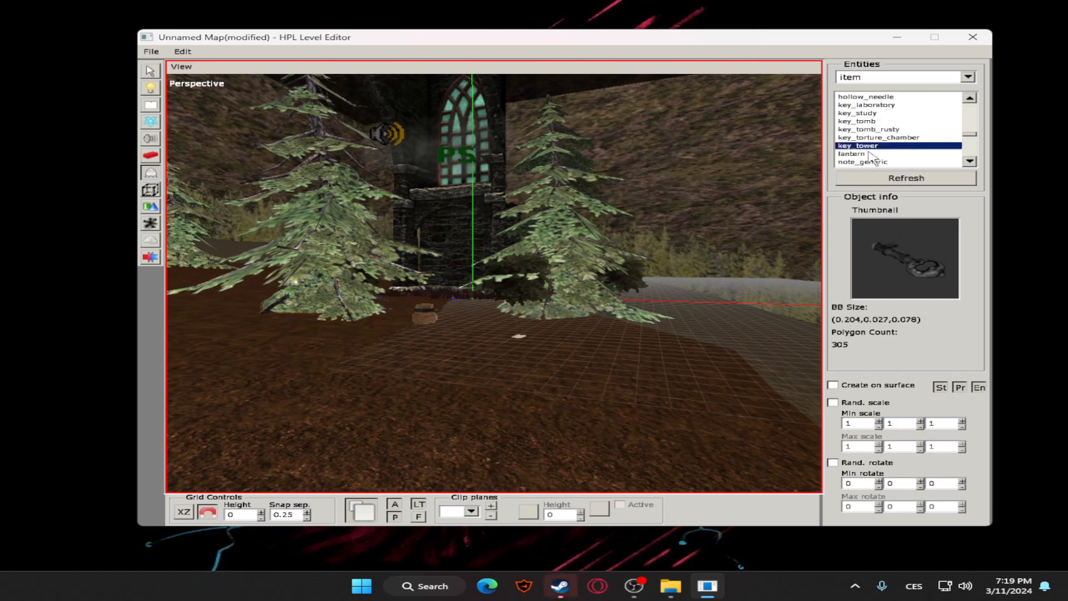
scroll(880, 131, "down", 1)
left_click(877, 132)
left_click(876, 150)
scroll(876, 147, "down", 2)
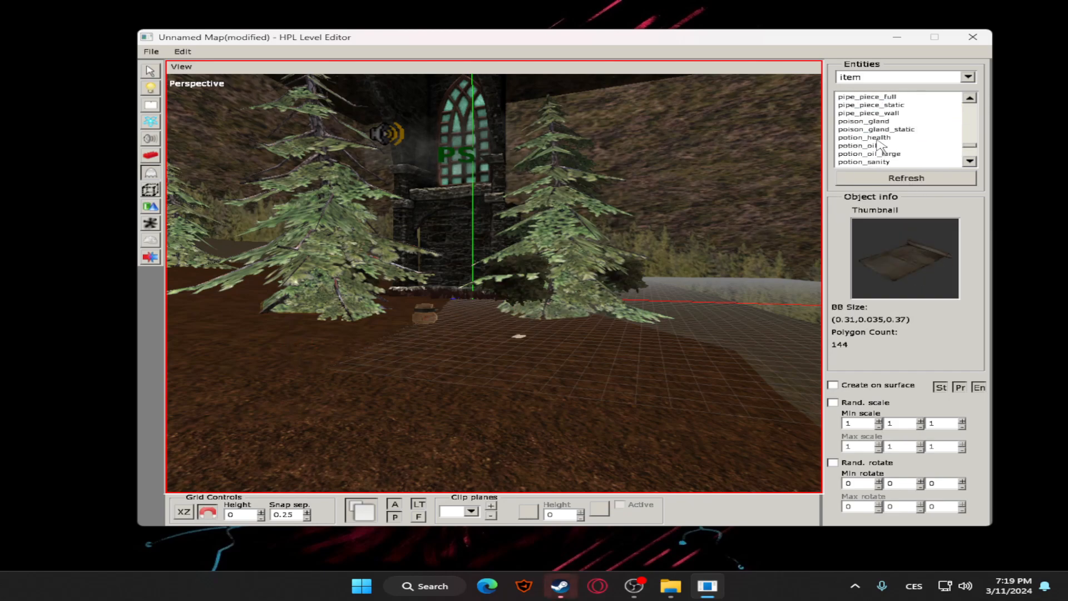
Place one potion_health and two potion_oil_large items around the diary paper
left_click(877, 140)
left_click(876, 155)
left_click(876, 138)
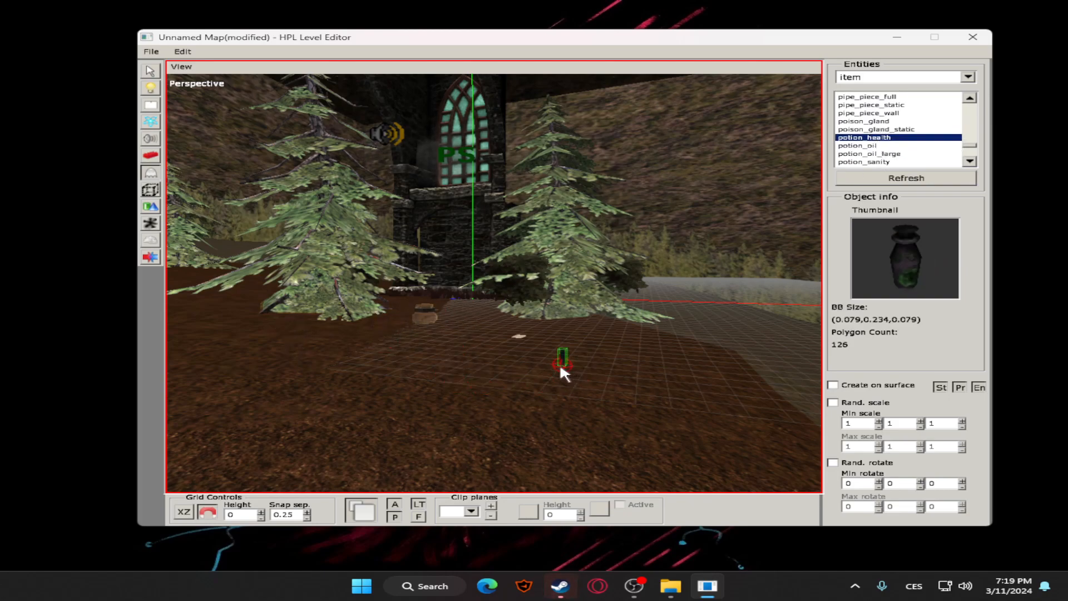
left_click(893, 155)
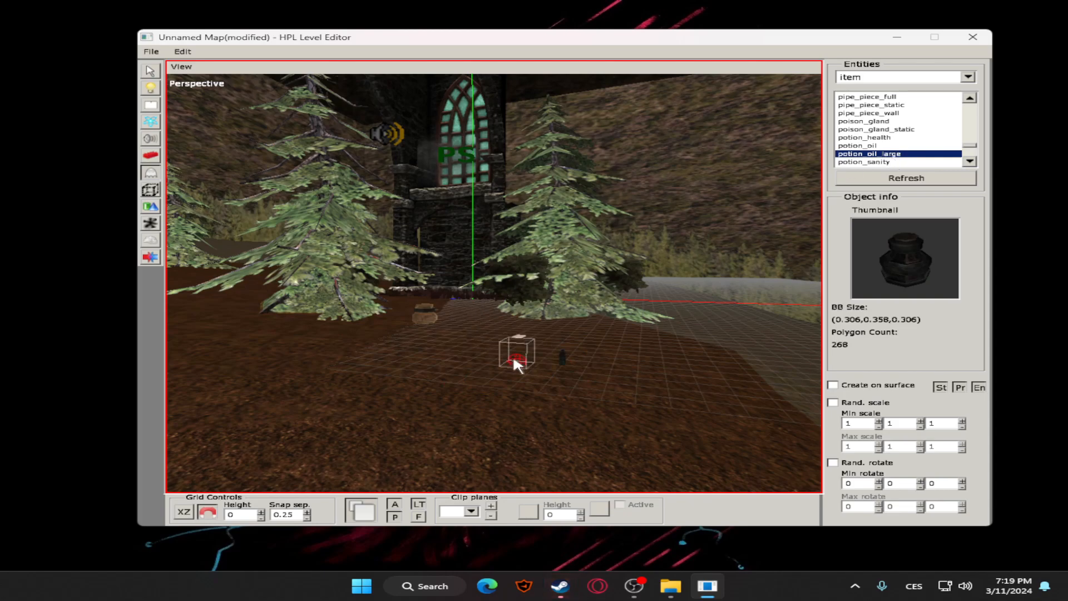
Place a stone chipper, a wooden bucket and a tinderbox on the ground beside the potions
scroll(868, 142, "down", 2)
left_click(871, 130)
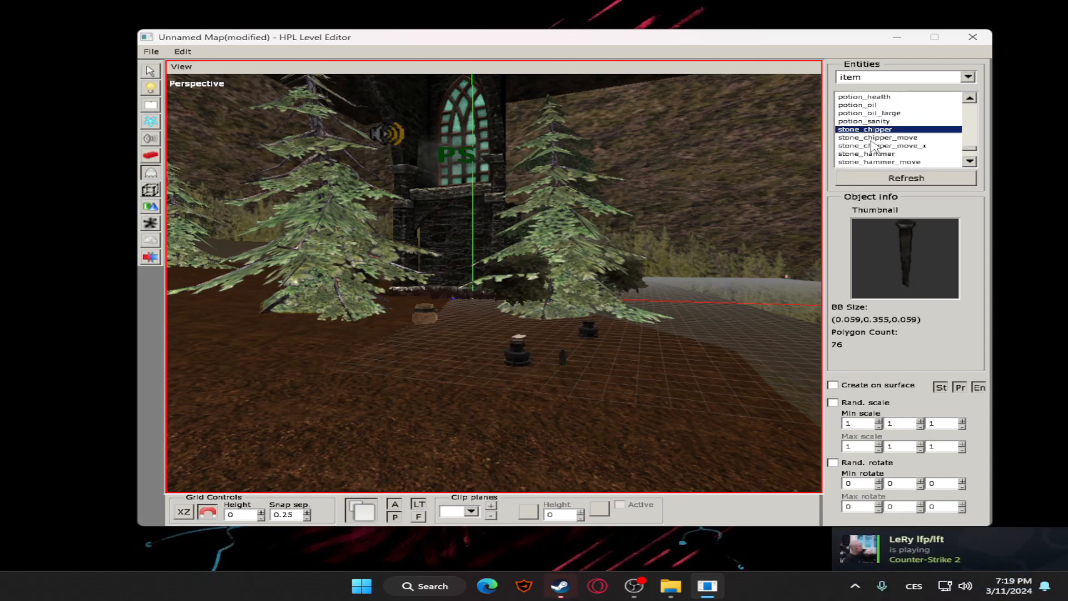
scroll(896, 125, "down", 2)
left_click(896, 137)
scroll(893, 134, "down", 2)
left_click(891, 154)
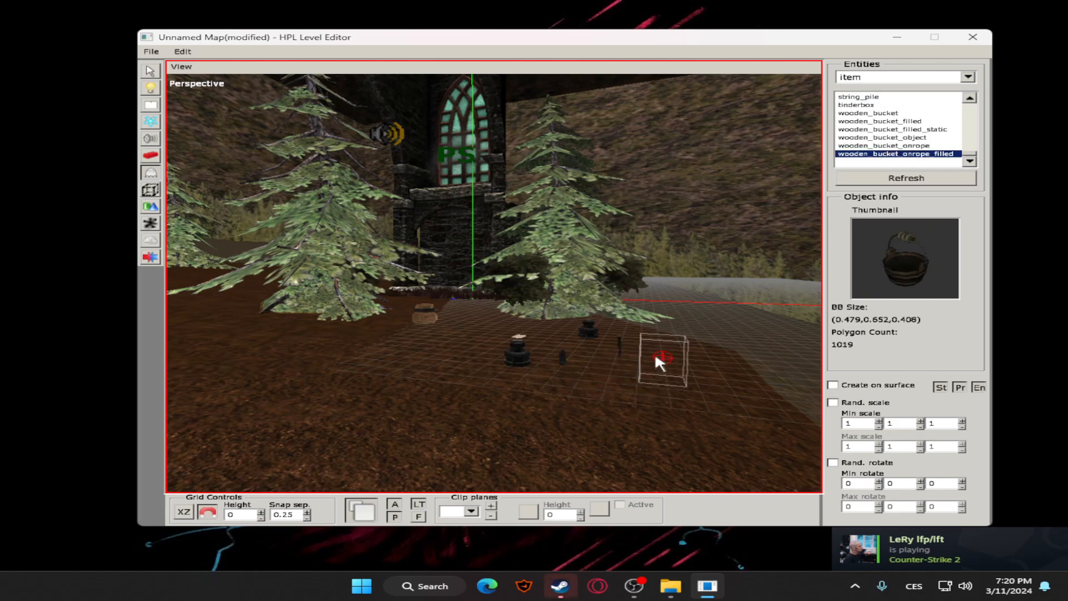
left_click(877, 138)
left_click(879, 105)
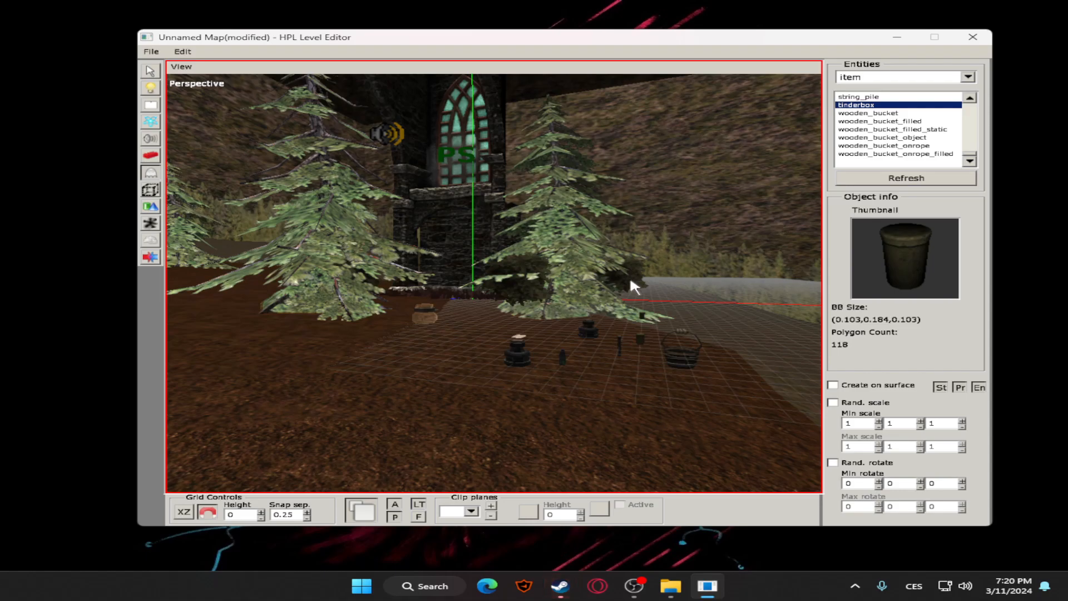
Browse the desktop entities, previewing pen_feather and paper03
scroll(632, 281, "up", 5)
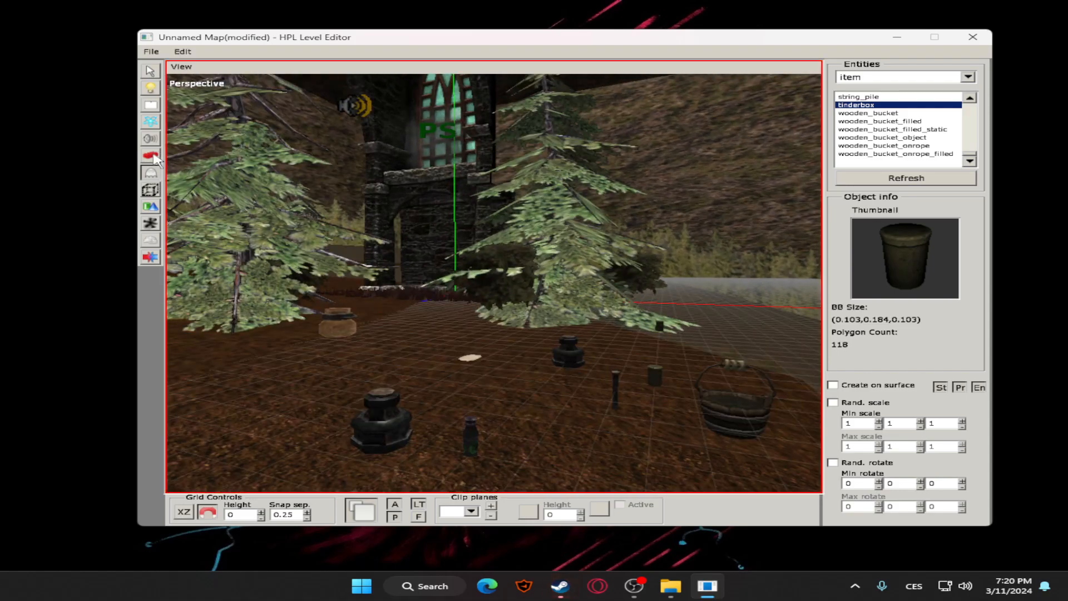
left_click(968, 77)
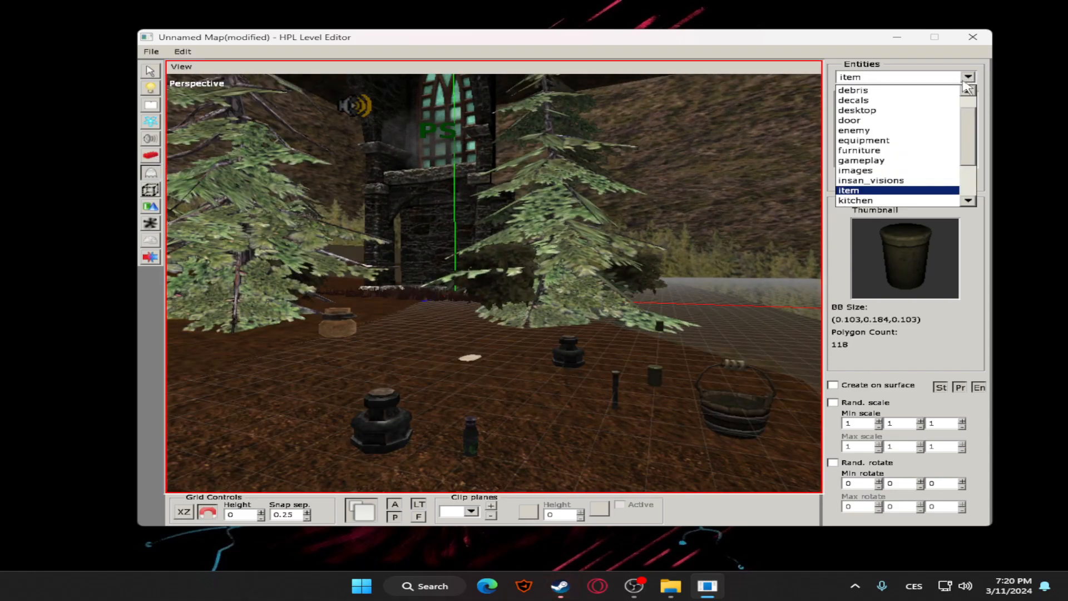
left_click(880, 112)
left_click(880, 107)
scroll(885, 139, "down", 1)
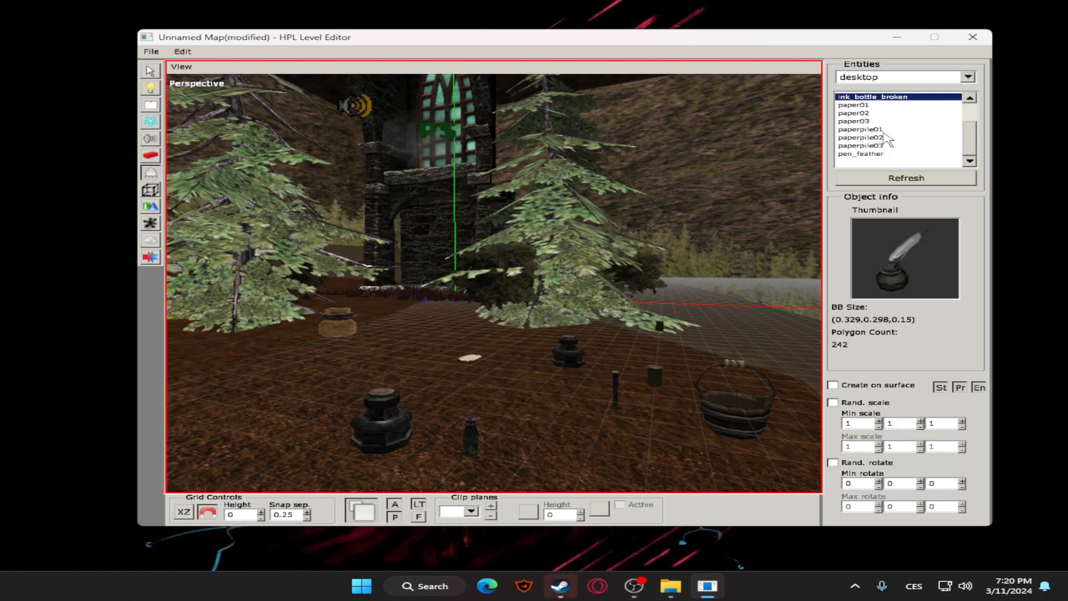
left_click(874, 153)
left_click(885, 121)
Browse the storage entities, previewing the shelves and the wooden storage boxes
left_click(968, 78)
scroll(913, 126, "down", 4)
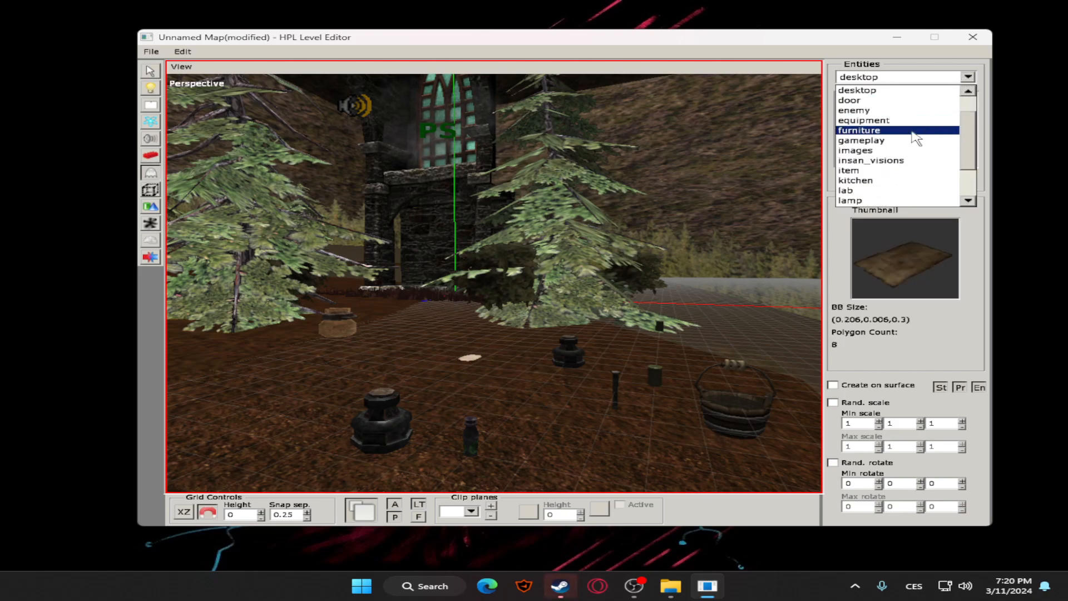
scroll(889, 163, "up", 2)
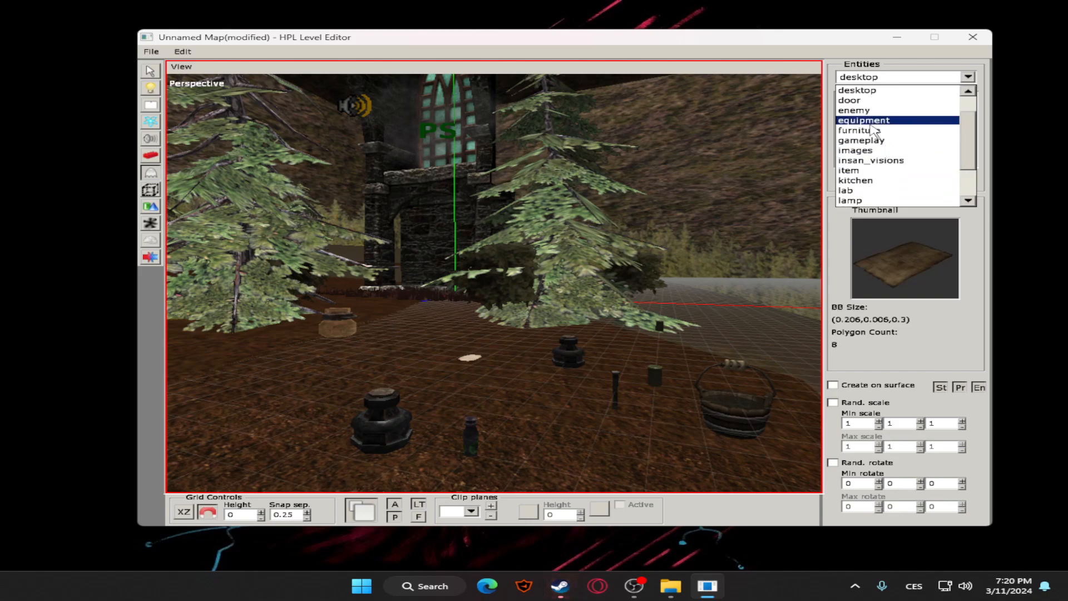
scroll(871, 196, "down", 2)
scroll(874, 197, "down", 6)
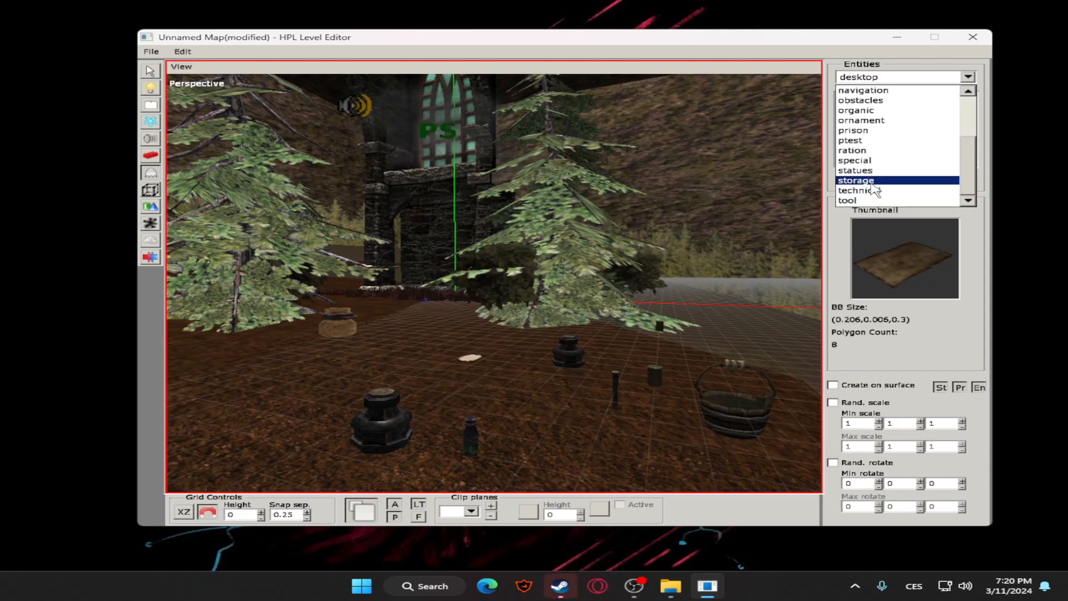
left_click(873, 184)
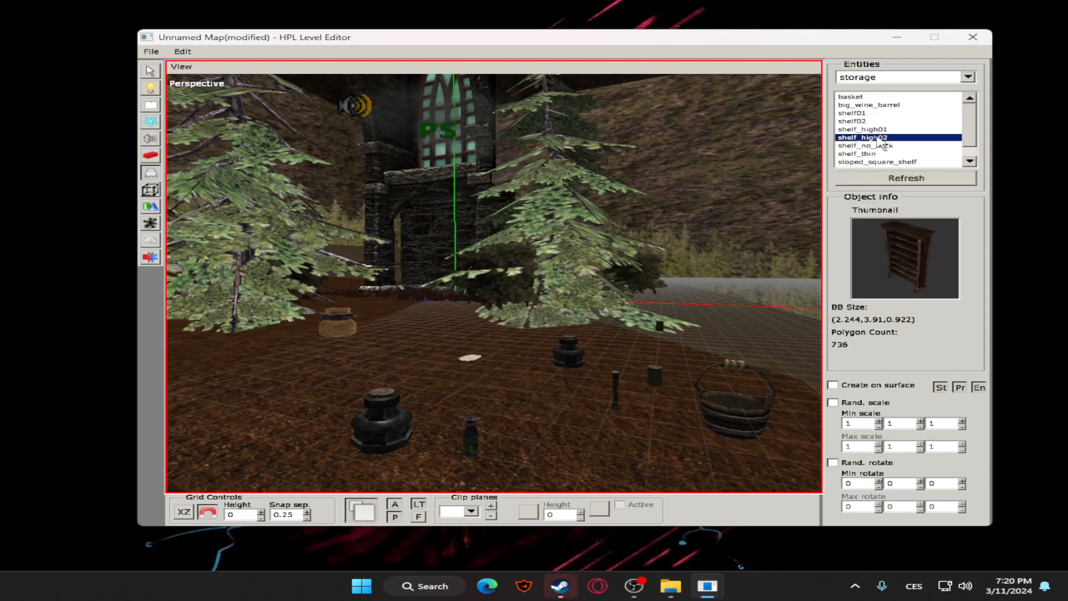
scroll(890, 142, "down", 5)
left_click(893, 137)
left_click(892, 153)
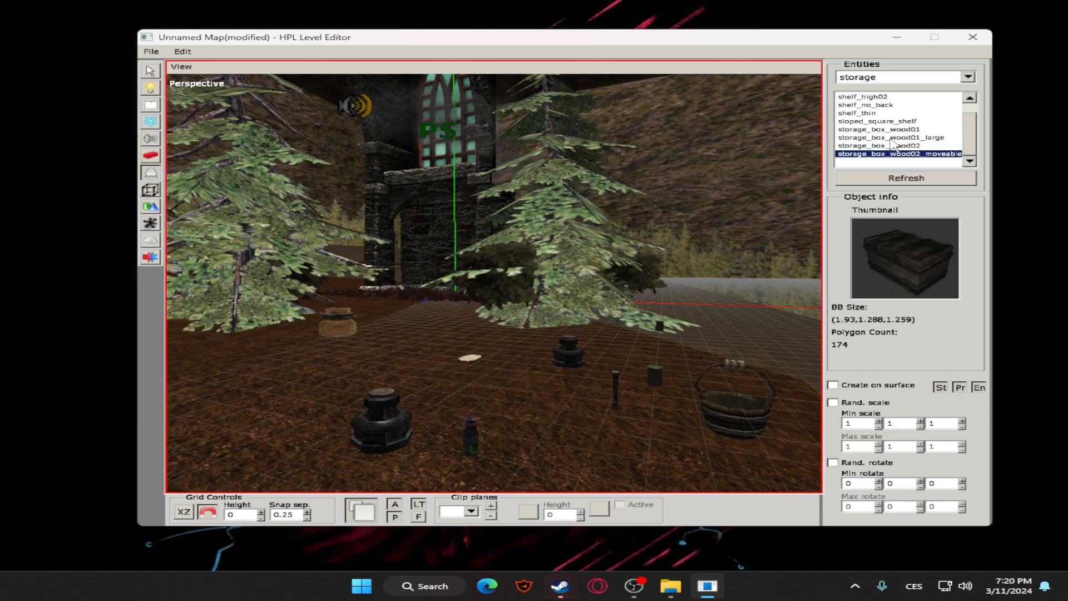
left_click(887, 106)
scroll(884, 124, "up", 5)
scroll(887, 149, "down", 5)
Place a storage_box_wood02 entity on the ground near the previously placed items
left_click(888, 146)
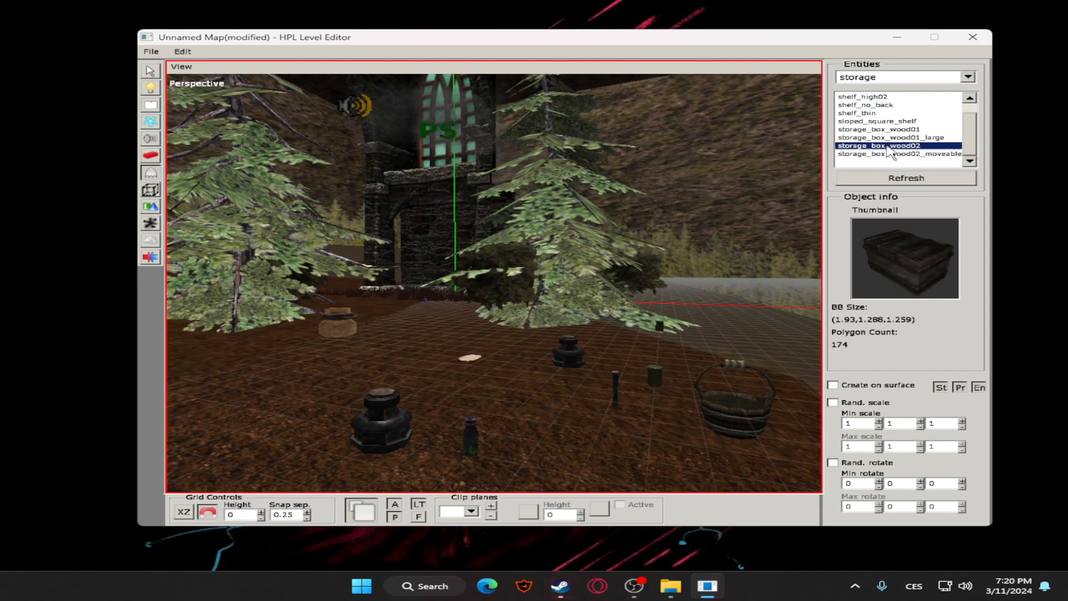
left_click(211, 378)
scroll(349, 313, "down", 6)
middle_click_drag(348, 314, 516, 296)
scroll(477, 308, "up", 5)
scroll(523, 289, "up", 3)
scroll(528, 283, "down", 5)
middle_click_drag(548, 260, 551, 292)
scroll(523, 339, "up", 6)
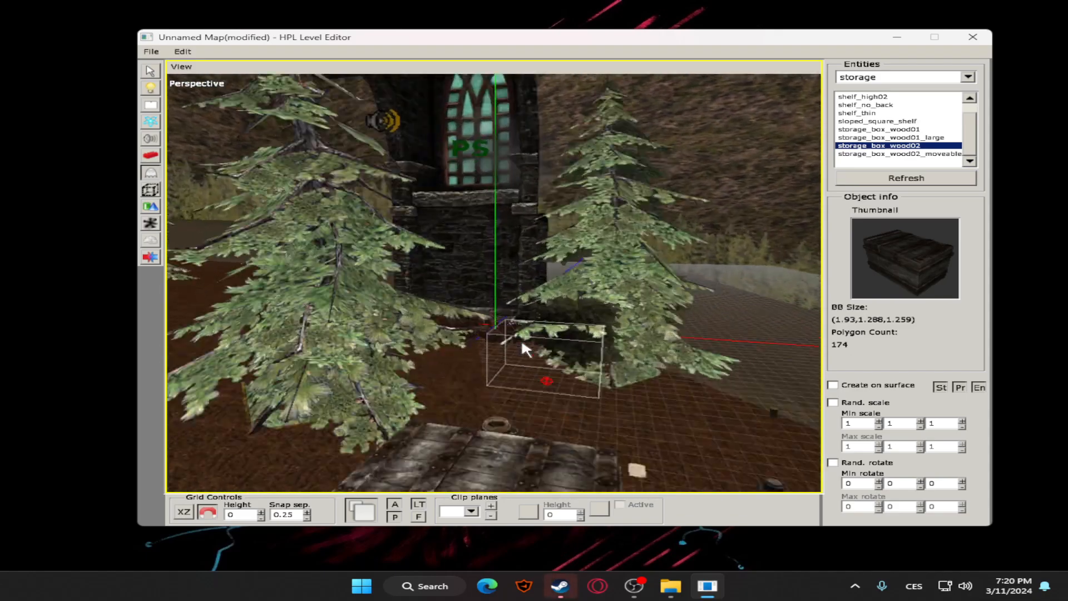
scroll(522, 329, "up", 2)
scroll(522, 326, "down", 5)
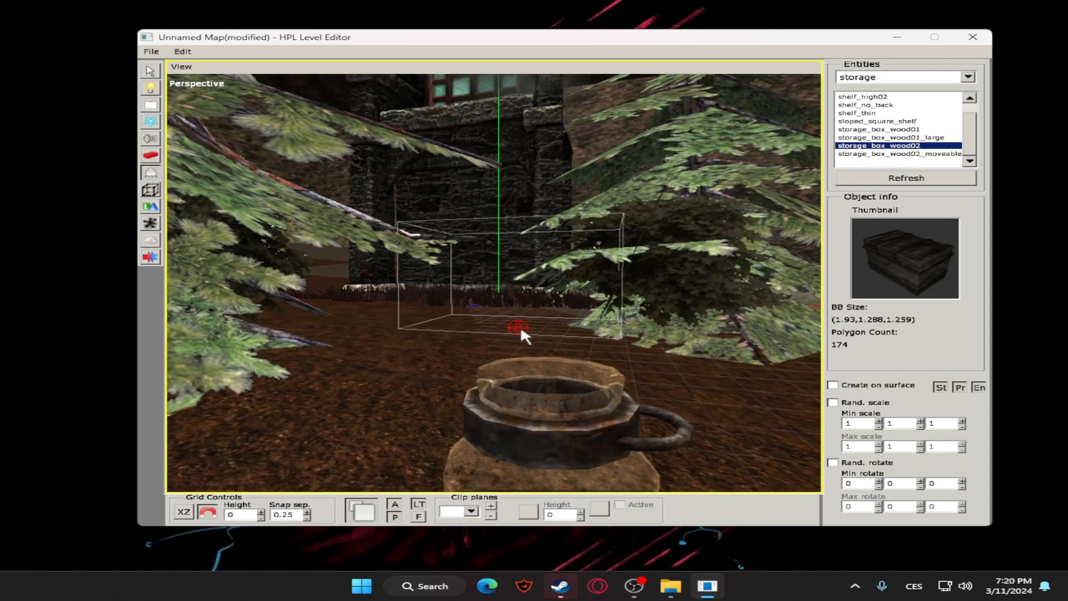
scroll(522, 325, "down", 3)
Select the wooden storage box and reposition it on the ground in front of the trees, beside the items
left_click(149, 72)
middle_click_drag(535, 245, 626, 301)
left_click(296, 394)
middle_click_drag(397, 356, 473, 337)
left_click_drag(347, 389, 208, 435)
left_click(506, 336)
left_click_drag(504, 350, 574, 333, "alt")
left_click_drag(731, 244, 603, 282, "alt")
left_click(639, 193)
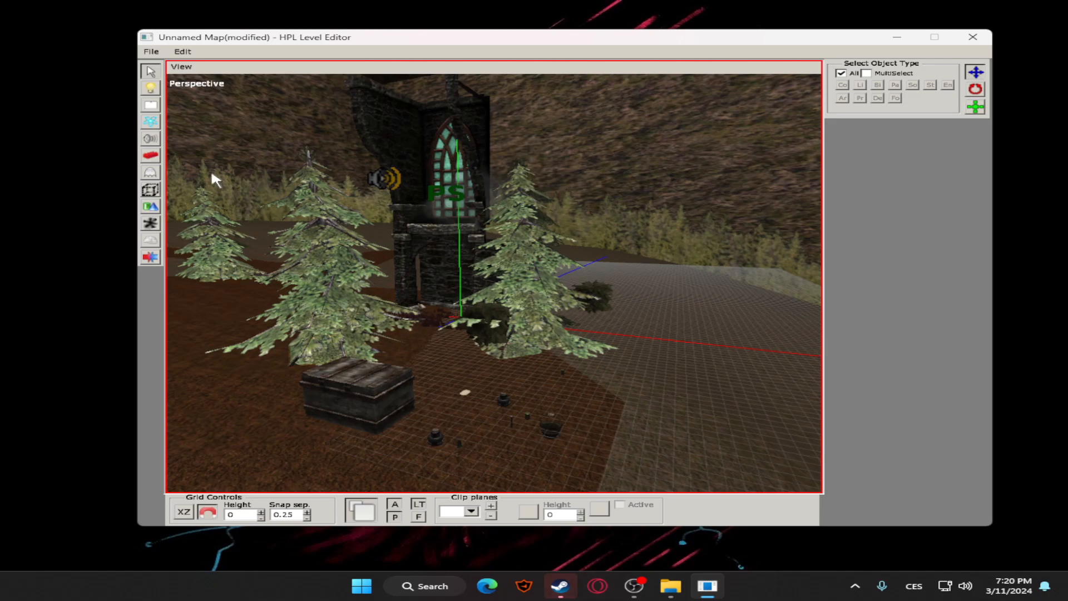
Browse the statues entities, previewing fountain_childsnake, bust and armour_nice_head
left_click(152, 155)
left_click(150, 173)
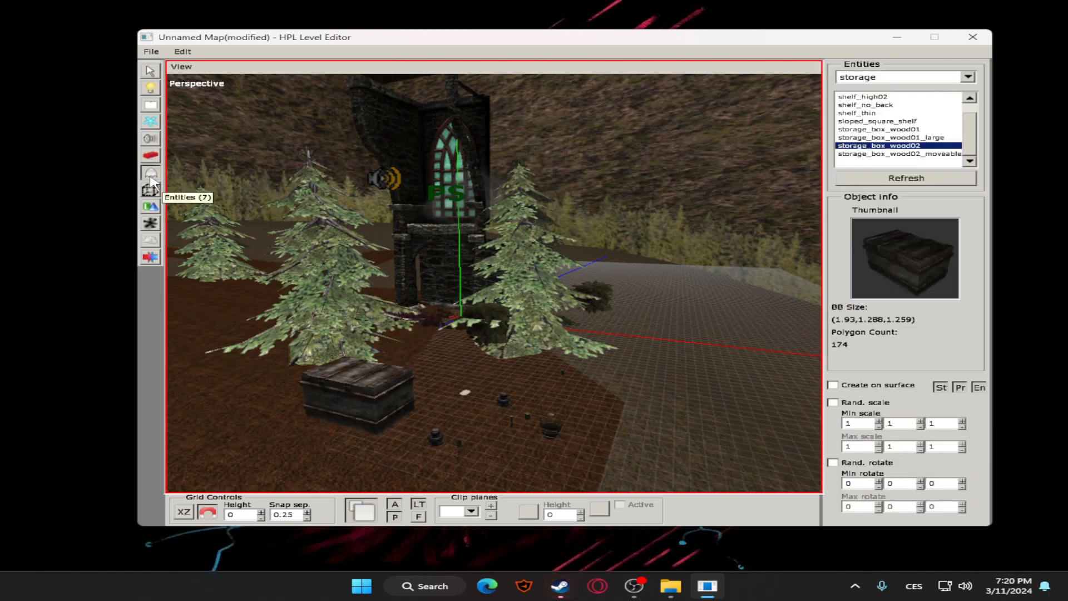
left_click(968, 77)
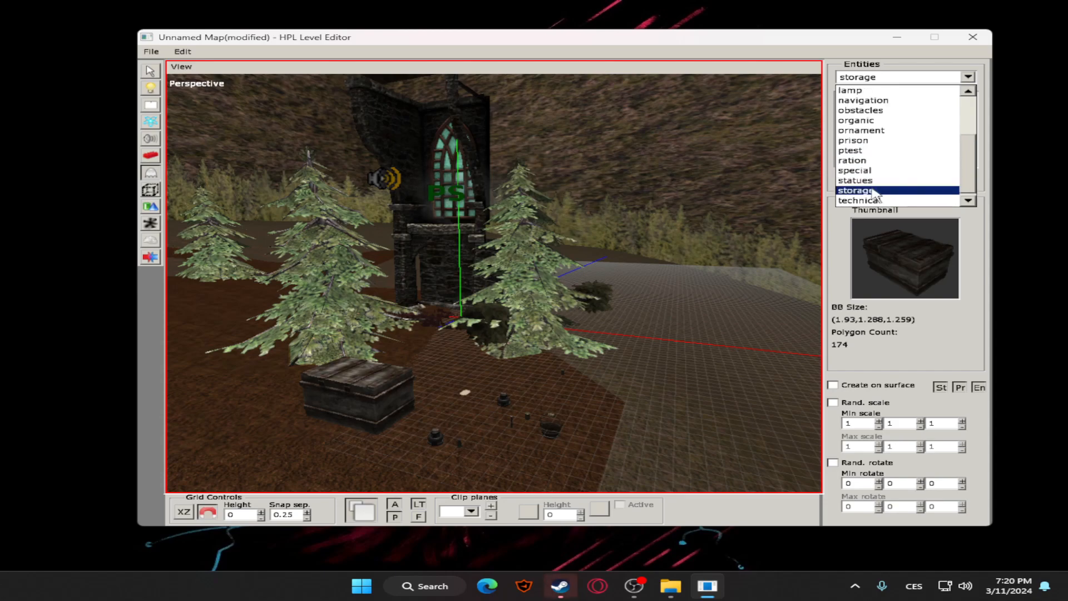
left_click(896, 178)
left_click(894, 130)
scroll(891, 146, "down", 5)
left_click(888, 137)
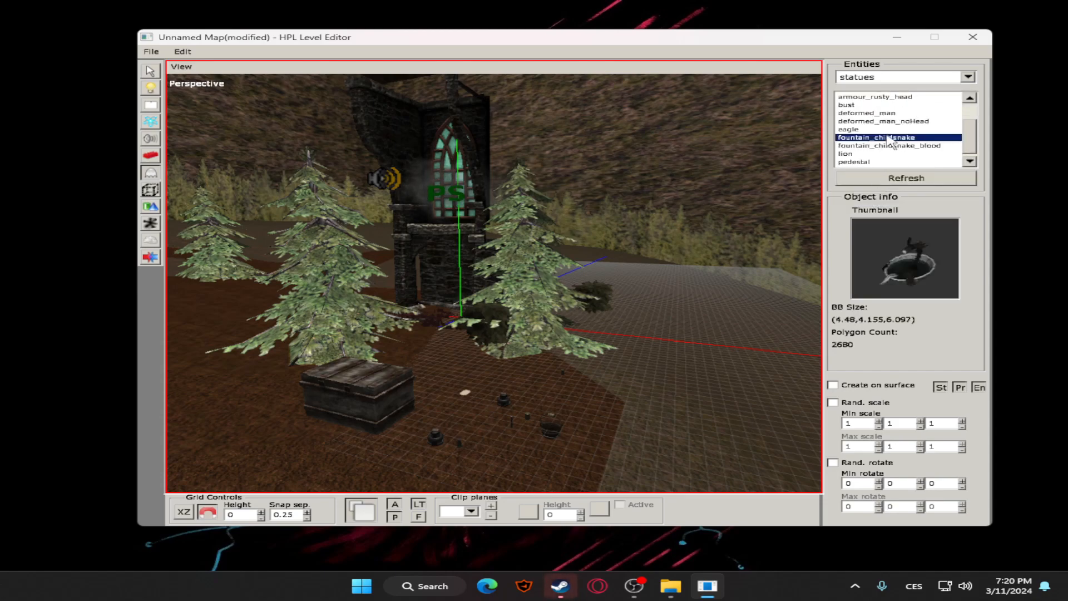
left_click(882, 105)
scroll(877, 133, "up", 3)
left_click(877, 129)
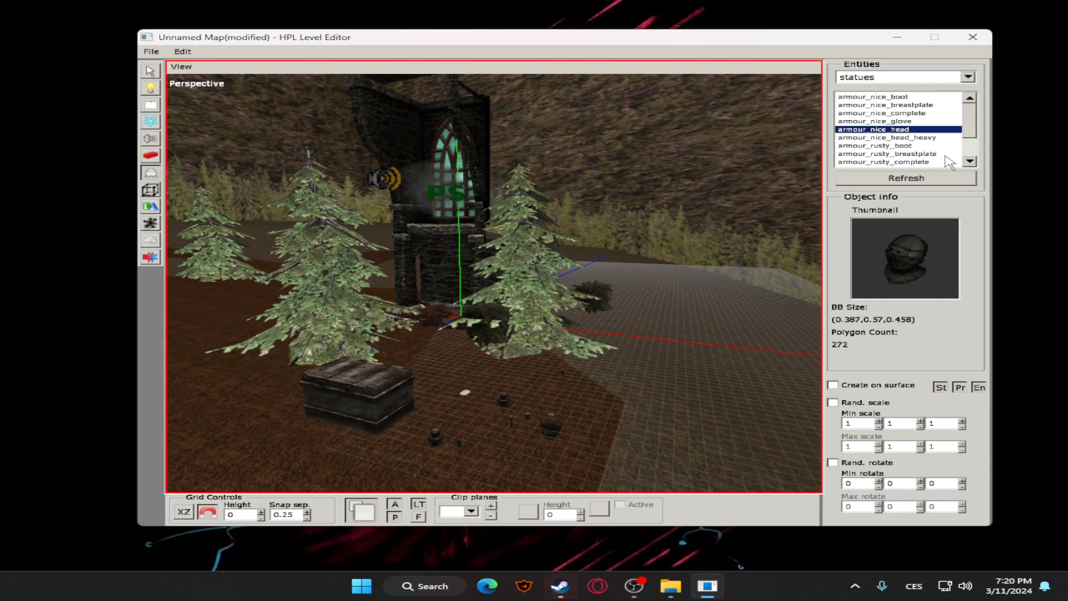
Preview the lion, eagle, deformed_man, deformed_man_noHead and bust statue entities
scroll(935, 158, "down", 3)
left_click(908, 154)
left_click(884, 130)
left_click(889, 121)
left_click(889, 113)
left_click(887, 105)
left_click(882, 121)
left_click(884, 137)
Place a fountain_childsnake_blood statue on the dirt beside the trees and raise it so its basin clears the ground
left_click(880, 146)
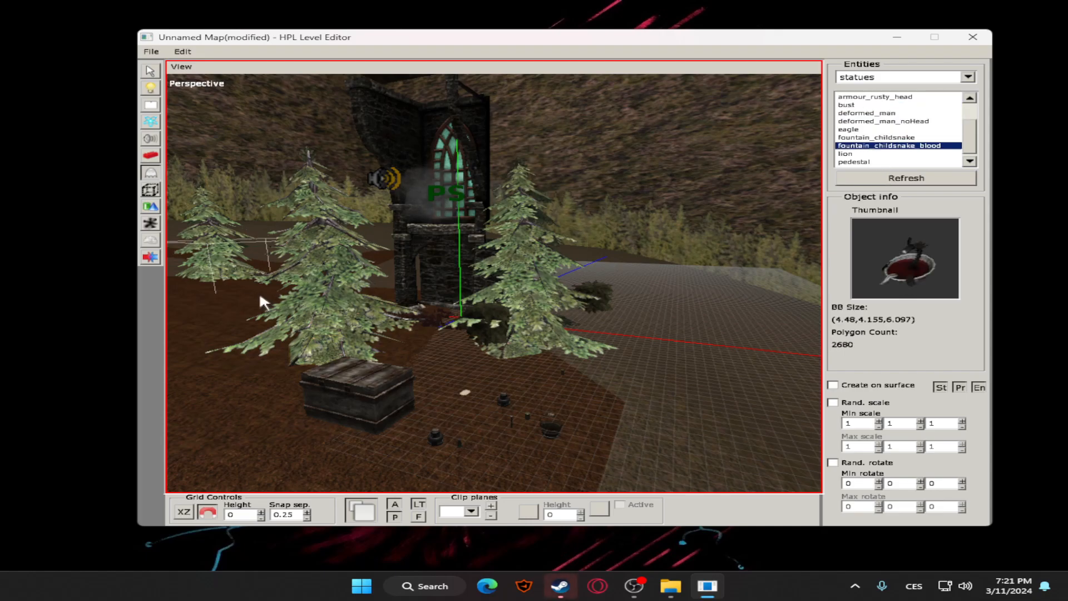
middle_click_drag(199, 337, 411, 316)
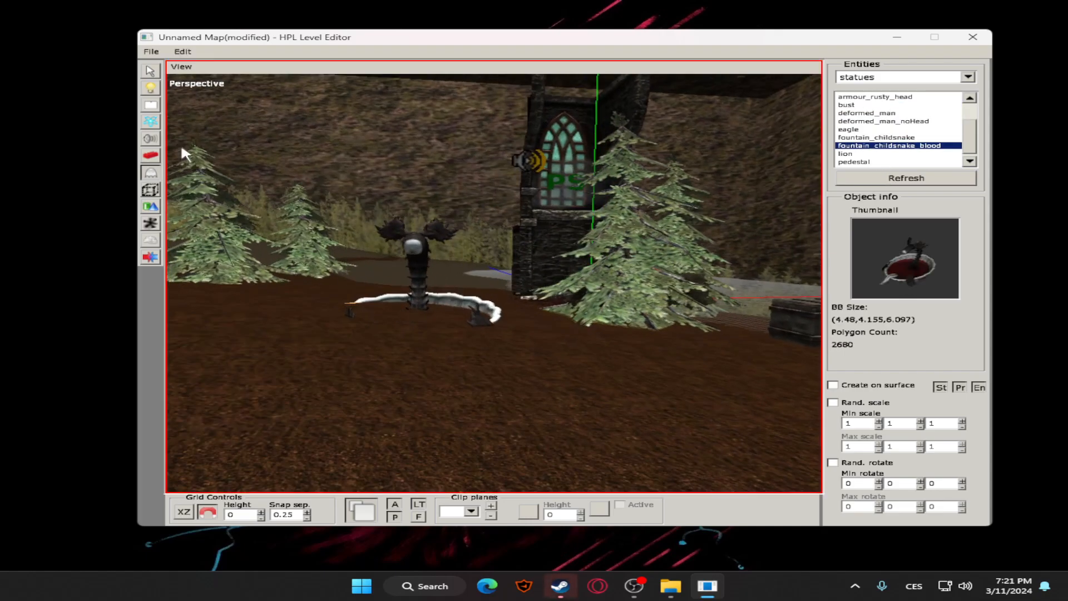
left_click(148, 70)
left_click(414, 273)
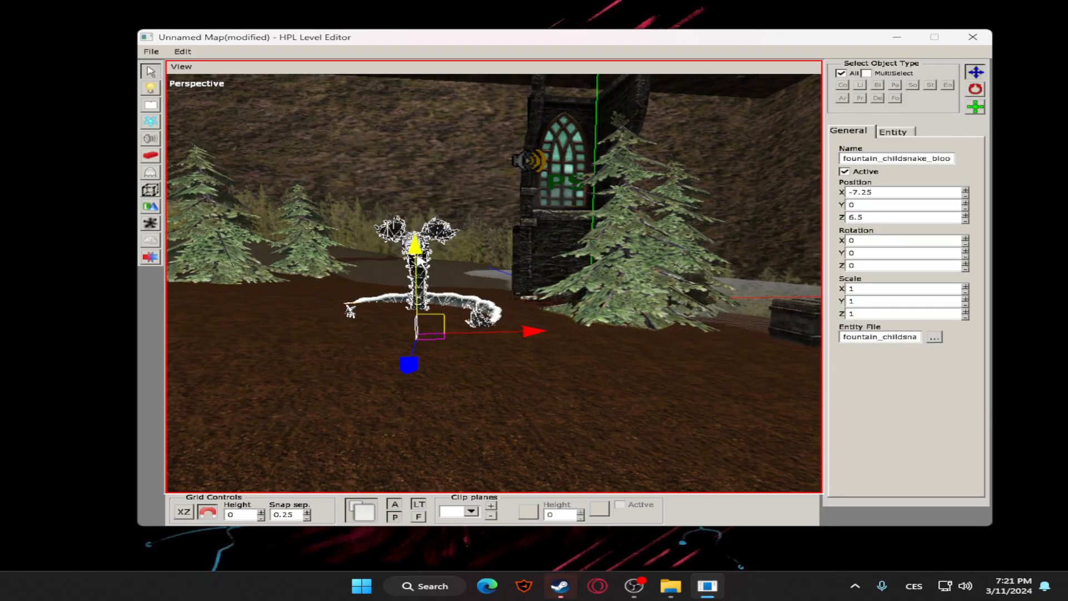
left_click_drag(420, 262, 421, 240)
left_click(490, 299)
middle_click_drag(491, 299, 447, 327)
left_click(310, 291)
left_click_drag(283, 282, 282, 267)
left_click(384, 279)
middle_click_drag(384, 278, 825, 163)
left_click(628, 274)
scroll(628, 274, "down", 5)
Preview further statue entities, including lion and armour_nice_head_heavy
left_click(155, 173)
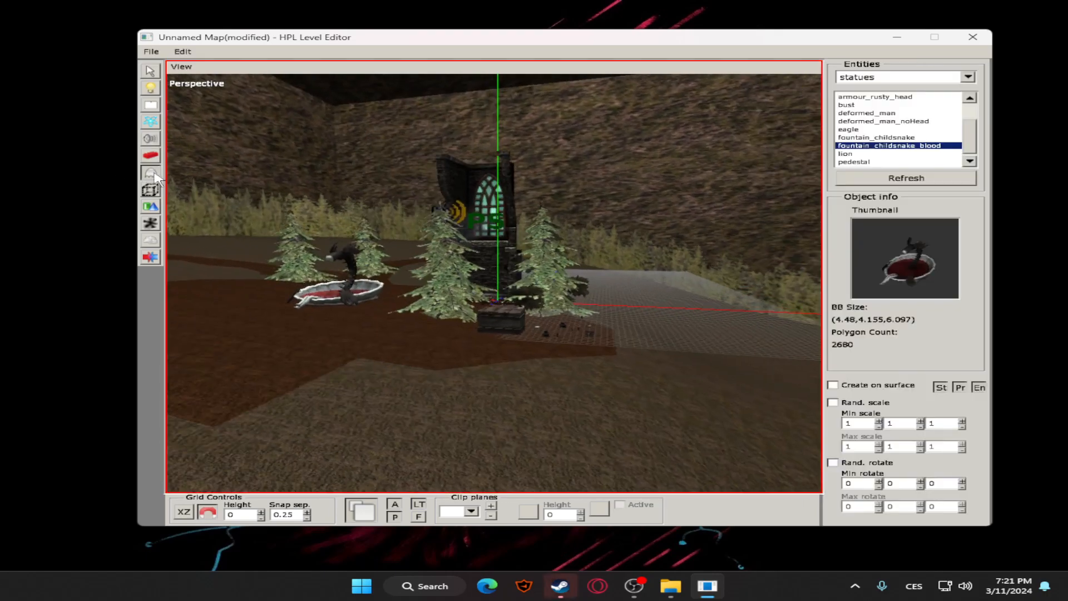
scroll(903, 143, "down", 1)
left_click(874, 155)
scroll(874, 153, "up", 3)
left_click(881, 128)
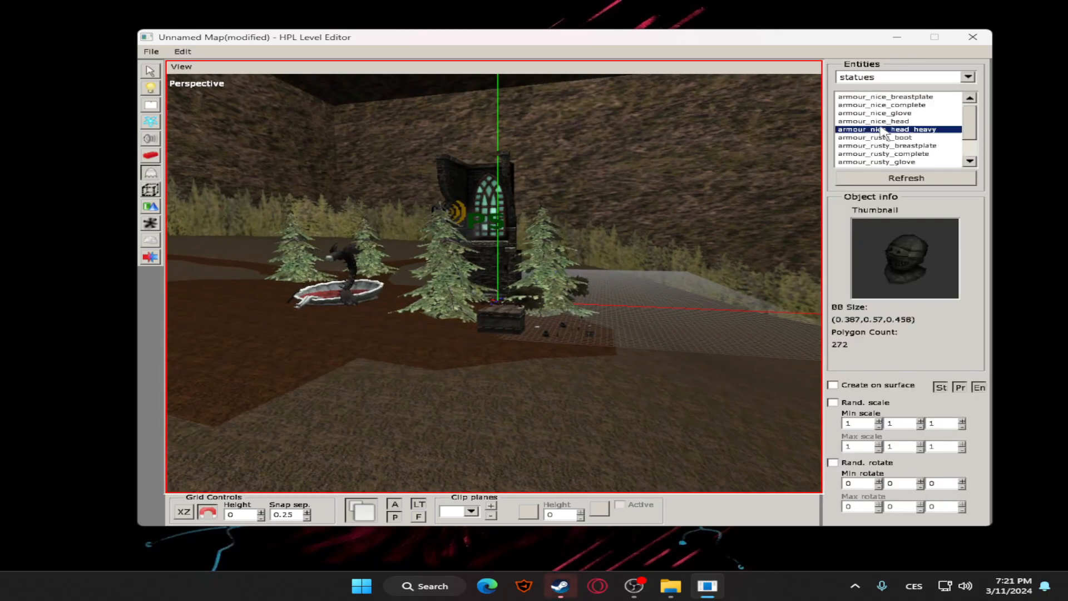
Place a bonfire from the lamp entities on the ground in front of the storage box and items
left_click(969, 77)
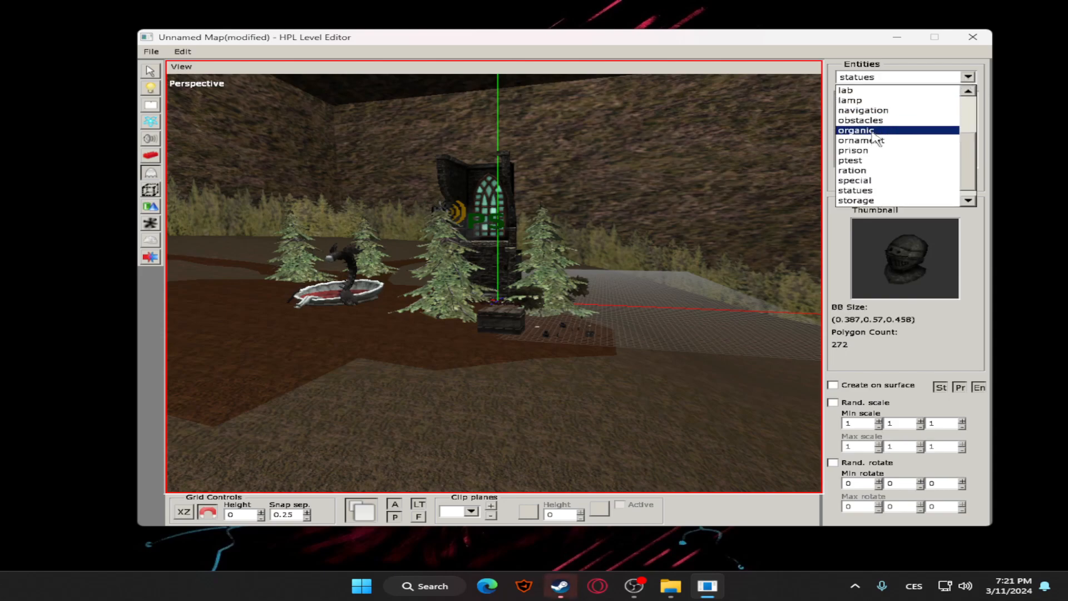
scroll(868, 120, "up", 1)
left_click(863, 122)
left_click(875, 114)
left_click(874, 147)
left_click(872, 113)
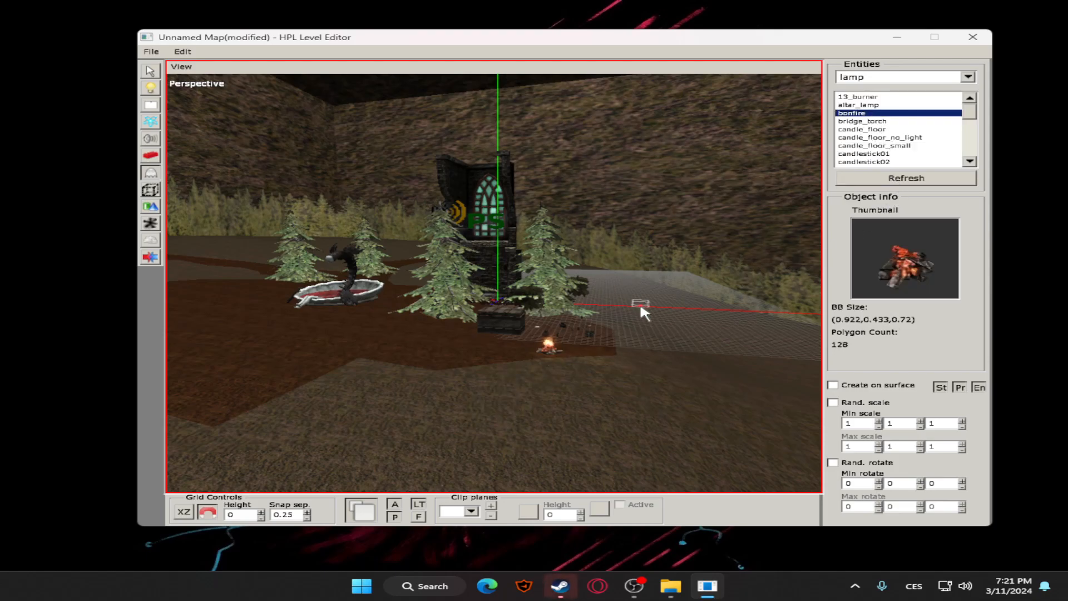
scroll(627, 318, "up", 5)
mouse_move(632, 322)
middle_mouse_down()
mouse_move(609, 325)
mouse_move(623, 335)
middle_mouse_up()
scroll(590, 325, "down", 4)
Place an altar_lamp on the ground beyond the wooden bucket
left_click(879, 105)
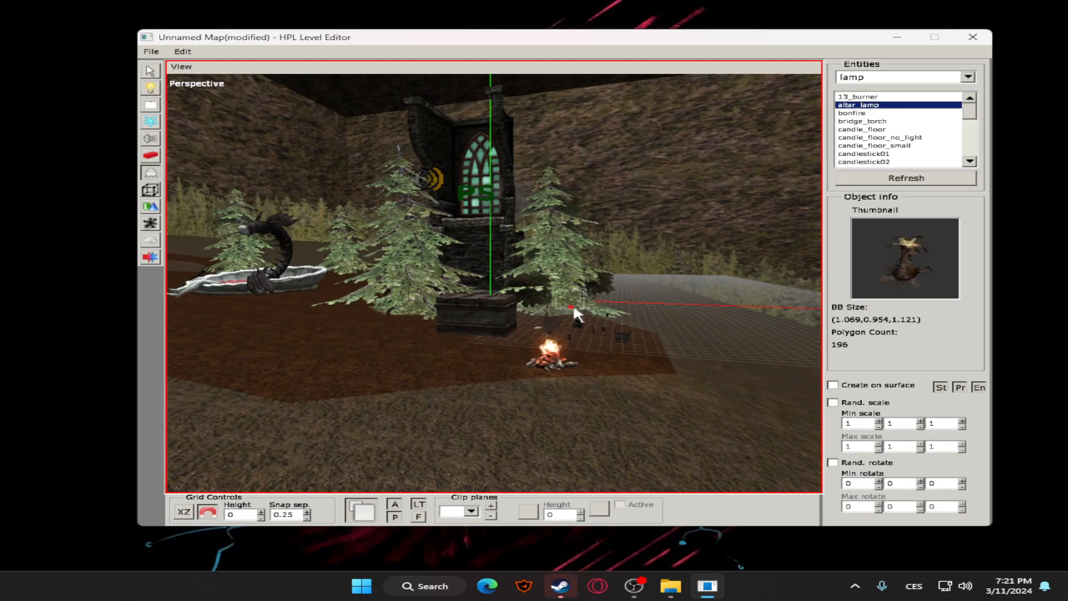
left_click(659, 323)
scroll(912, 122, "down", 5)
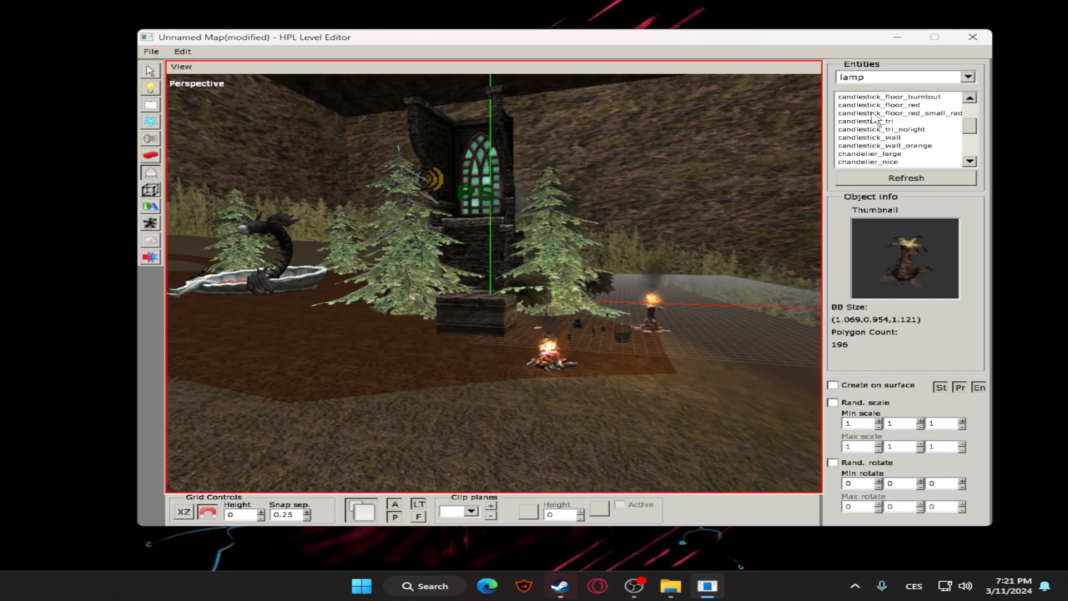
Place a servant_grunt from the enemy entities on the dirt path near the far edge of the map
left_click(924, 82)
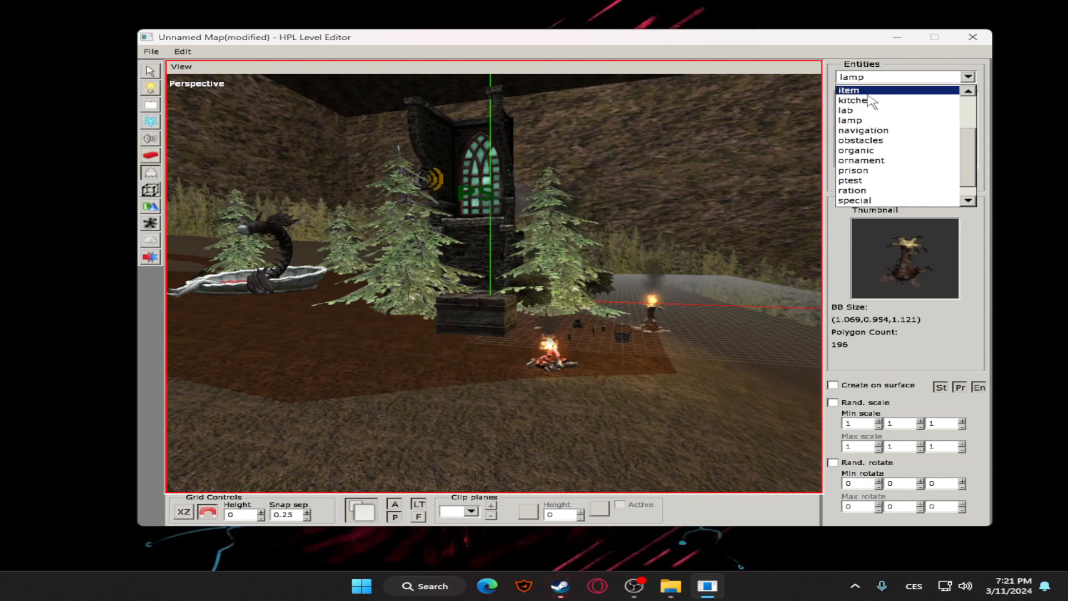
scroll(872, 121, "up", 7)
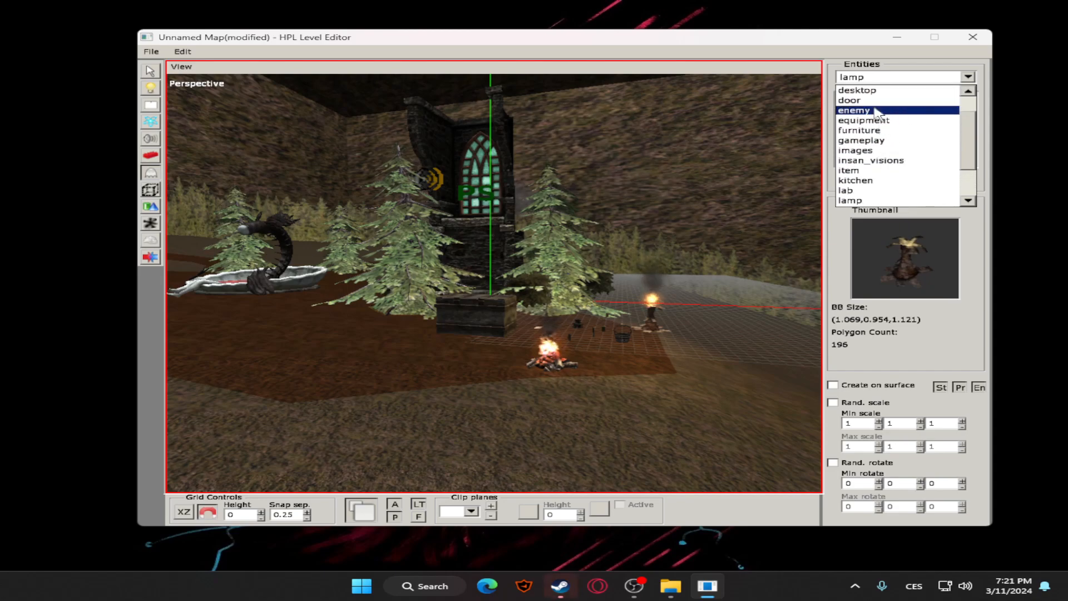
scroll(867, 134, "down", 2)
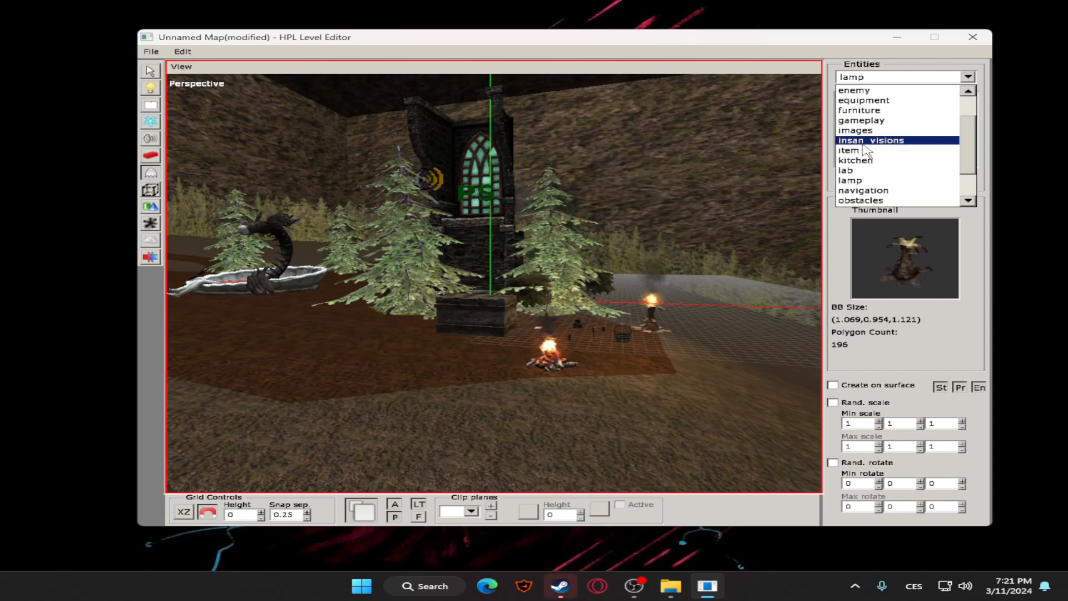
left_click(854, 90)
left_click(865, 105)
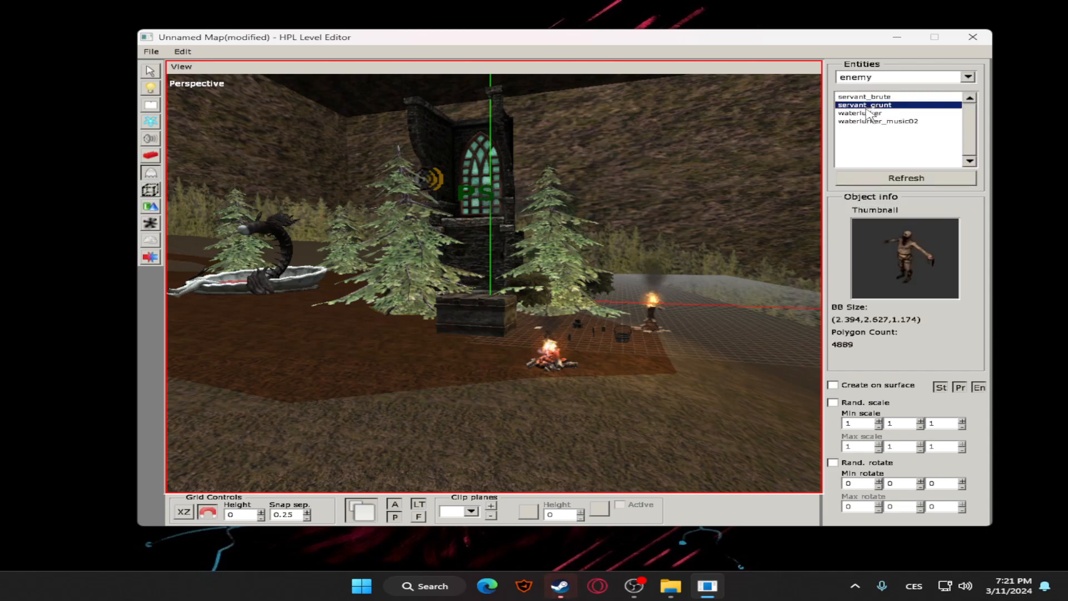
scroll(707, 269, "down", 3)
middle_click_drag(707, 273, 558, 319)
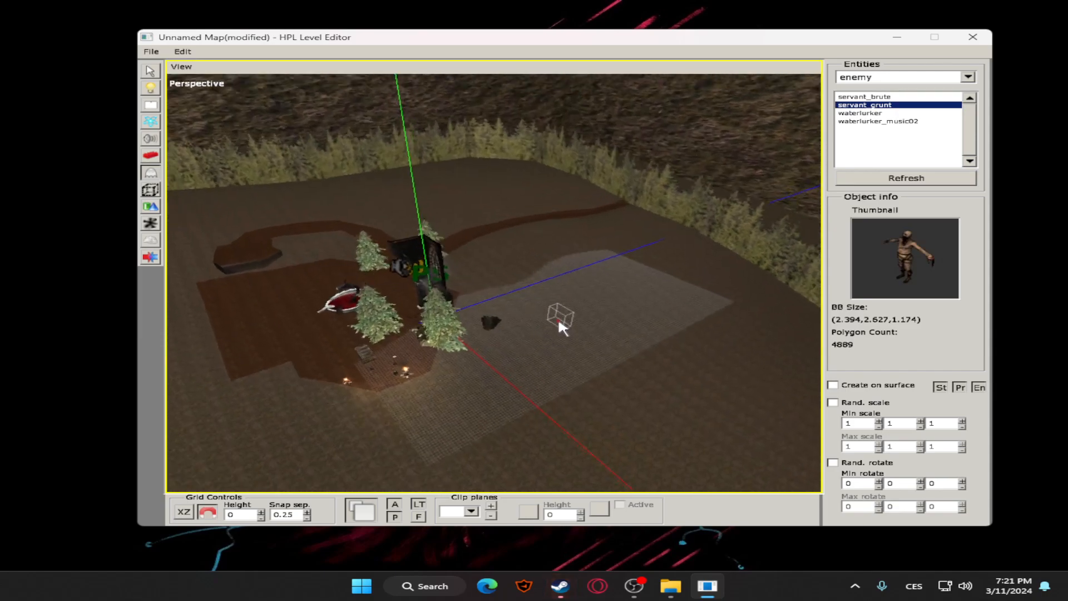
scroll(558, 320, "up", 3)
middle_click_drag(562, 189, 546, 287, "alt")
scroll(547, 286, "up", 3)
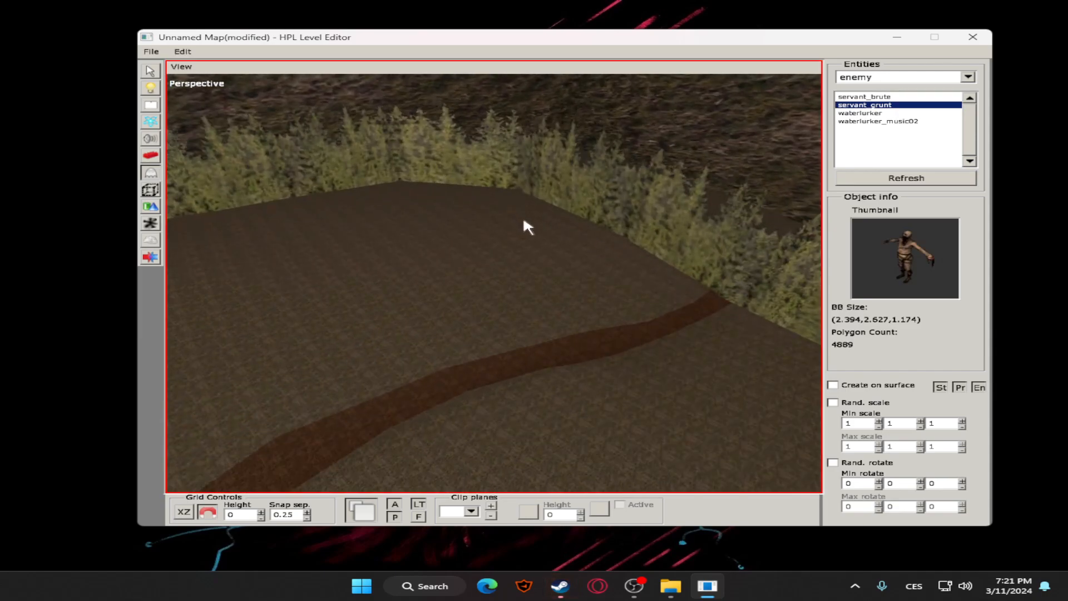
scroll(616, 314, "down", 2)
mouse_move(627, 344)
middle_mouse_down()
mouse_move(704, 309)
mouse_move(607, 284)
mouse_move(640, 303)
mouse_move(616, 328)
middle_mouse_up()
Select the servant_grunt enemy on the dirt path and adjust its position
left_click(150, 74)
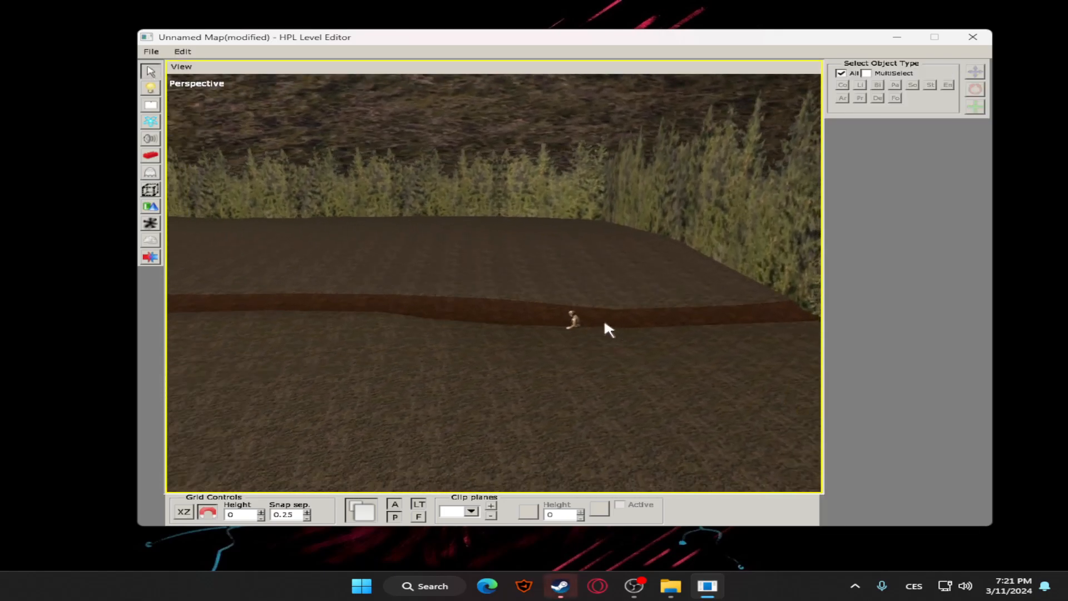
left_click(580, 323)
left_click(577, 317)
left_click(615, 264)
middle_click_drag(617, 264, 663, 302)
left_click(681, 288)
left_click(734, 257)
middle_click_drag(733, 257, 662, 316)
scroll(660, 310, "down", 4)
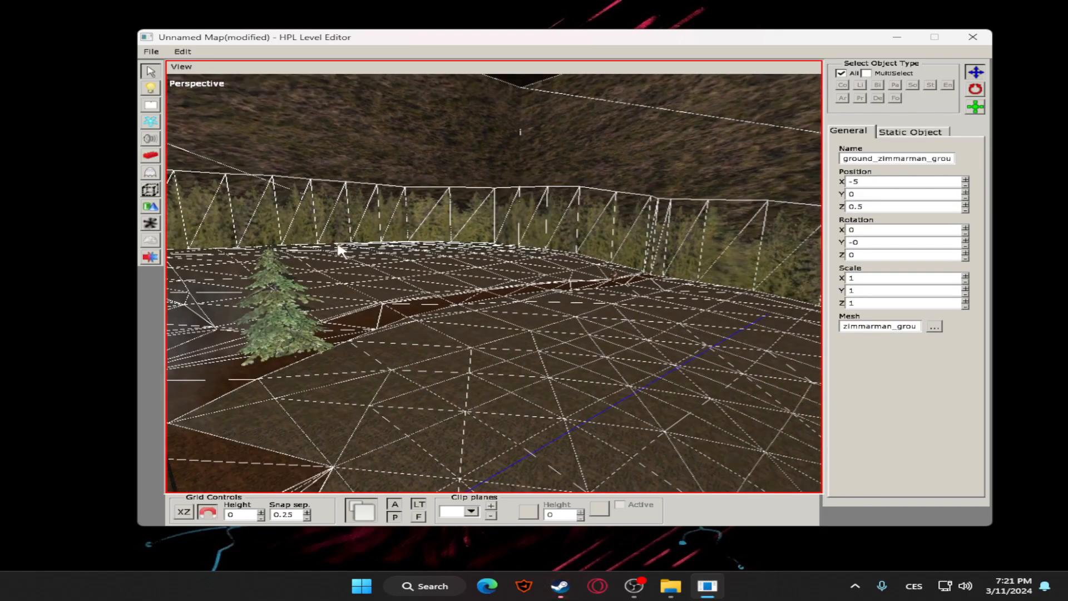
Place a level_celler door from the door entities on the ground beside the pine tree
left_click(147, 172)
left_click(899, 77)
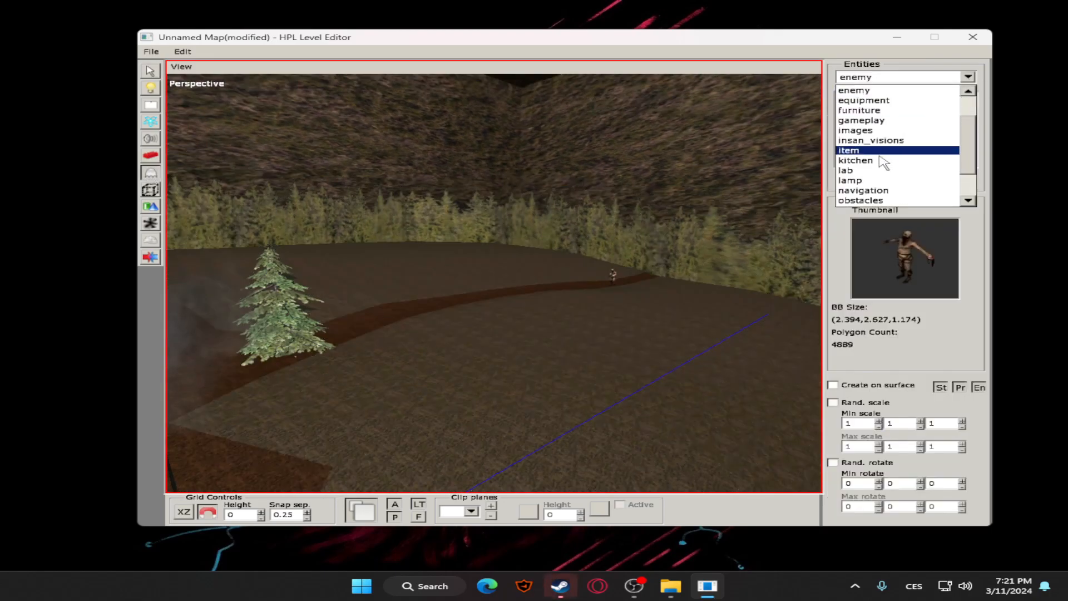
scroll(871, 157, "up", 1)
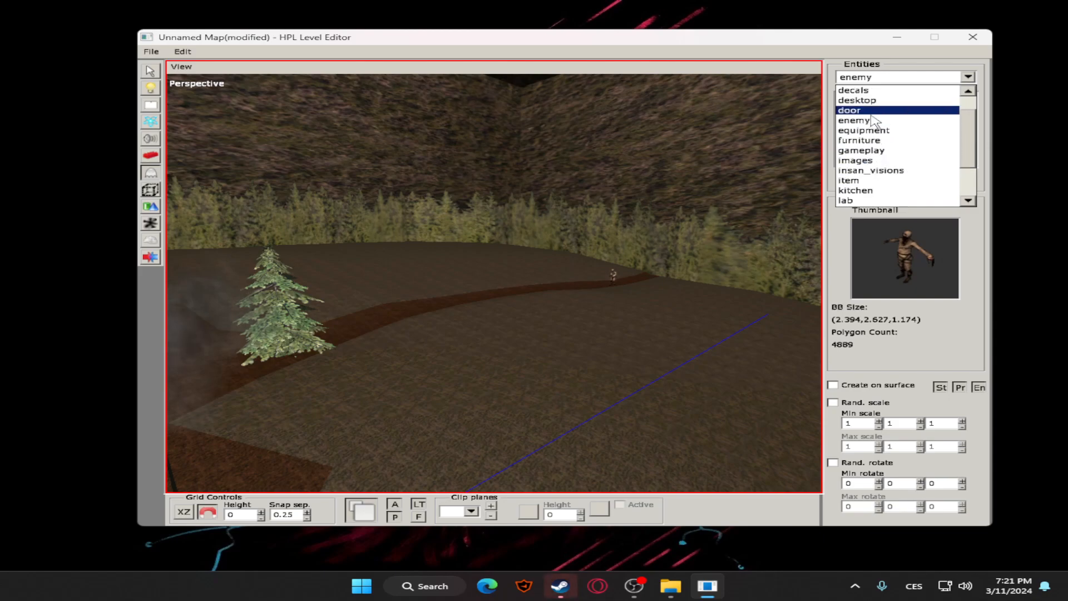
left_click(869, 113)
left_click(890, 122)
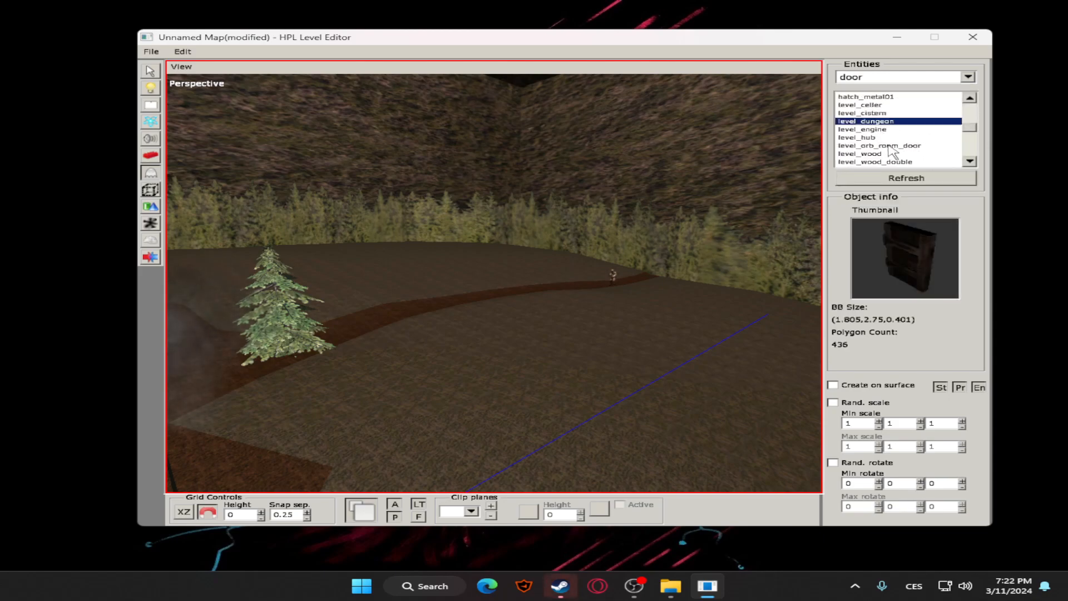
scroll(850, 119, "up", 2)
left_click(864, 132)
left_click(868, 147)
left_click(876, 155)
left_click(877, 147)
middle_click_drag(375, 293, 548, 300, "alt")
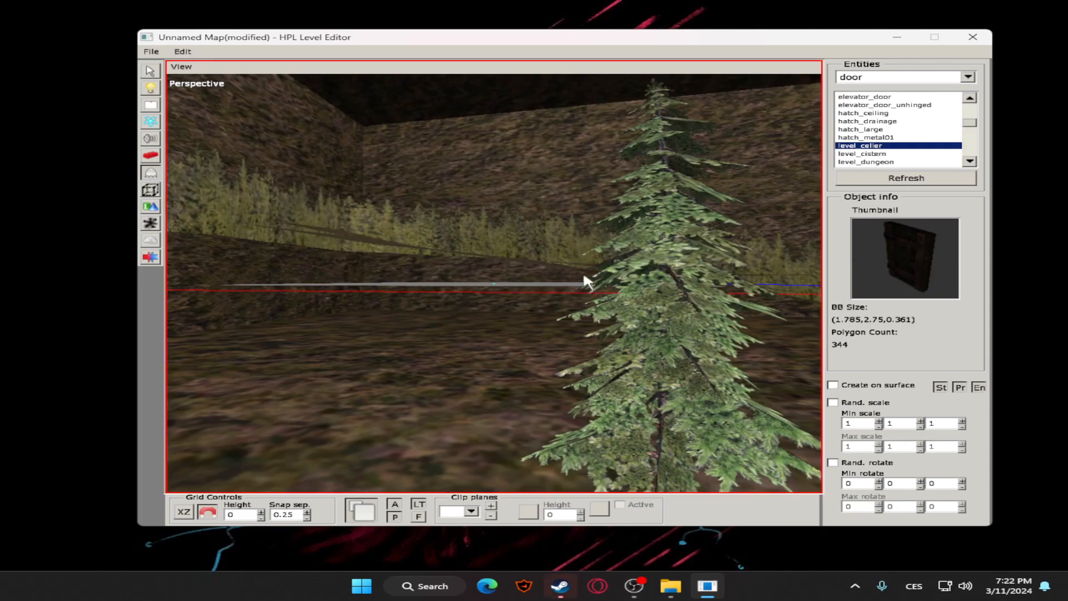
left_click(502, 324)
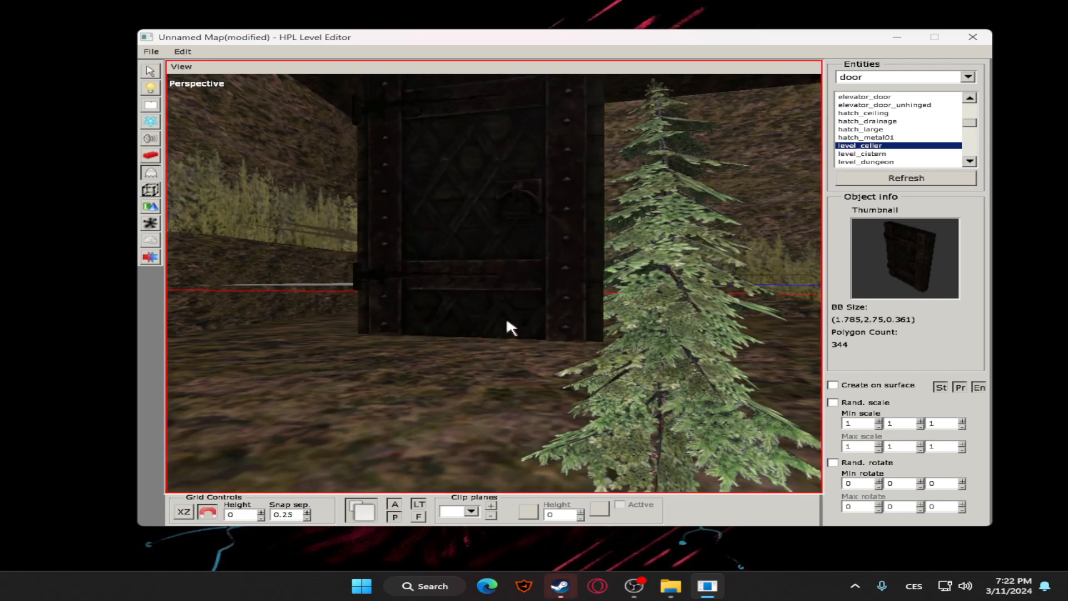
Select the level_celler door beside the pine tree and raise it to Y 1
left_click(149, 71)
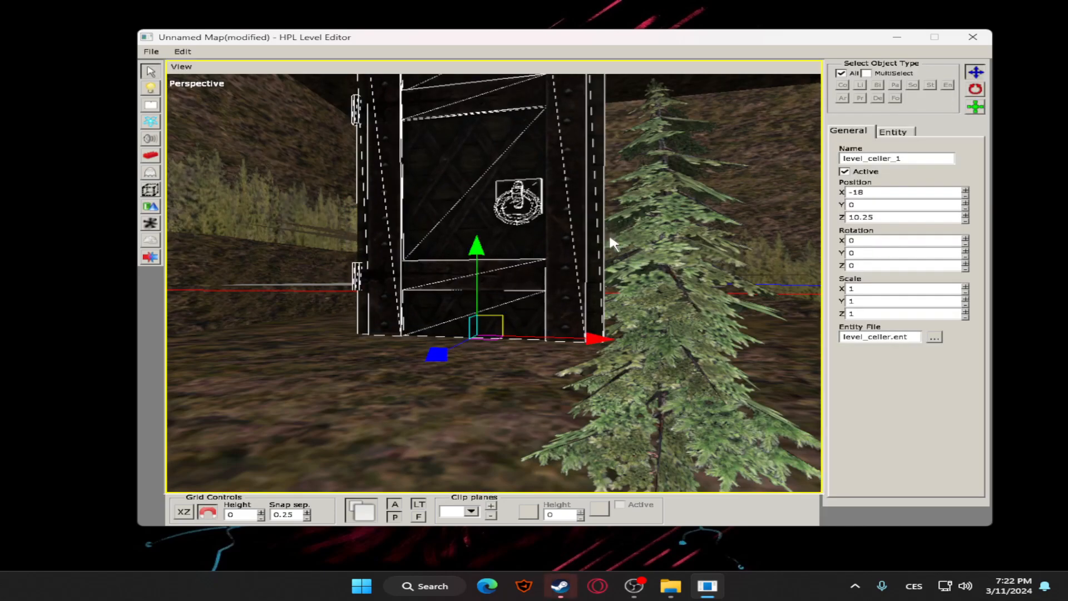
left_click(668, 259)
left_click(414, 293)
left_click(583, 309)
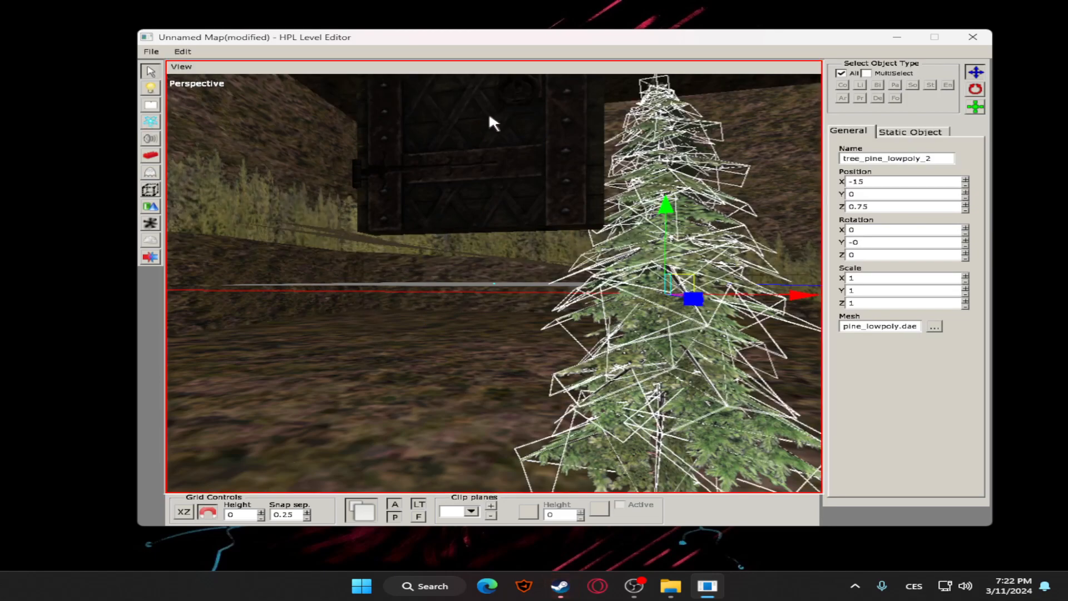
left_click(544, 218)
key("space")
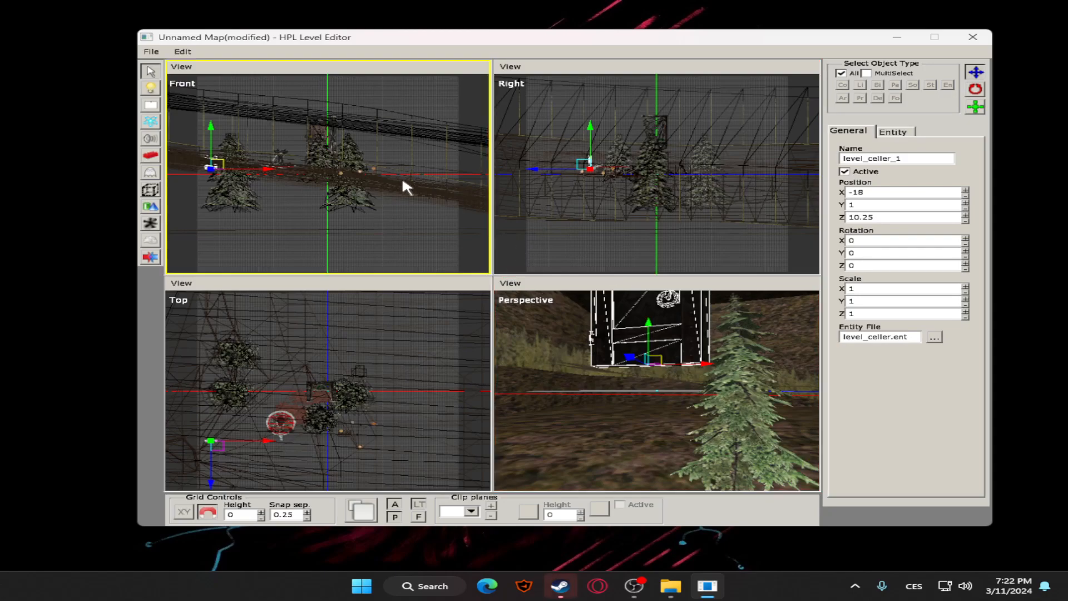
key("space")
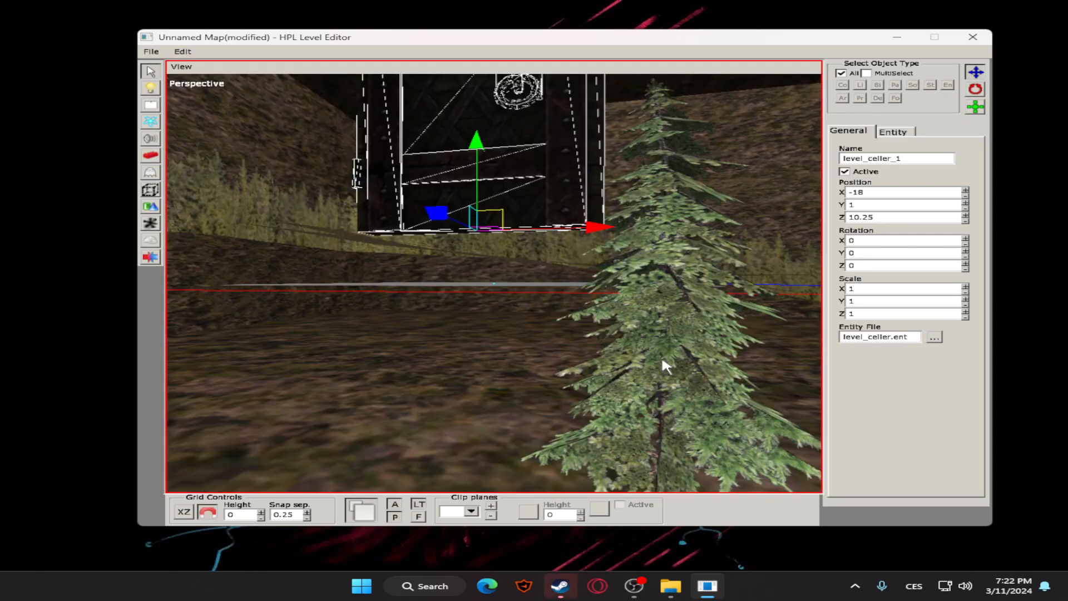
Move the level_celler door across the map to the ground beyond the bonfire and lamp, at X 11 and Y -1.5
left_click_drag(516, 286, 521, 311, "alt")
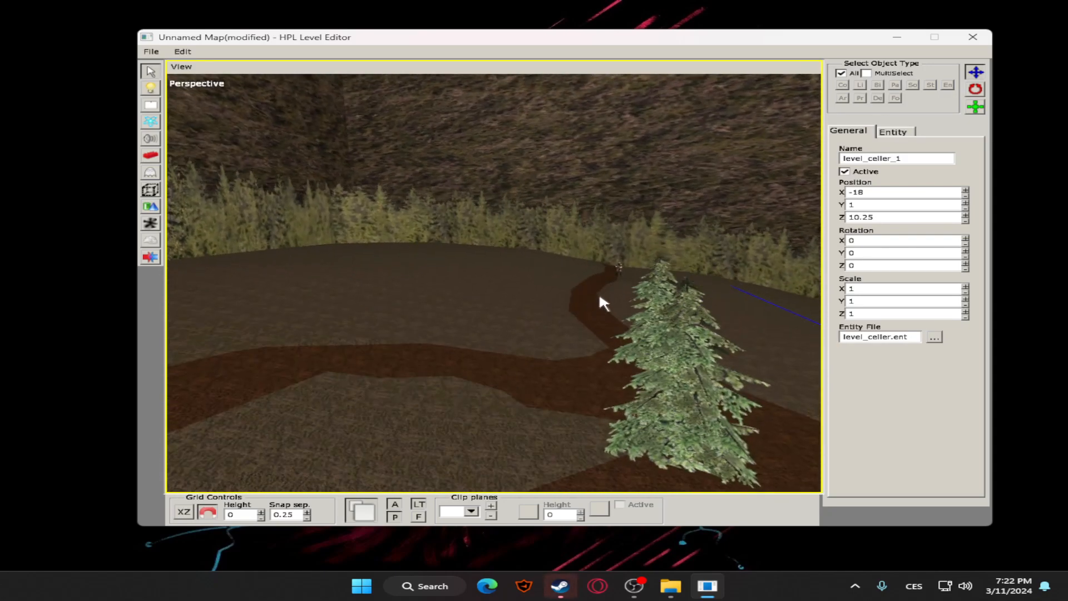
scroll(481, 275, "up", 3)
scroll(483, 275, "down", 3)
left_click_drag(496, 294, 574, 331, "alt")
left_click_drag(595, 280, 605, 261)
left_click_drag(731, 329, 613, 321, "alt")
scroll(489, 313, "up", 3)
middle_click_drag(680, 317, 541, 346)
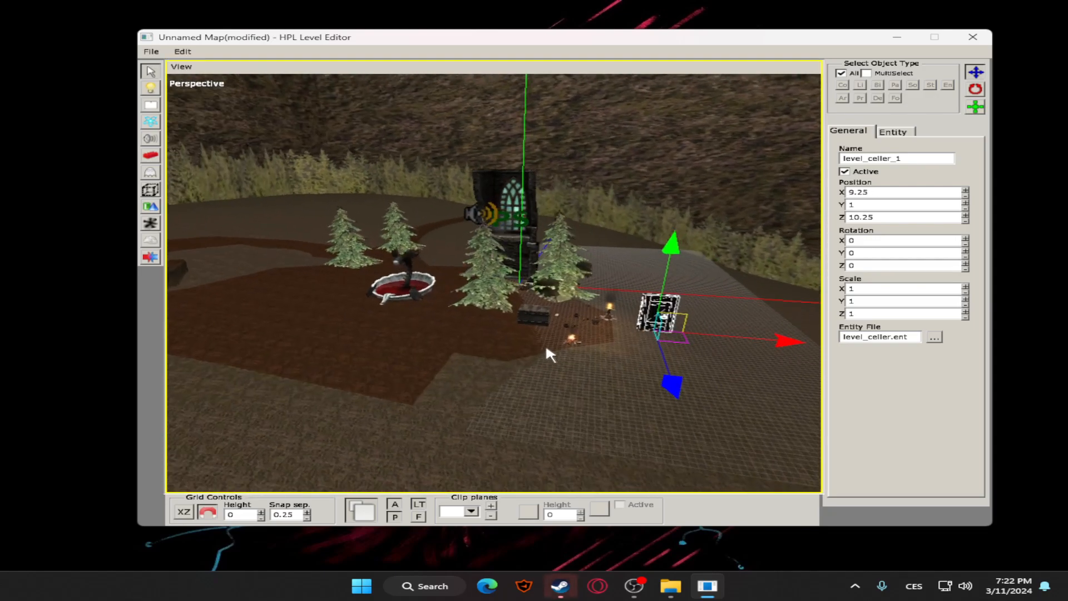
left_click_drag(766, 332, 801, 335)
left_click_drag(703, 257, 694, 290)
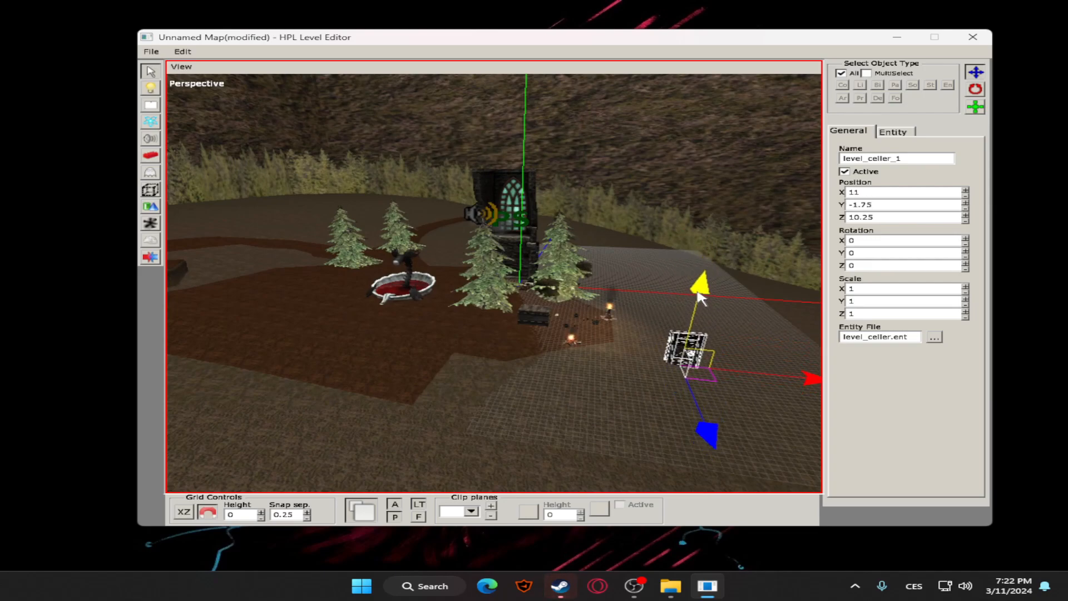
Rotate the level_celler door about its vertical axis so it stands at an angle to the bonfire area
left_click(972, 90)
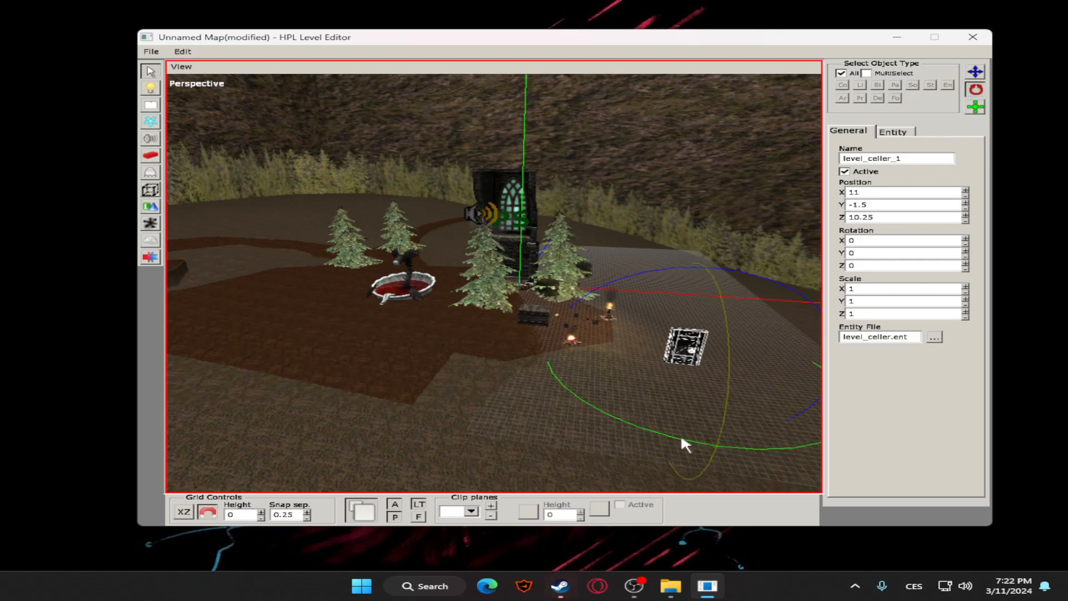
left_click_drag(653, 431, 526, 375)
left_click(981, 72)
Examine the rotated door and the surrounding trees, statue, church wall and lamps from several angles and distances
left_click(635, 237)
middle_click_drag(636, 237, 831, 264, "alt")
scroll(668, 278, "up", 5)
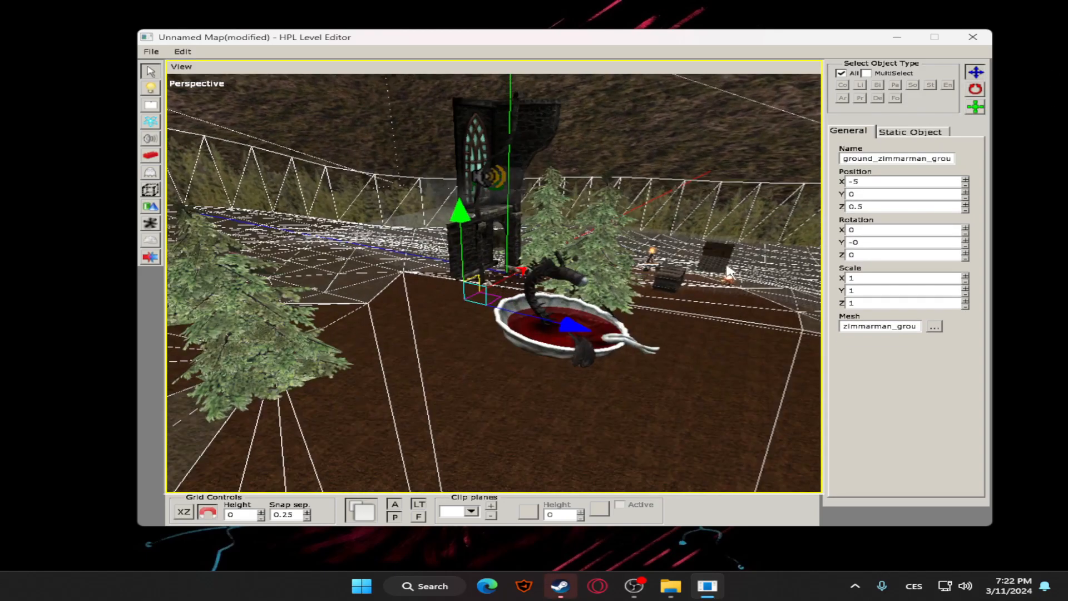
middle_click_drag(598, 286, 549, 314)
middle_click_drag(681, 286, 482, 338)
scroll(586, 303, "up", 4)
scroll(535, 329, "up", 3)
left_click(591, 321)
left_click(621, 311)
scroll(626, 273, "down", 6)
scroll(618, 254, "down", 2)
left_click(573, 247)
middle_click_drag(573, 247, 507, 299, "alt")
scroll(387, 265, "down", 4)
scroll(508, 299, "up", 4)
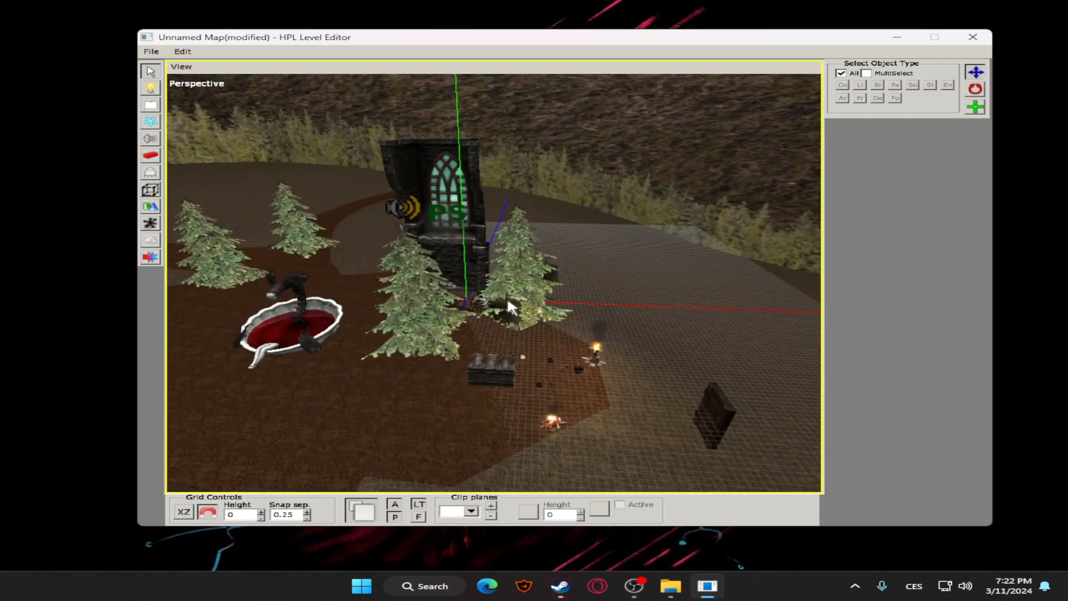
scroll(508, 299, "down", 2)
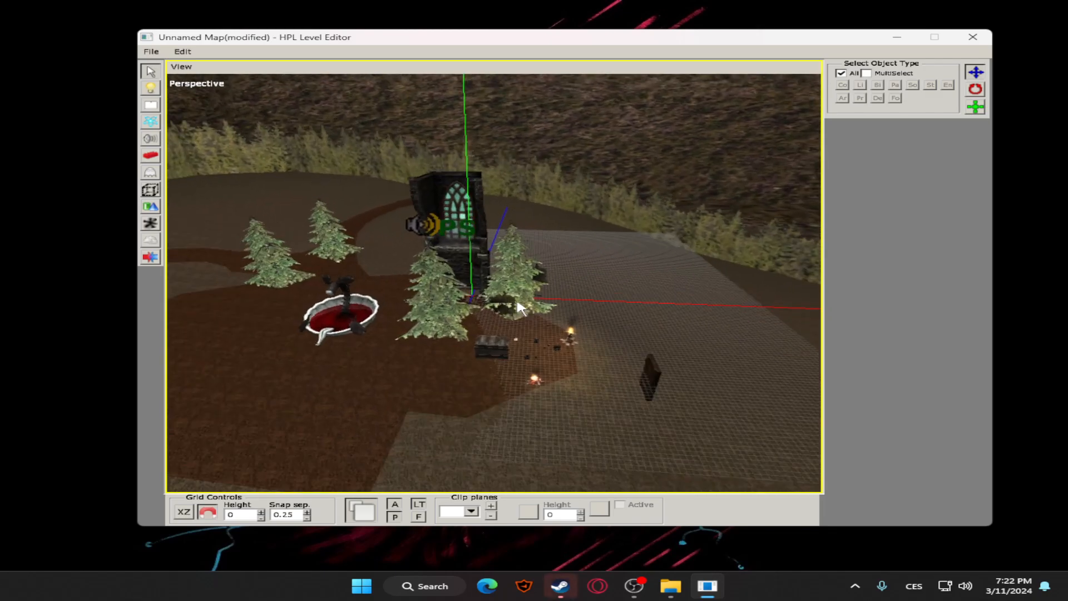
Place a PlayerStart area on the ground at the foot of the church window wall
left_click(149, 191)
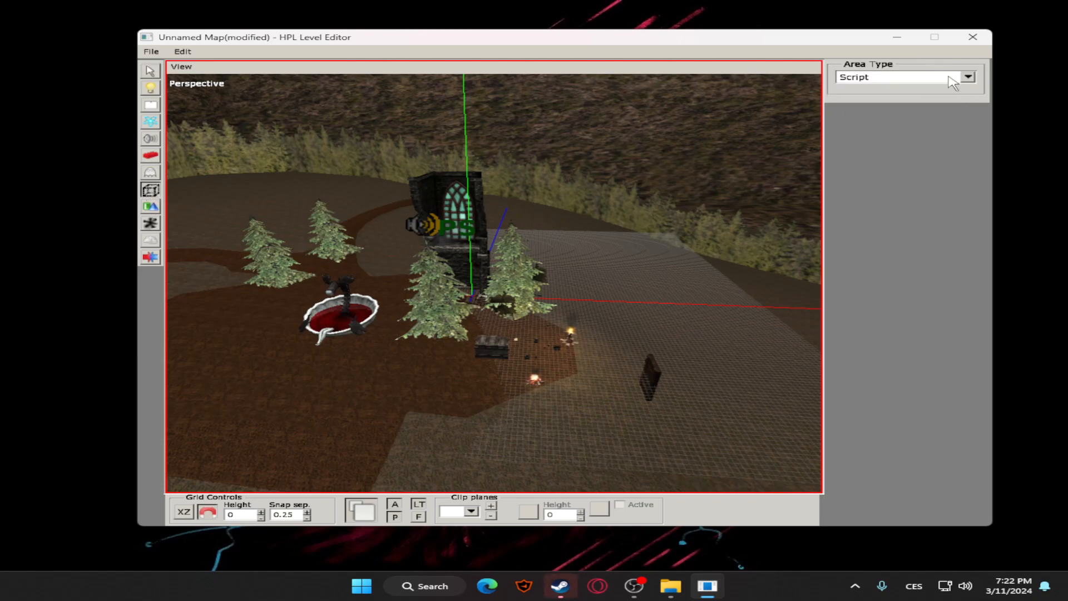
left_click(952, 79)
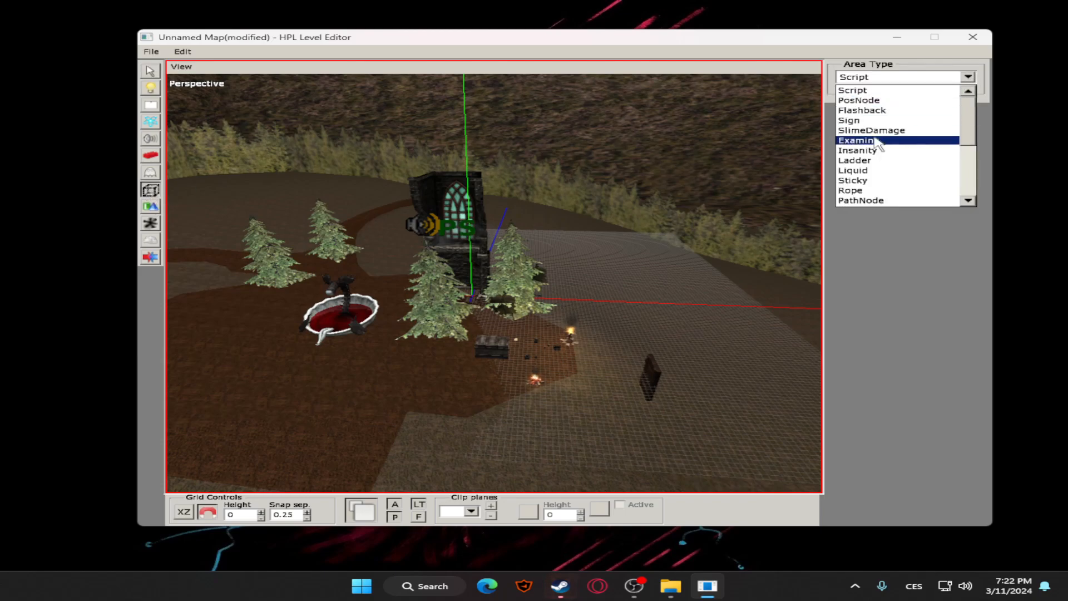
scroll(864, 201, "down", 1)
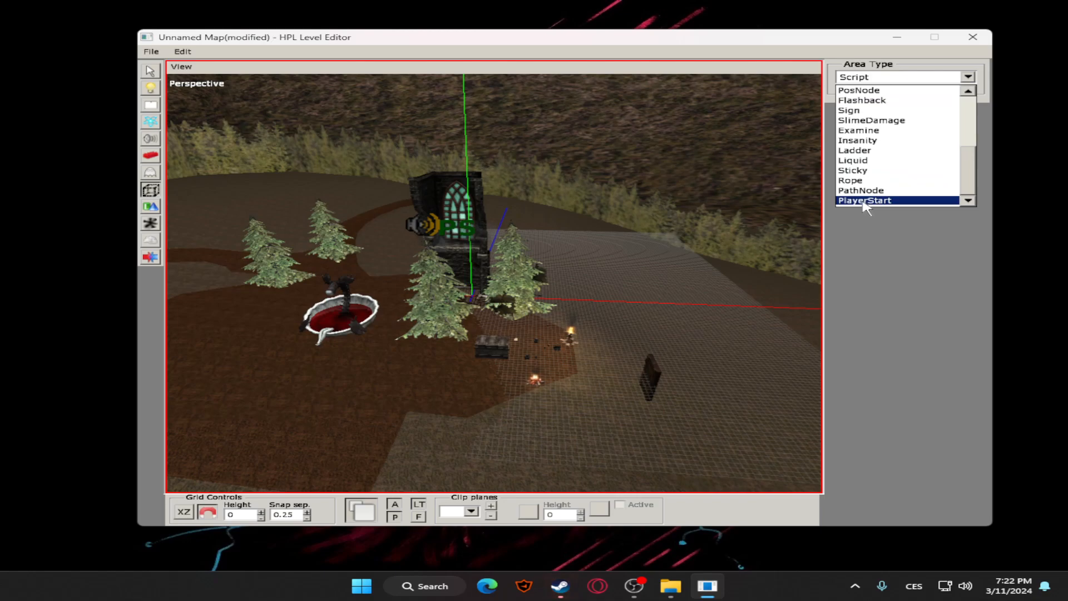
left_click(868, 202)
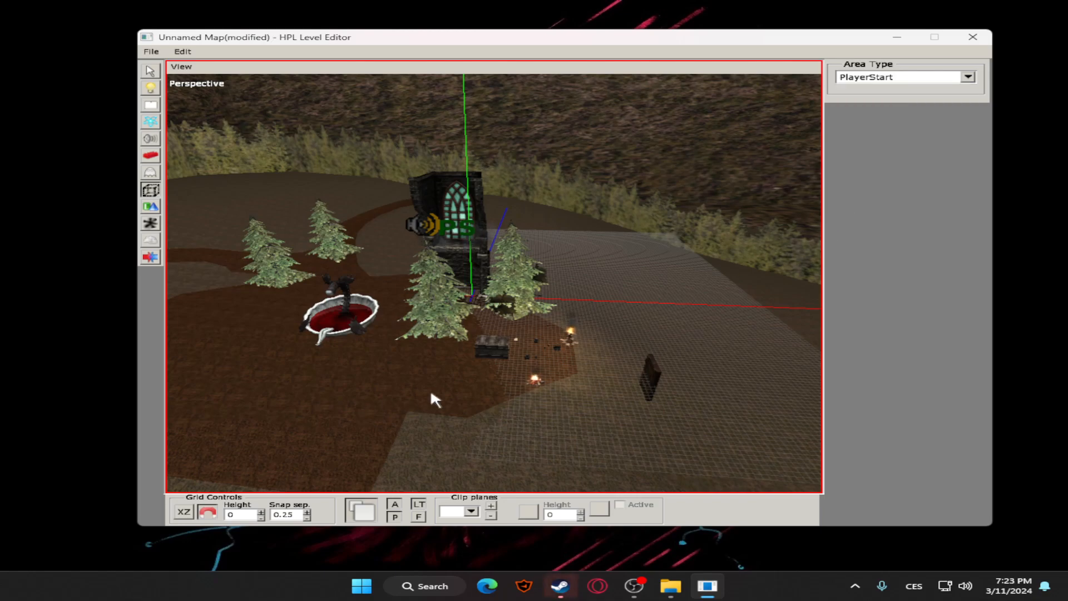
scroll(442, 328, "up", 5)
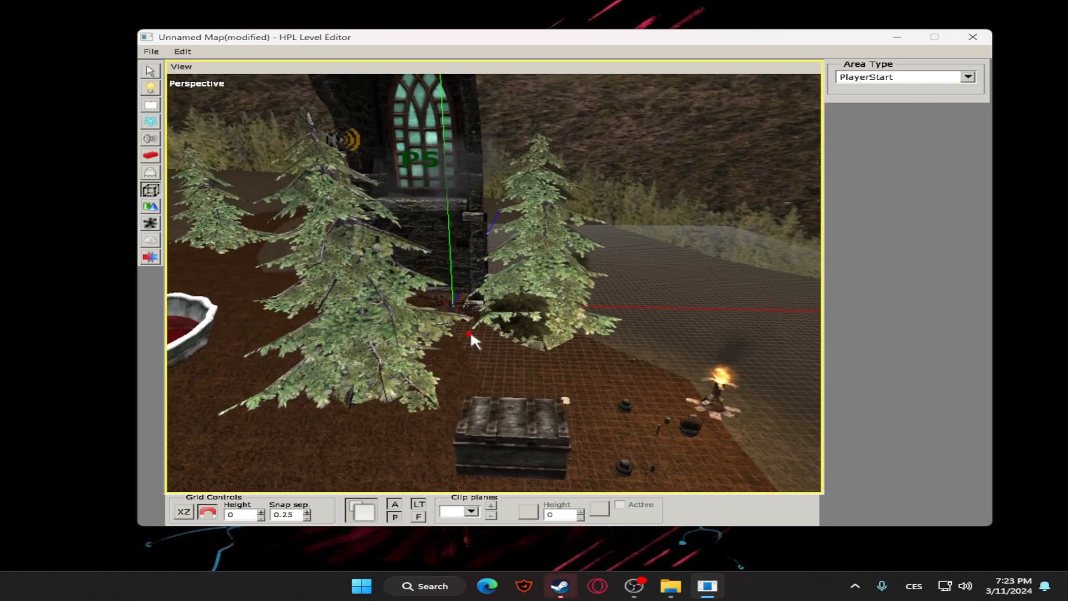
left_click(435, 316)
Select the PlayerStart area in front of the church wall and raise it to Y 1
left_click(150, 71)
scroll(320, 210, "up", 6)
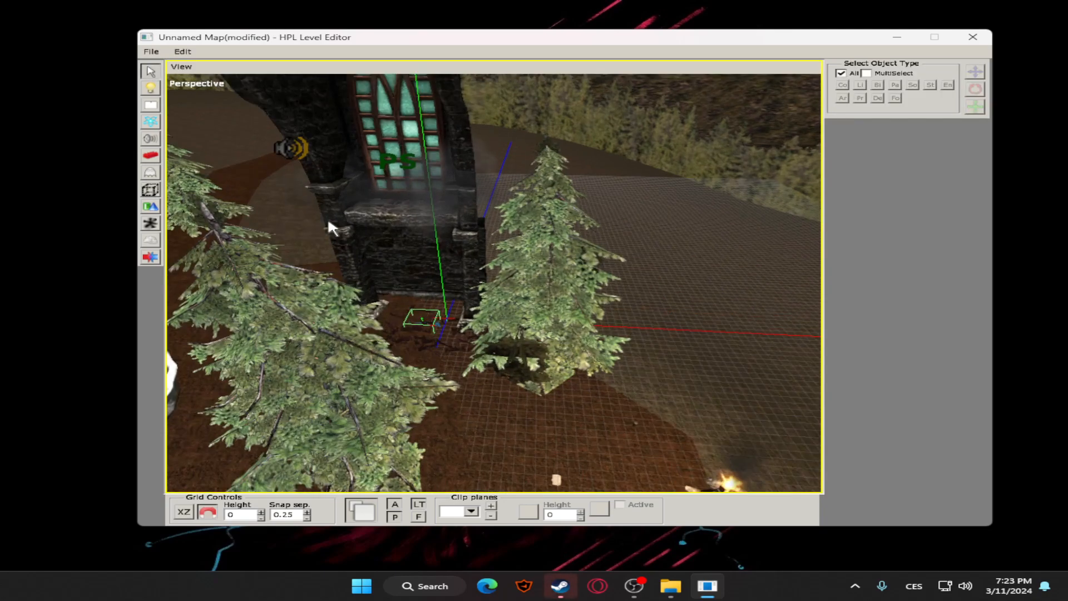
left_click(376, 342)
left_click(388, 348)
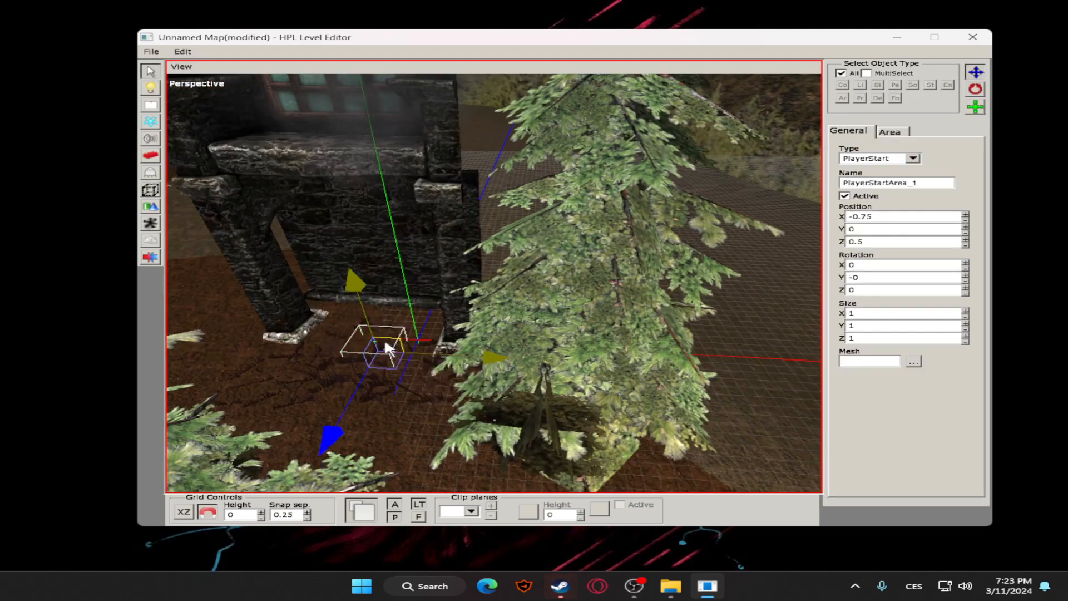
left_click_drag(358, 287, 357, 259)
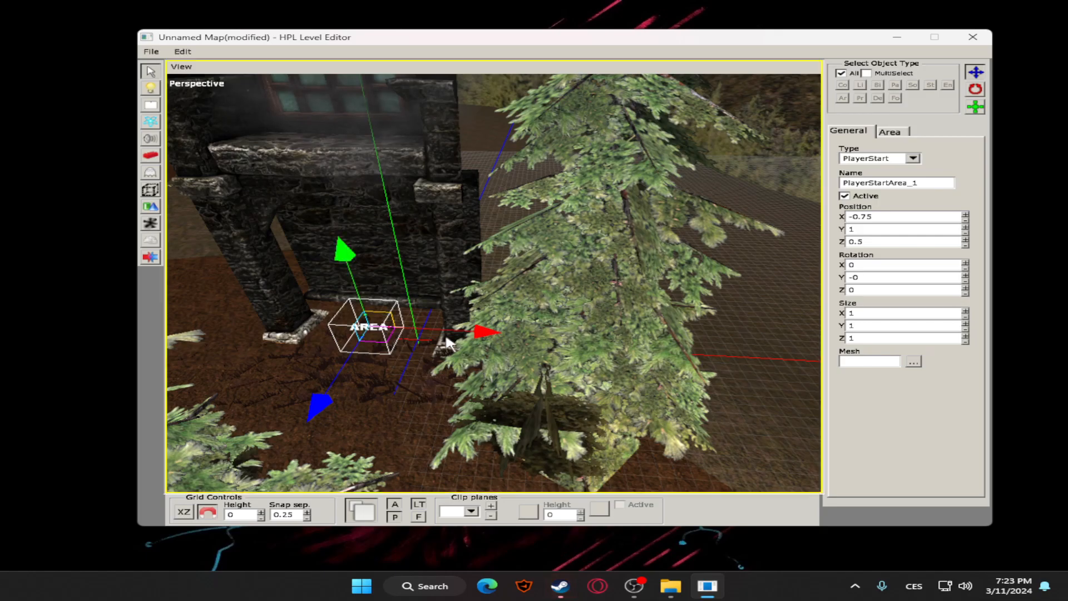
scroll(393, 286, "up", 3)
scroll(393, 289, "up", 3)
middle_click_drag(385, 288, 495, 286)
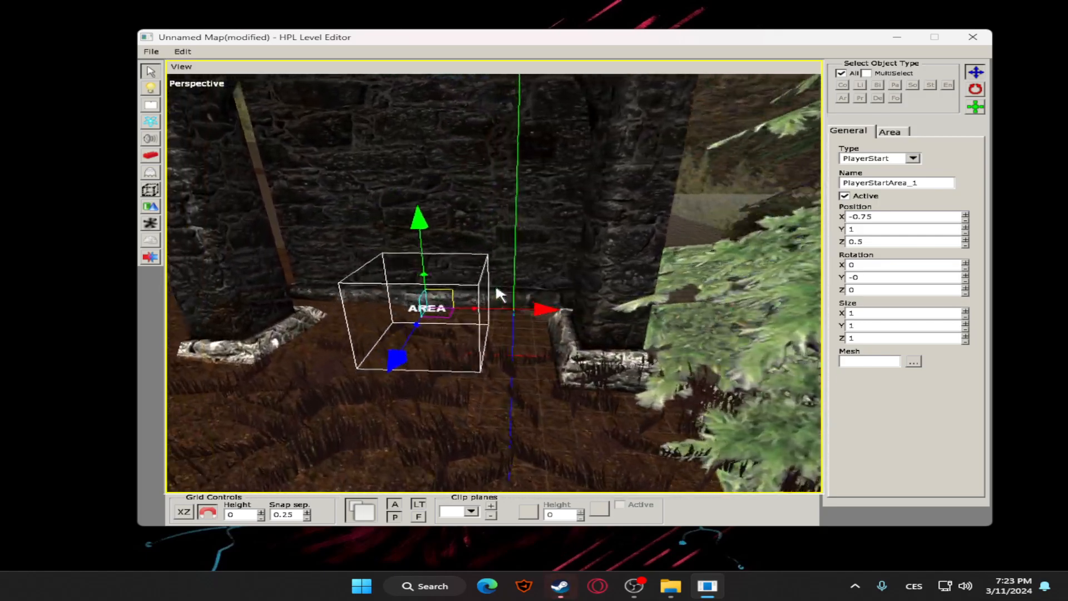
Rotate the PlayerStart area 180 degrees about its vertical axis
left_click(975, 89)
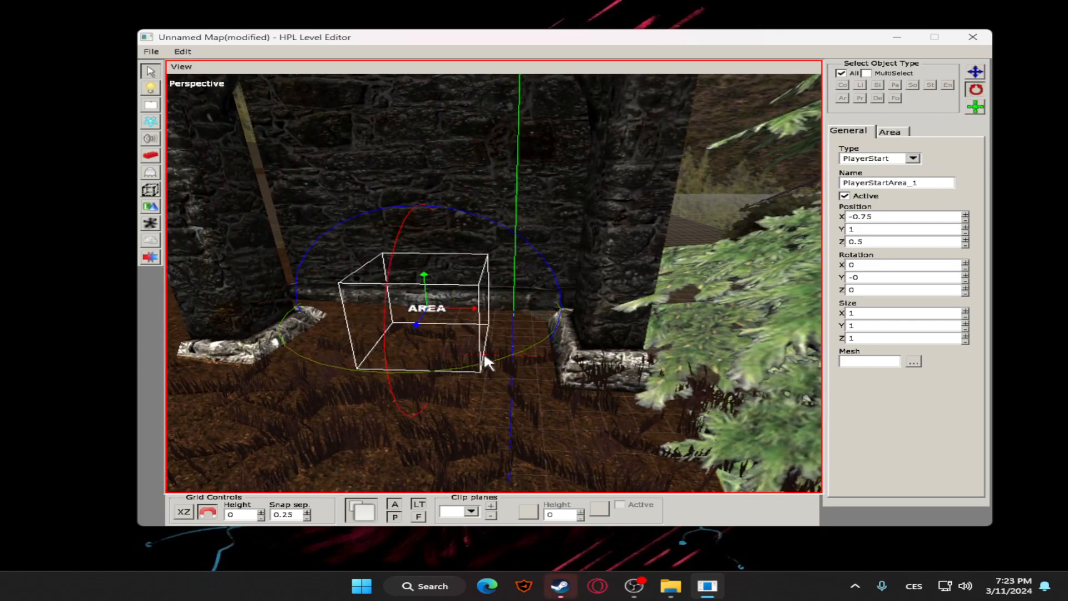
left_click_drag(519, 356, 489, 356)
left_click(562, 271)
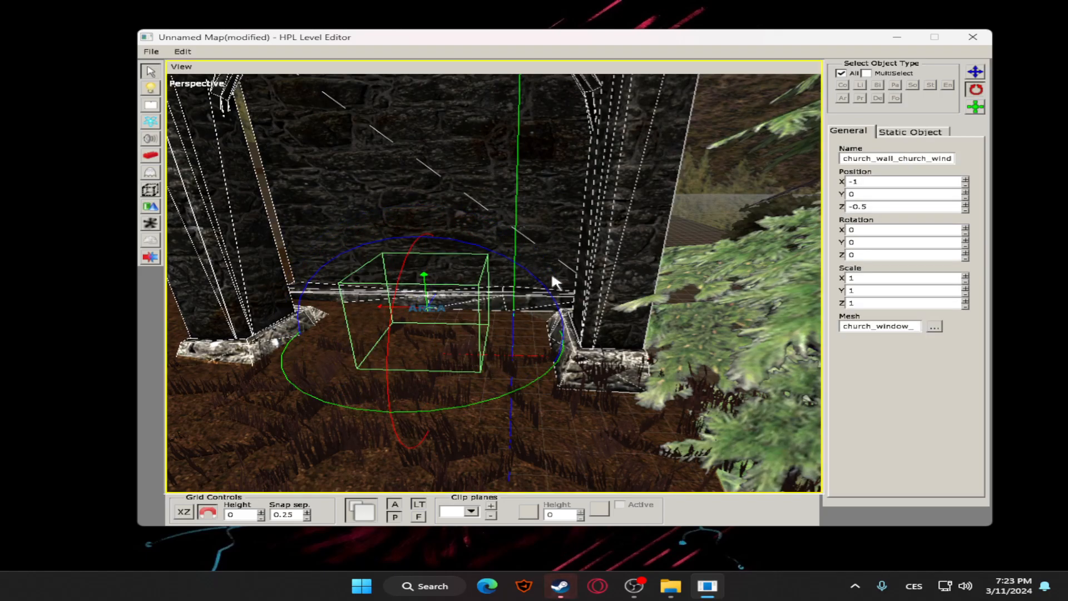
Examine the rotated start area from several angles and look through the church wall's general and static object properties
scroll(558, 281, "down", 2)
middle_click_drag(557, 281, 397, 329, "alt")
middle_click_drag(501, 321, 316, 393, "alt")
scroll(477, 263, "down", 3)
middle_click_drag(477, 262, 467, 301, "alt")
left_click(637, 244)
scroll(467, 300, "down", 2)
left_click(466, 301)
left_click(536, 308)
middle_click_drag(536, 308, 439, 303, "alt")
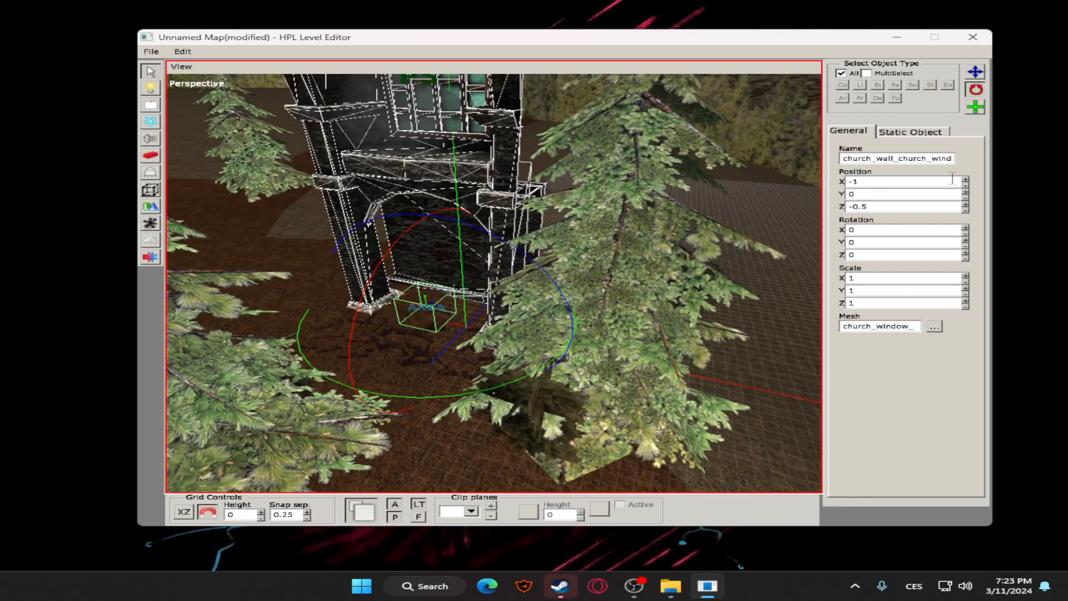
left_click(910, 132)
left_click(858, 132)
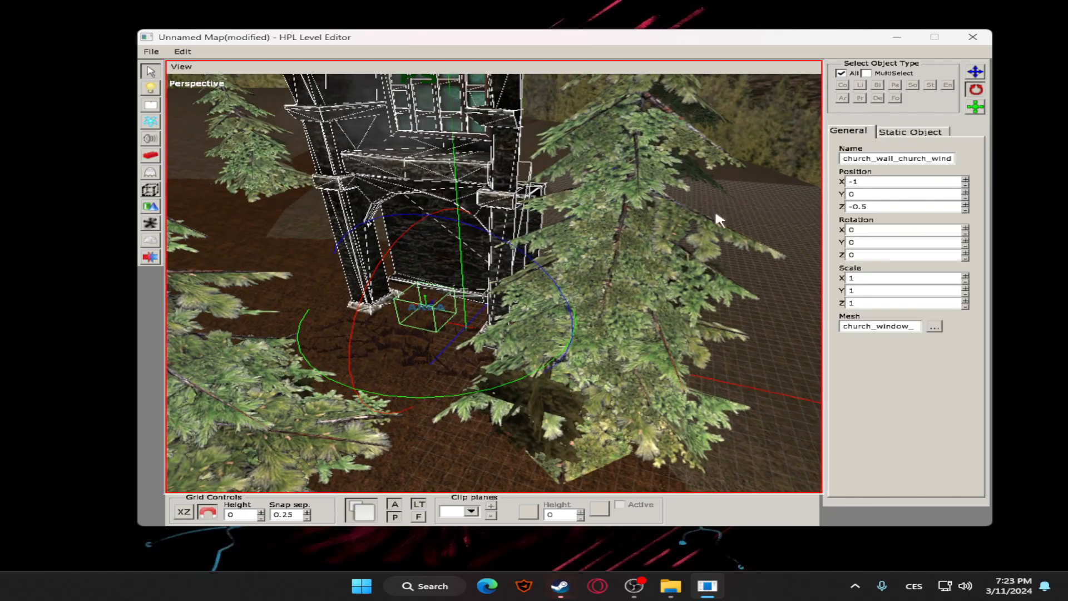
left_click(974, 72)
left_click(924, 133)
left_click(862, 132)
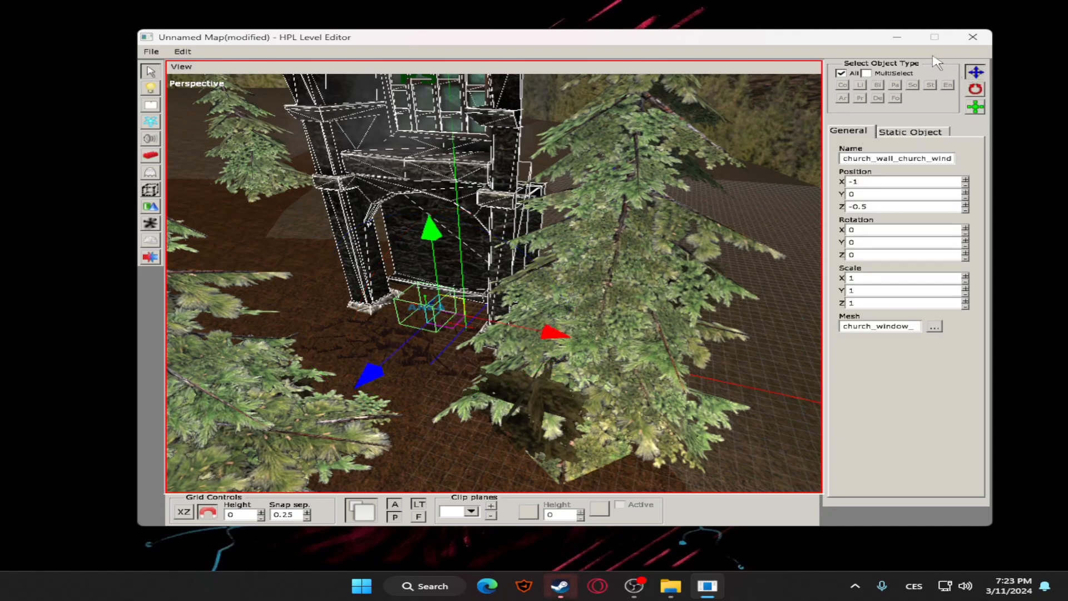
Select the PlayerStart area and rename it spawn1
left_click(713, 242)
left_click(426, 310)
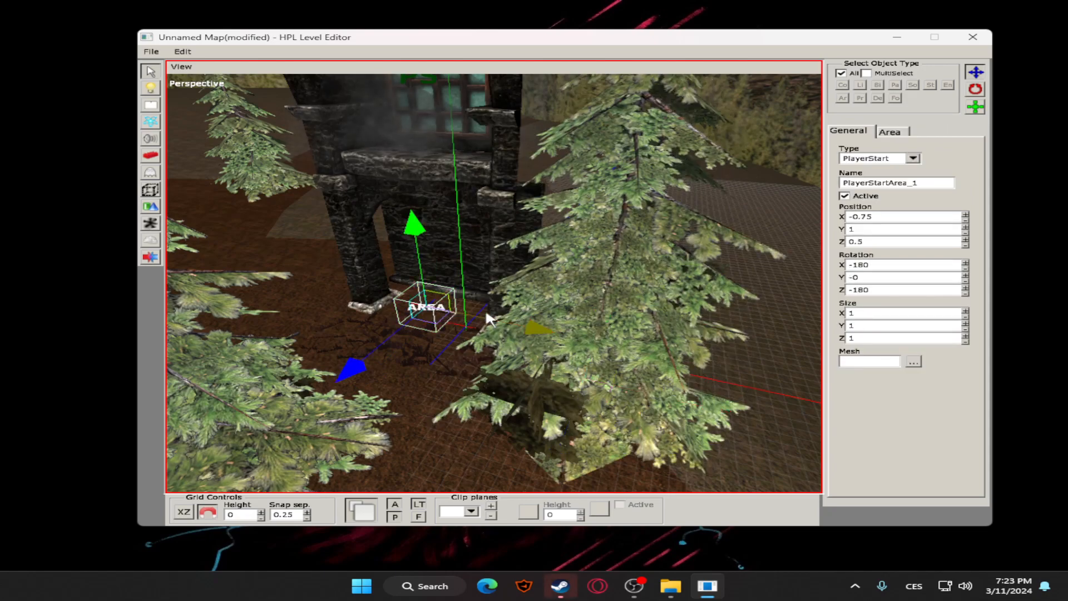
left_click(891, 183)
left_click_drag(919, 182, 868, 183)
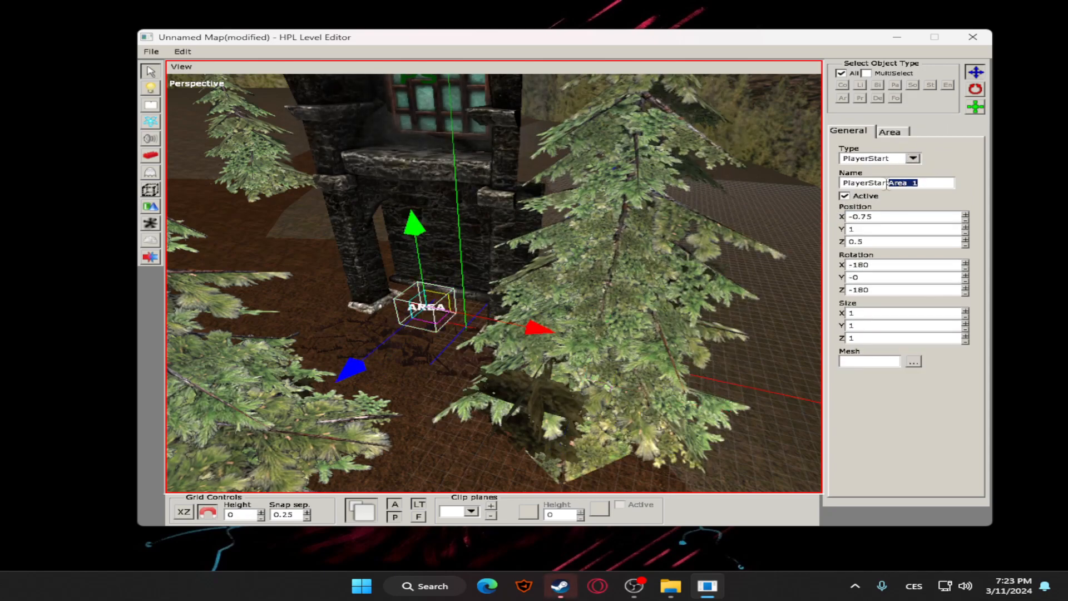
type("spawn1")
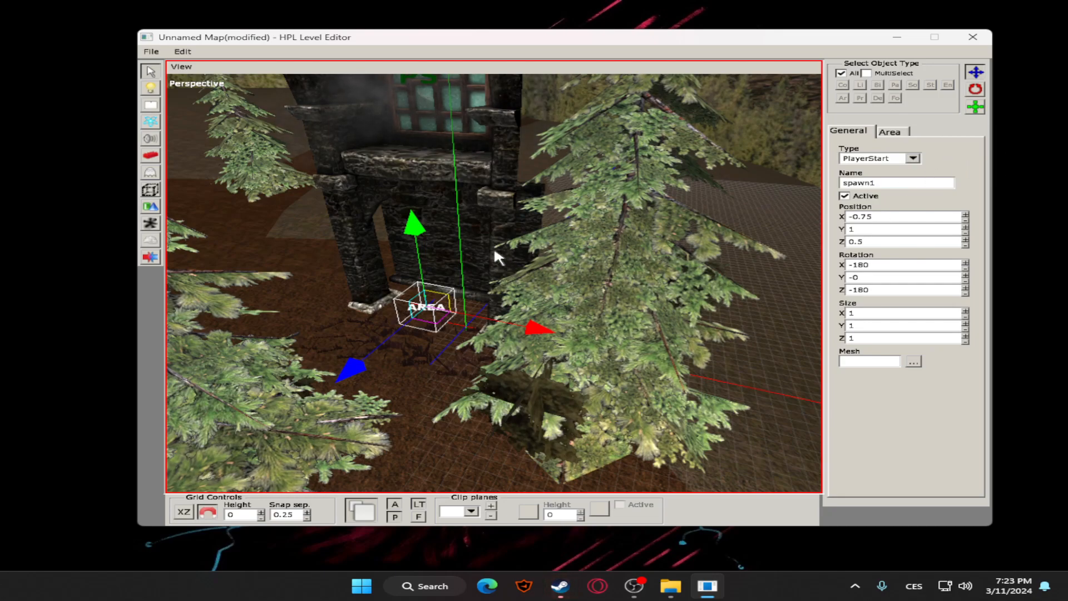
Open custom_story_settings from the game's custom_stories/tutorial folder for editing and close the file browser window
left_click(670, 586)
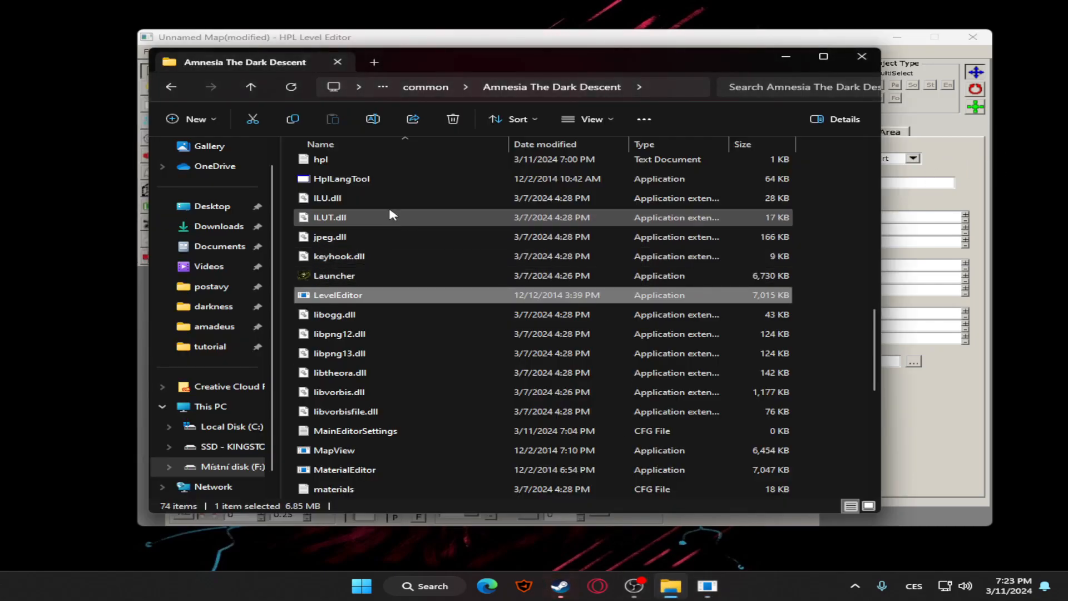
scroll(439, 361, "up", 6)
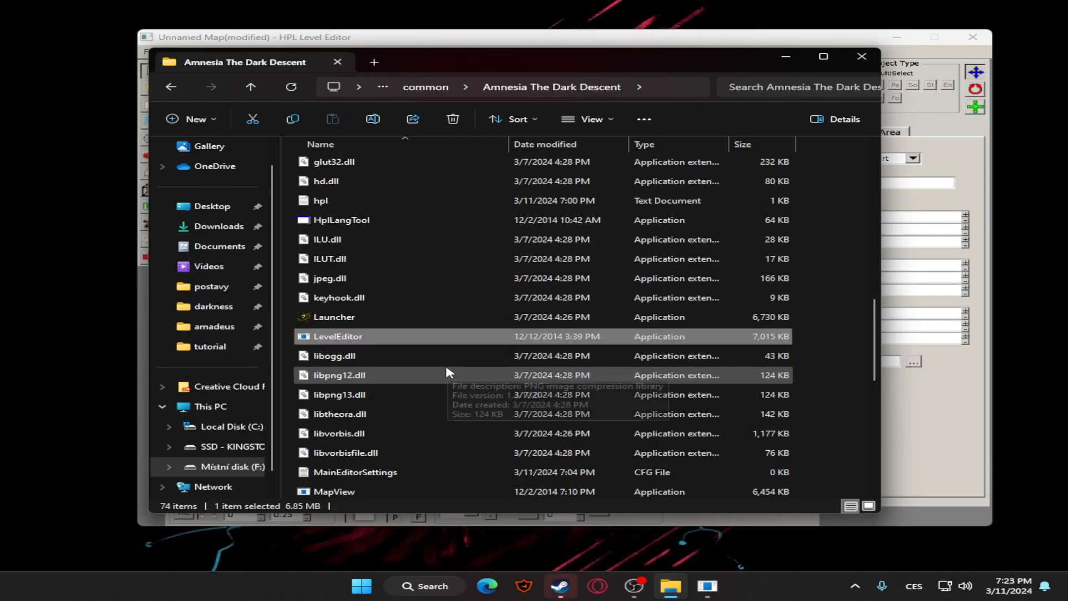
scroll(389, 267, "up", 2)
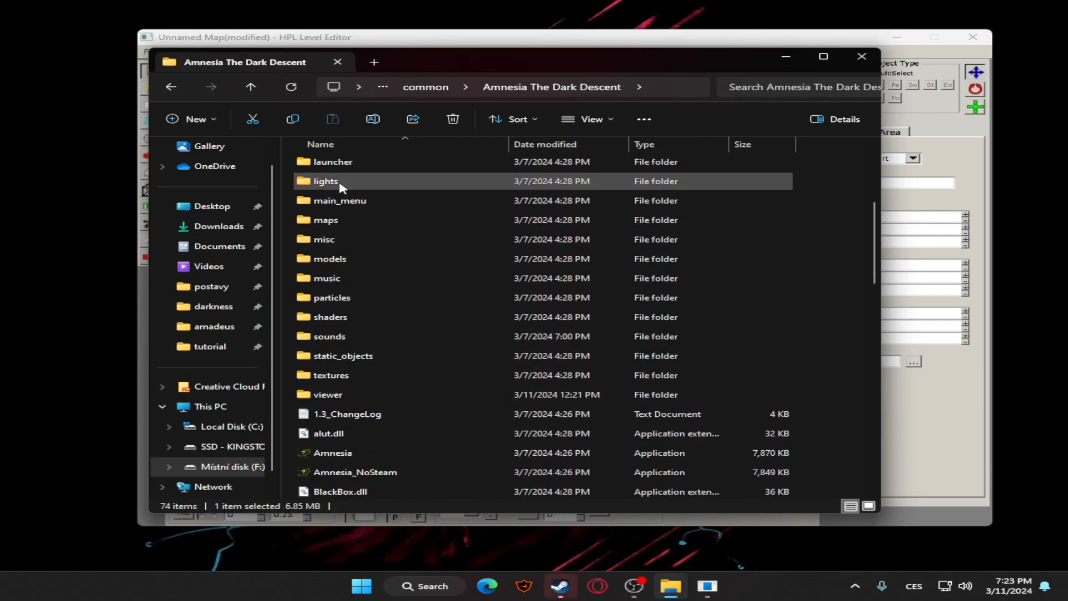
scroll(378, 250, "up", 1)
scroll(348, 295, "up", 2)
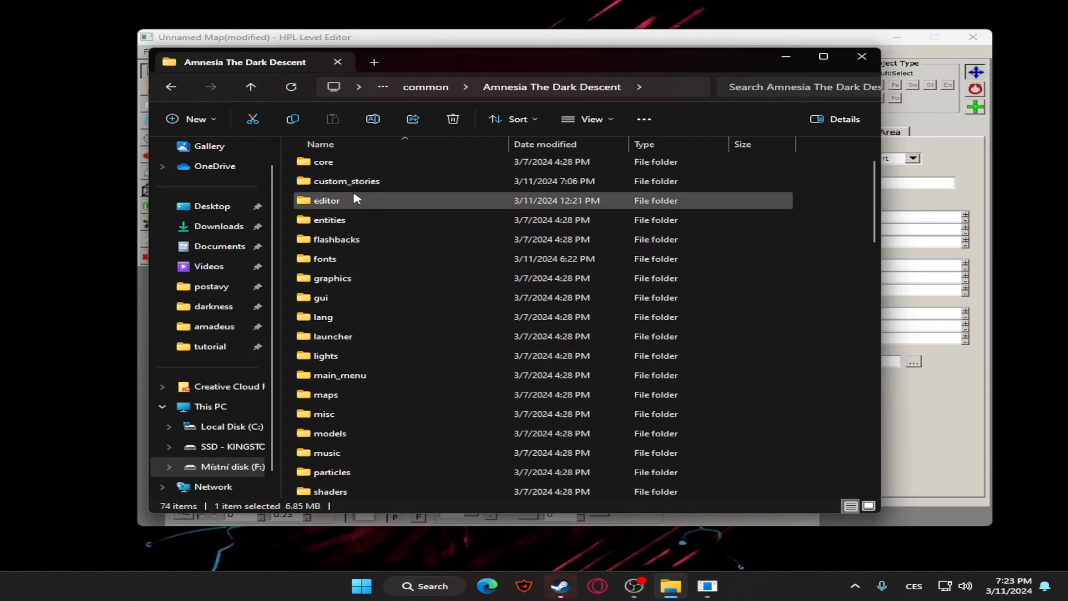
double_click(352, 187)
double_click(337, 203)
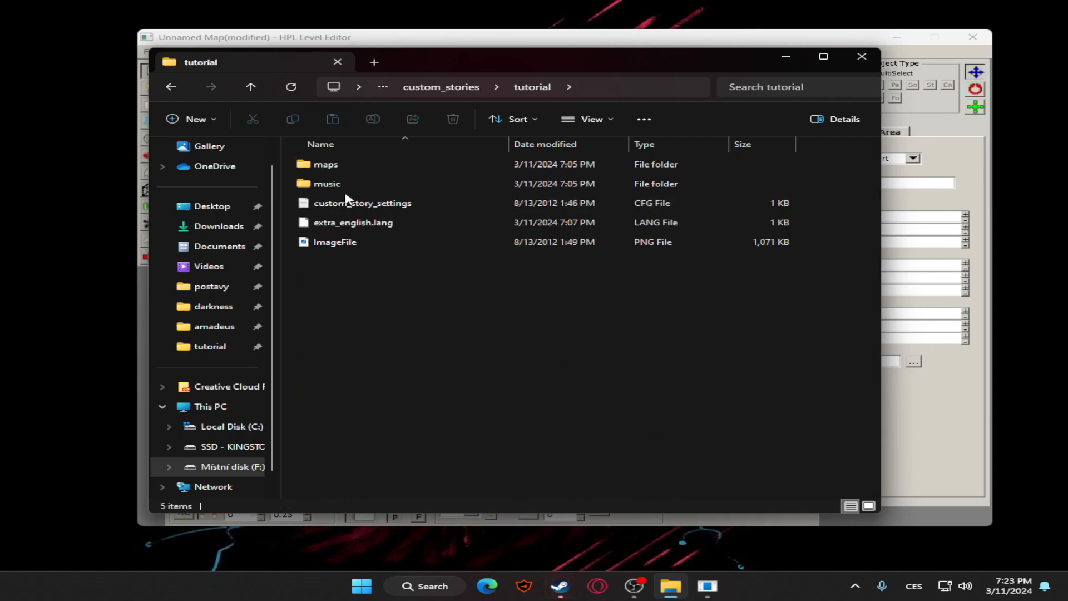
double_click(345, 205)
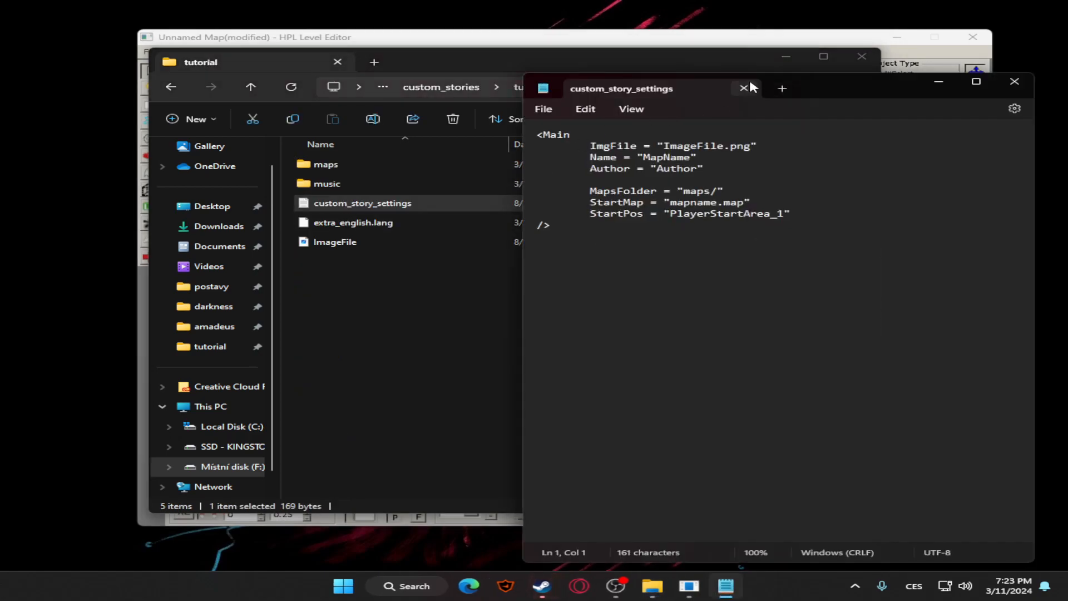
left_click(860, 60)
Change the StartPos value in custom_story_settings to spawn1 and minimize the text file
left_click_drag(611, 203, 716, 207)
left_click_drag(591, 215, 748, 218)
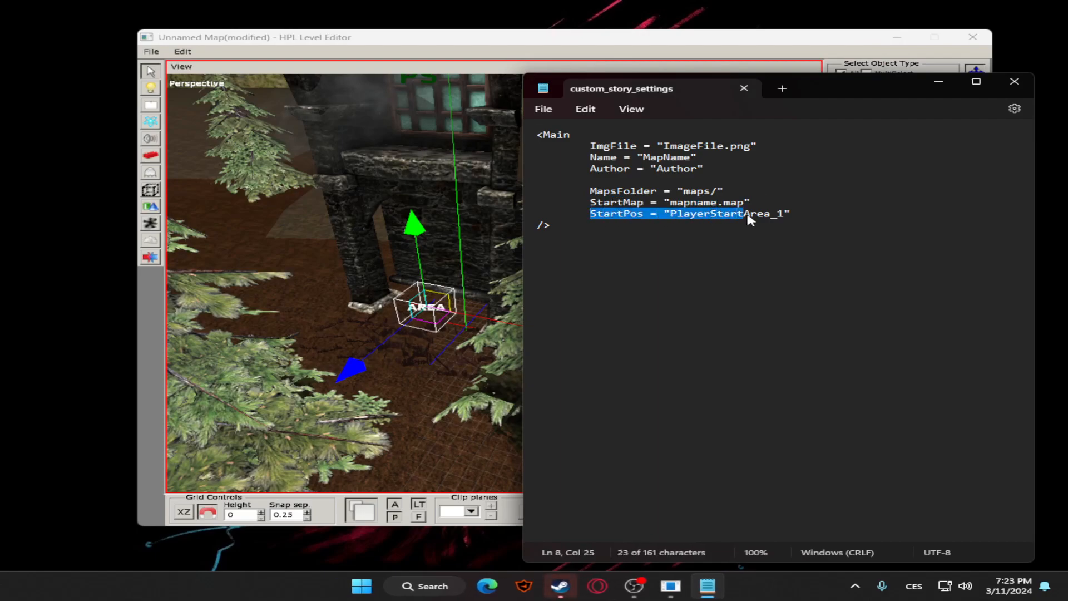
left_click(671, 215)
left_click_drag(673, 215, 780, 218)
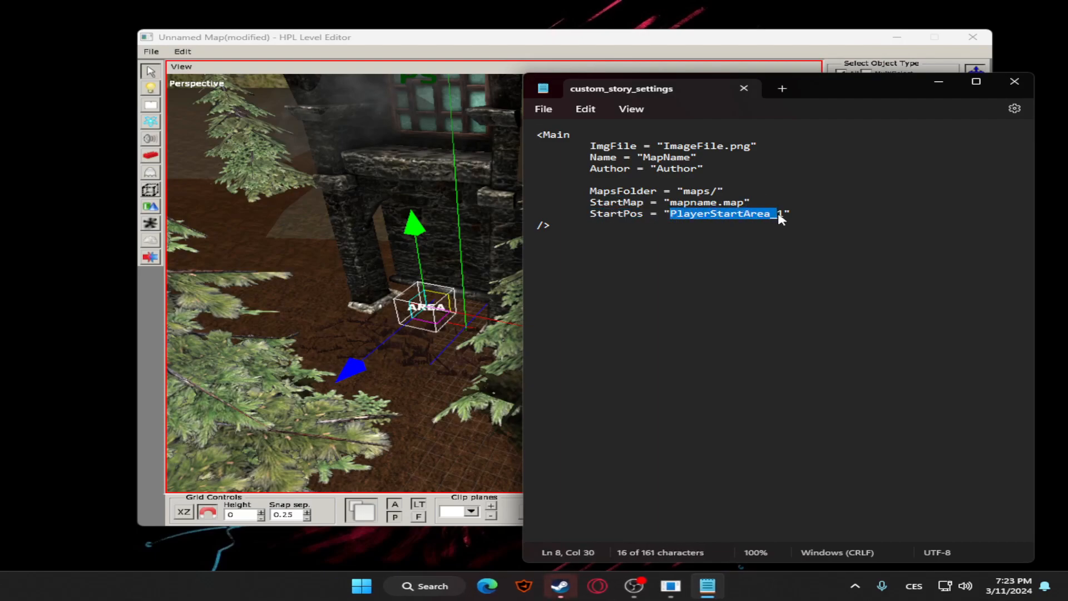
left_click_drag(886, 81, 529, 109)
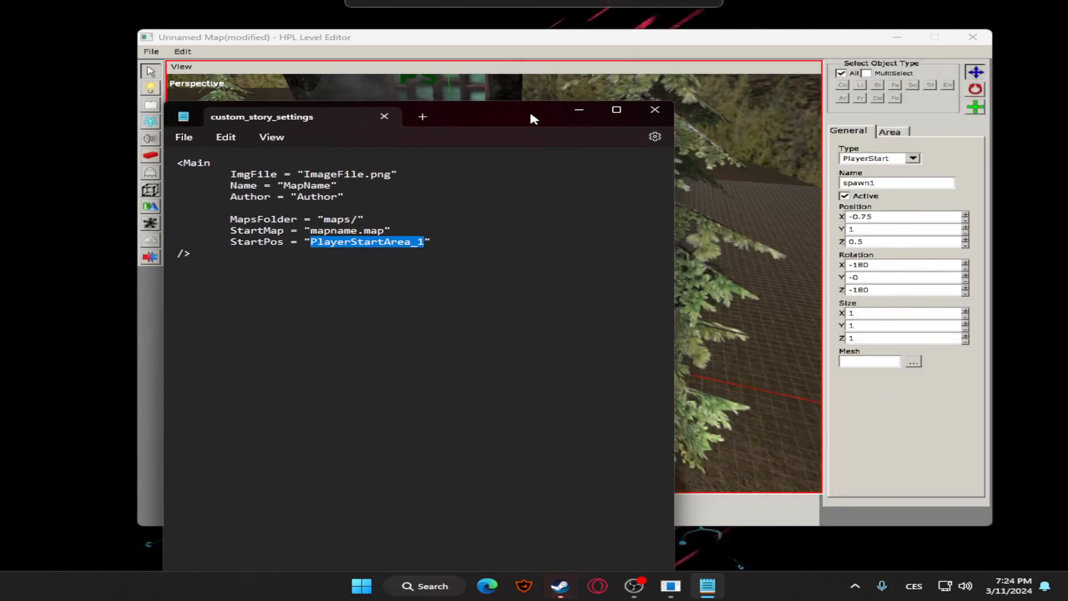
key("BackSpace")
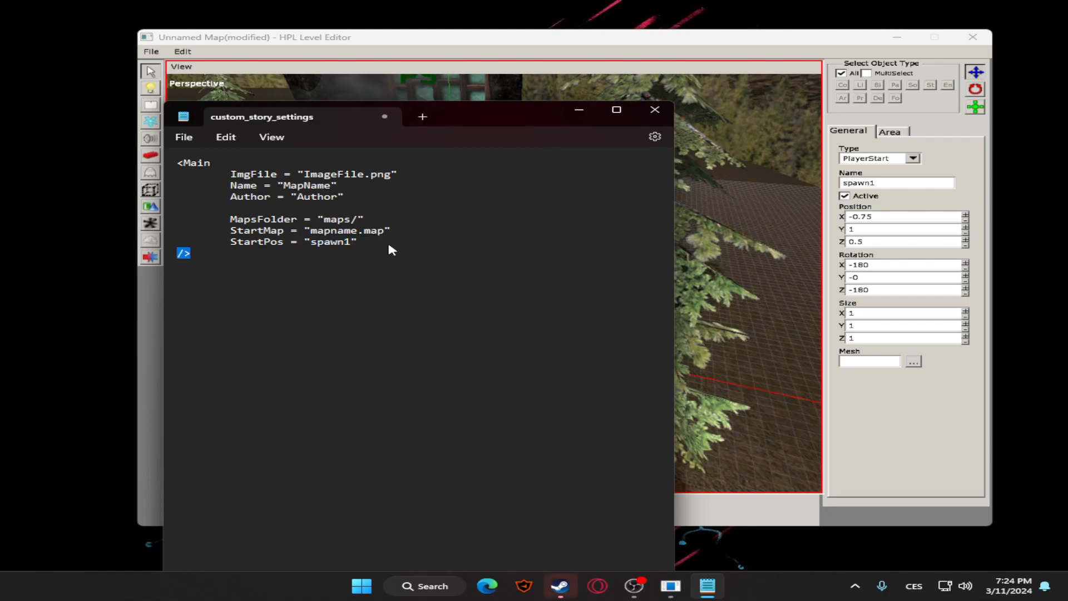
left_click_drag(495, 111, 794, 127)
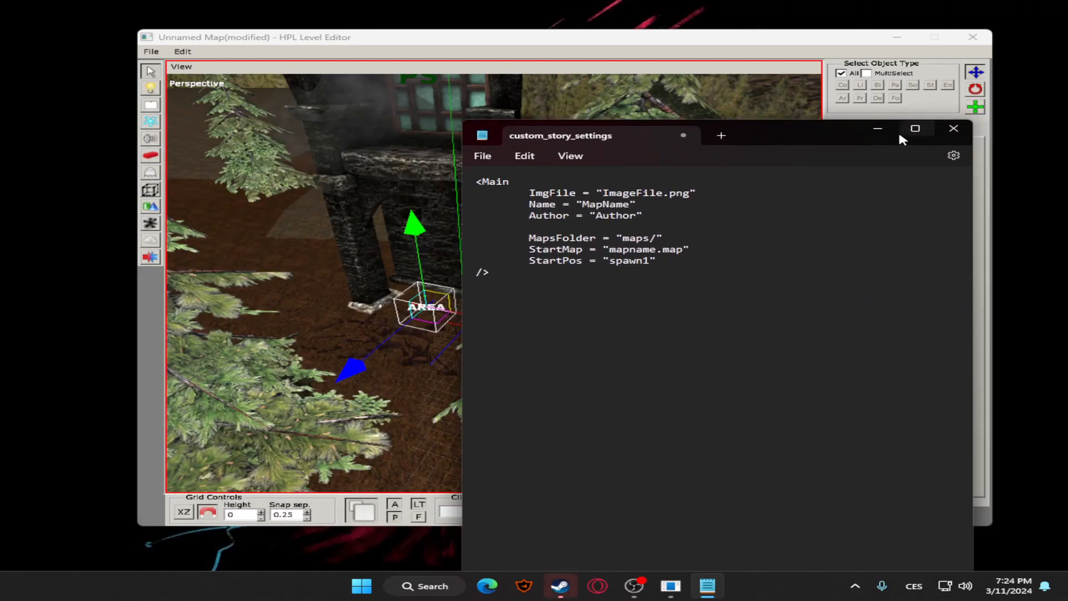
left_click(878, 129)
Save the map as outside.map in the maps folder of the tutorial custom story
left_click(151, 51)
left_click(162, 90)
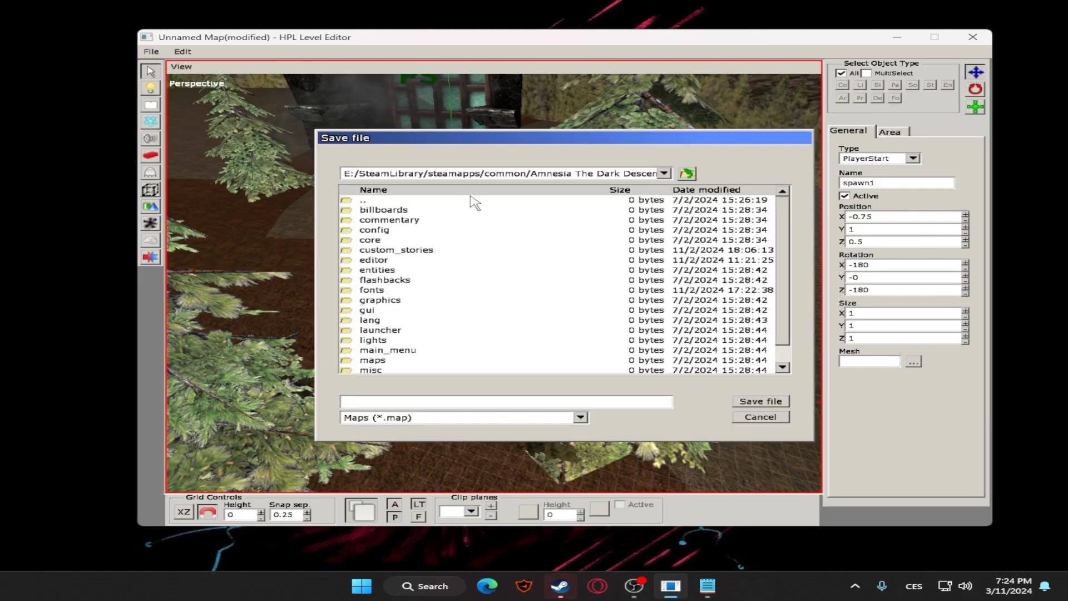
scroll(378, 276, "down", 2)
scroll(383, 267, "up", 2)
double_click(395, 251)
double_click(386, 230)
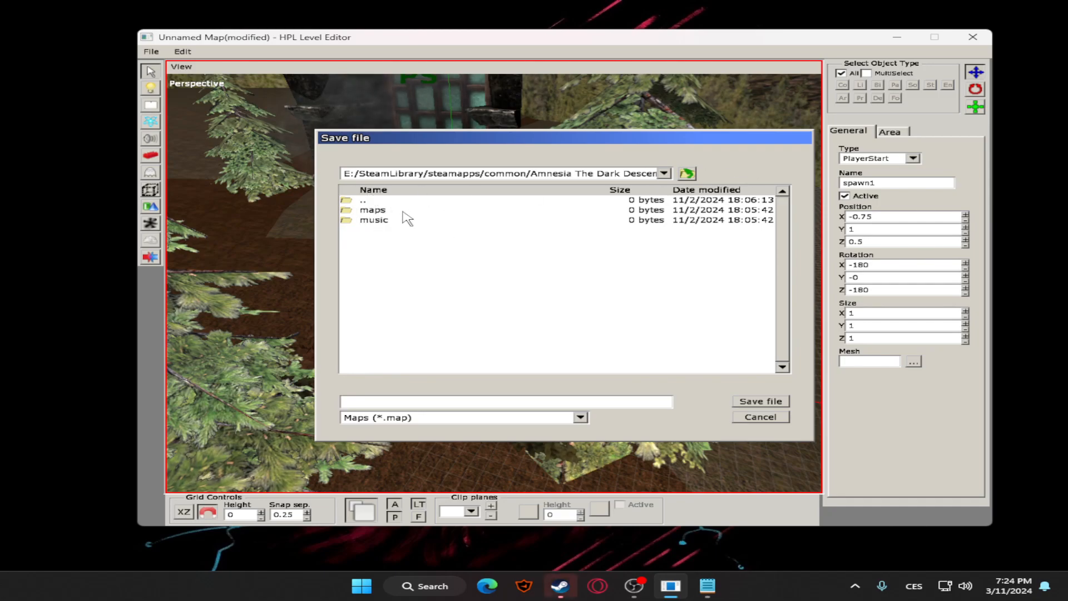
double_click(403, 211)
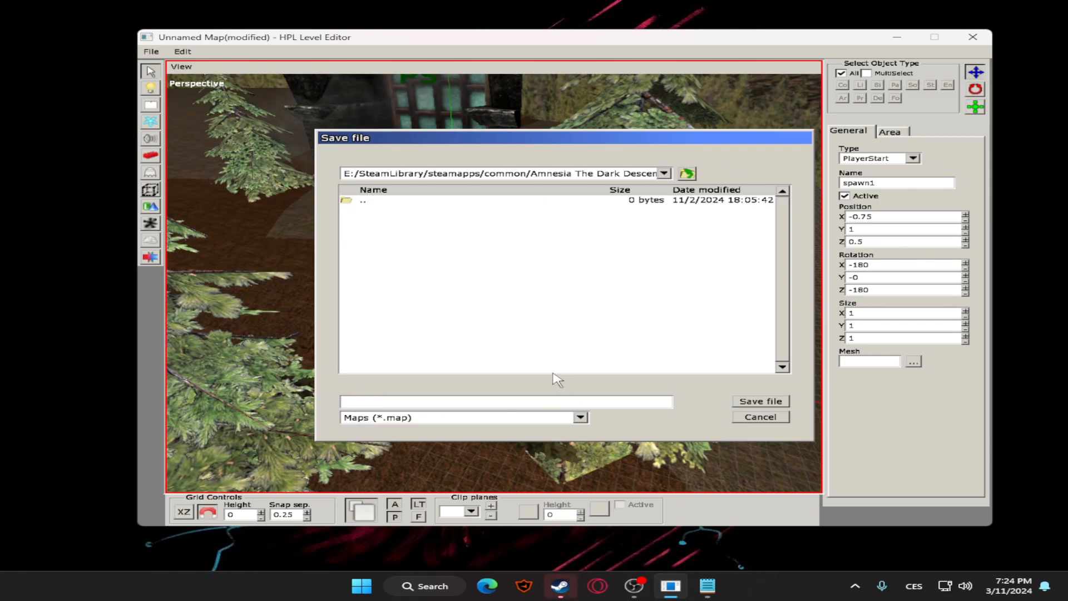
key("Return")
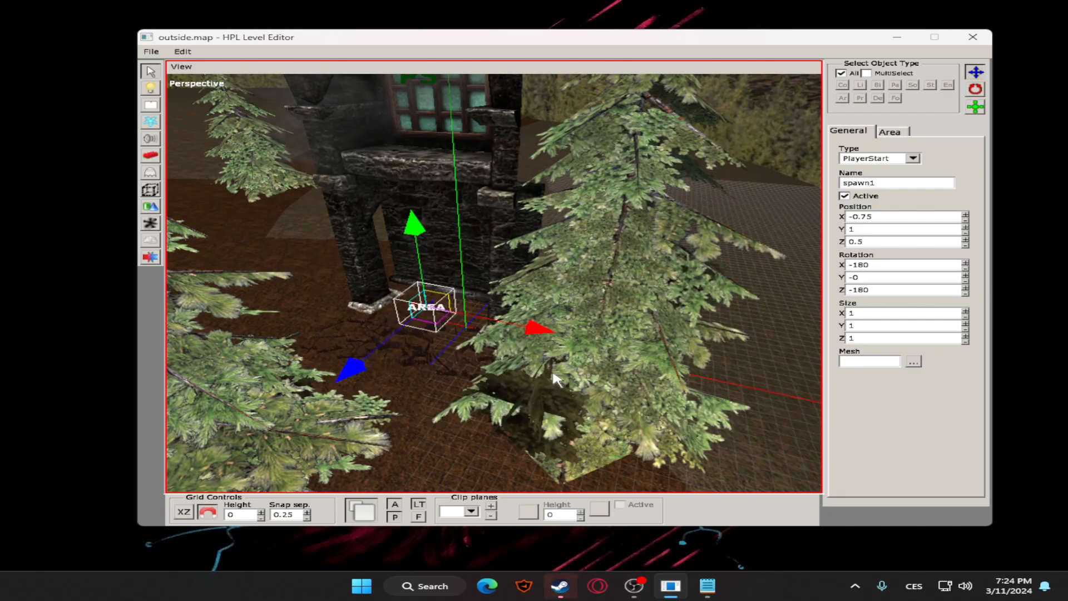
Set the StartMap value in custom_story_settings to outside.map, save the text file and close it
left_click(708, 586)
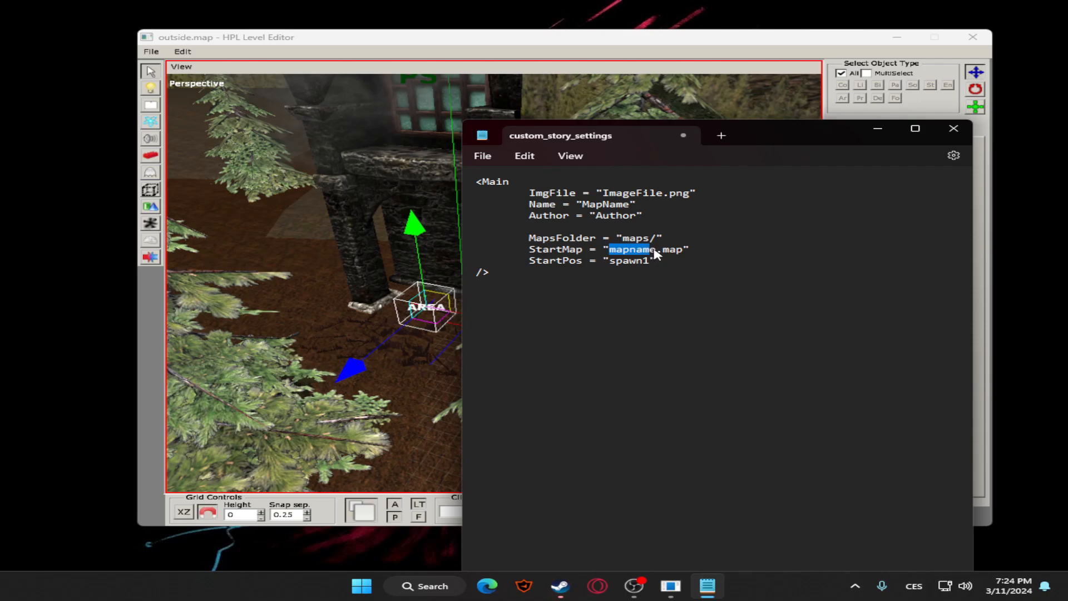
type("ide")
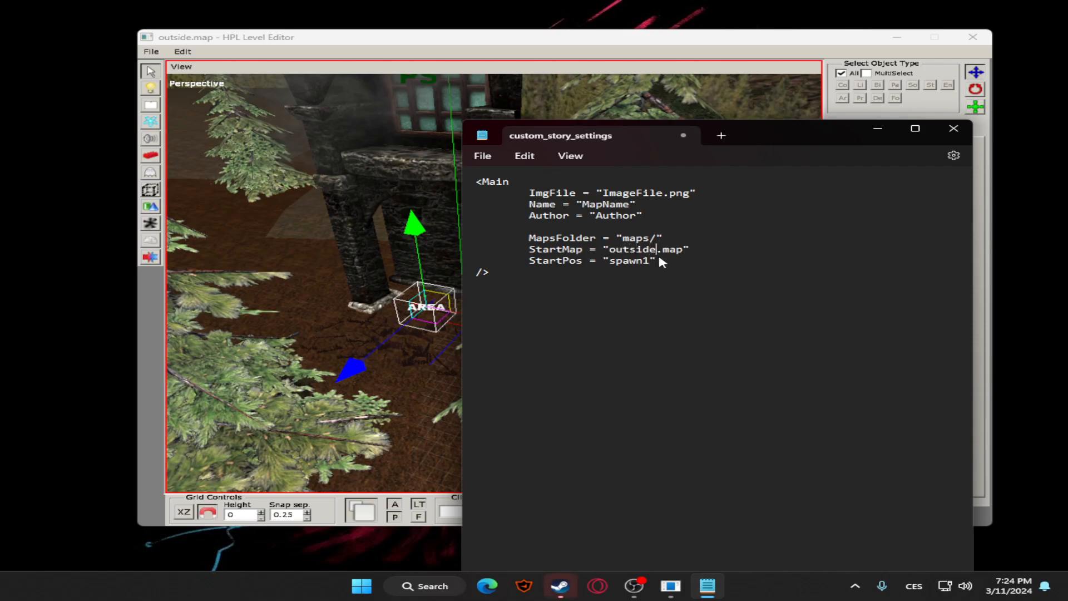
left_click(483, 158)
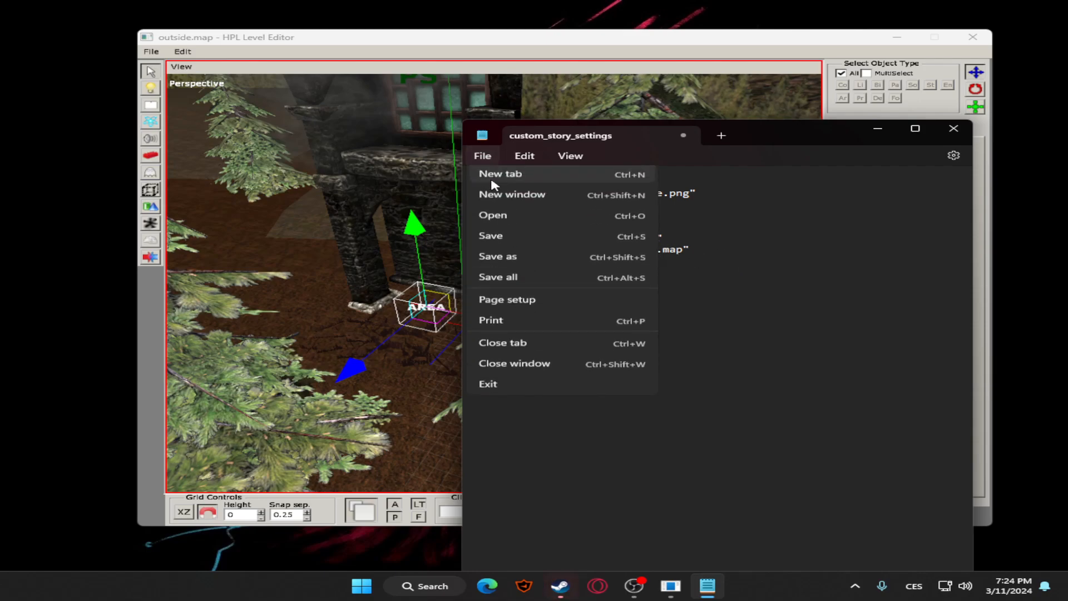
left_click(493, 237)
left_click(947, 130)
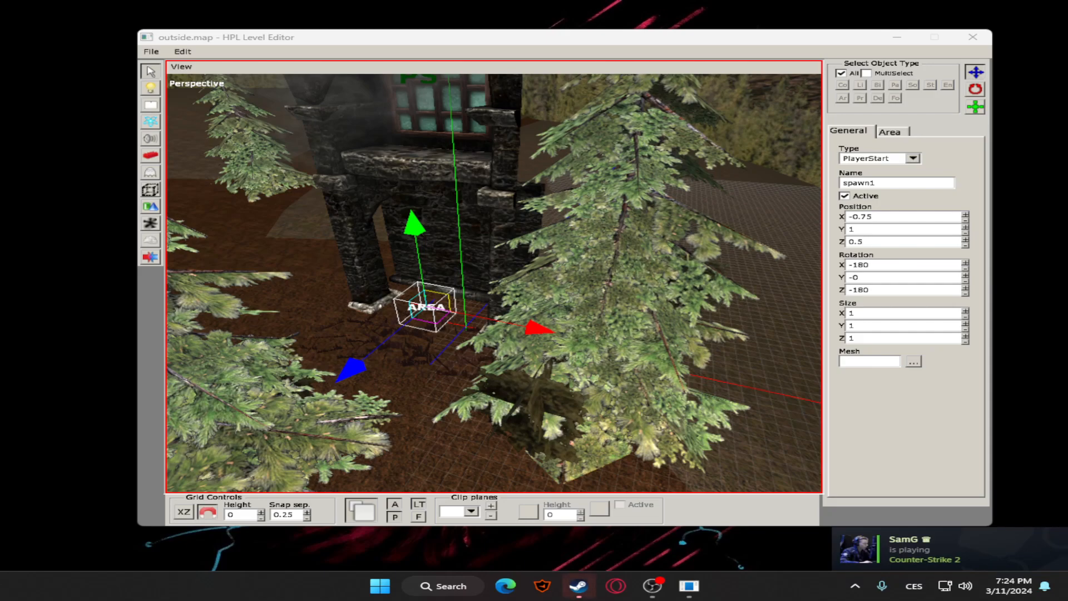
left_click(309, 205)
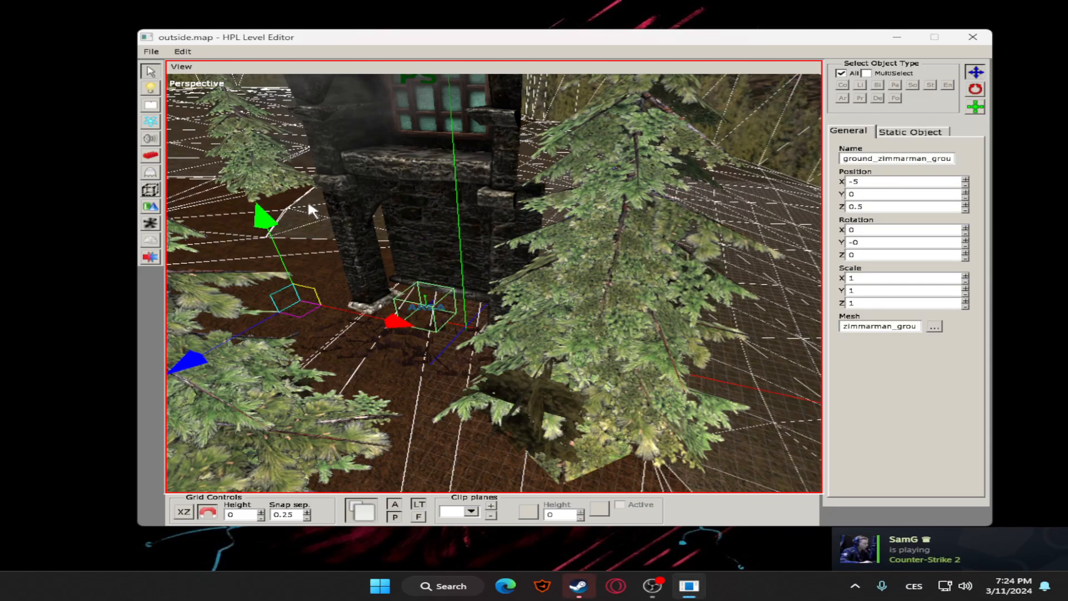
left_click(376, 167)
left_click(657, 200)
scroll(661, 202, "down", 2)
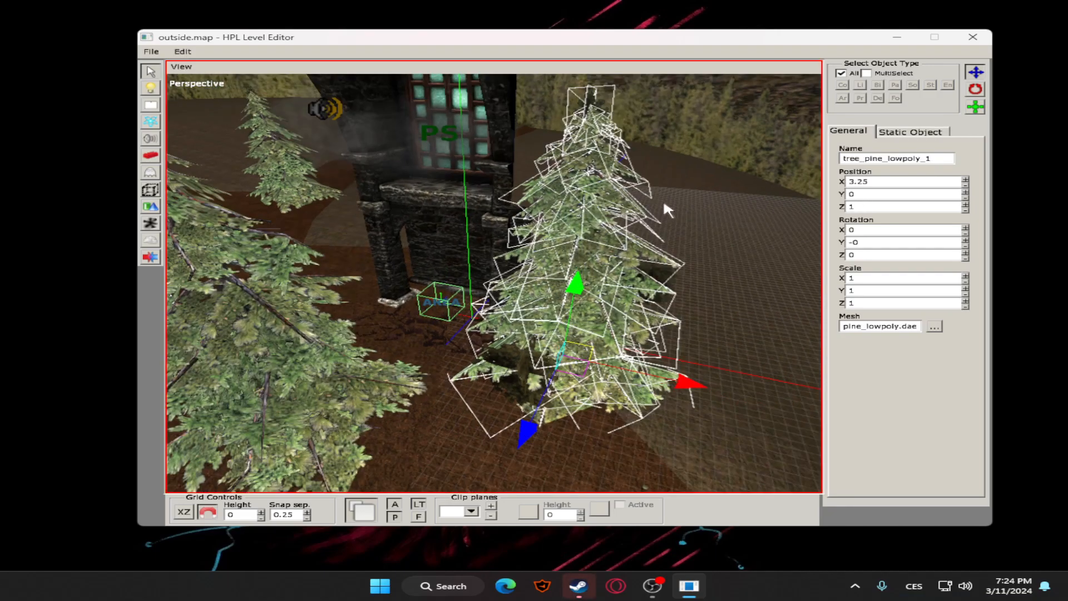
left_click(662, 203)
scroll(458, 227, "down", 3)
scroll(458, 227, "down", 2)
scroll(490, 285, "up", 2)
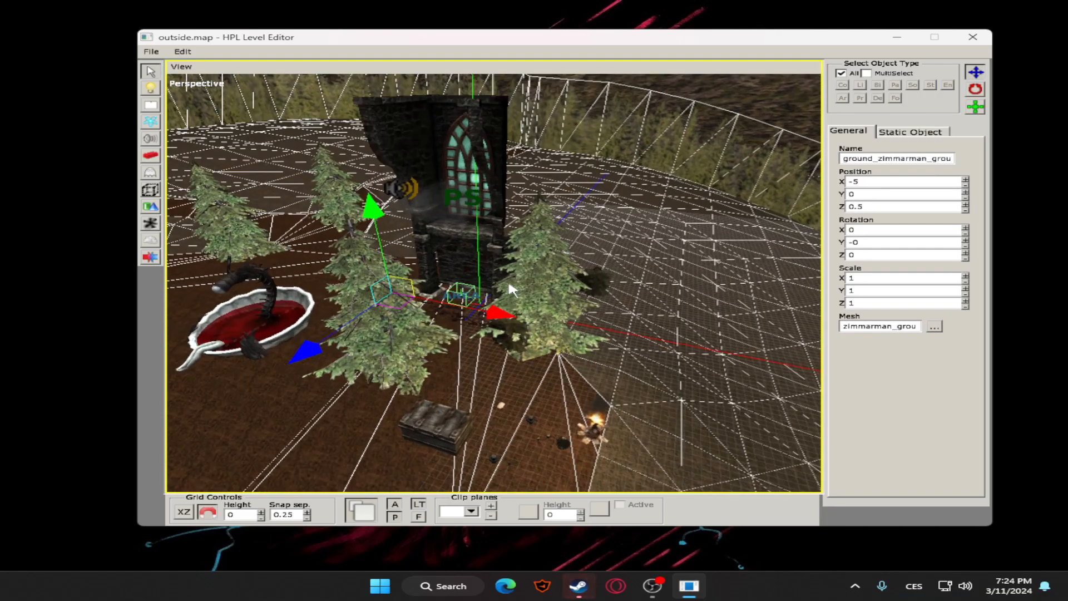
left_click(477, 256)
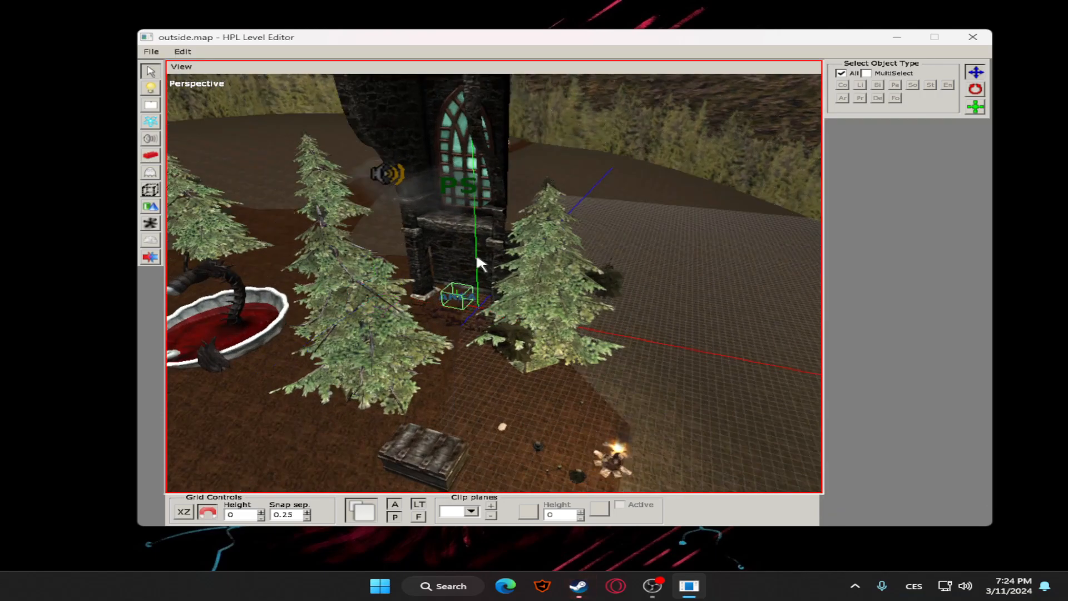
Start a new plane primitive and bring an empty area of the grid away from the outdoor terrain into view
left_click(150, 206)
scroll(546, 240, "down", 2)
scroll(711, 186, "down", 2)
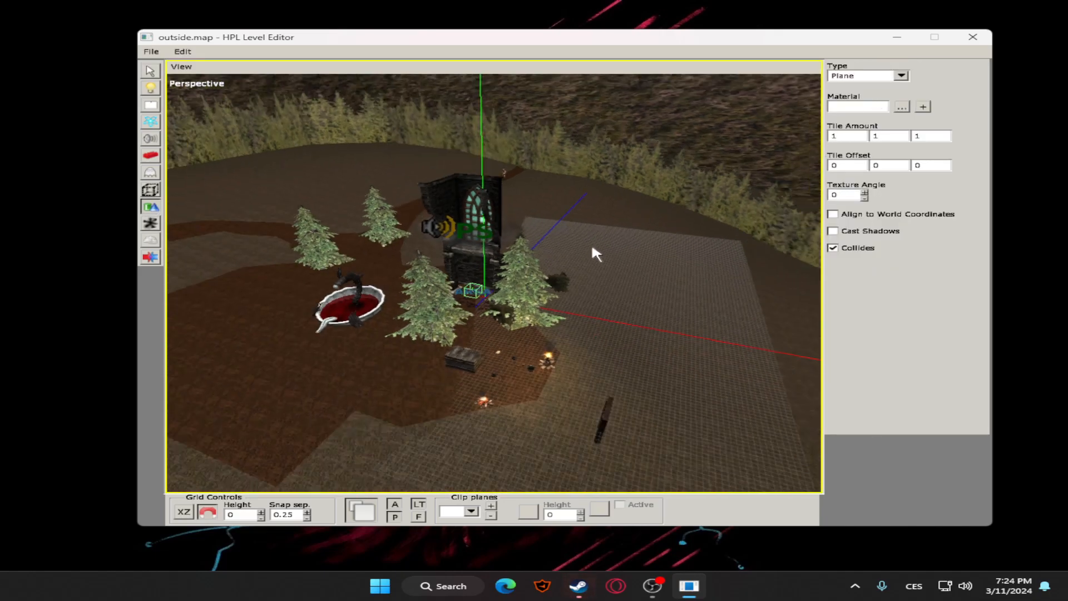
scroll(596, 247, "up", 5)
middle_click_drag(584, 254, 590, 321, "alt")
scroll(588, 331, "down", 3)
scroll(508, 292, "down", 2)
scroll(507, 291, "down", 1)
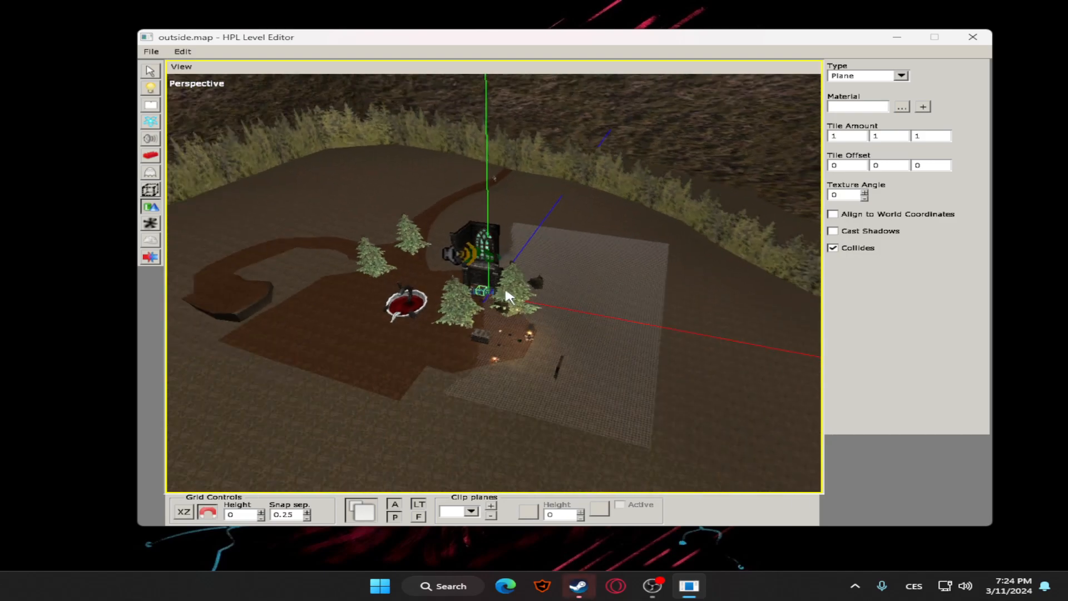
middle_click_drag(409, 273, 596, 257)
middle_click_drag(449, 239, 596, 225)
middle_click_drag(412, 209, 629, 206)
middle_click_drag(551, 220, 612, 256)
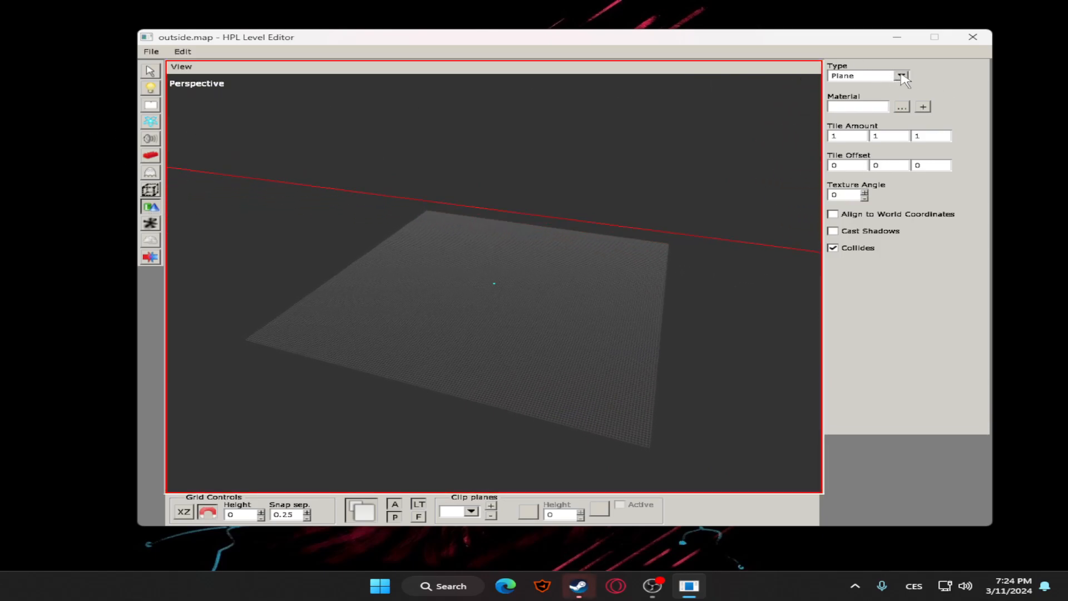
Assign mansionbase_floor.mat from static_objects/mansionbase/floor to the plane and draw it about 106.5 by 80.5 on the empty grid
left_click(902, 107)
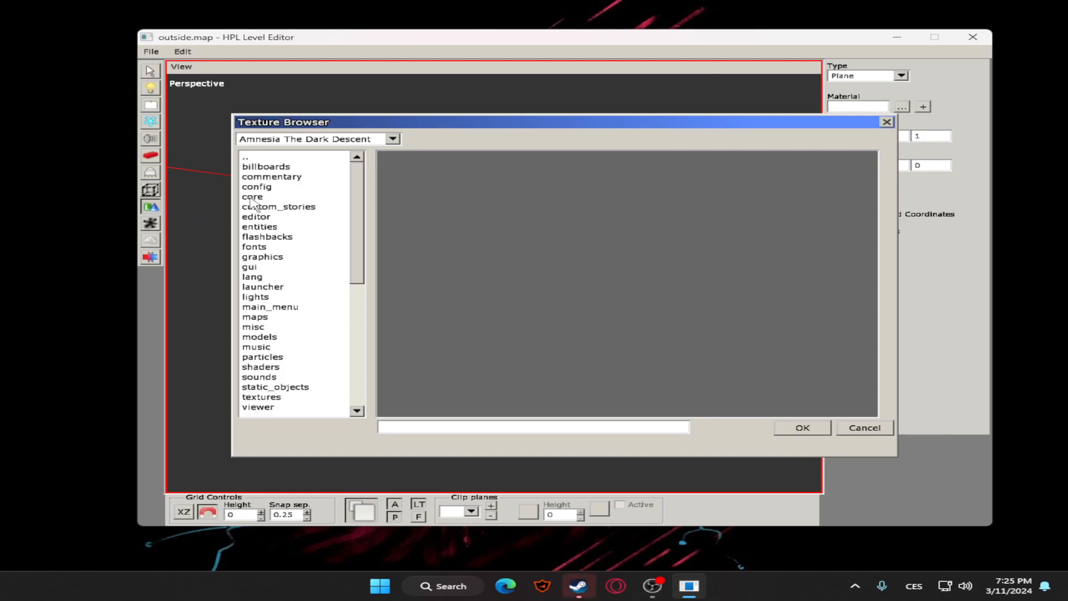
scroll(259, 303, "down", 1)
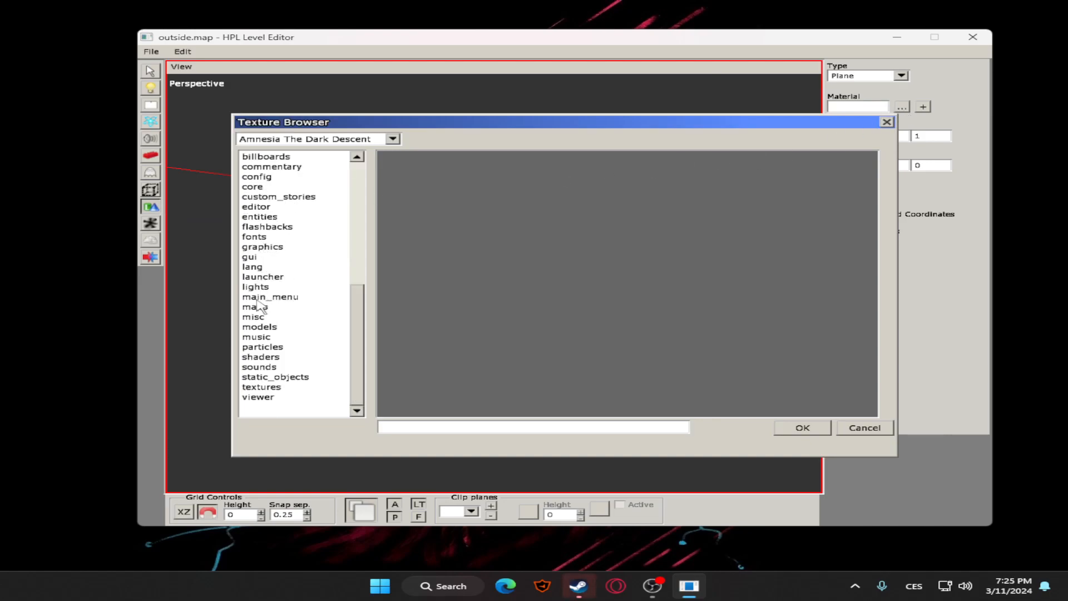
double_click(275, 379)
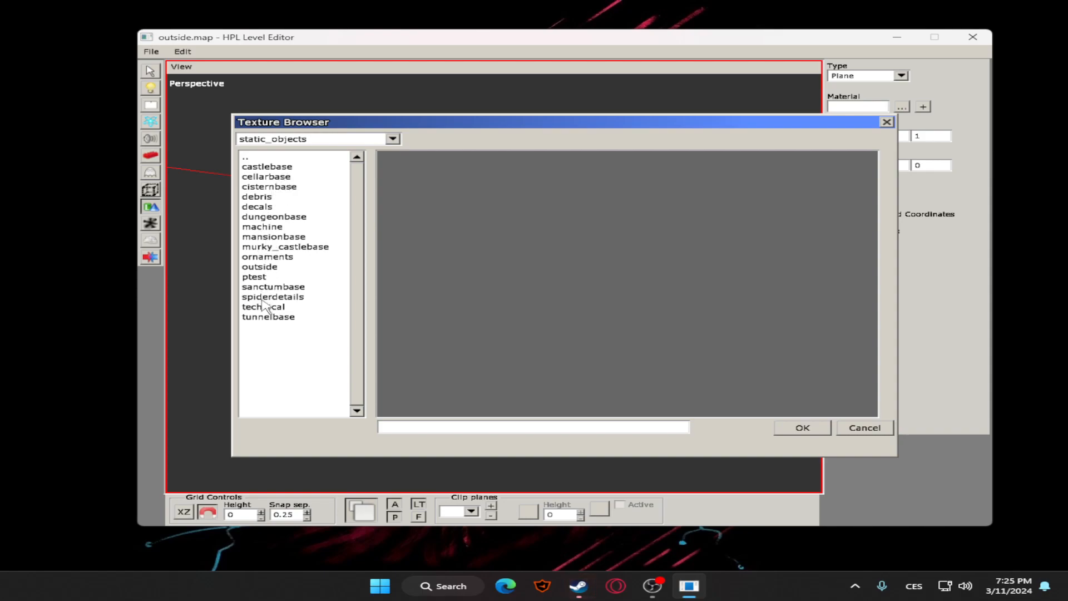
double_click(270, 238)
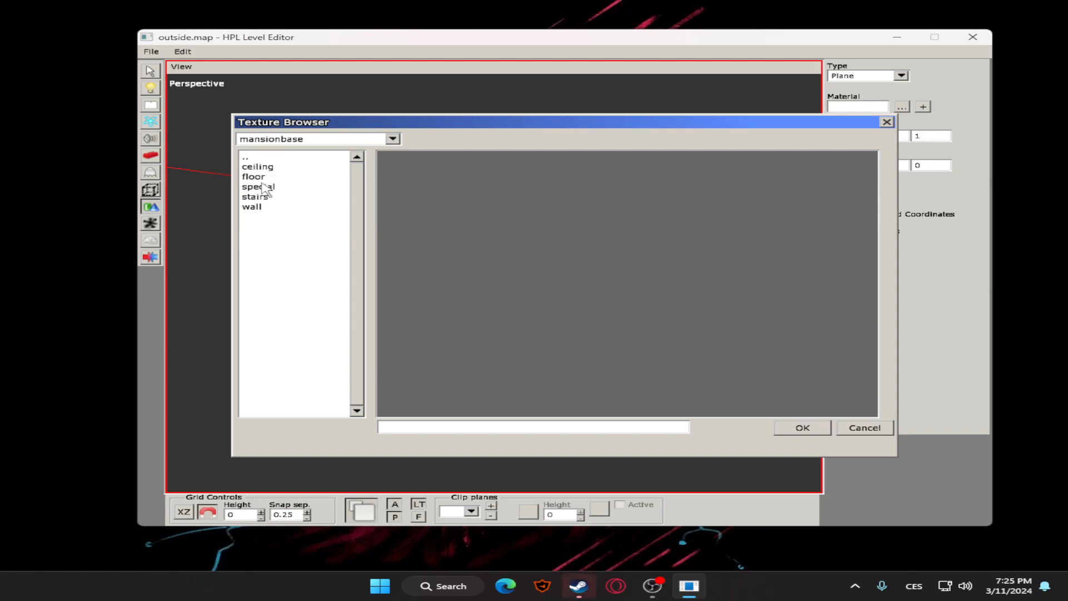
double_click(261, 176)
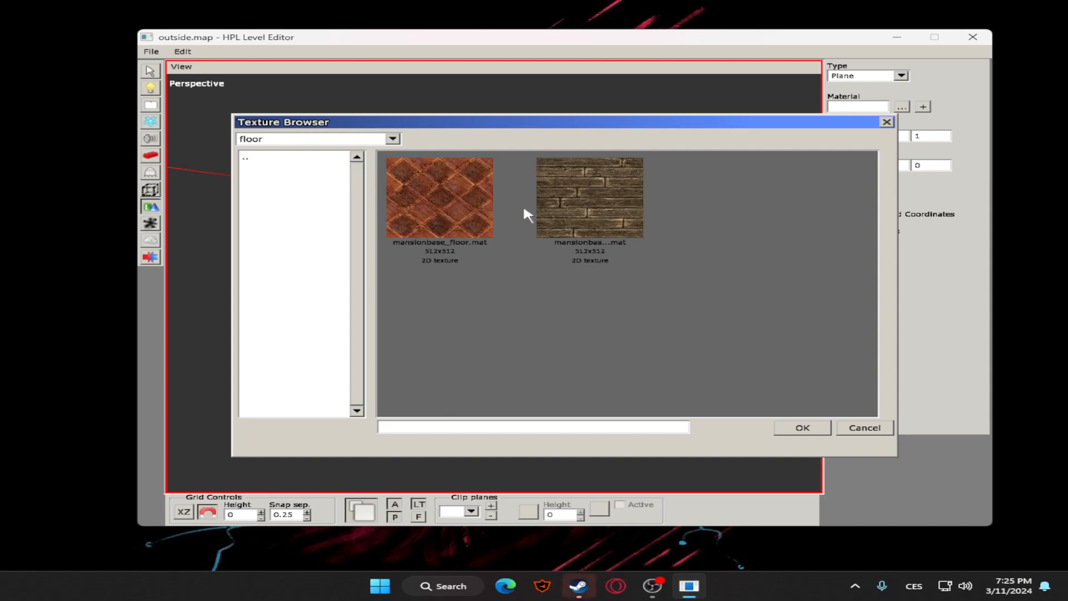
double_click(445, 209)
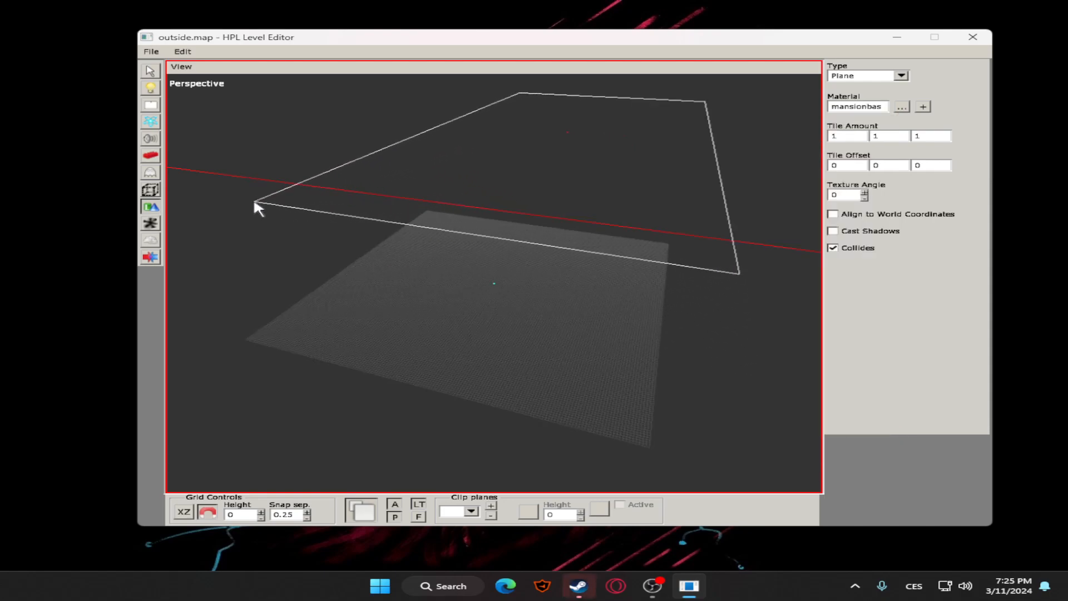
left_click_drag(334, 152, 600, 471)
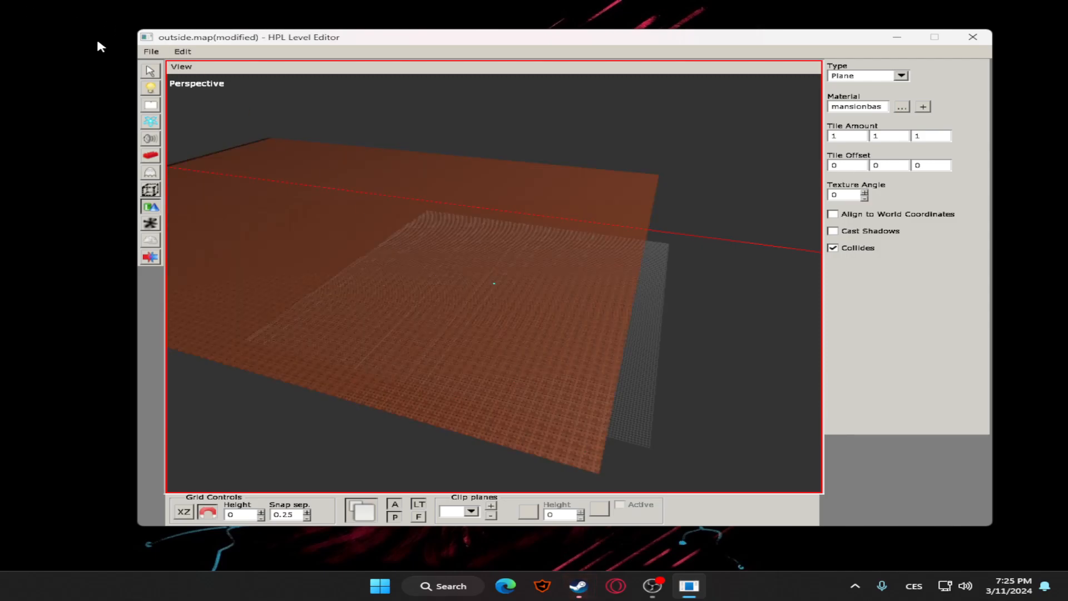
Select the new floor plane and scale it down along X to about 89.25
left_click(151, 71)
middle_click_drag(334, 170, 469, 151, "alt")
left_click(477, 266)
scroll(454, 241, "up", 6)
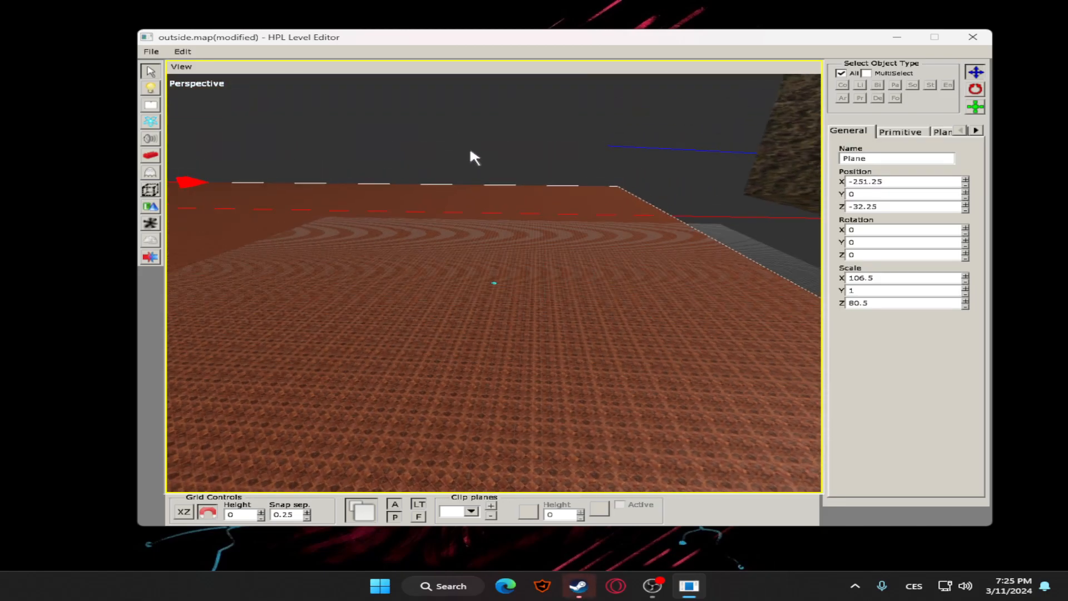
scroll(468, 151, "down", 3)
left_click(976, 109)
scroll(519, 167, "down", 3)
left_click_drag(309, 209, 138, 188)
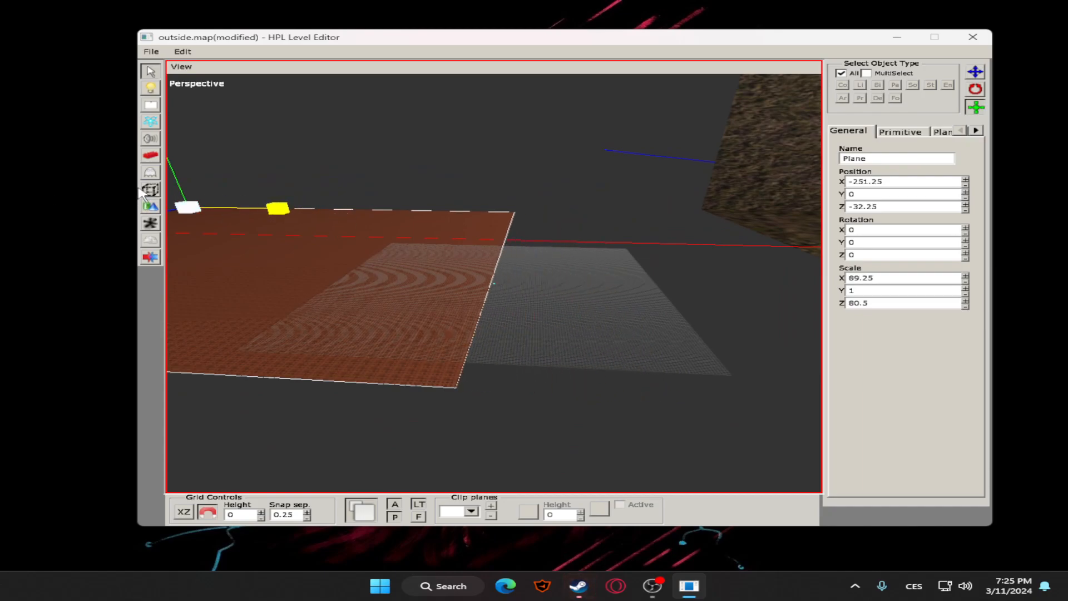
Delete the mansionbase floor plane from the outside map
left_click(570, 214)
left_click(975, 72)
left_click(384, 242)
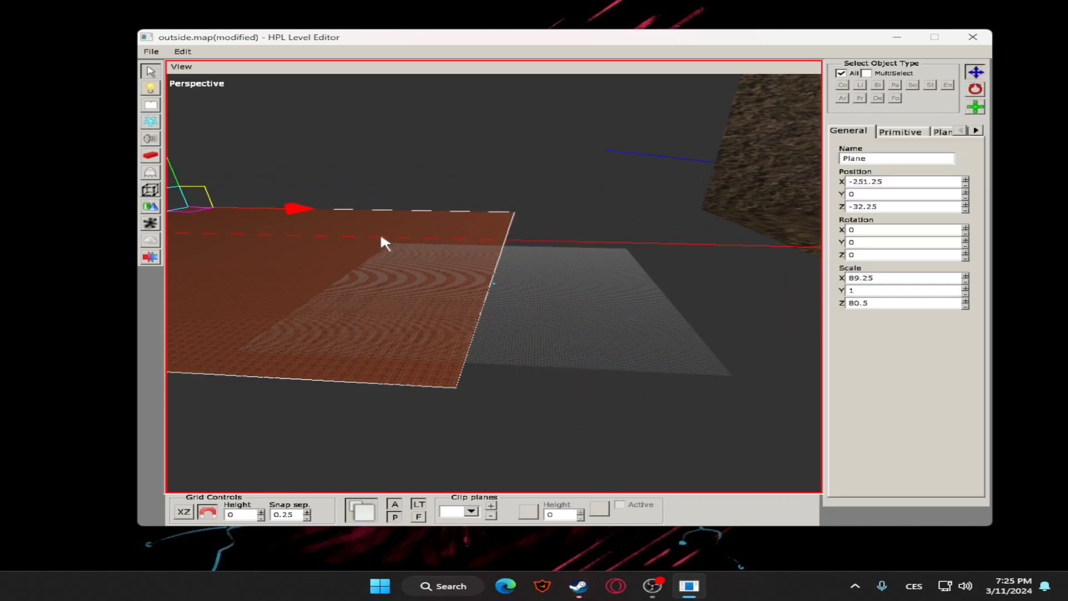
key("Delete")
Start a new decal for the outdoor scene and assign it a blood_pool material
middle_click_drag(748, 256, 192, 254)
middle_click_drag(557, 262, 489, 282)
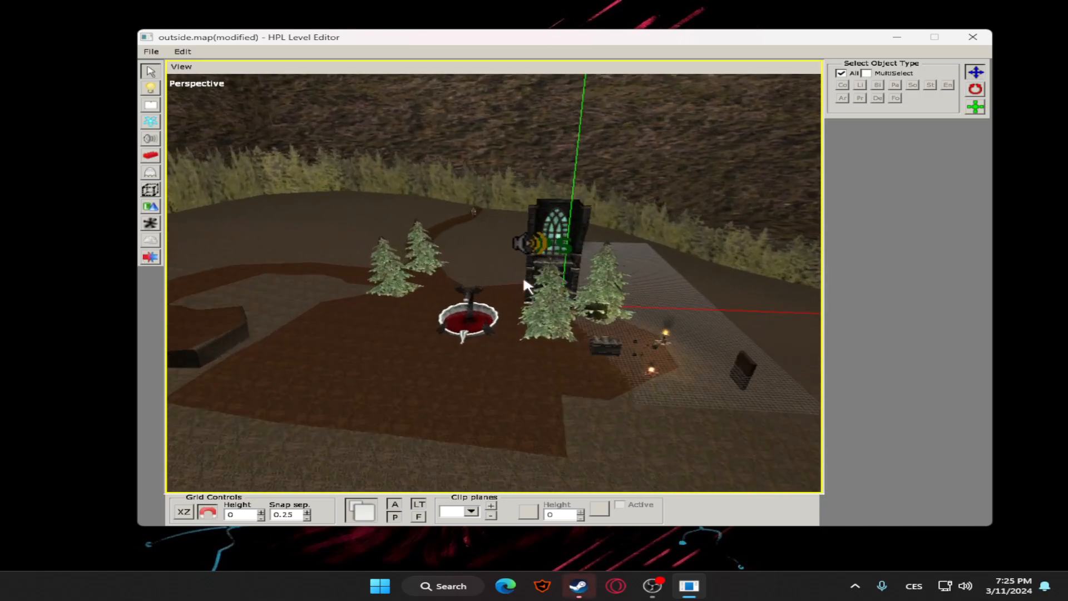
scroll(655, 288, "up", 8)
middle_click_drag(638, 282, 420, 266)
scroll(469, 269, "up", 4)
scroll(434, 262, "up", 2)
middle_click_drag(515, 242, 523, 224)
scroll(523, 225, "down", 7)
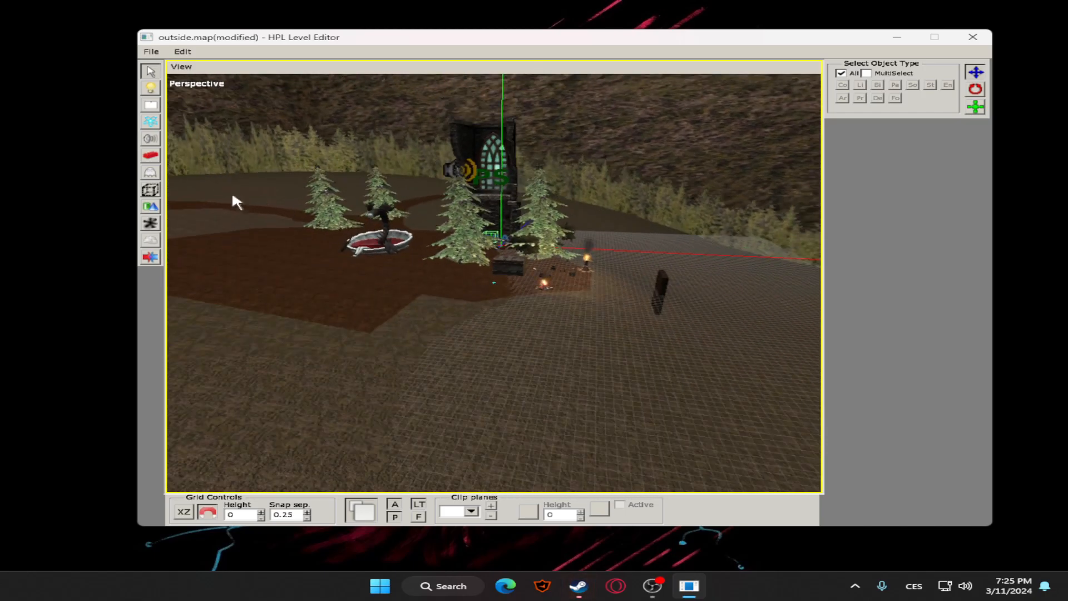
middle_click_drag(322, 209, 302, 177)
scroll(435, 287, "up", 3)
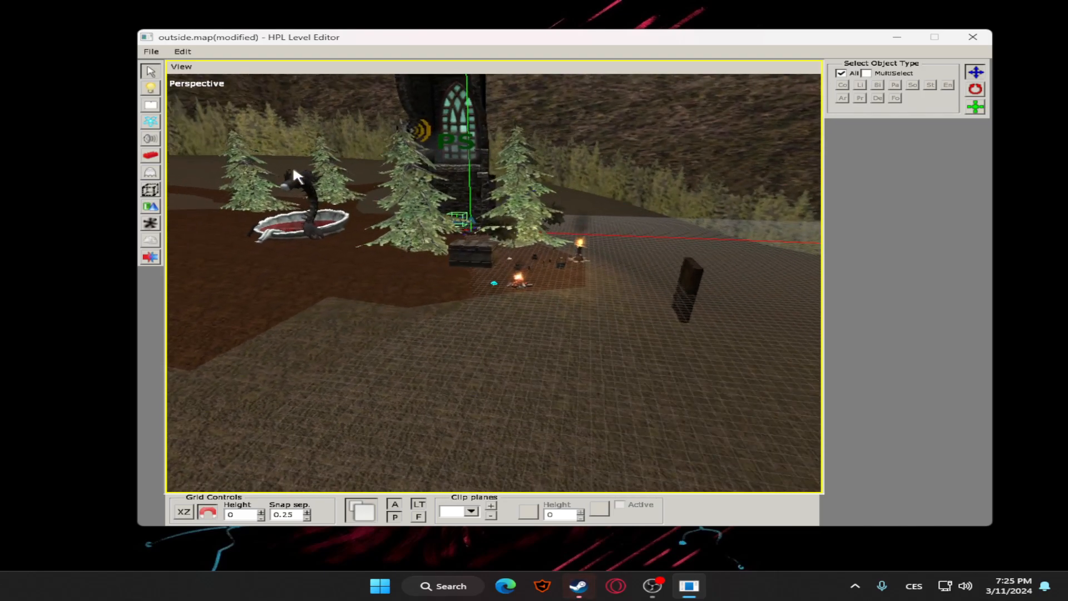
left_click(150, 223)
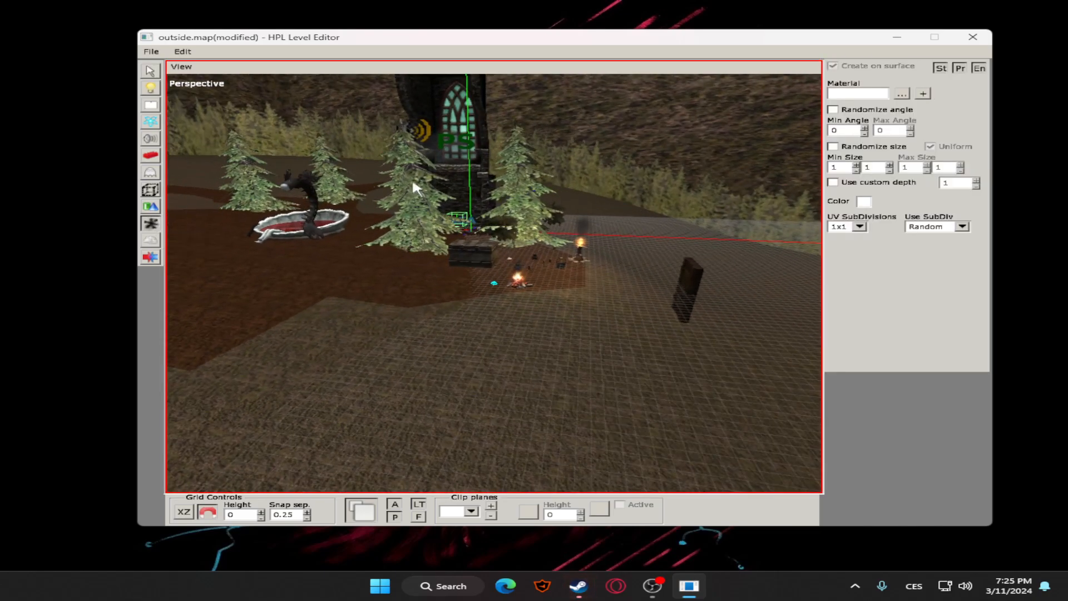
left_click(902, 94)
scroll(695, 228, "down", 2)
scroll(707, 212, "up", 2)
double_click(619, 247)
Place blood pool decals on the ground around the campfires and crate in front of the church window wall
scroll(558, 273, "up", 2)
left_click(446, 238)
left_click(490, 225)
left_click_drag(491, 225, 560, 232, "alt")
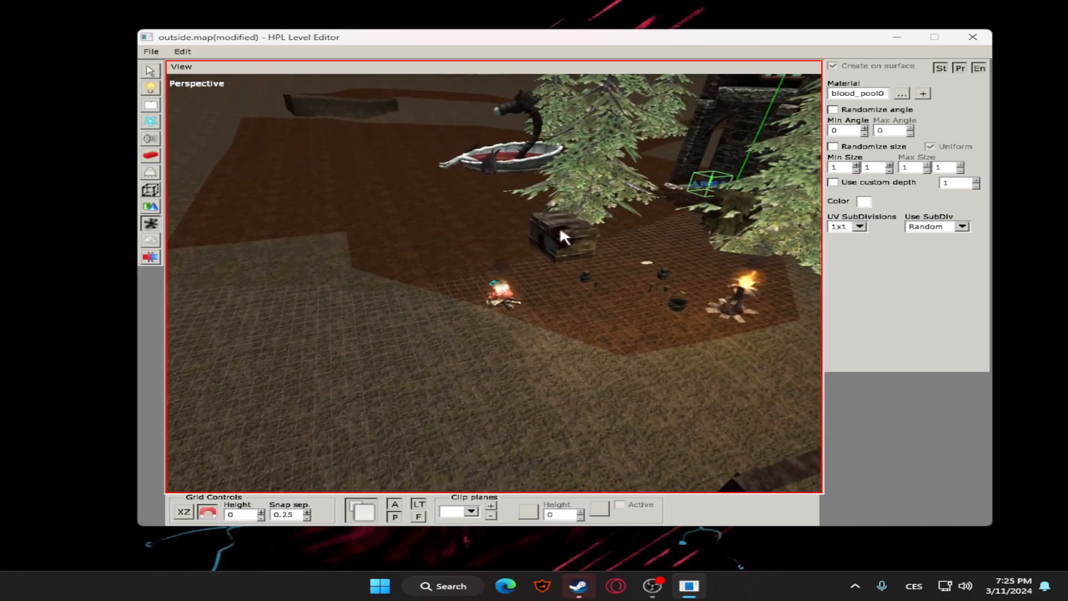
left_click_drag(437, 198, 568, 279, "alt")
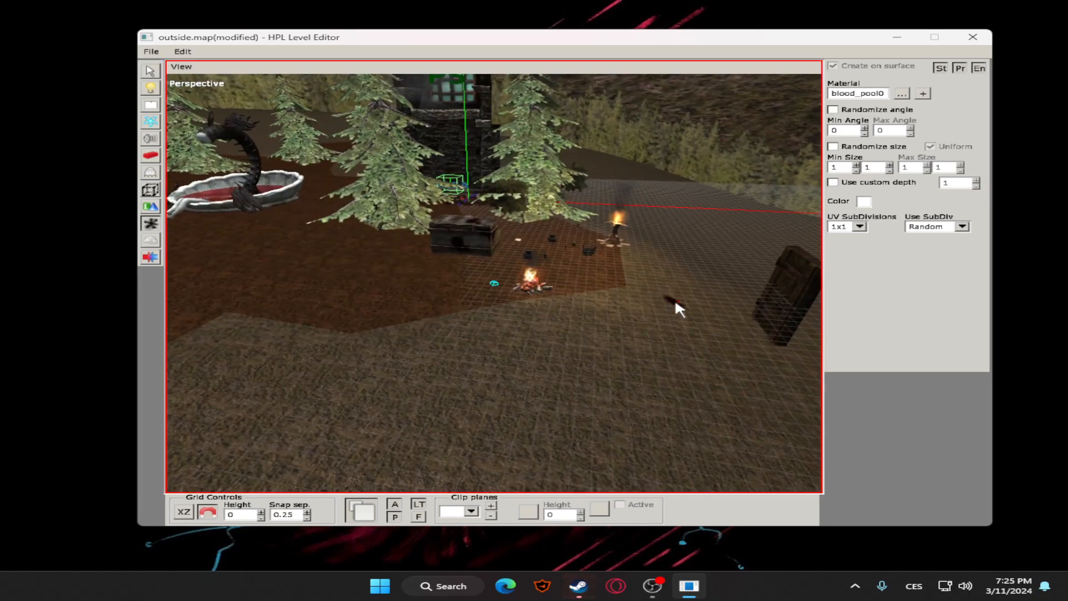
left_click_drag(659, 300, 585, 303, "alt")
left_click_drag(723, 287, 719, 249, "alt")
left_click_drag(538, 210, 423, 192, "alt")
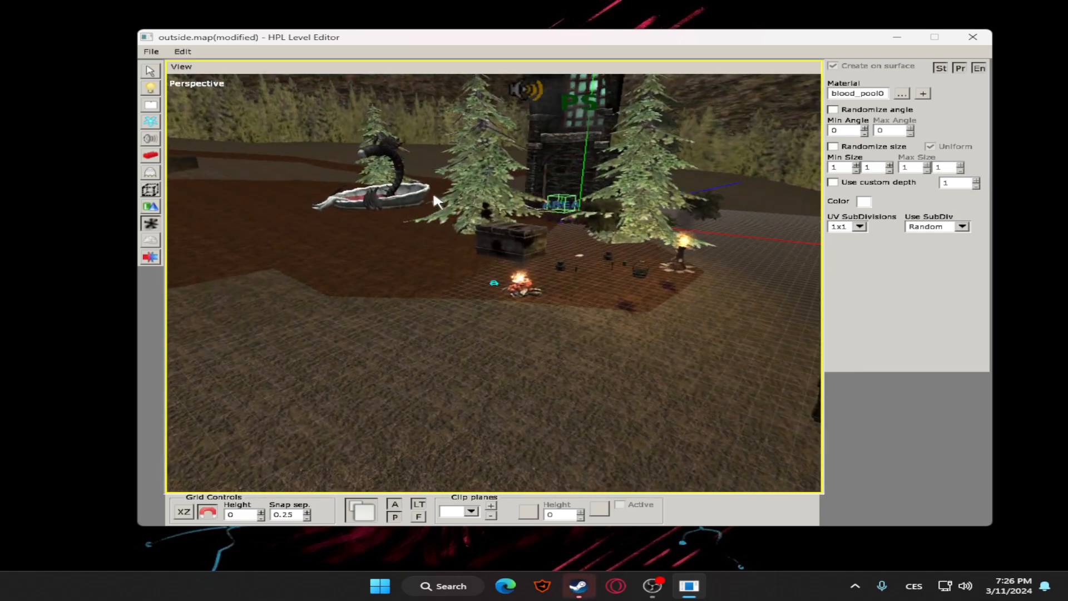
Place more blood pool decals on the church window wall and on the ground beneath the nearby trees
left_click_drag(597, 158, 537, 195, "alt")
scroll(602, 138, "up", 4)
scroll(537, 195, "down", 2)
left_click_drag(369, 272, 424, 288, "alt")
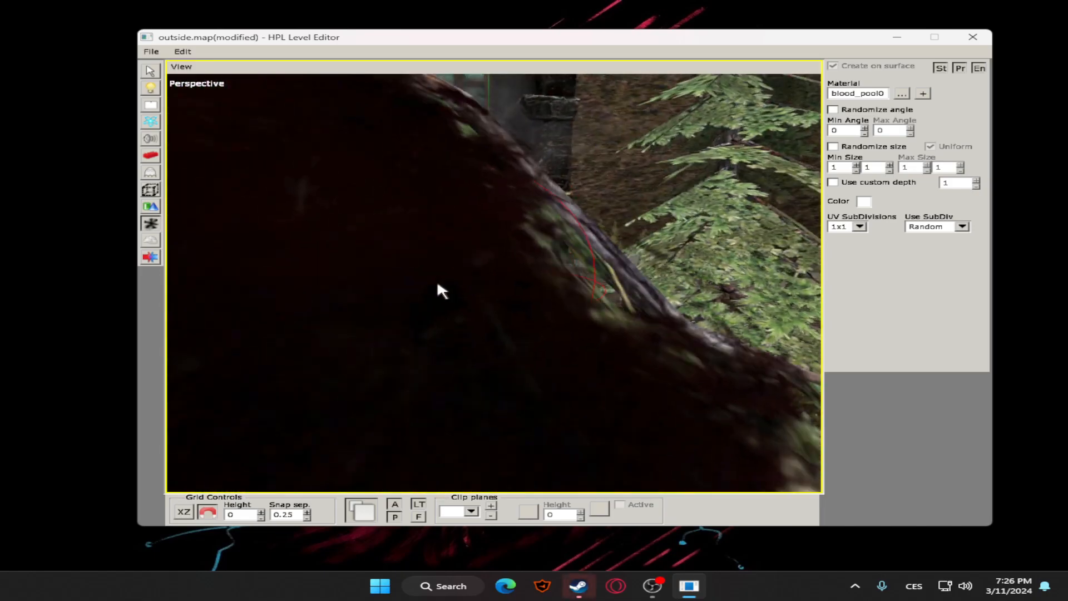
scroll(423, 288, "down", 4)
left_click_drag(517, 245, 385, 282, "alt")
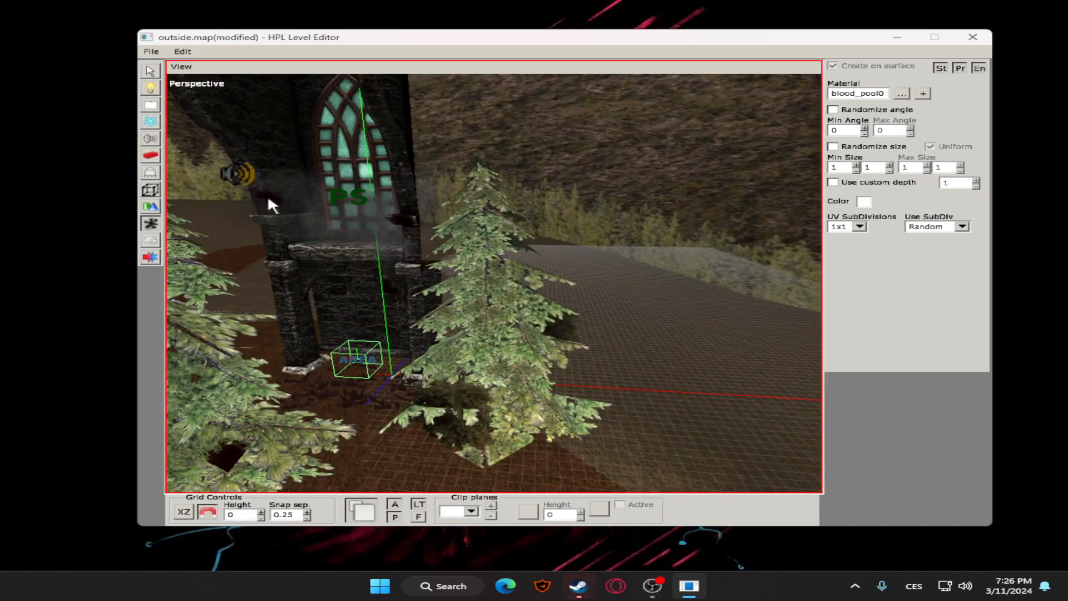
scroll(353, 179, "down", 5)
left_click_drag(353, 179, 499, 259, "alt")
scroll(499, 259, "down", 3)
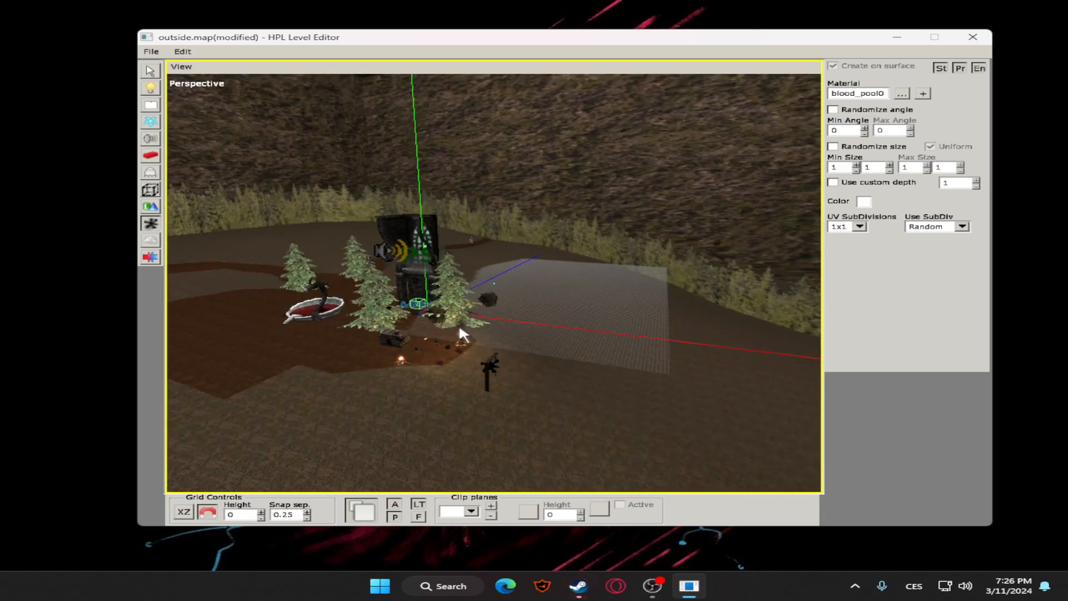
left_click_drag(459, 327, 416, 345, "alt")
scroll(440, 315, "up", 3)
middle_click_drag(440, 315, 620, 267, "alt")
scroll(620, 267, "up", 2)
left_click_drag(620, 267, 168, 119, "alt")
left_click(149, 71)
Examine the creation options for fog areas and for object combinations
left_click(150, 241)
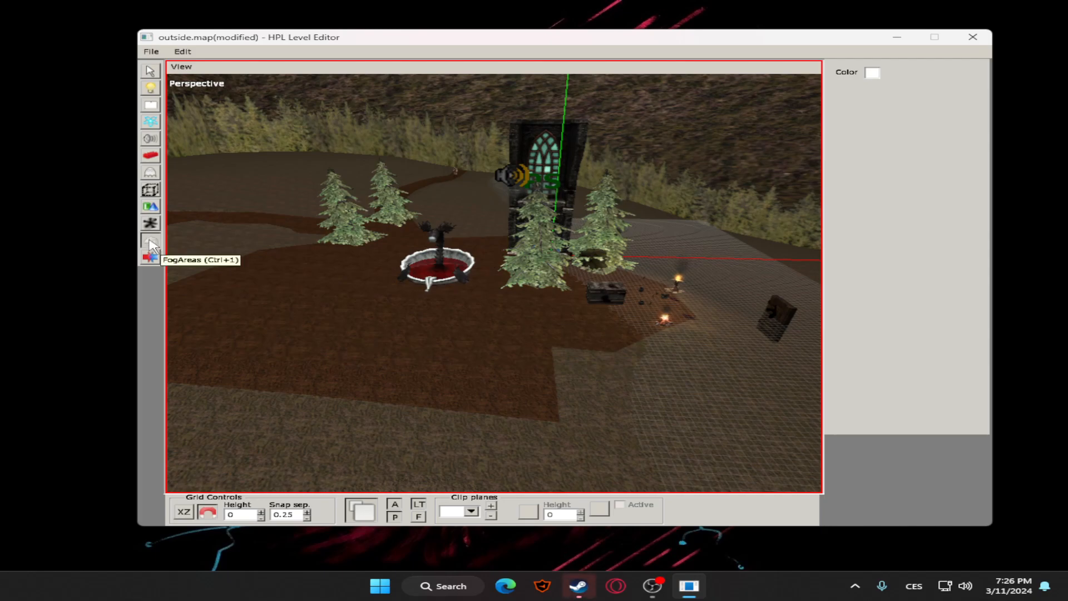
left_click(149, 257)
left_click_drag(484, 281, 563, 285, "alt")
scroll(629, 262, "up", 2)
middle_click_drag(628, 262, 409, 307, "alt")
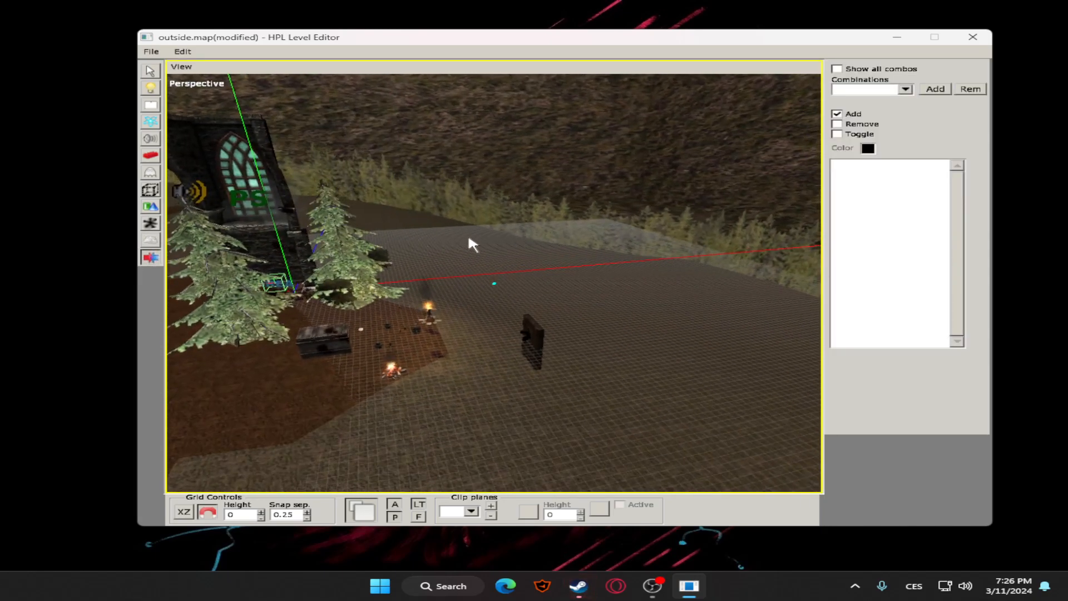
middle_click_drag(326, 238, 145, 255, "alt")
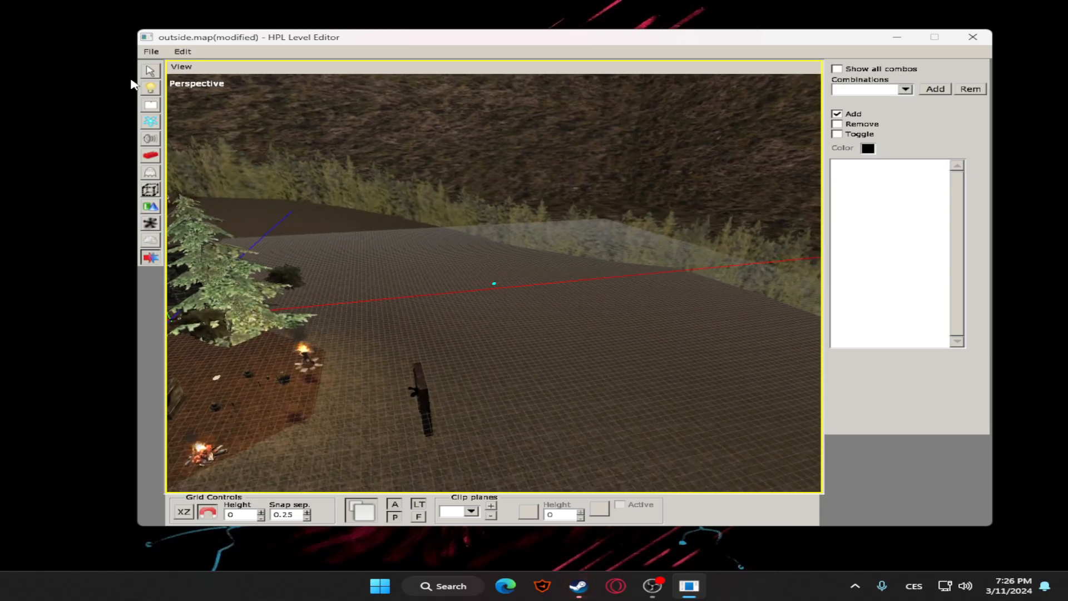
Duplicate the church window wall and move the copy along X to 3.25, beside the original
left_click(149, 71)
left_click_drag(268, 155, 434, 236, "alt")
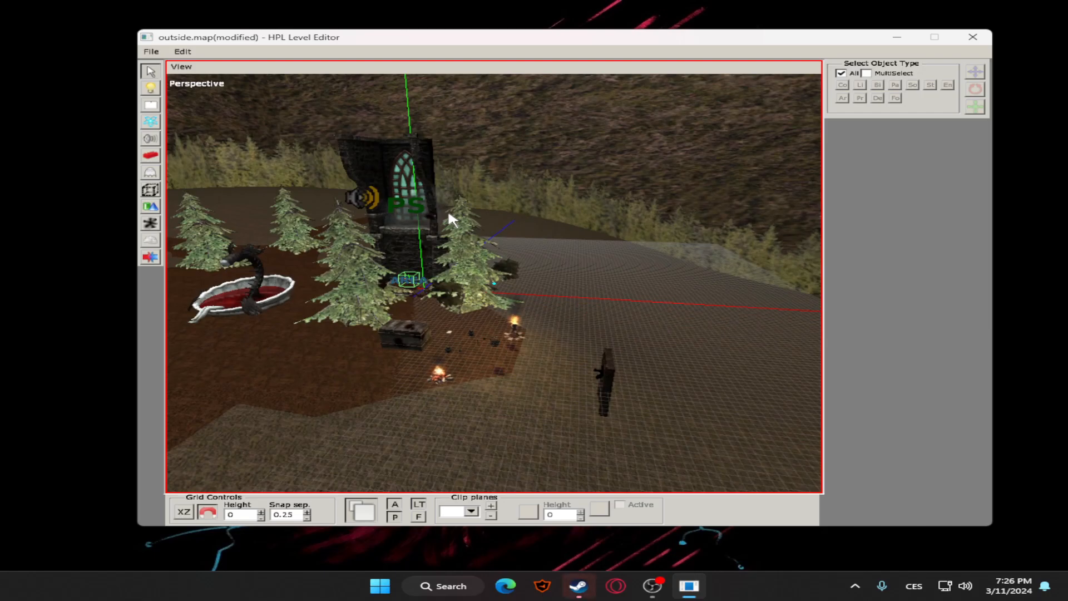
right_click_drag(459, 209, 424, 231, "alt")
left_click_drag(424, 231, 476, 229, "alt")
scroll(473, 222, "down", 2)
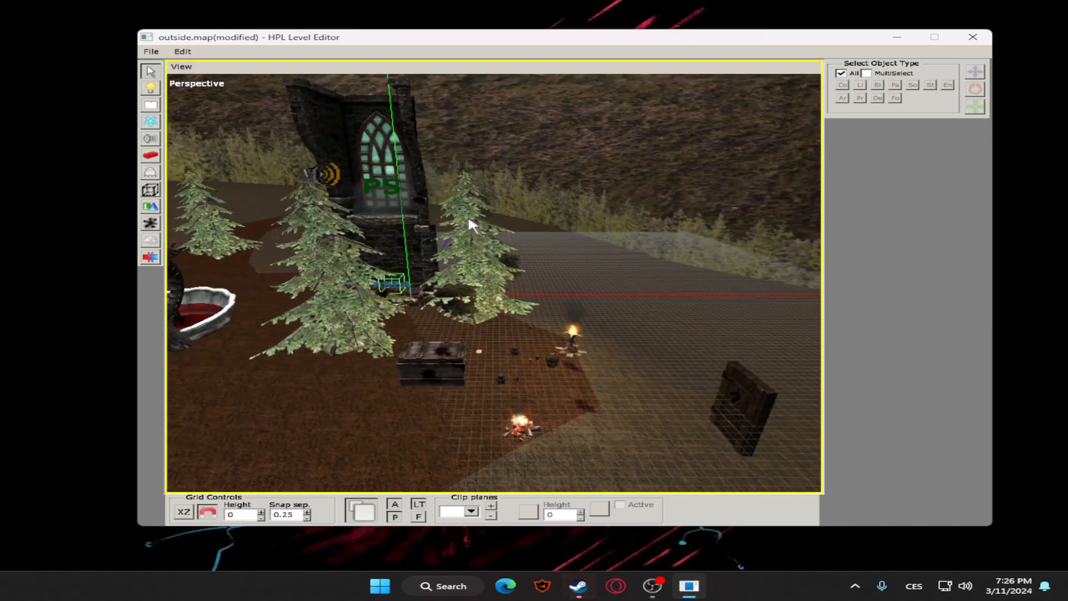
middle_click_drag(468, 215, 453, 208, "alt")
scroll(453, 208, "up", 4)
scroll(445, 210, "down", 4)
left_click(443, 223)
key("alt+space")
left_click_drag(466, 233, 425, 222, "alt")
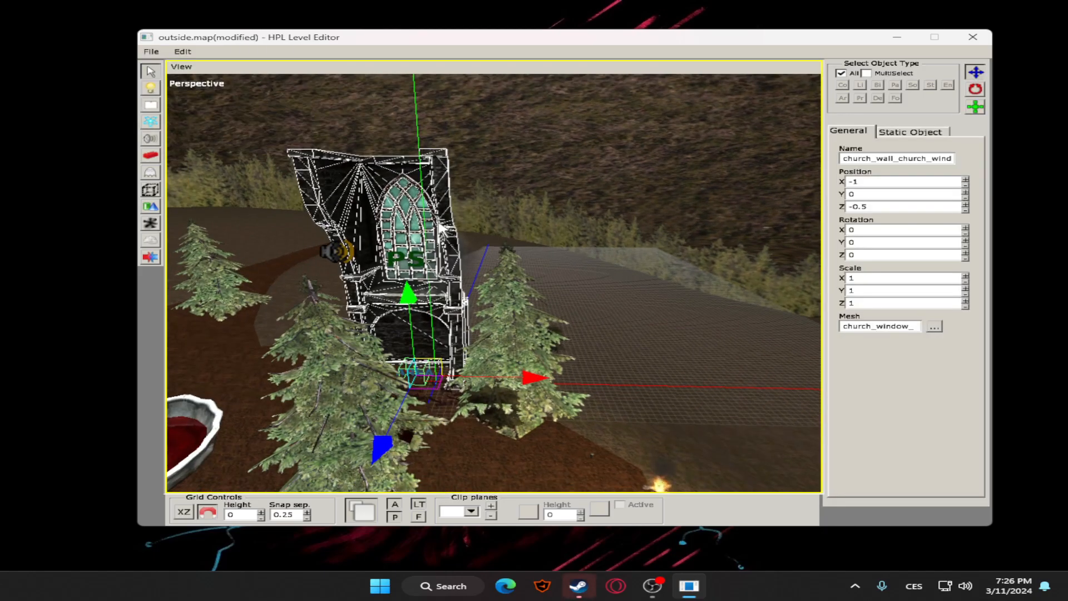
left_click_drag(521, 380, 582, 272, "alt")
left_click(665, 329)
left_click(515, 252)
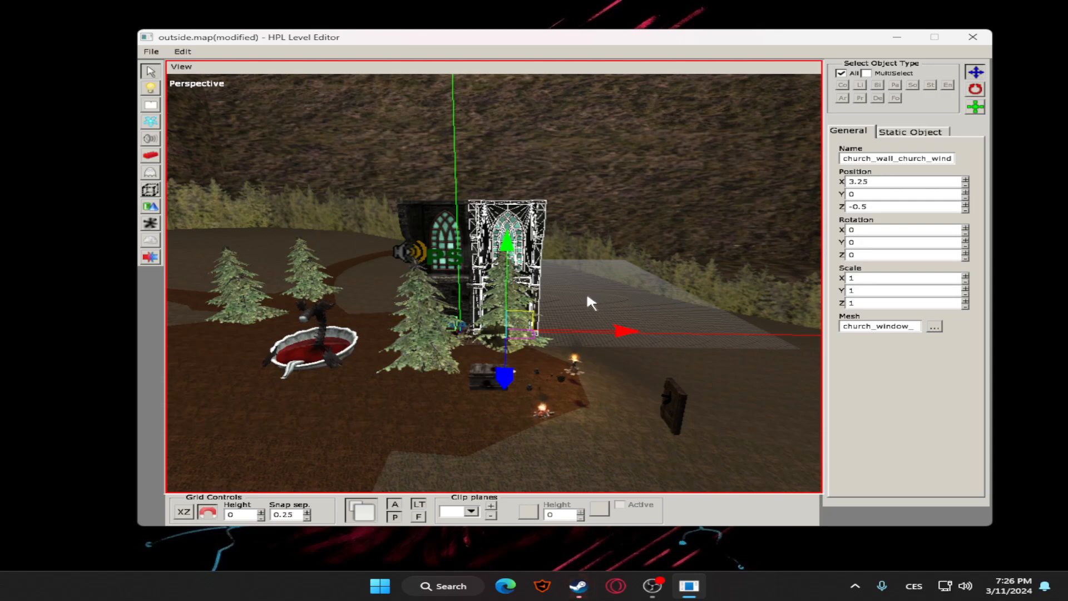
Undo the duplication of the church window wall and redo it
left_click(583, 296)
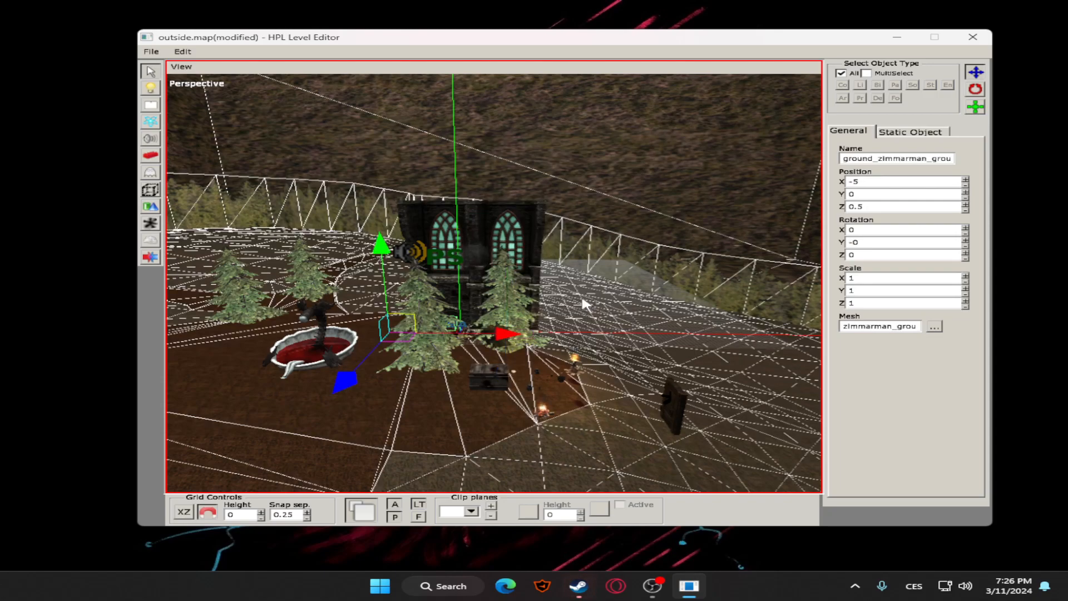
left_click(527, 250)
left_click(526, 247)
left_click(559, 244)
left_click(562, 246)
key("ctrl+z")
key("ctrl+z")
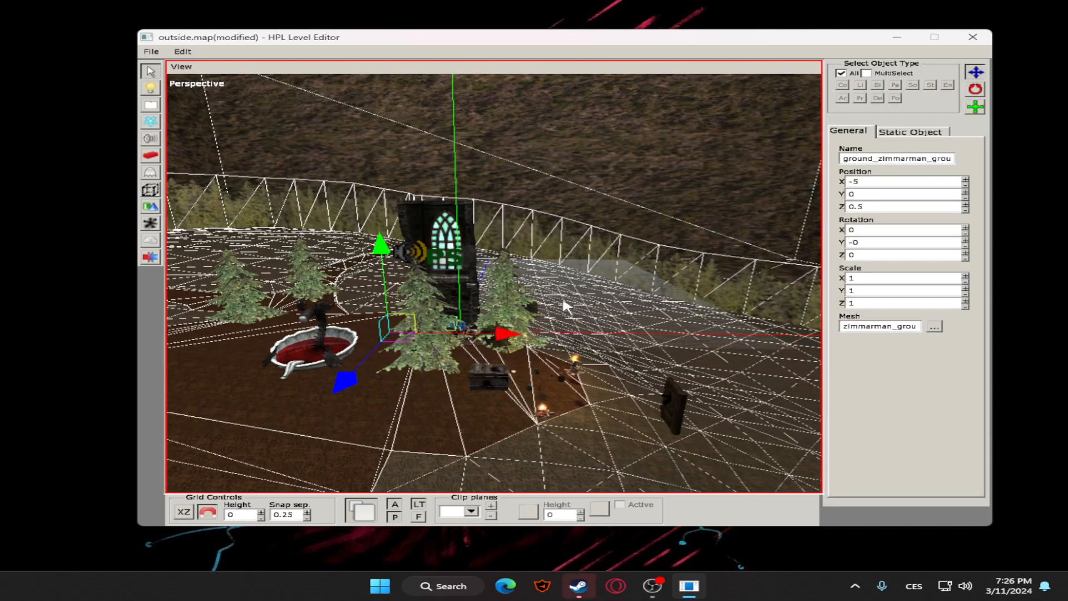
key("ctrl+z")
Save the changes to outside.map and clear the ground selection
left_click_drag(556, 323, 616, 312)
left_click(618, 309)
scroll(610, 302, "down", 3)
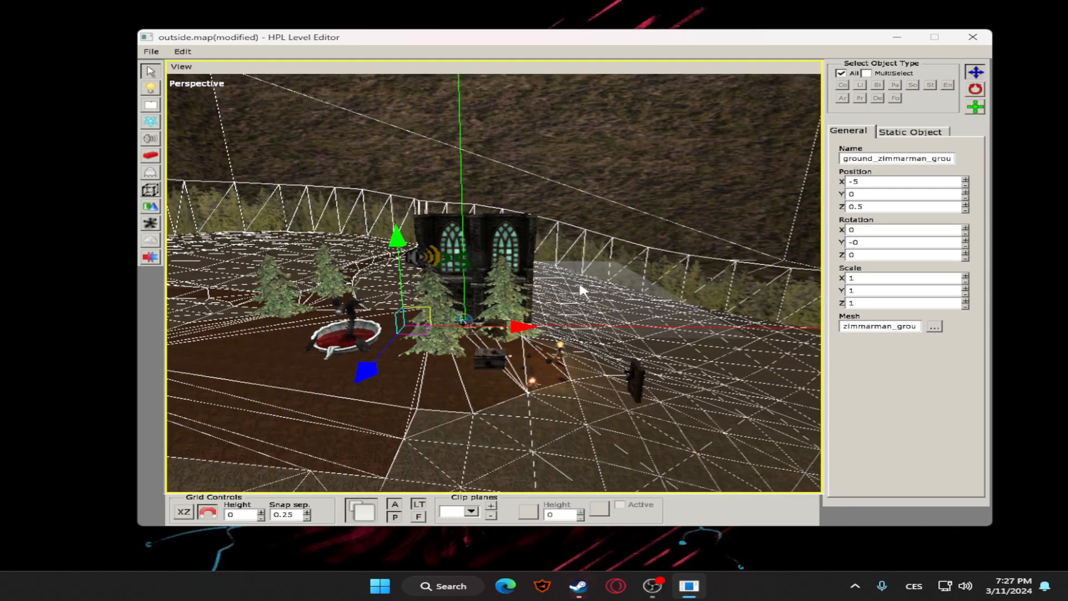
middle_click_drag(599, 265, 562, 282, "alt")
scroll(505, 296, "up", 2)
scroll(574, 302, "up", 2)
scroll(556, 291, "down", 2)
left_click(151, 51)
left_click(169, 94)
scroll(596, 239, "down", 3)
left_click(590, 241)
middle_click_drag(562, 240, 580, 292, "alt")
scroll(538, 304, "up", 3)
scroll(551, 304, "down", 3)
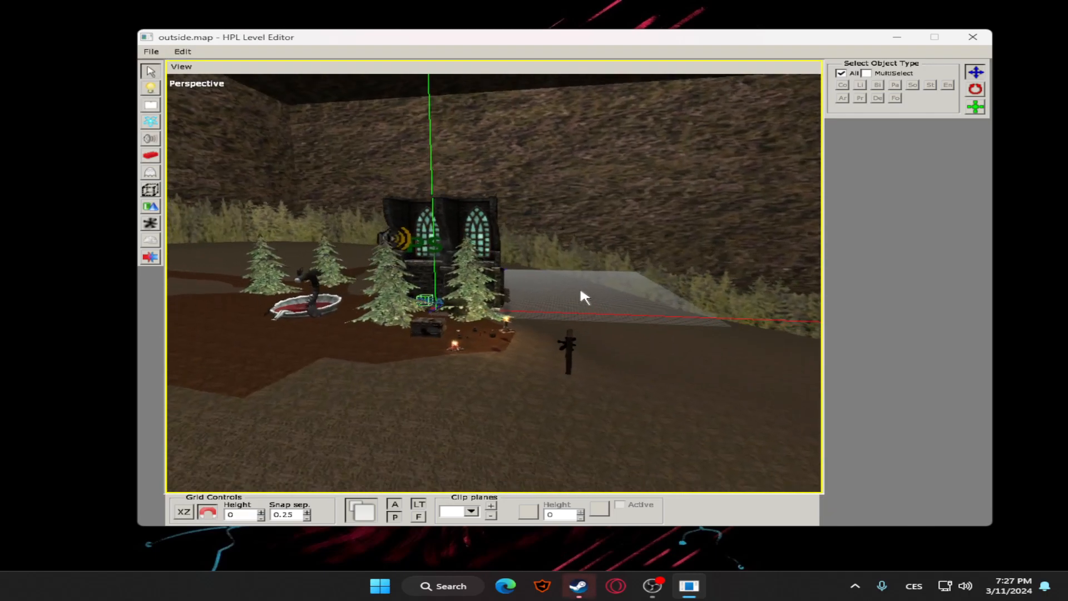
Save outside.map once more, create a new empty map and enlarge its perspective view
left_click(152, 51)
left_click(165, 65)
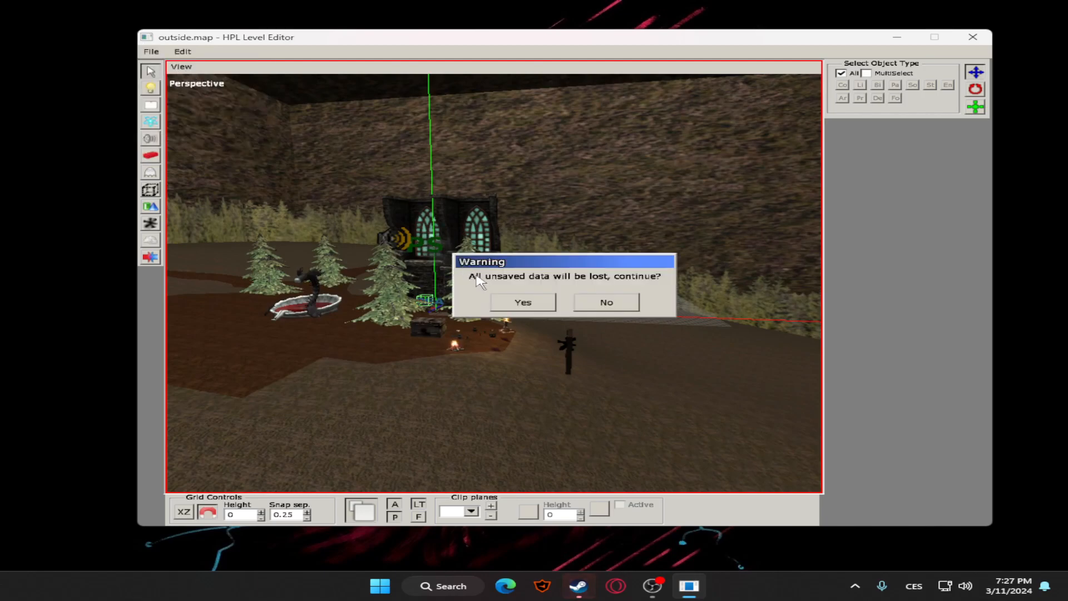
left_click(590, 302)
left_click(151, 51)
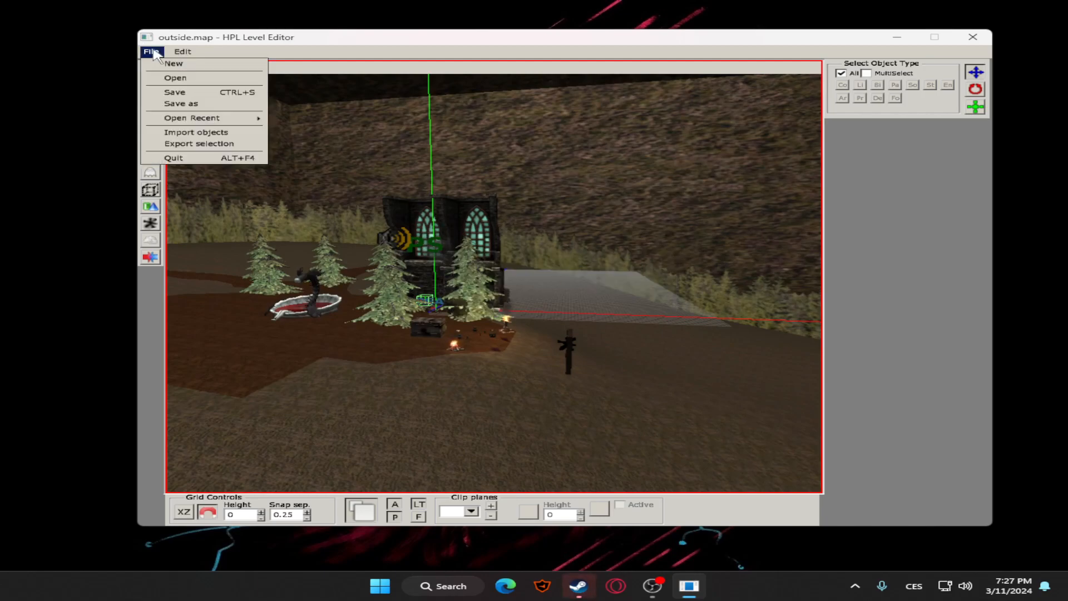
left_click(175, 92)
left_click(151, 52)
left_click(178, 66)
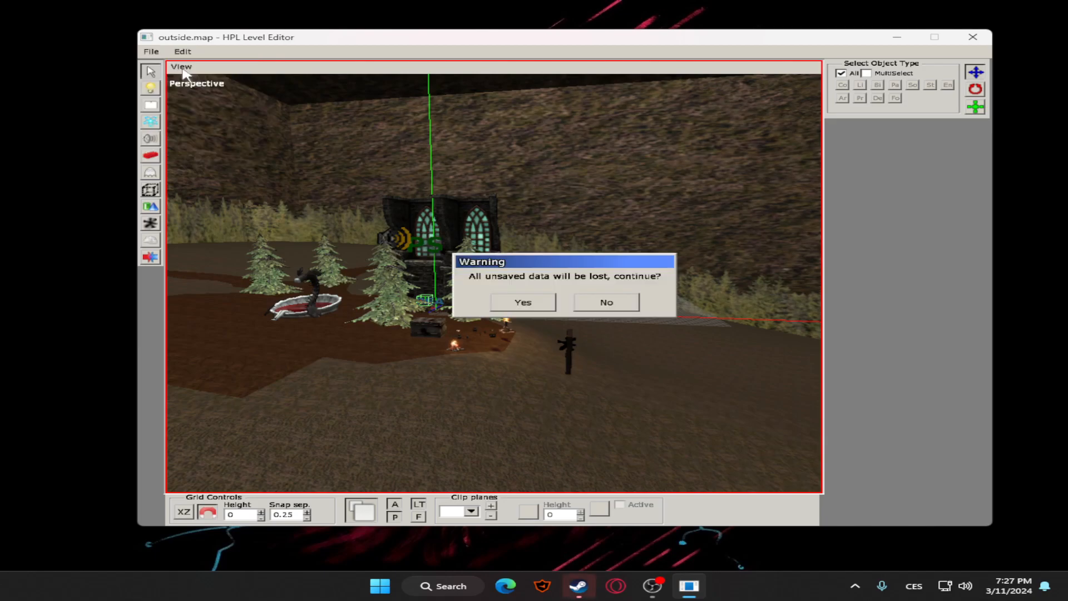
left_click(539, 304)
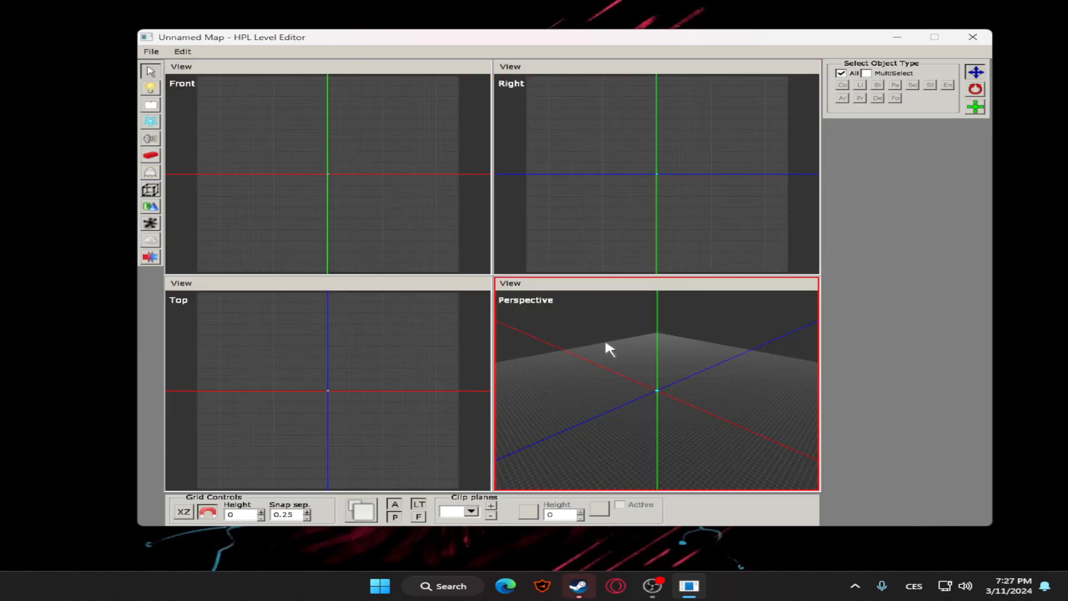
key("space")
Draw a large floor plane with the mansionbase floor material on the new map's grid
left_click(150, 207)
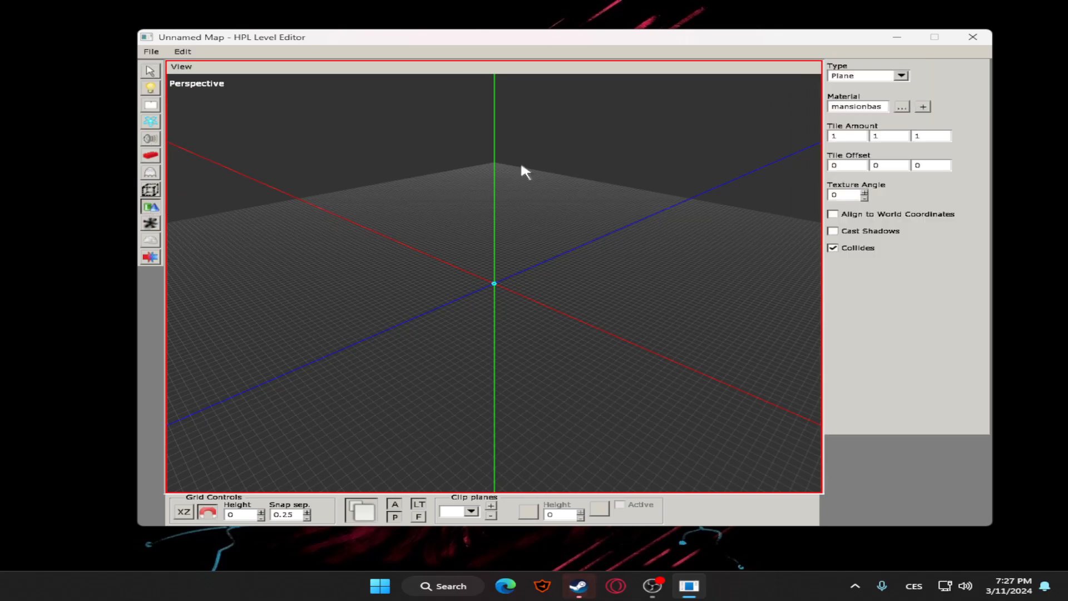
left_click_drag(376, 230, 729, 236)
left_click(150, 71)
scroll(662, 270, "up", 4)
middle_click_drag(662, 271, 439, 284)
scroll(562, 292, "down", 3)
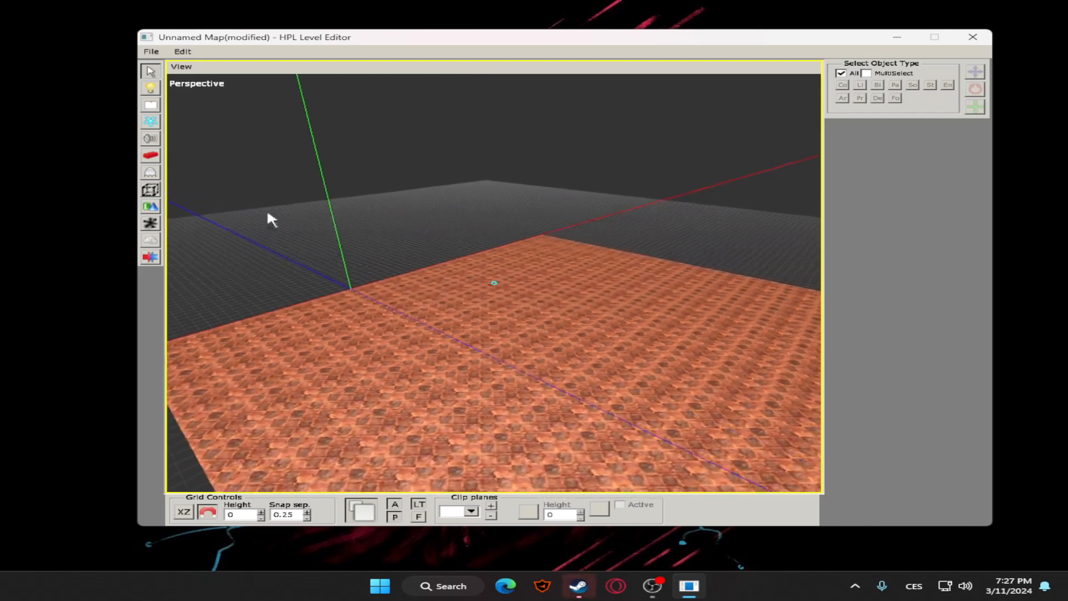
Place a PlayerStart area on the floor near the origin and raise it to Y 1
left_click(151, 190)
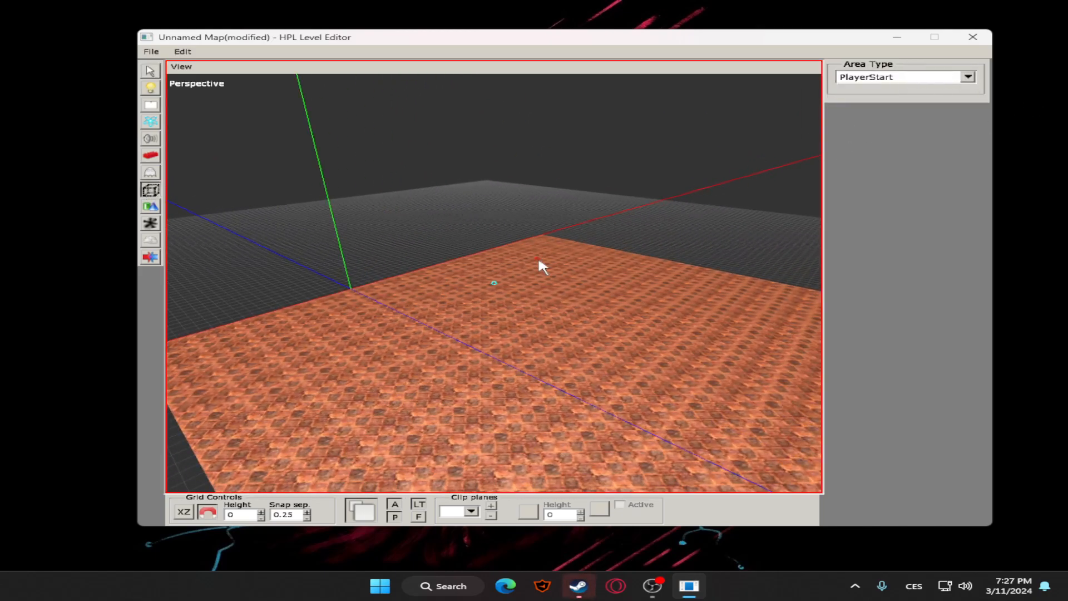
left_click(488, 329)
left_click(151, 72)
left_click(480, 327)
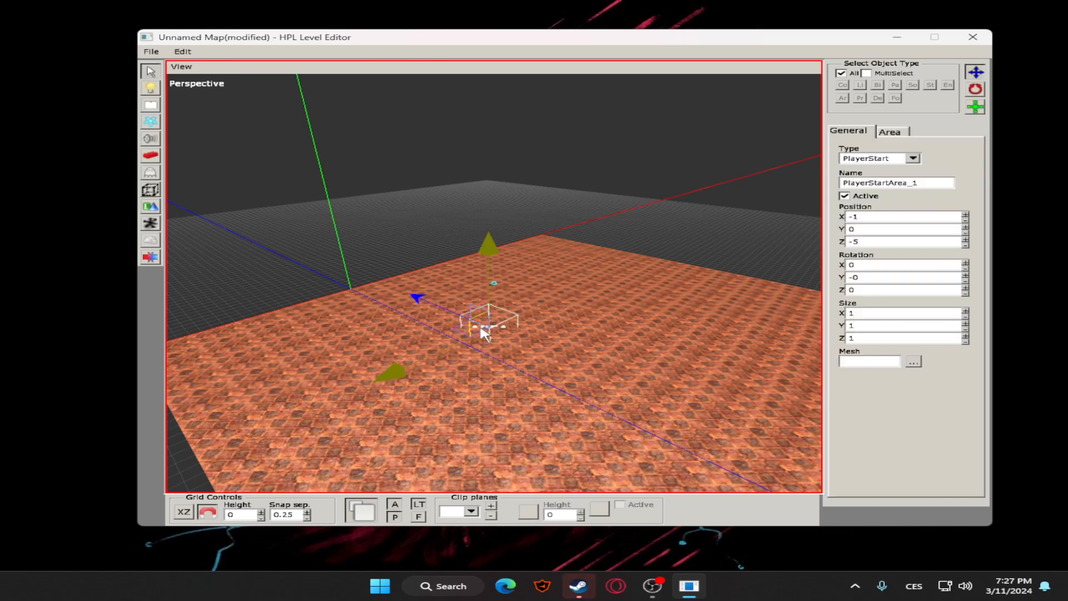
left_click_drag(492, 266, 587, 243)
Rename the PlayerStart area to spawn2 and deselect it
double_click(924, 183)
type("spawn2")
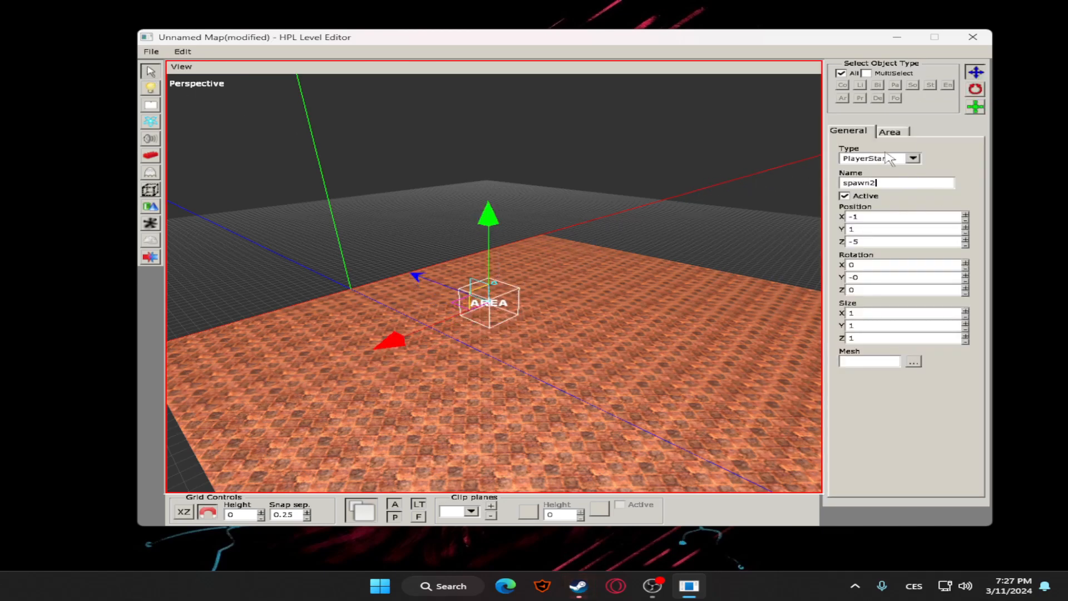
left_click(617, 215)
left_click(492, 303)
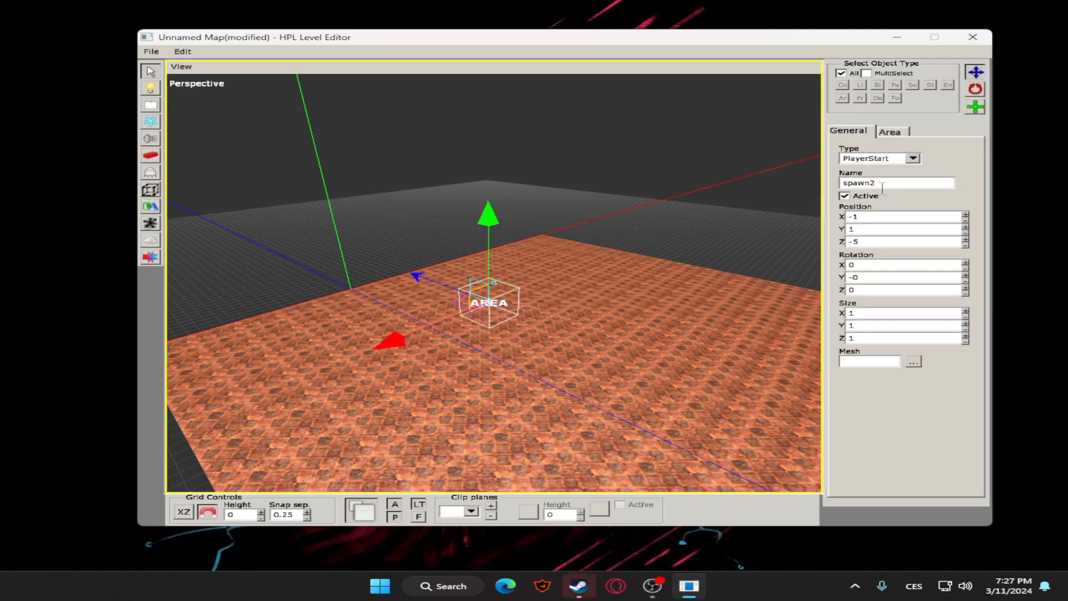
left_click_drag(688, 212, 660, 257, "alt")
left_click(520, 233)
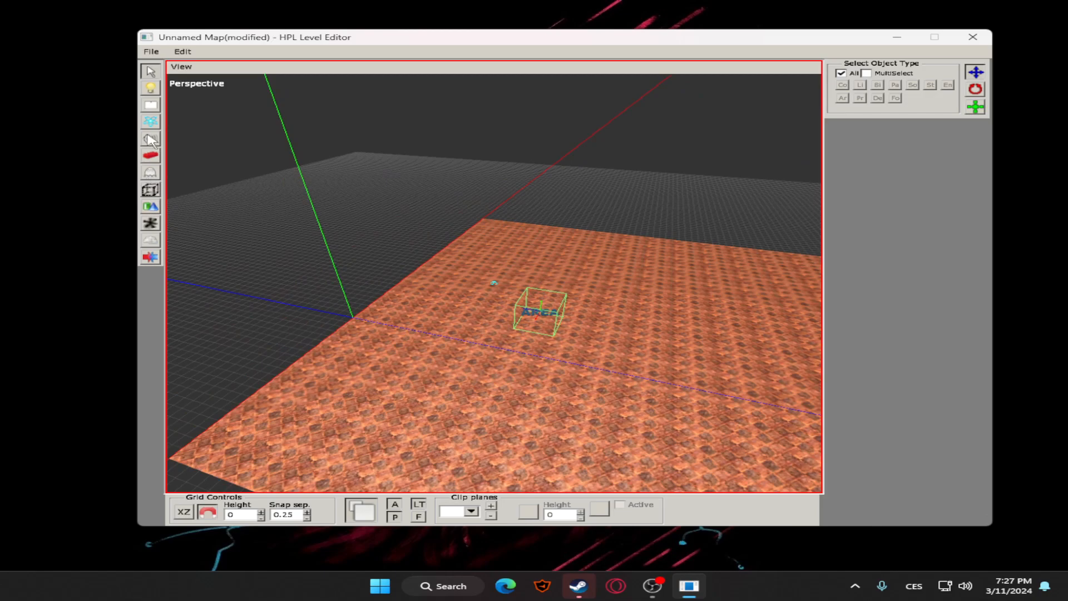
Place a level_celler door entity on the floor next to the spawn2 area
left_click(150, 173)
left_click(473, 328)
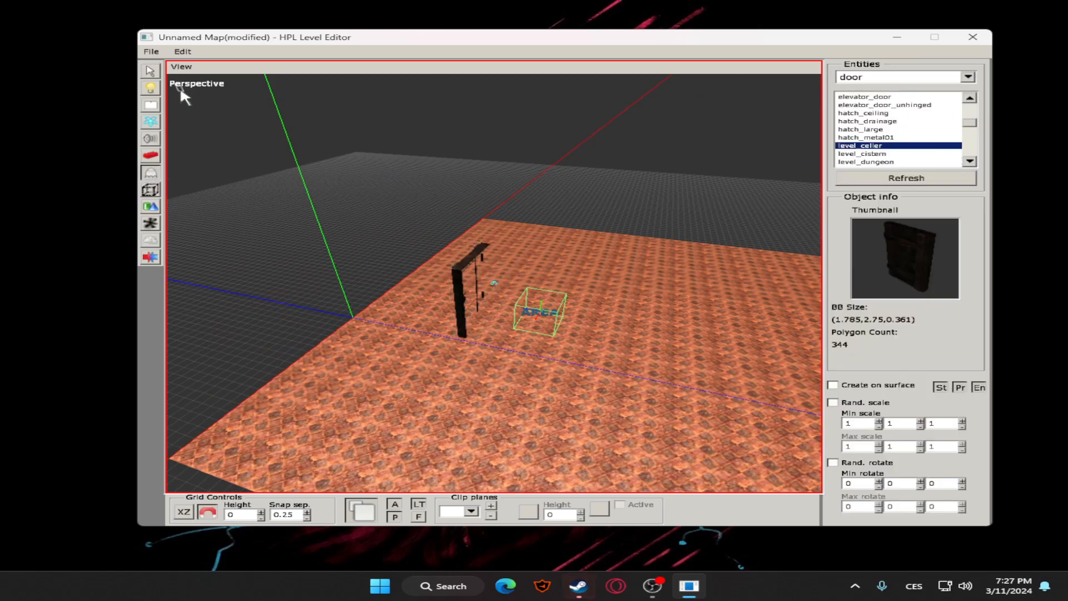
Rotate the level_celler door beside the spawn area to X -180, Y 0, Z -180
key("q")
left_click(474, 281)
left_click(476, 262)
left_click(975, 89)
left_click_drag(525, 412, 683, 356)
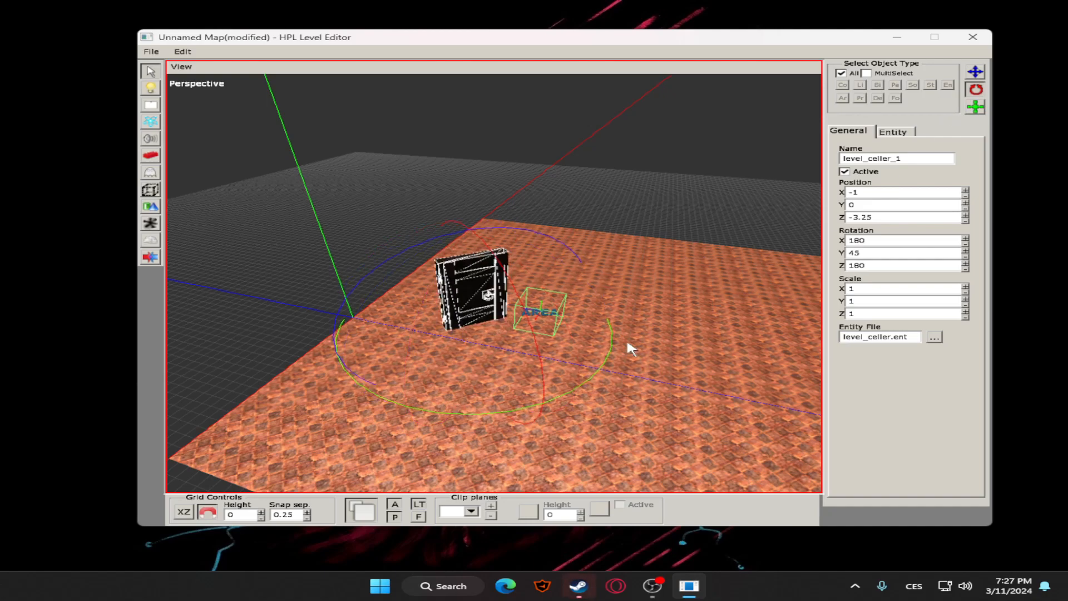
left_click_drag(599, 359, 620, 288)
left_click(467, 150)
middle_click_drag(512, 184, 623, 210, "alt")
left_click(452, 262)
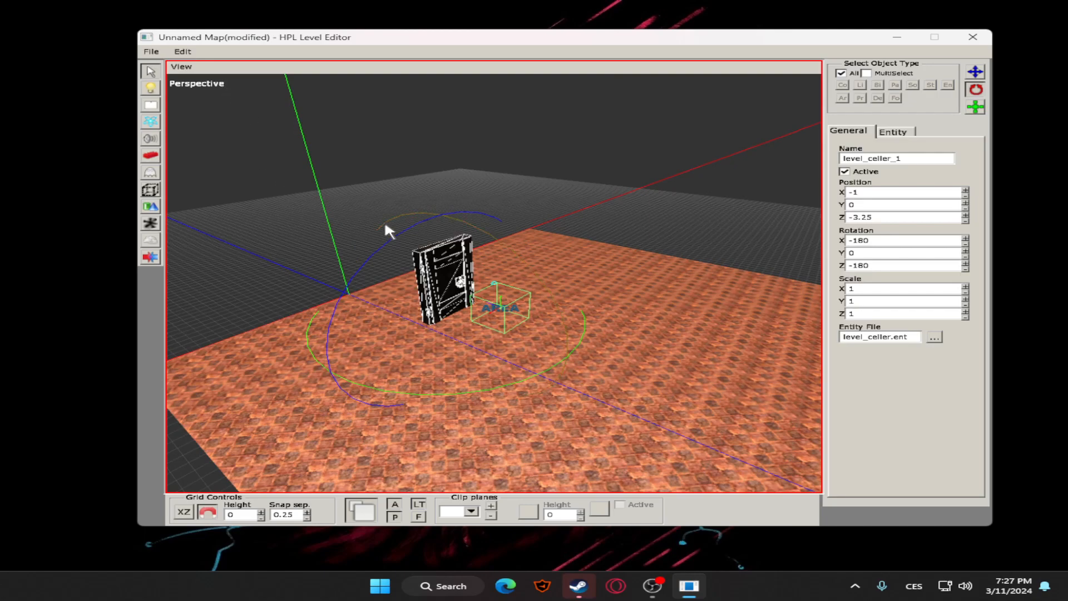
Save the new map as anotheroom.map next to outside.map and deselect the door
left_click(151, 51)
left_click(167, 101)
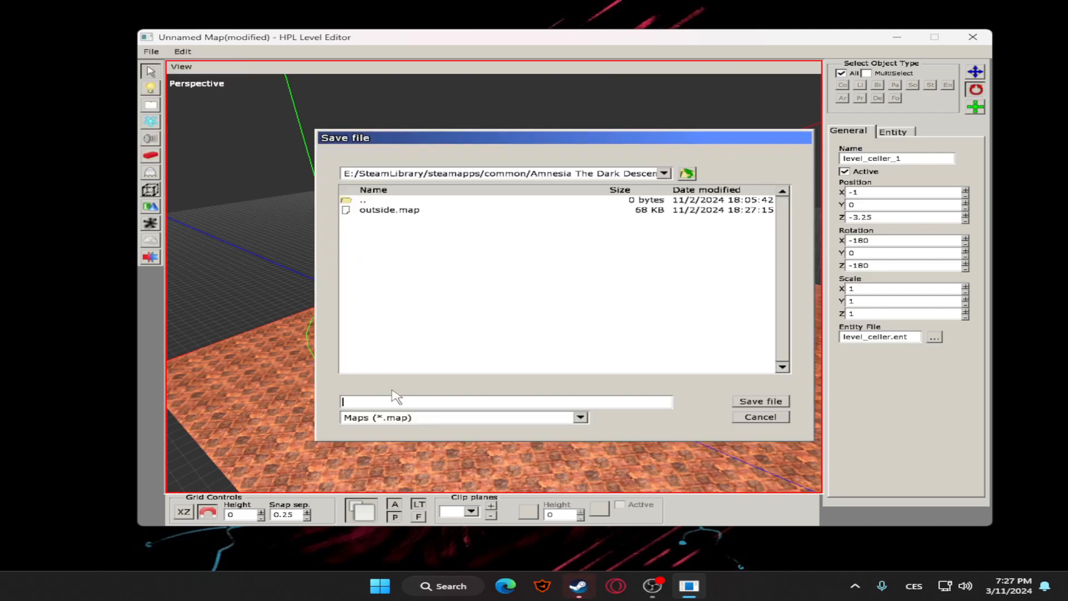
type("anotheroom")
key("Return")
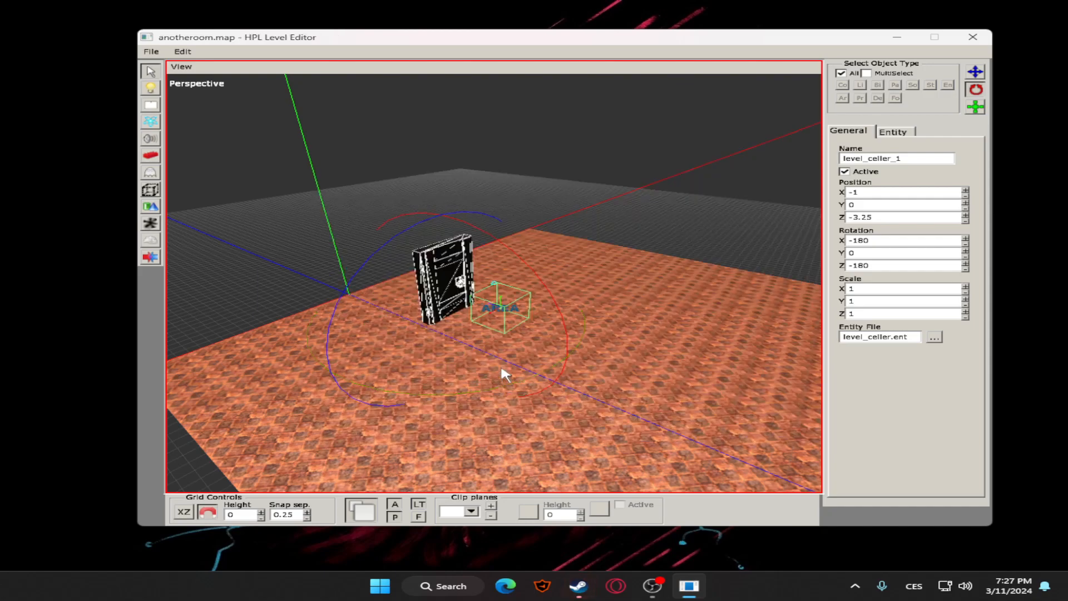
middle_click_drag(590, 187, 304, 137, "alt")
left_click(558, 198)
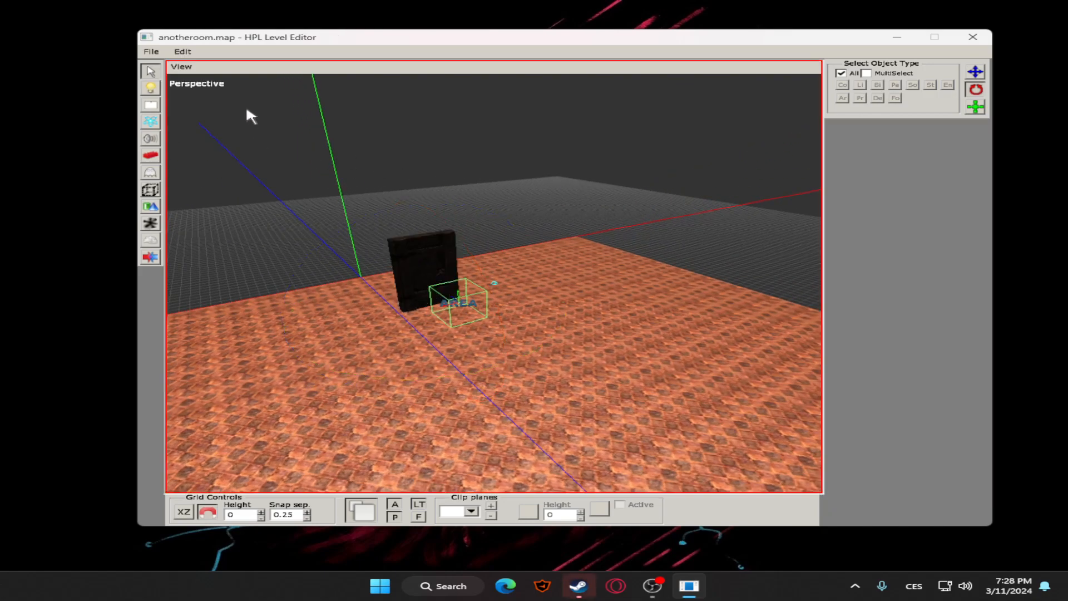
Open outside.map from the custom story's maps folder
left_click(151, 51)
left_click(165, 72)
double_click(395, 221)
Set the MapFile of the level_celler door in the outside map to anotheroom.map from the custom story's maps folder
middle_click_drag(547, 300, 590, 365, "alt")
left_click(590, 366)
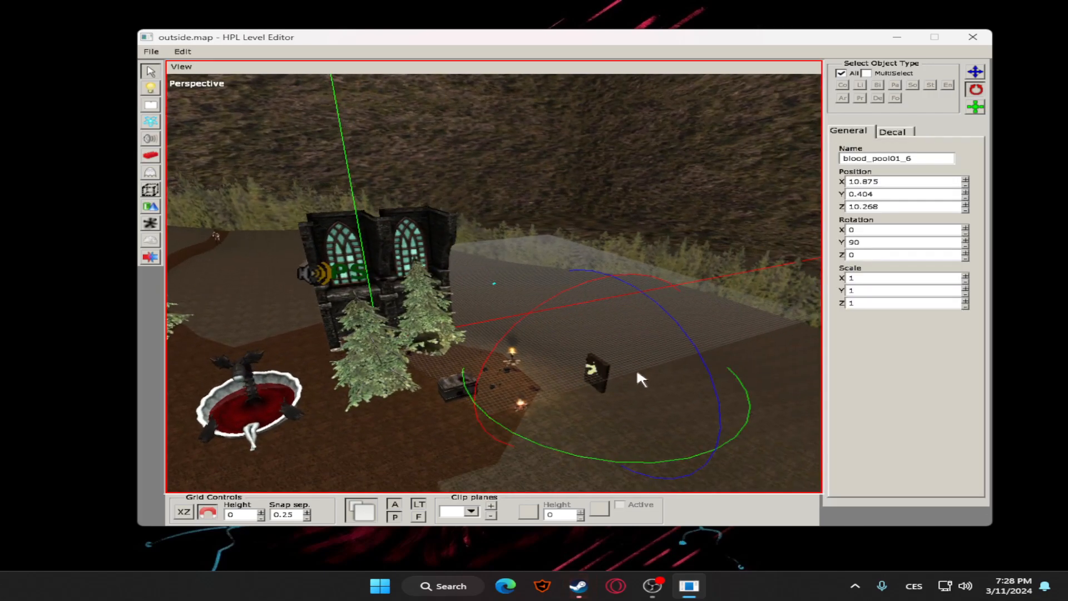
left_click(605, 366)
scroll(663, 360, "up", 4)
middle_click_drag(660, 358, 627, 375, "alt")
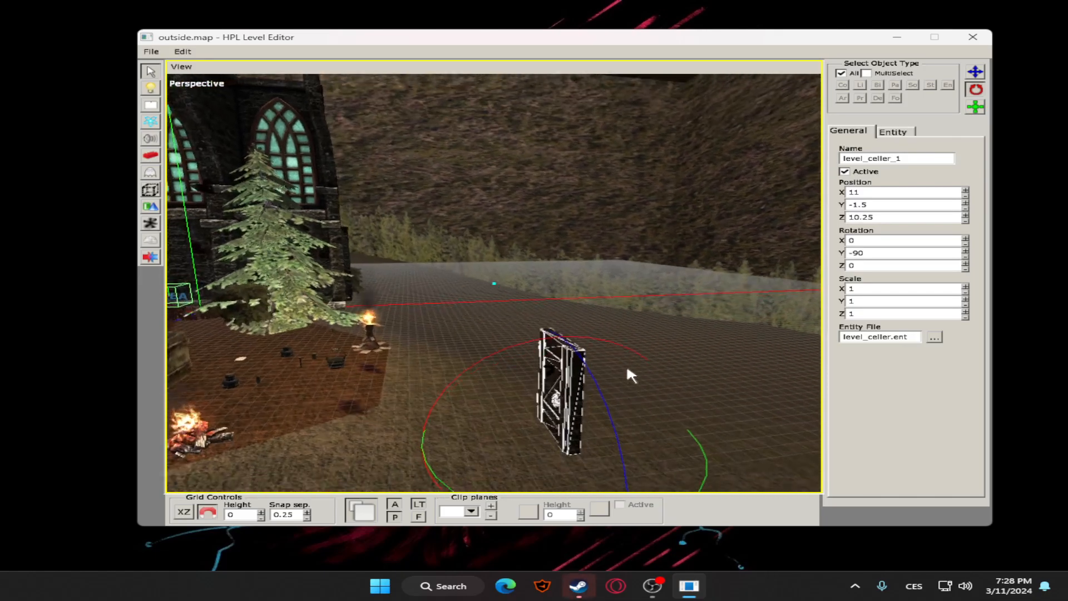
left_click(893, 134)
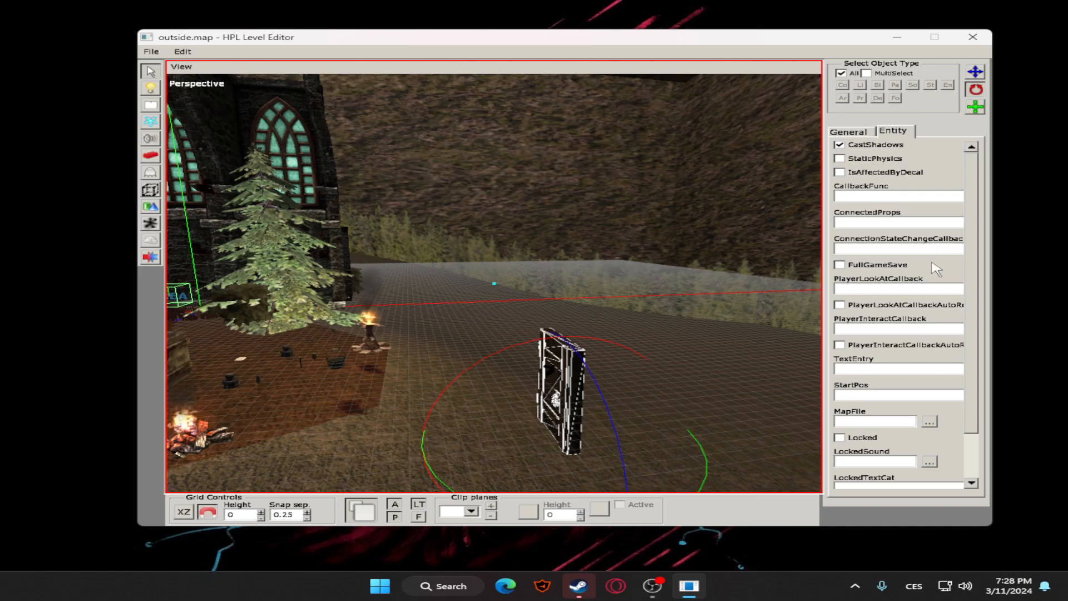
left_click(931, 422)
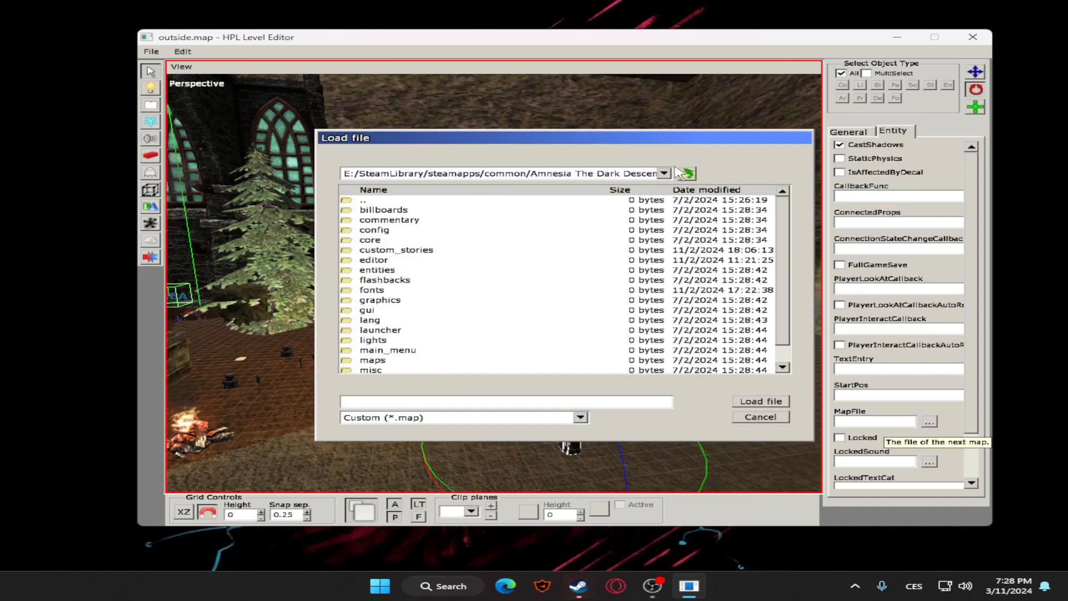
double_click(404, 258)
double_click(388, 231)
double_click(382, 210)
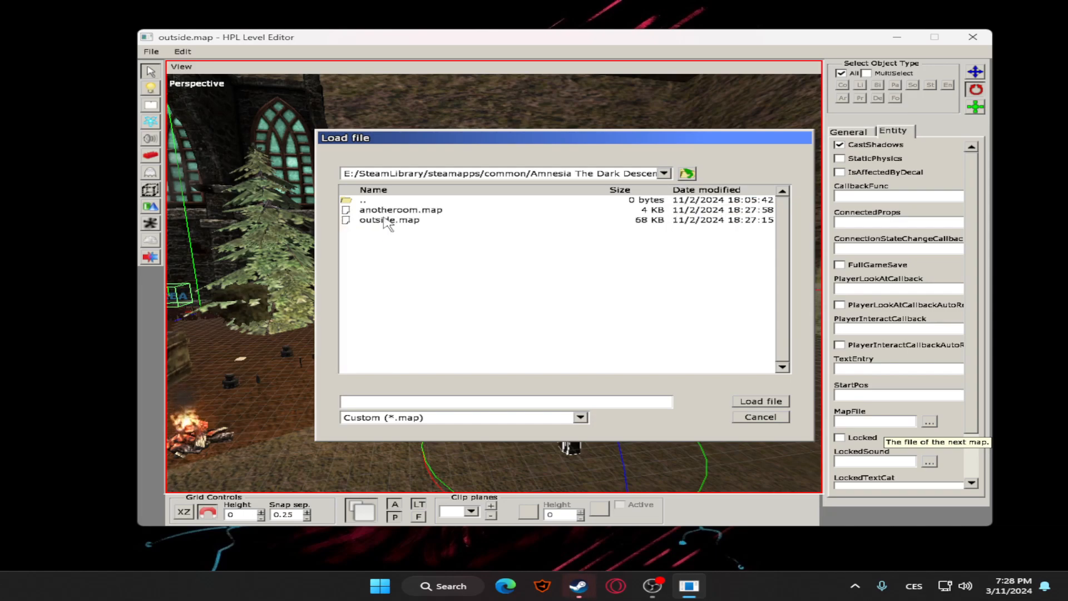
left_click(418, 211)
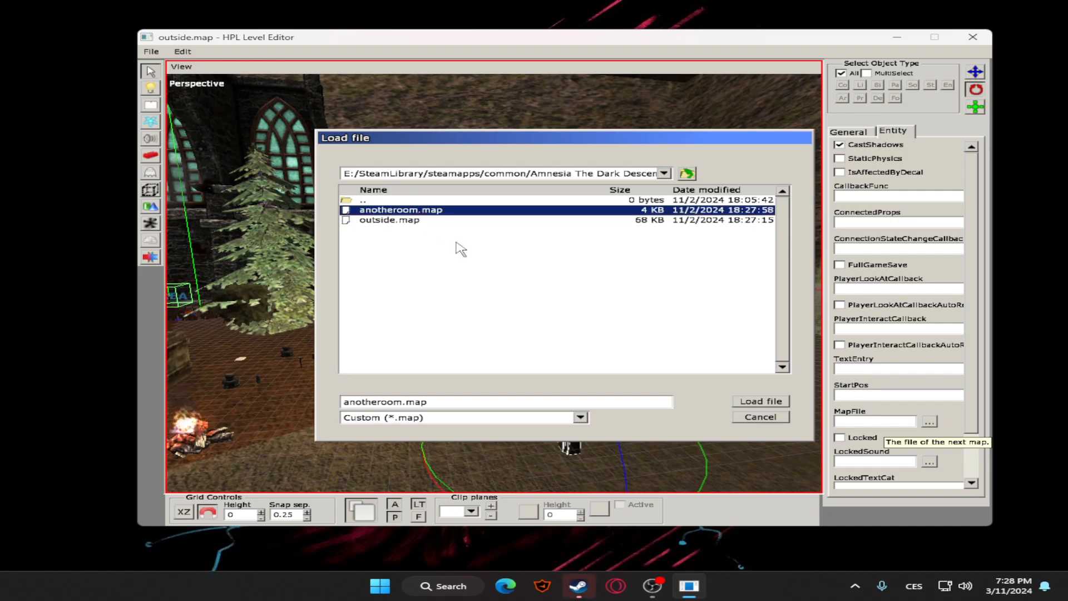
left_click(760, 401)
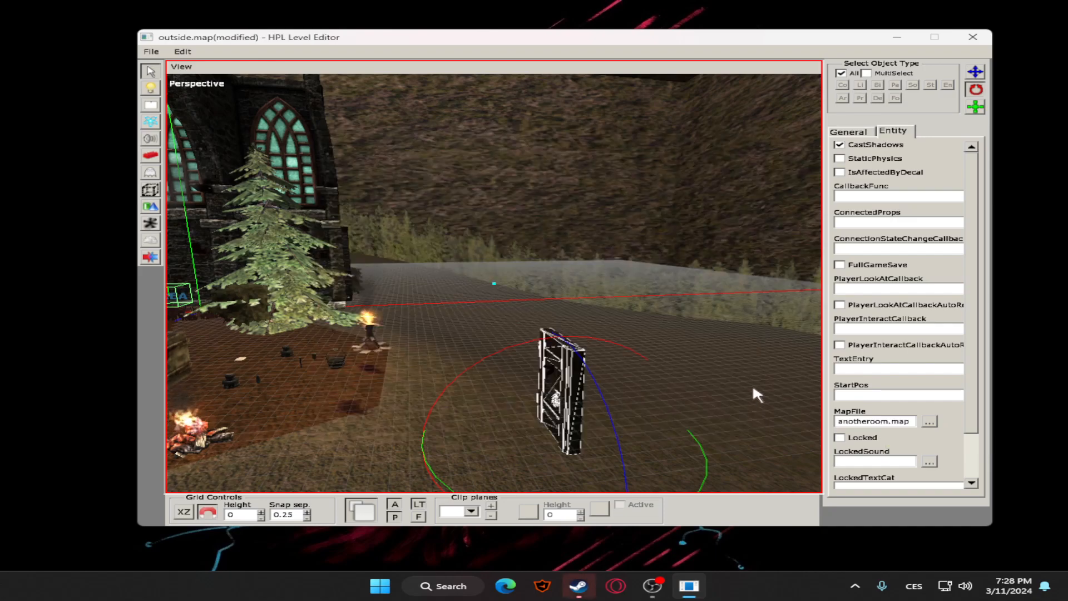
Save outside.map and reopen anotheroom.map
left_click(646, 291)
left_click(151, 51)
left_click(175, 92)
left_click(152, 51)
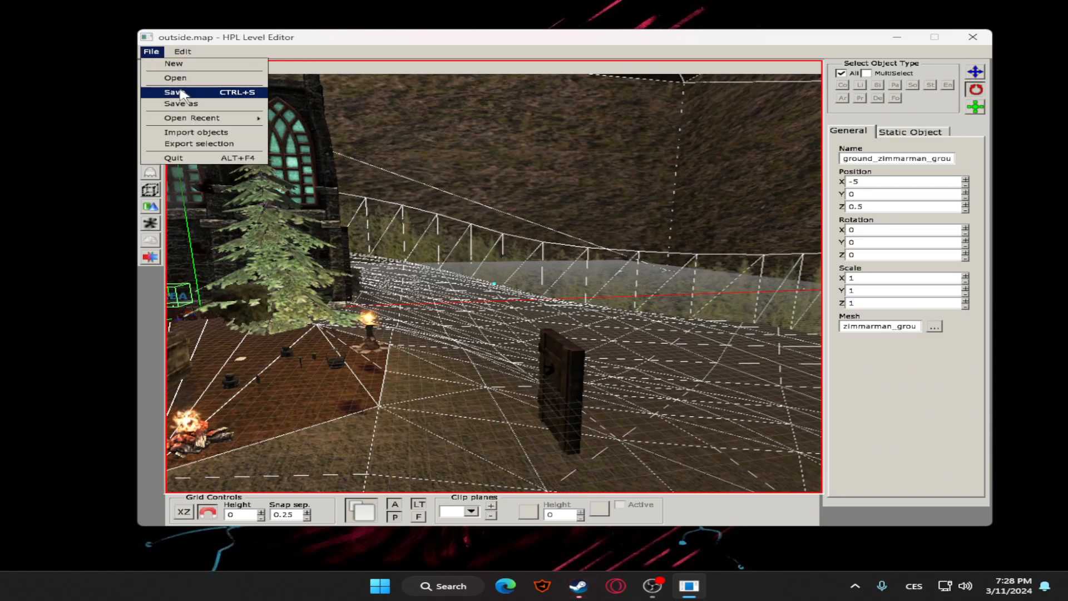
left_click(175, 77)
double_click(415, 211)
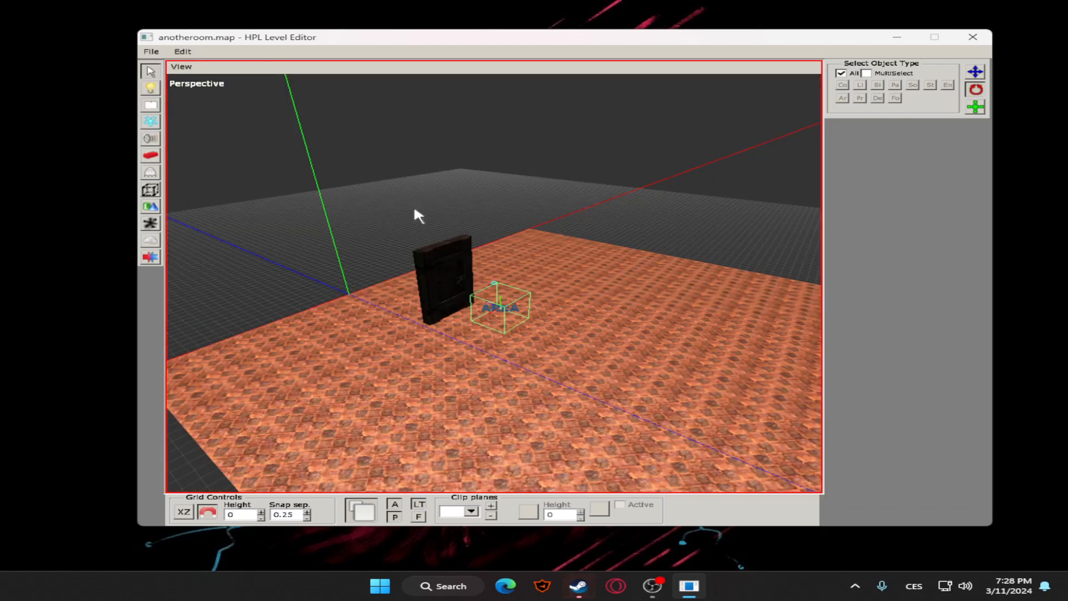
Set the MapFile of the level_celler door in this room to outside.map from the custom story's maps folder
left_click(472, 287)
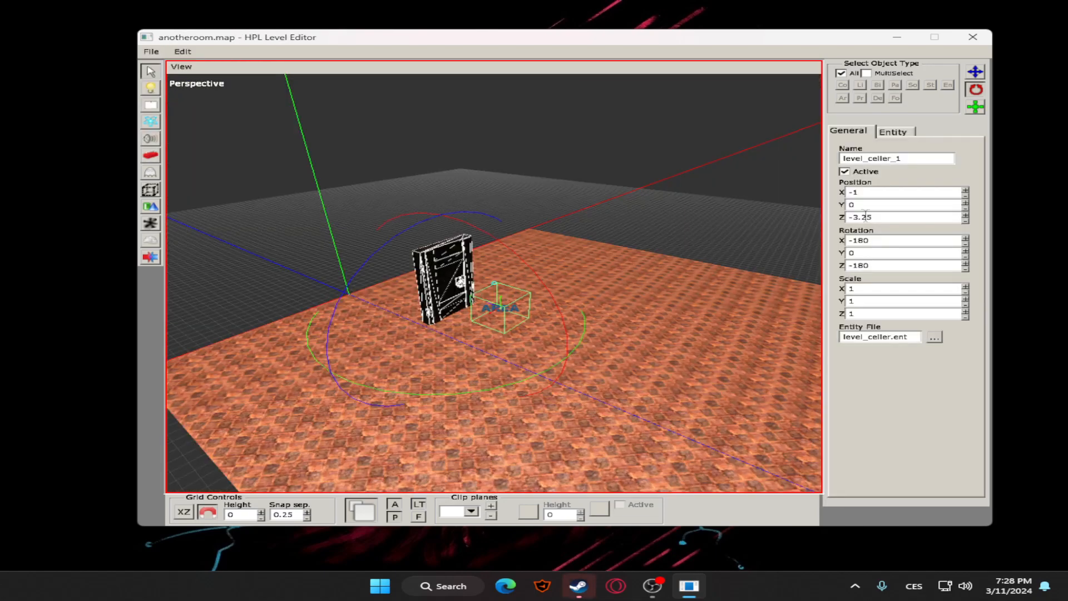
left_click(892, 133)
left_click(929, 422)
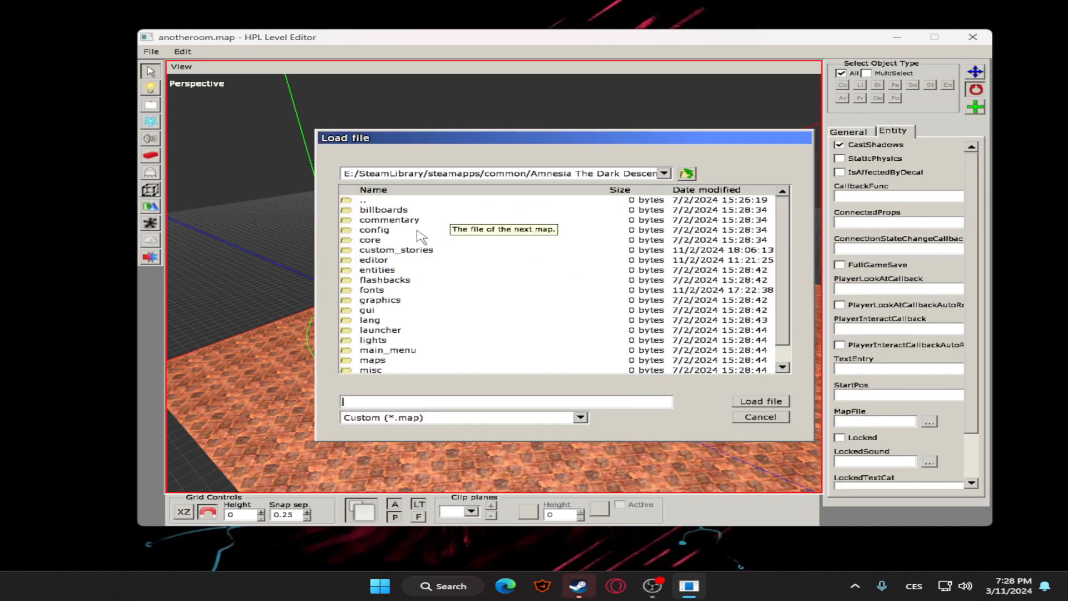
double_click(419, 251)
double_click(395, 231)
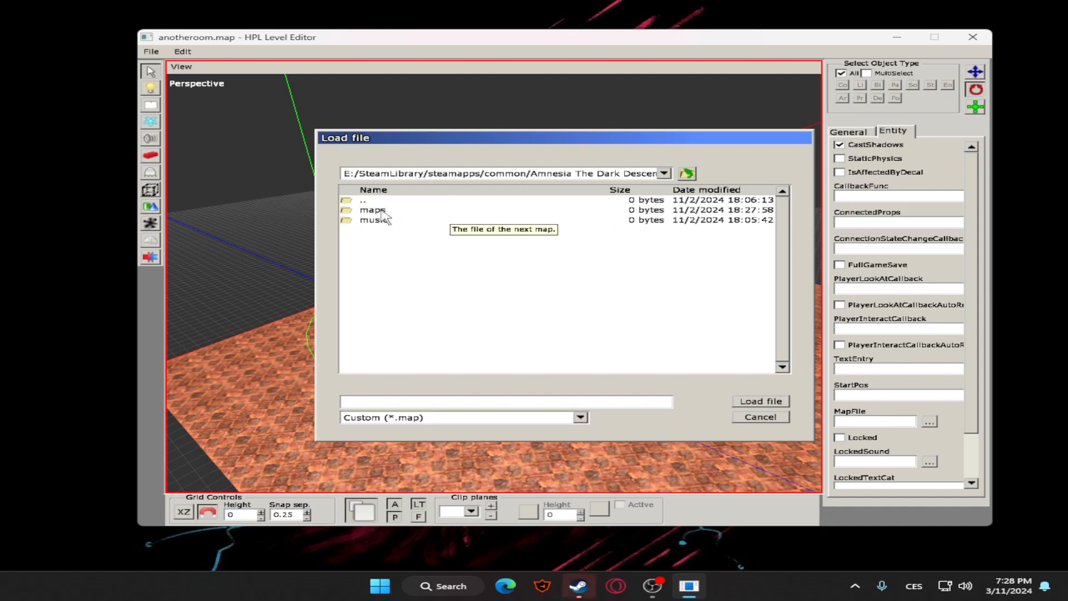
double_click(382, 211)
left_click(398, 221)
left_click(777, 401)
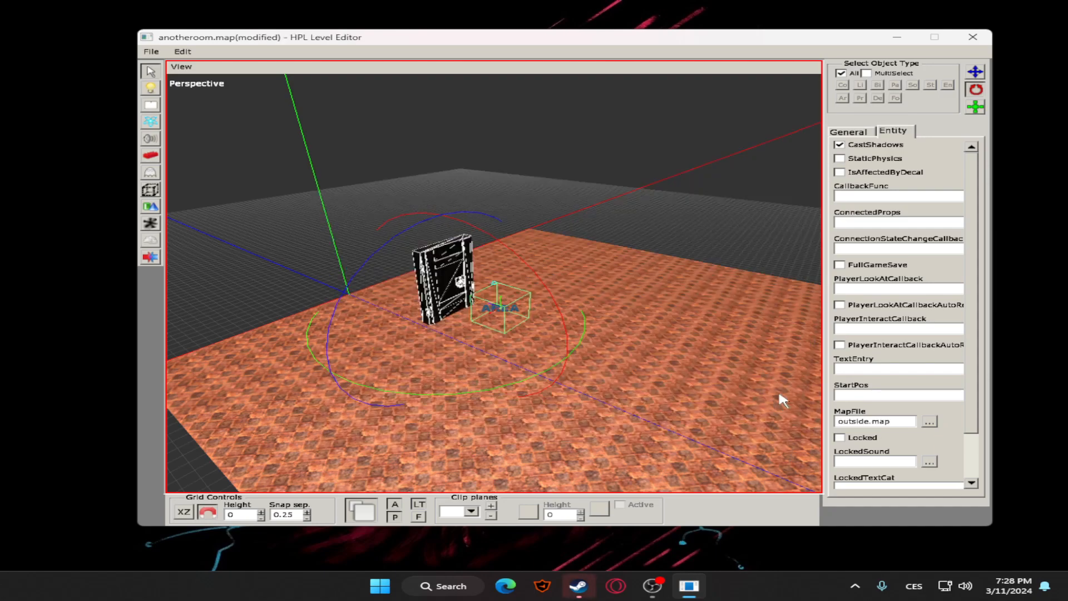
Save anotheroom.map and quit the level editor
left_click(151, 52)
left_click(162, 94)
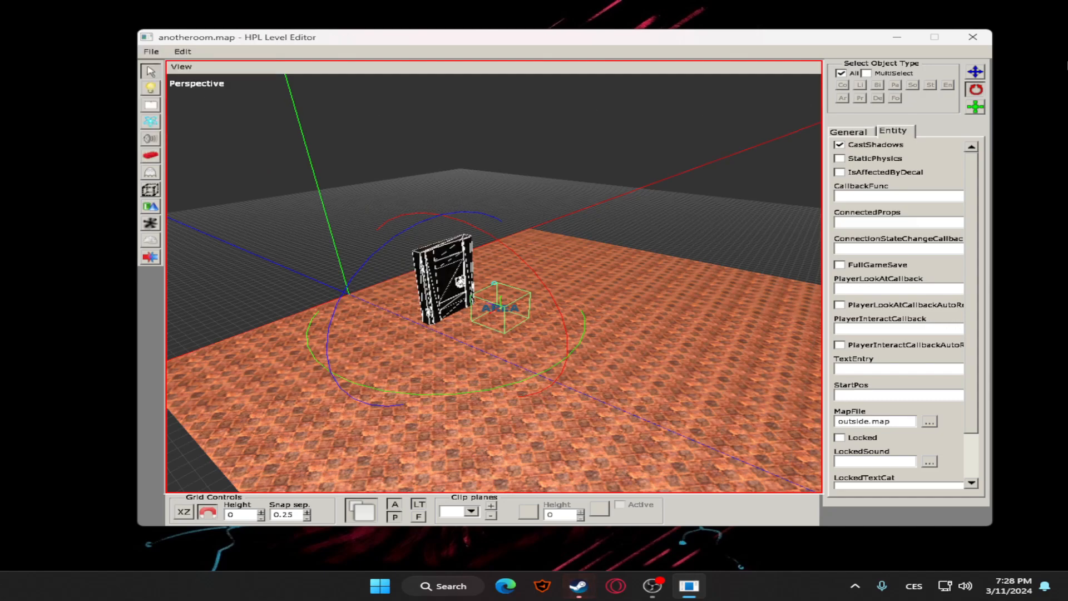
left_click(150, 51)
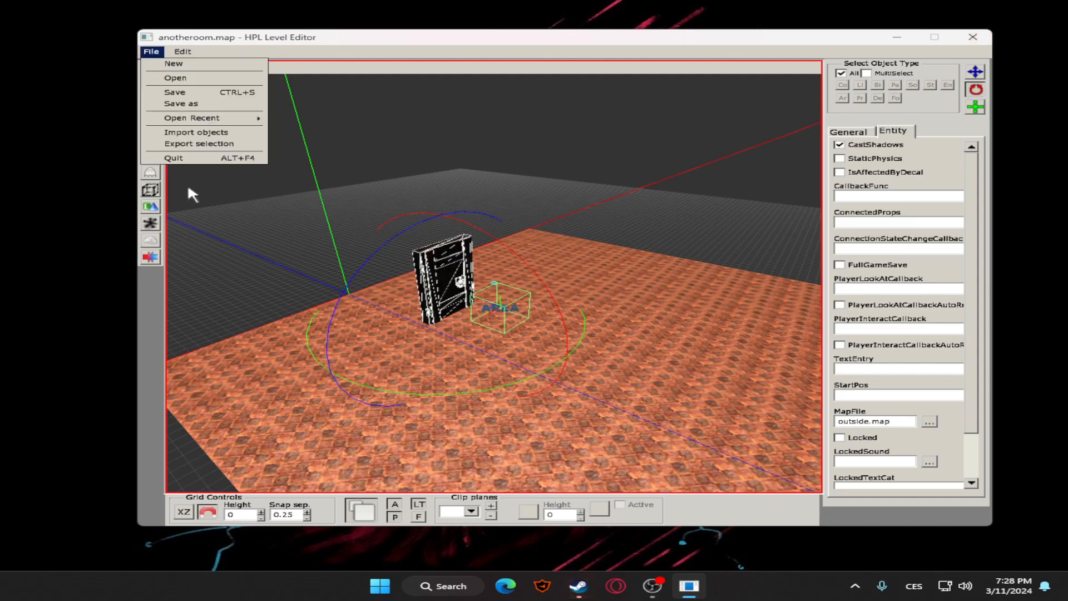
left_click(167, 159)
left_click(523, 302)
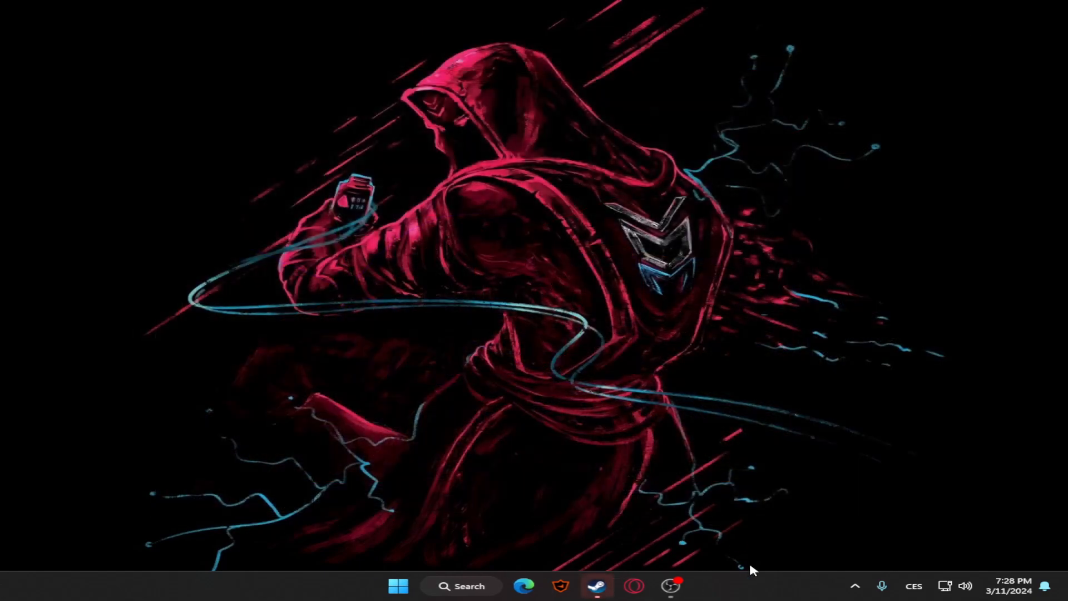
left_click(671, 586)
left_click(431, 427)
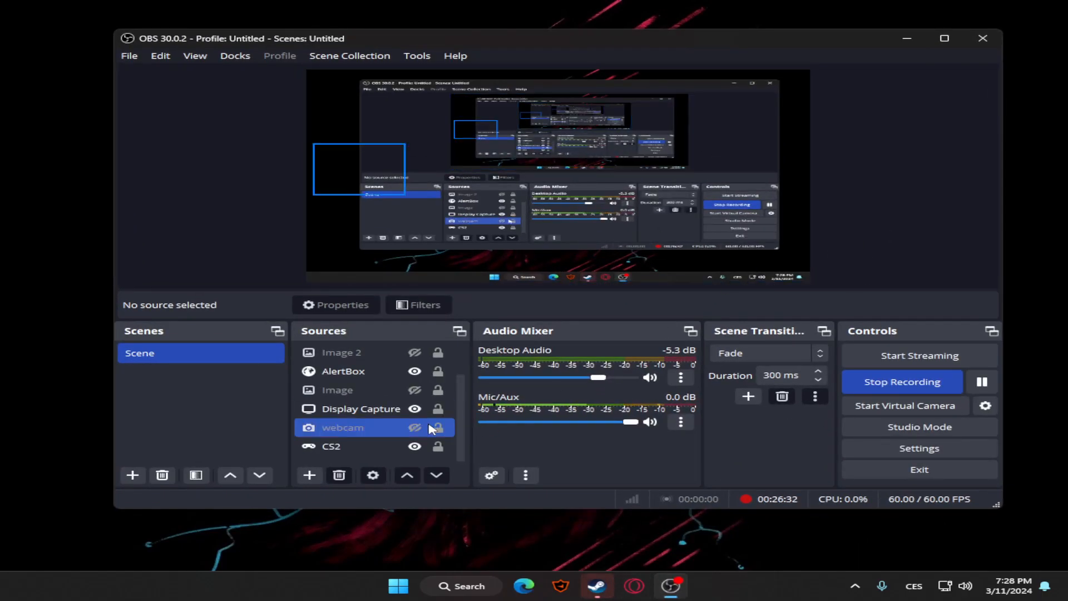
left_click(412, 409)
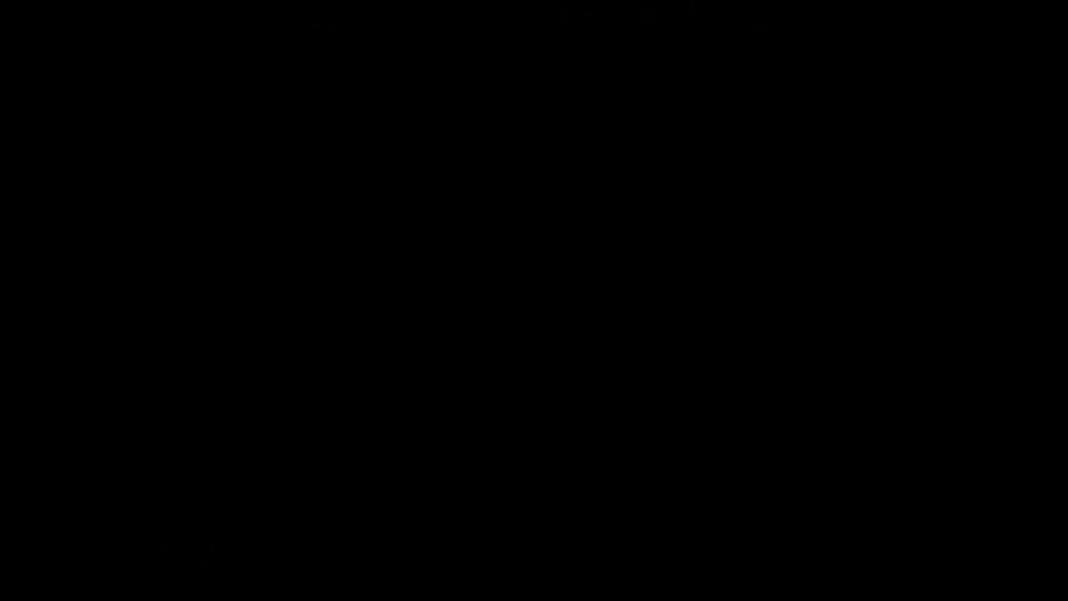